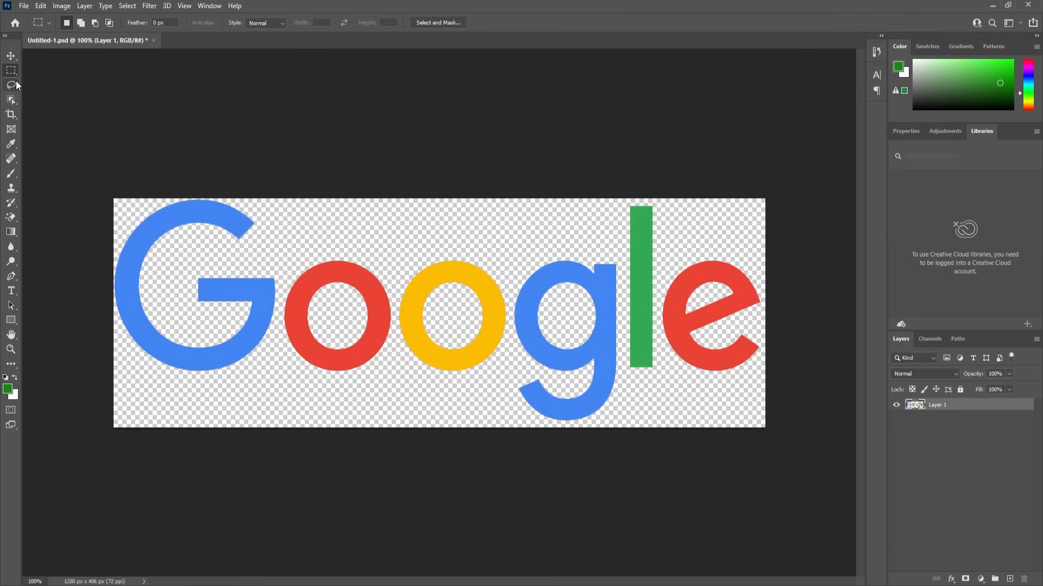
Cut the blue G from the logo and paste it in place on a new layer.
{"action": "left_click_drag", "start_coordinate": [84, 162], "coordinate": [278, 411]}
{"action": "key", "text": "ctrl+x"}
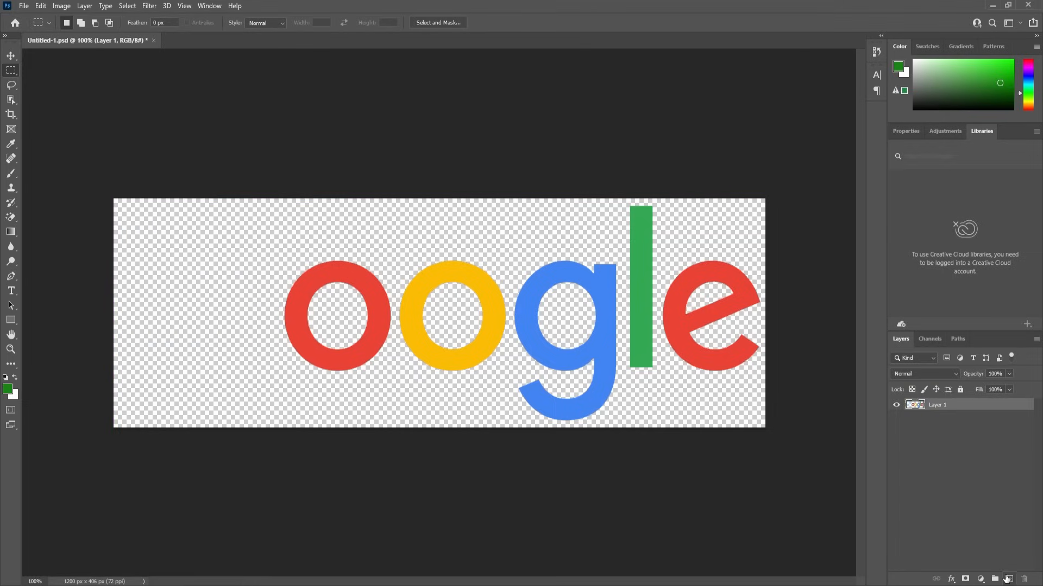
{"action": "left_click", "coordinate": [1007, 579]}
{"action": "key", "text": "ctrl+v"}
{"action": "left_click", "coordinate": [896, 404]}
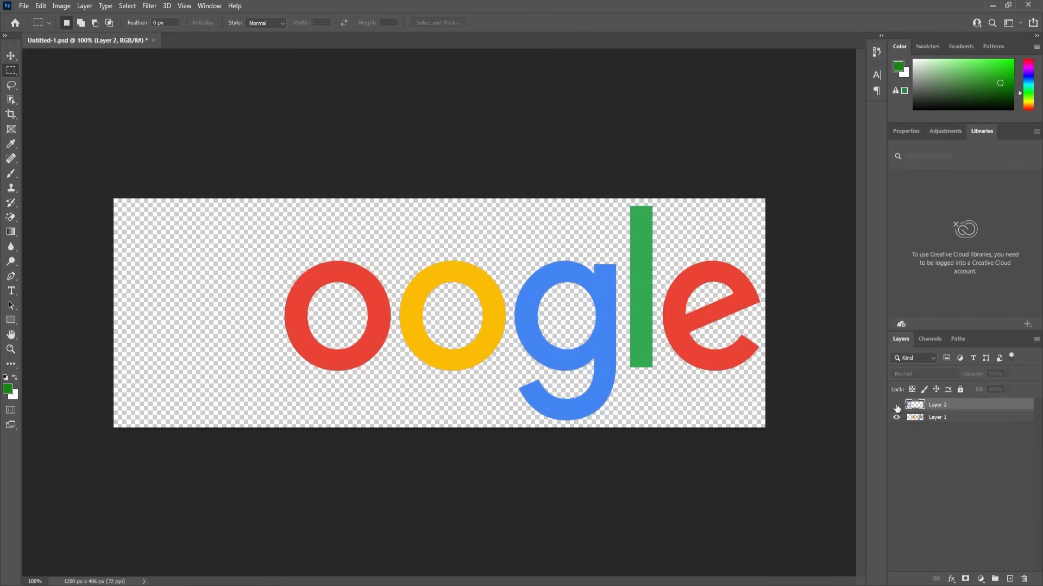
{"action": "left_click", "coordinate": [922, 419]}
Move the red o onto its own new layer in place.
{"action": "left_click_drag", "start_coordinate": [266, 223], "coordinate": [392, 391]}
{"action": "key", "text": "ctrl+x"}
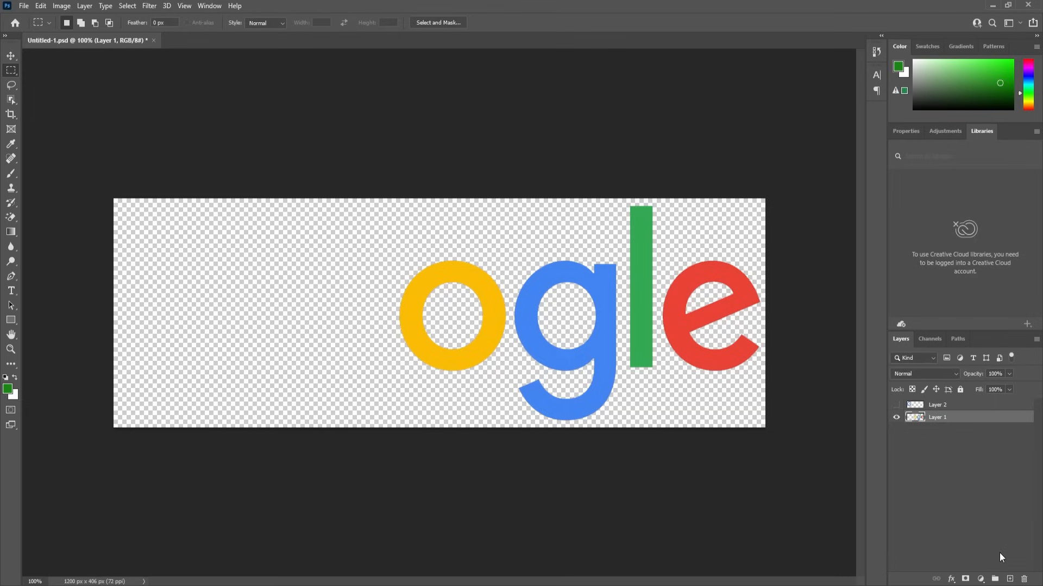
{"action": "left_click", "coordinate": [1010, 579]}
{"action": "key", "text": "ctrl+v"}
{"action": "left_click", "coordinate": [896, 417]}
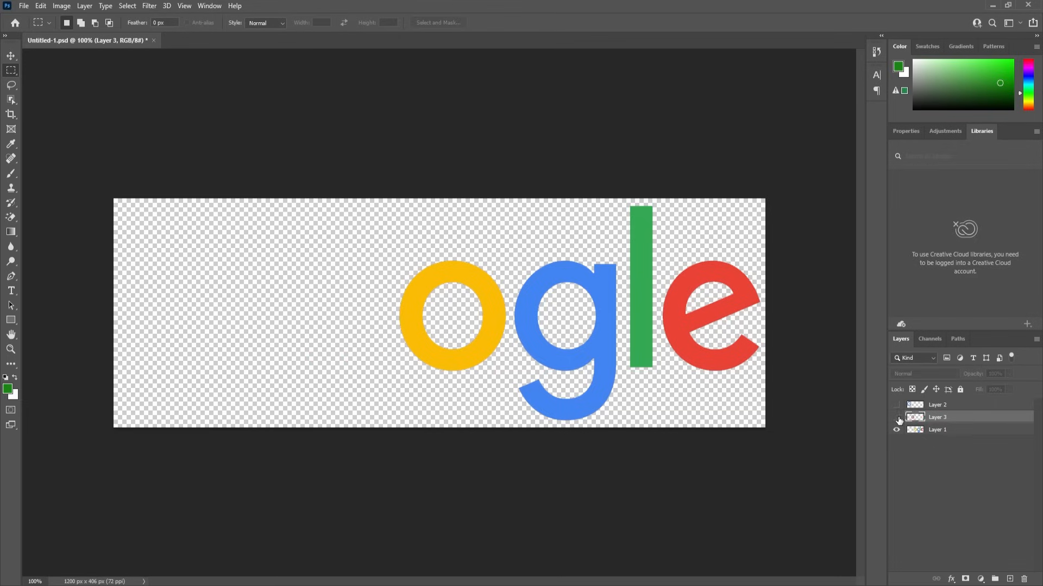
{"action": "left_click", "coordinate": [927, 430]}
Move the yellow o onto its own new layer in place.
{"action": "left_click_drag", "start_coordinate": [359, 227], "coordinate": [510, 396]}
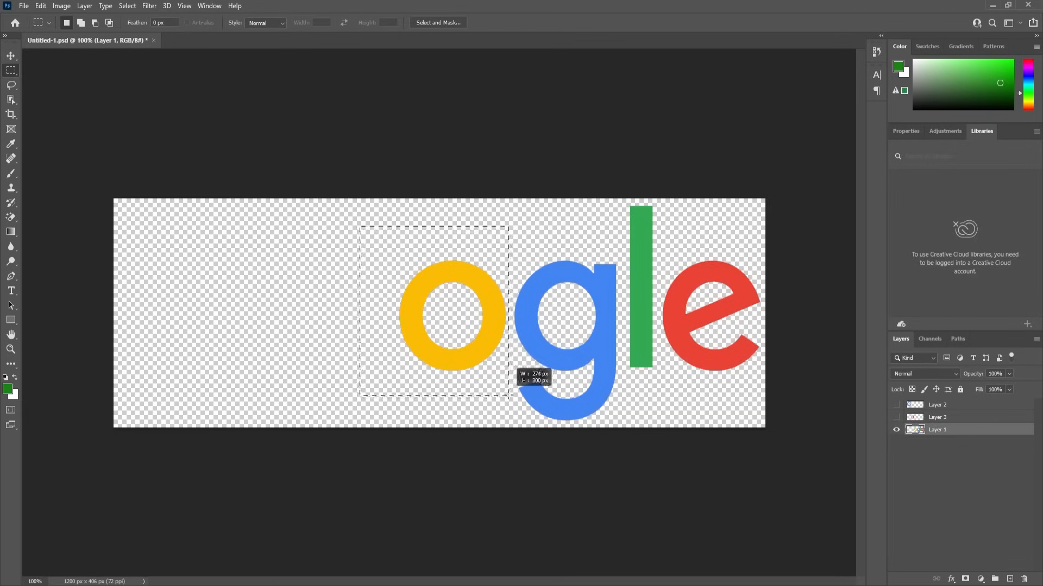
{"action": "key", "text": "ctrl+x"}
{"action": "left_click", "coordinate": [1010, 579]}
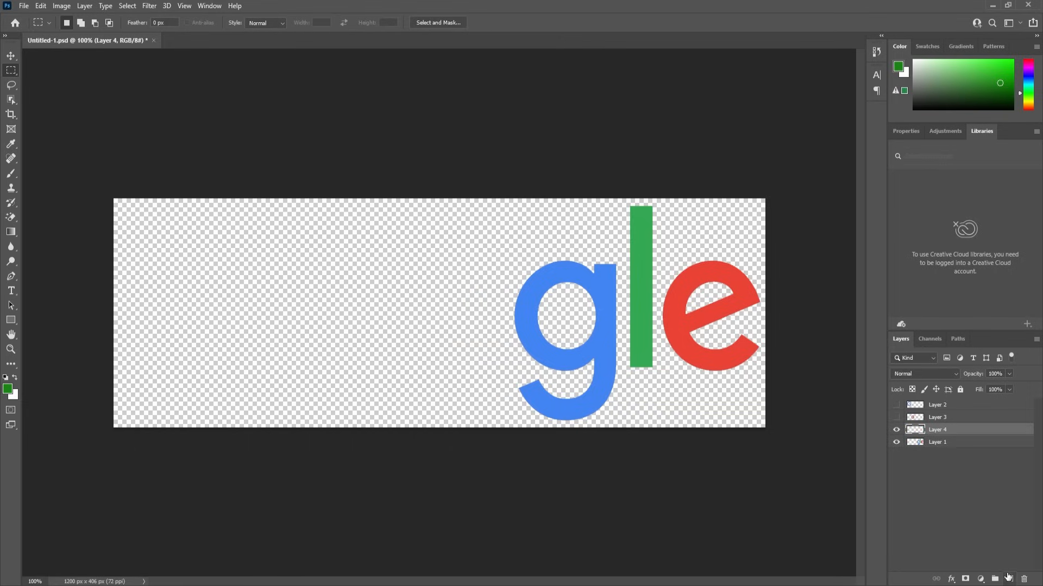
{"action": "key", "text": "ctrl+v"}
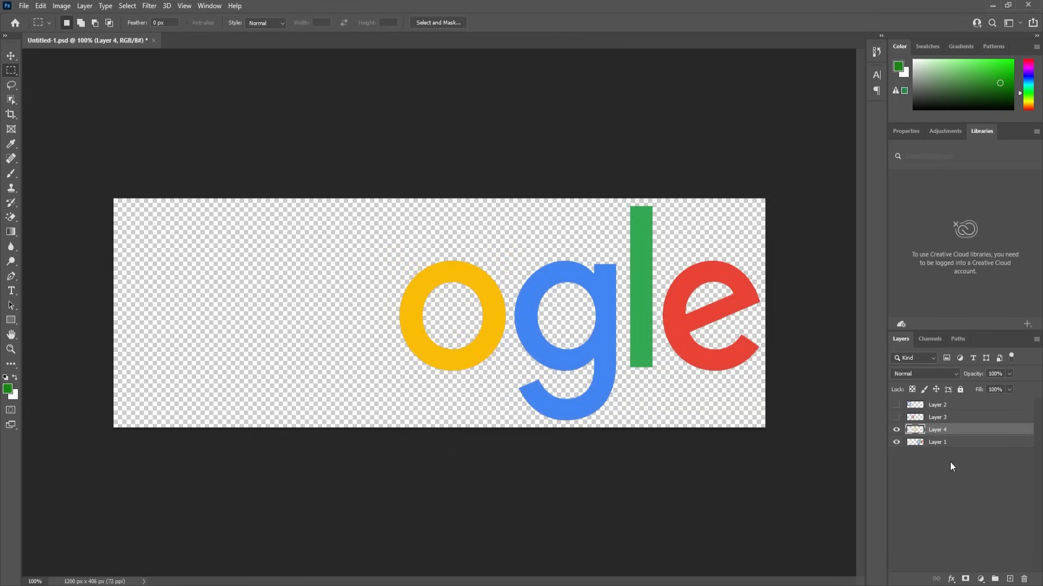
Name the yellow o, red o and G layers 'o', 'o' and 'G'.
{"action": "double_click", "coordinate": [938, 430]}
{"action": "type", "text": "o"}
{"action": "key", "text": "Return"}
{"action": "double_click", "coordinate": [937, 417]}
{"action": "type", "text": "o"}
{"action": "key", "text": "Return"}
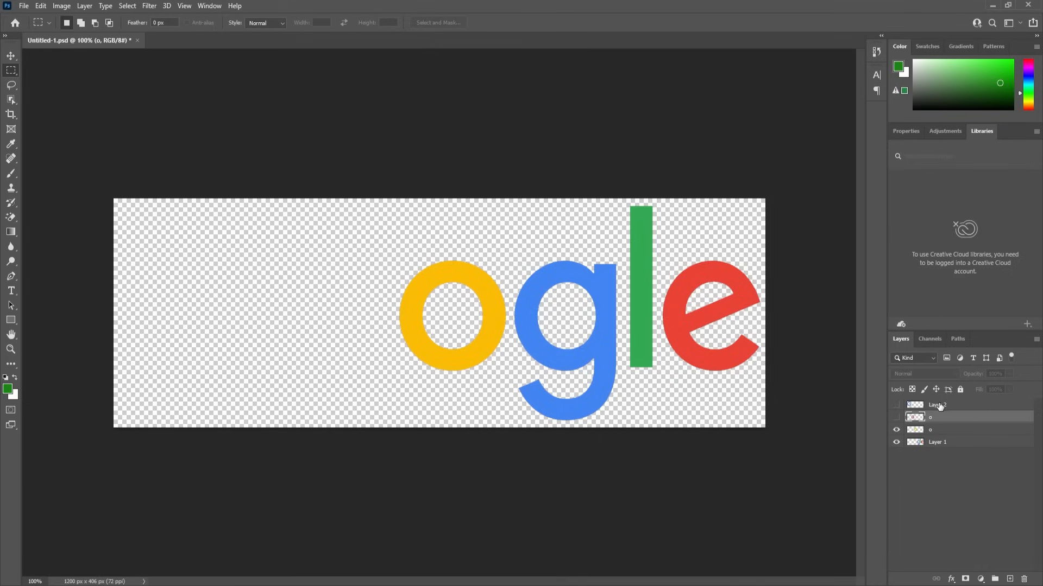
{"action": "double_click", "coordinate": [939, 405]}
{"action": "type", "text": "G"}
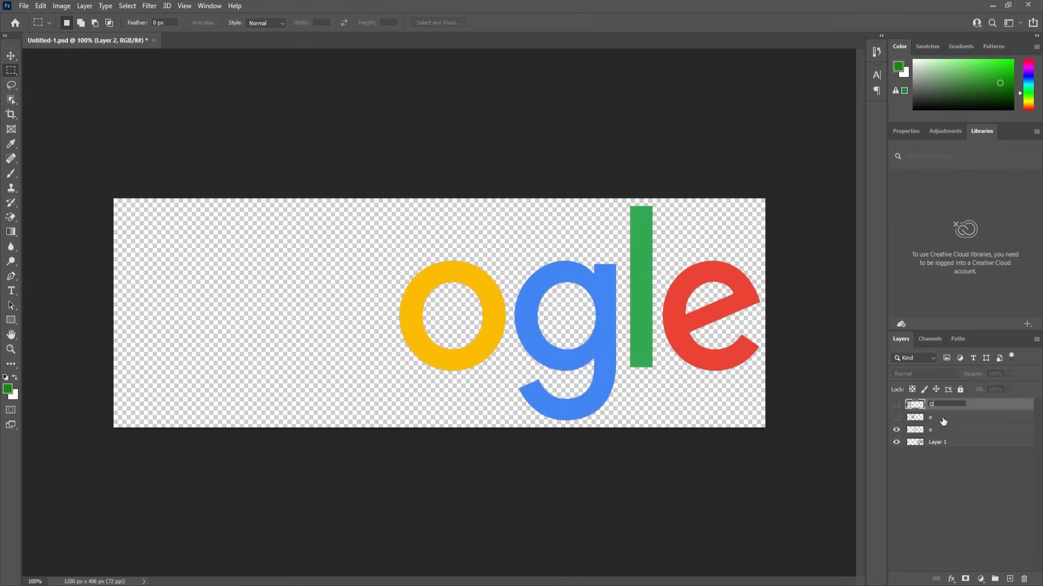
{"action": "key", "text": "Return"}
Put the blue g on its own layer named 'g'.
{"action": "left_click", "coordinate": [896, 430]}
{"action": "left_click", "coordinate": [917, 445]}
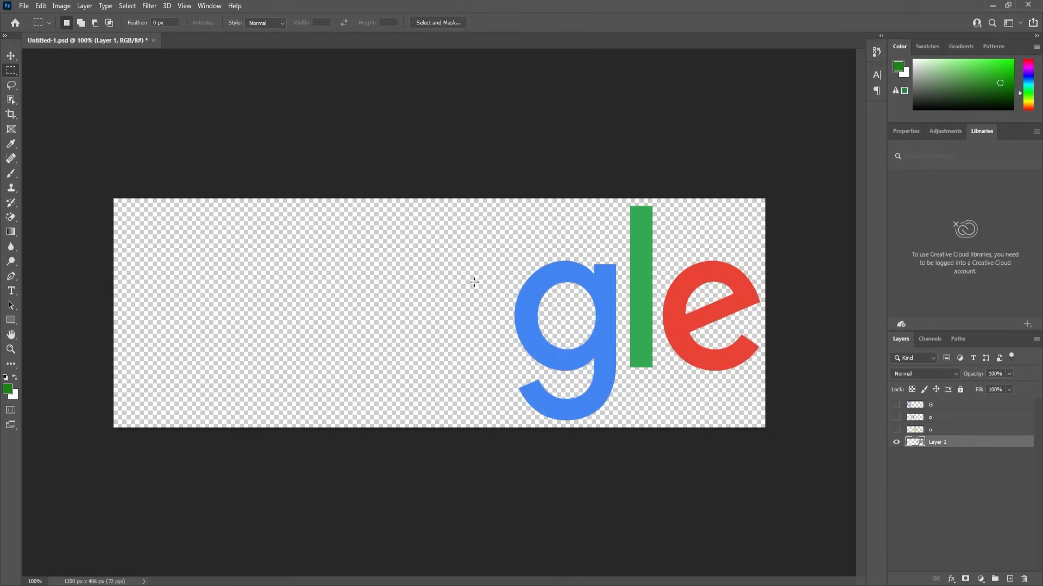
{"action": "left_click_drag", "start_coordinate": [492, 231], "coordinate": [619, 449]}
{"action": "key", "text": "ctrl+x"}
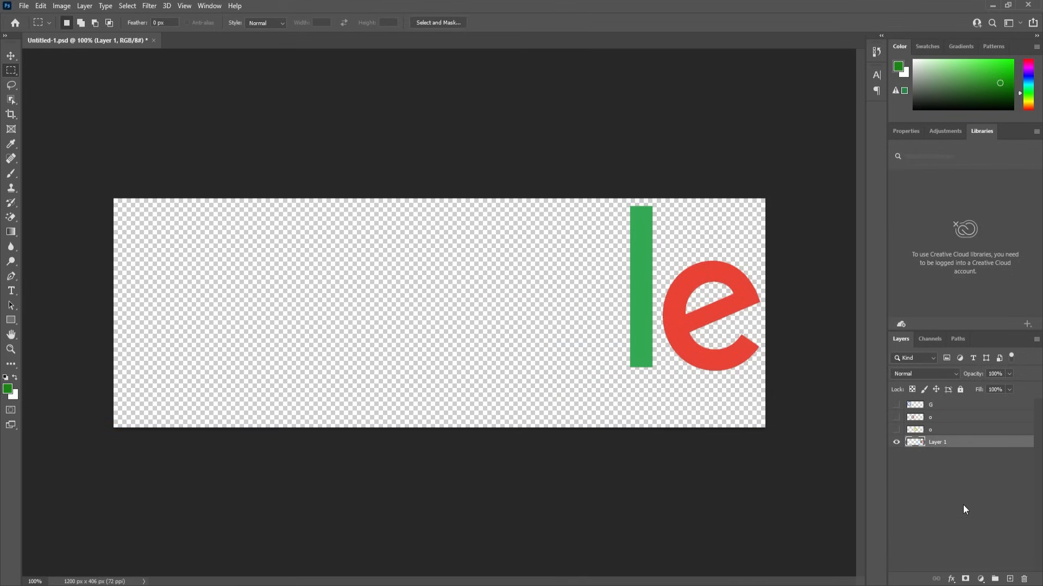
{"action": "left_click", "coordinate": [1009, 579]}
{"action": "key", "text": "ctrl+v"}
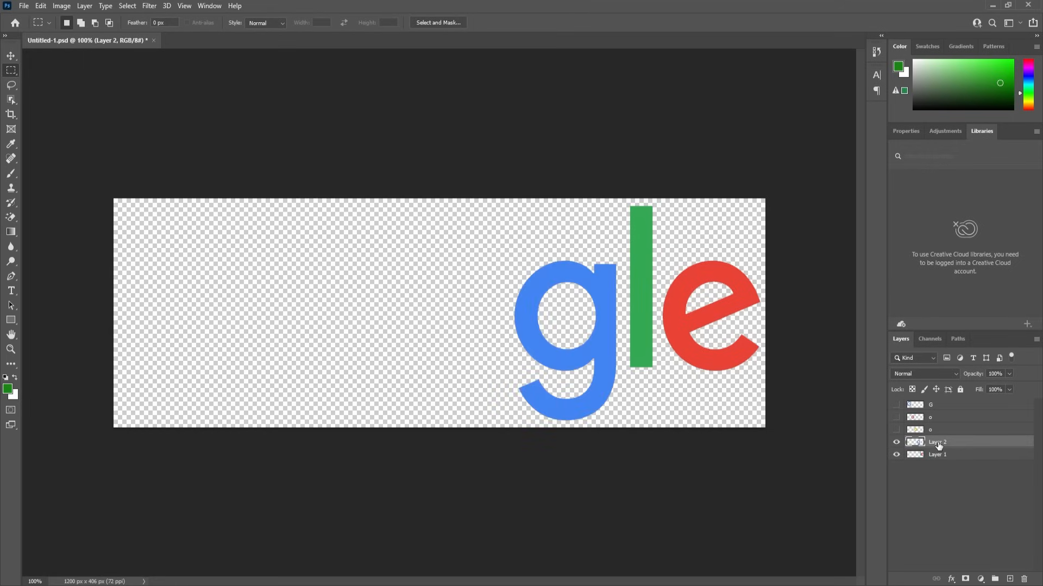
{"action": "double_click", "coordinate": [937, 442]}
{"action": "type", "text": "g"}
{"action": "key", "text": "Return"}
Put the green l on its own layer named 'l'.
{"action": "left_click", "coordinate": [896, 442]}
{"action": "left_click", "coordinate": [923, 457]}
{"action": "left_click_drag", "start_coordinate": [601, 191], "coordinate": [654, 419]}
{"action": "key", "text": "Delete"}
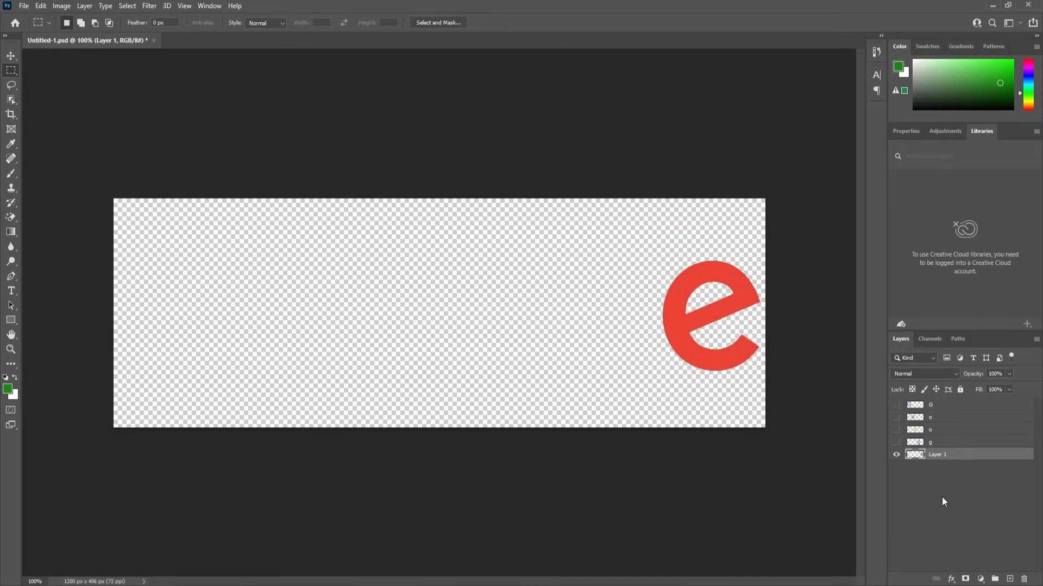
{"action": "left_click", "coordinate": [1008, 579]}
{"action": "key", "text": "alt+BackSpace"}
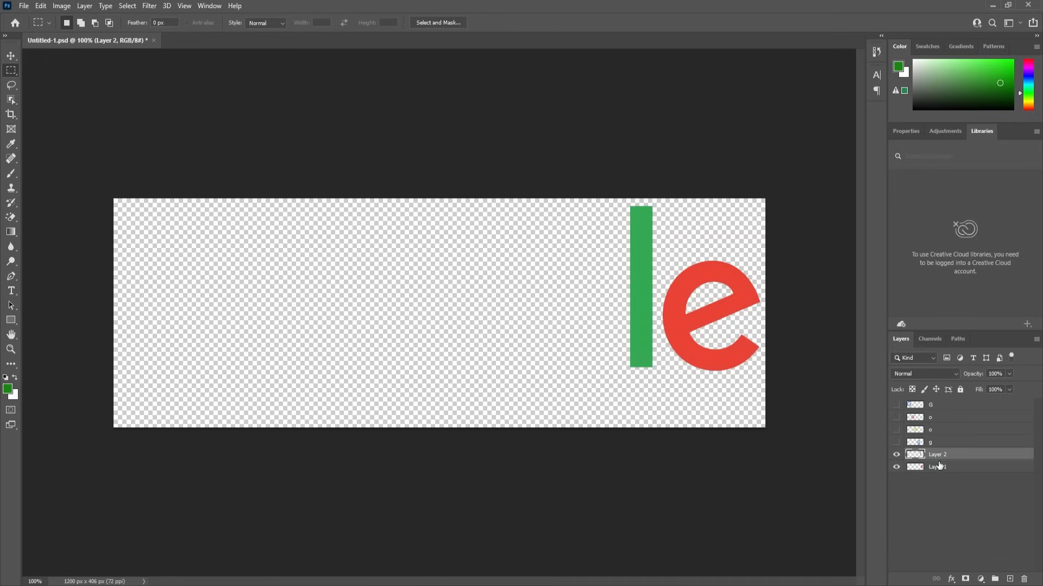
{"action": "double_click", "coordinate": [938, 455]}
{"action": "type", "text": "l"}
Name the remaining layer 'e', make all letter layers visible, and save the file.
{"action": "double_click", "coordinate": [938, 466]}
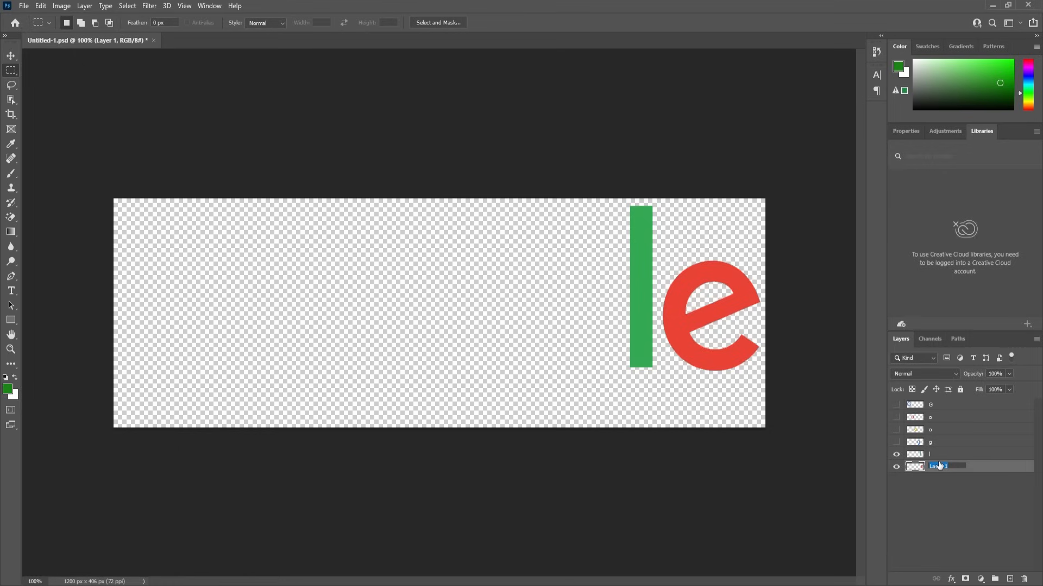
{"action": "type", "text": "e"}
{"action": "key", "text": "Return"}
{"action": "left_click_drag", "start_coordinate": [896, 442], "coordinate": [896, 404]}
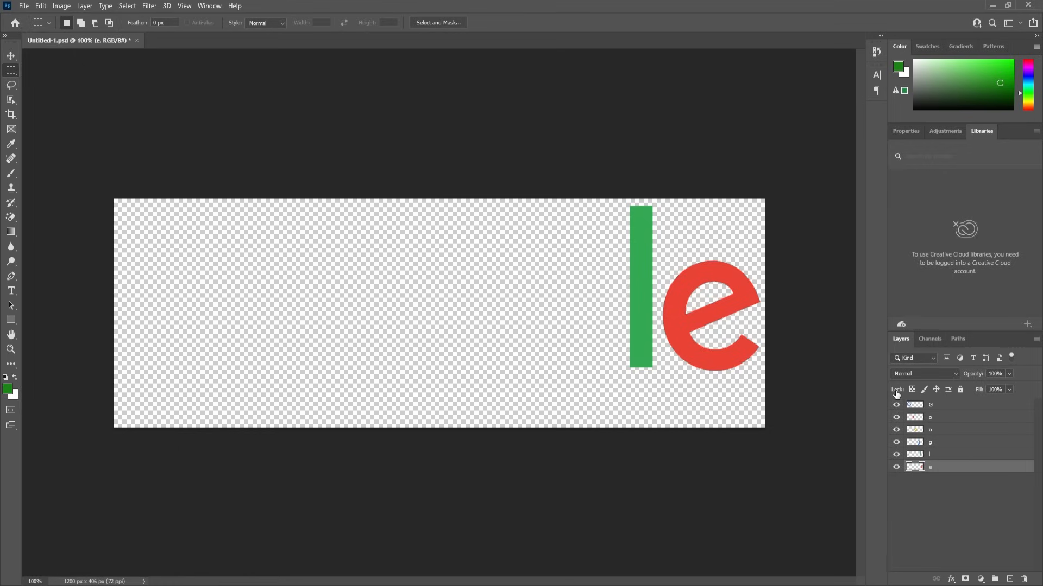
{"action": "key", "text": "ctrl+s"}
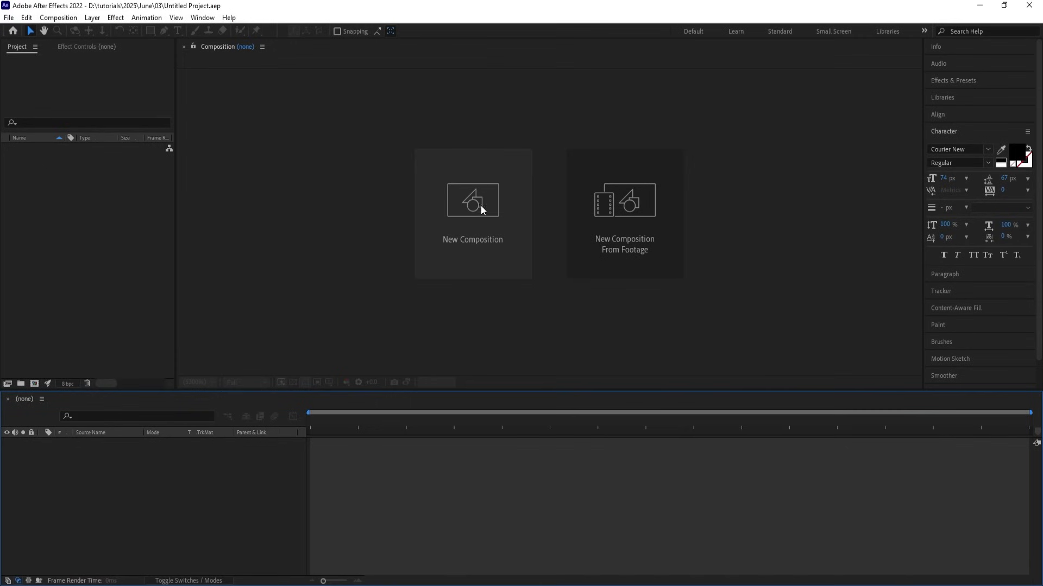
Create composition 'Main Animation' at 59.94 fps, duration 0;00;59;56, background FFFFFF.
{"action": "left_click", "coordinate": [480, 210]}
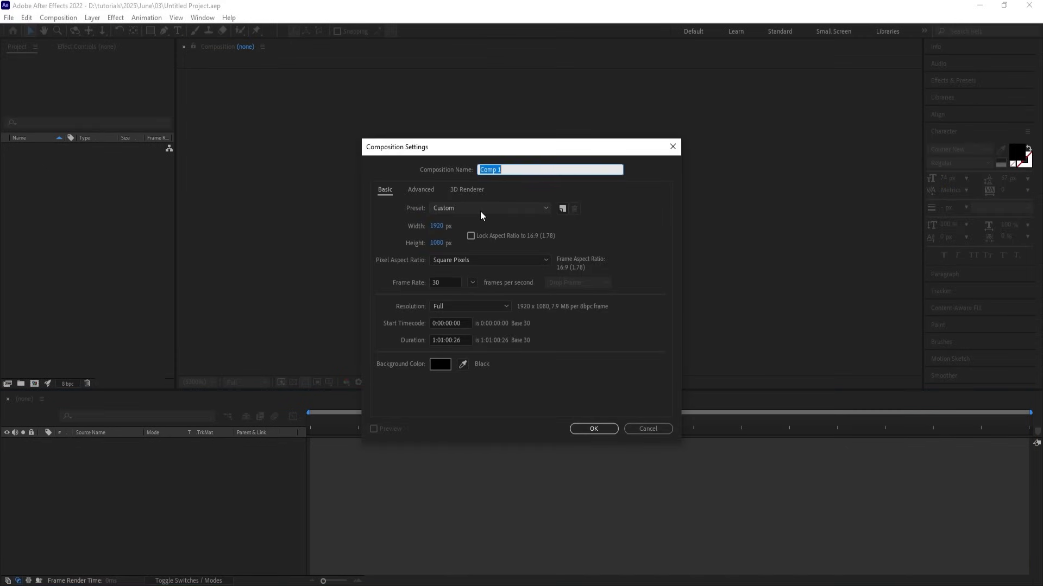
{"action": "type", "text": "Main Animation"}
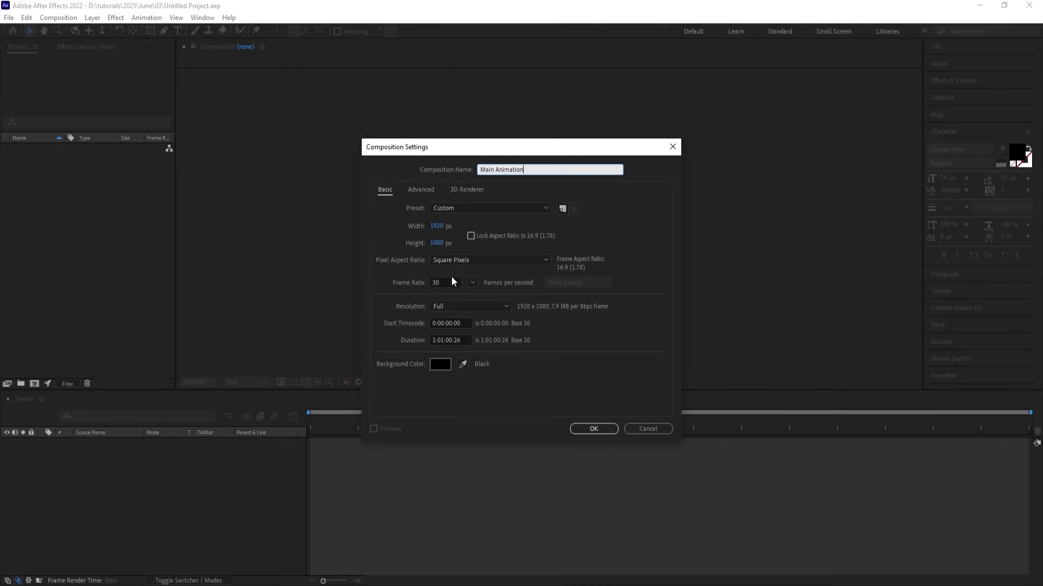
{"action": "left_click", "coordinate": [472, 282]}
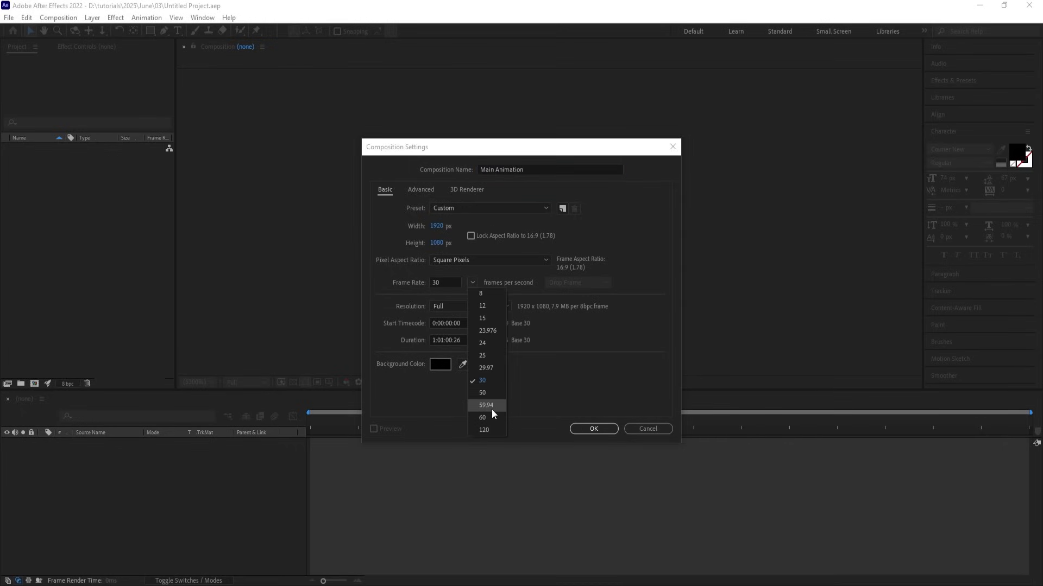
{"action": "left_click", "coordinate": [486, 406]}
{"action": "left_click", "coordinate": [448, 341]}
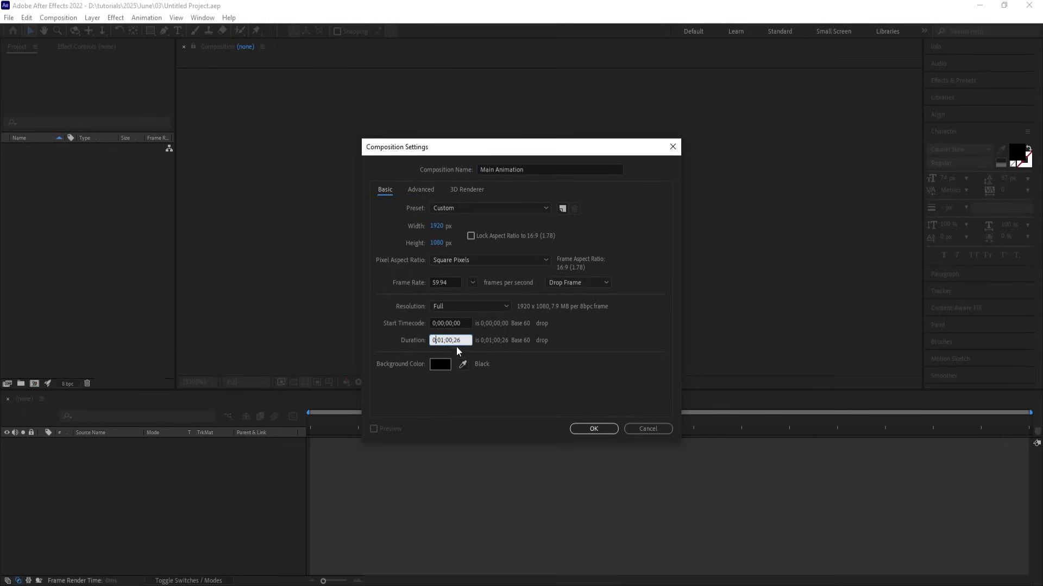
{"action": "type", "text": "00"}
{"action": "left_click", "coordinate": [440, 364]}
{"action": "type", "text": "ffffff"}
{"action": "key", "text": "Return"}
{"action": "key", "text": "Return"}
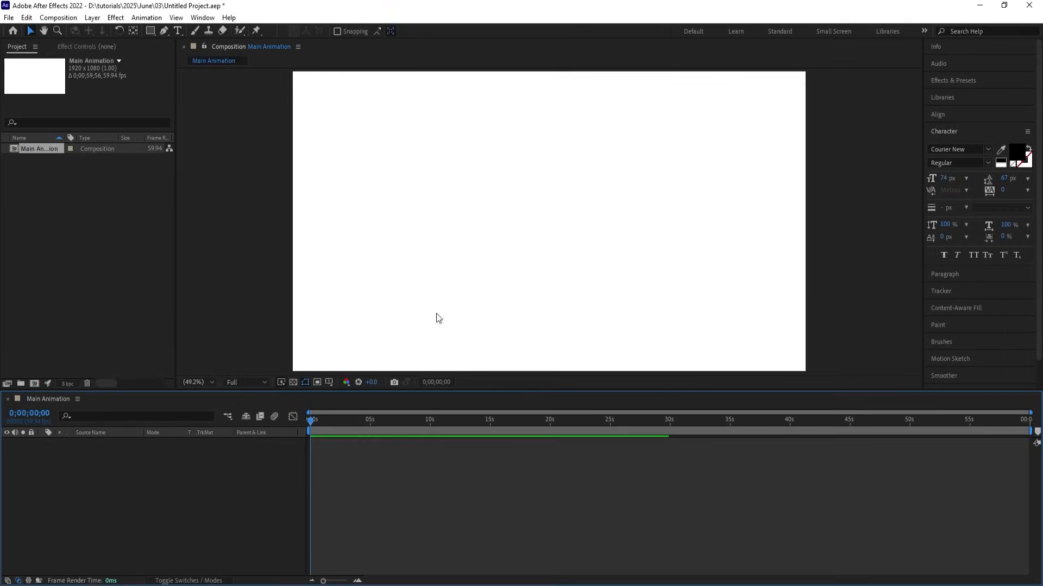
Show the title/action safe guides and save the project.
{"action": "left_click", "coordinate": [328, 382]}
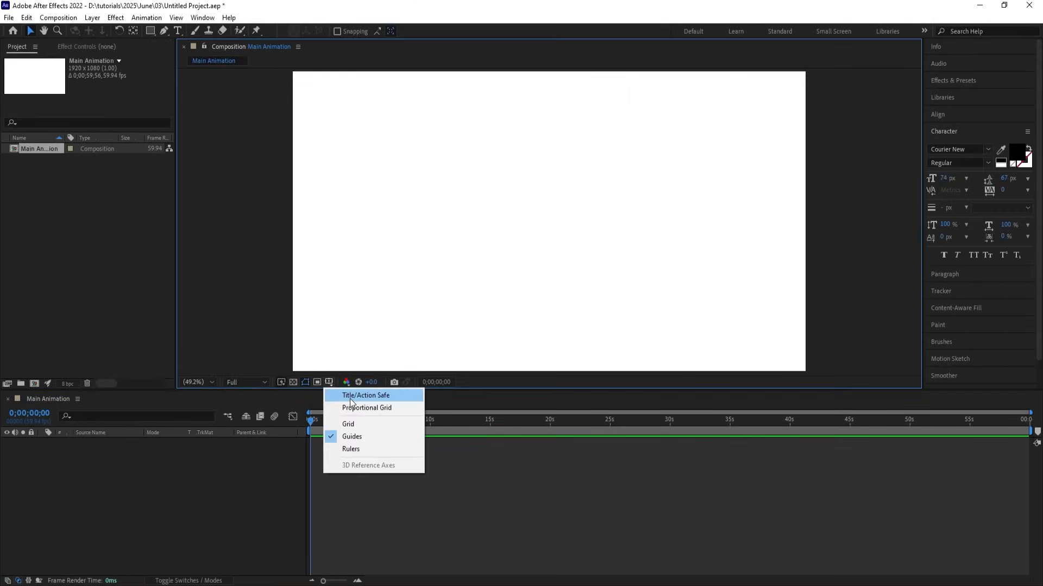
{"action": "left_click", "coordinate": [351, 396]}
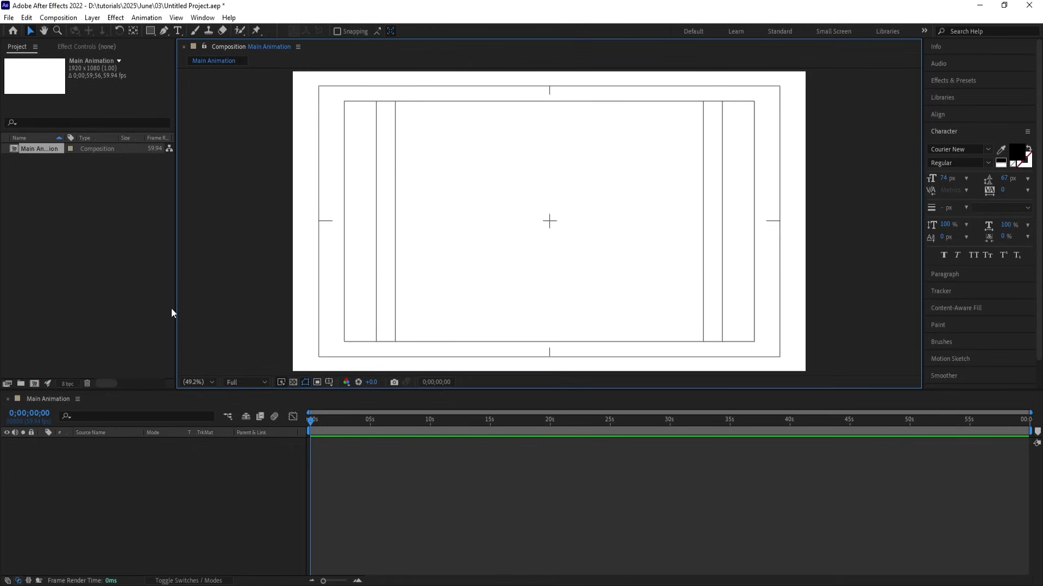
{"action": "key", "text": "ctrl+s"}
{"action": "left_click", "coordinate": [200, 471]}
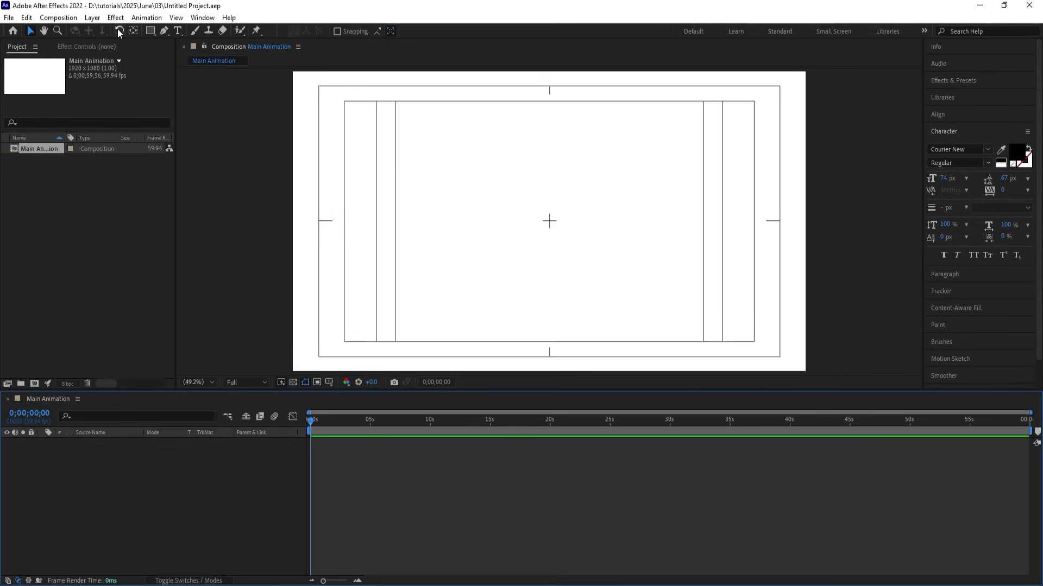
Set the Ellipse tool to a black 000000 fill with no stroke and draw a circle.
{"action": "left_click", "coordinate": [150, 31]}
{"action": "left_click", "coordinate": [185, 55]}
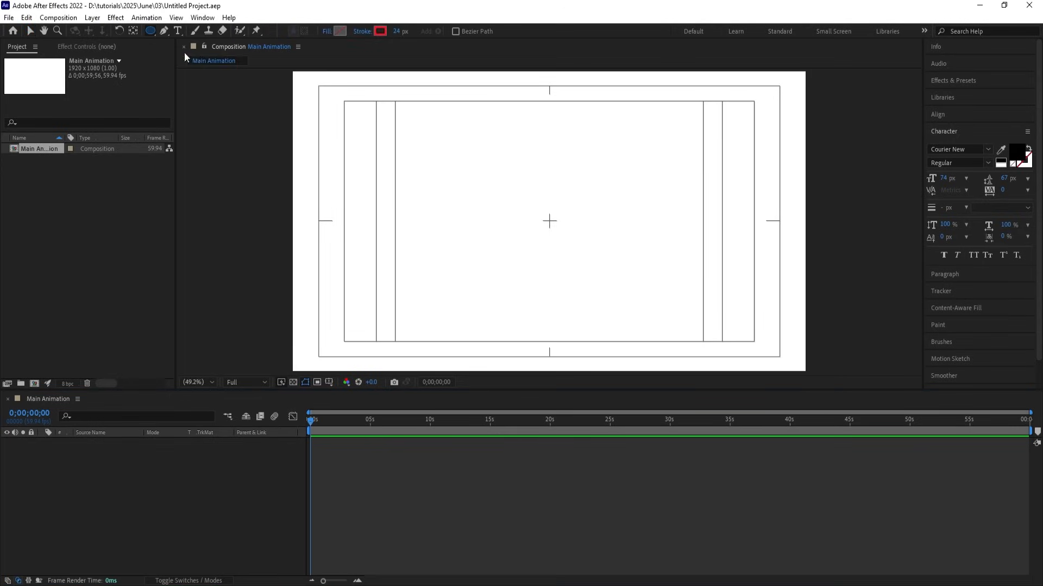
{"action": "left_click", "coordinate": [340, 32]}
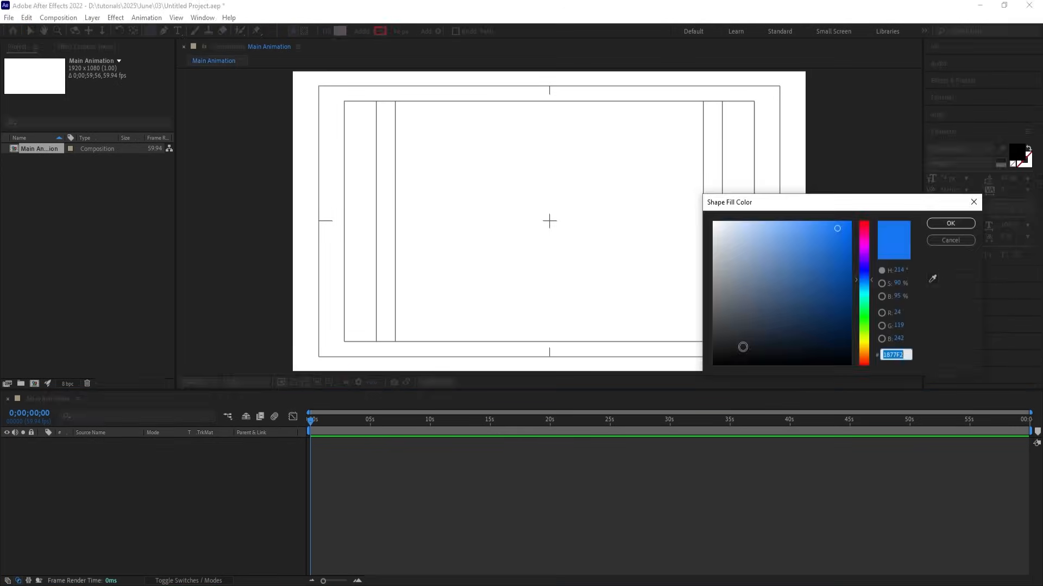
{"action": "type", "text": "000000"}
{"action": "key", "text": "Return"}
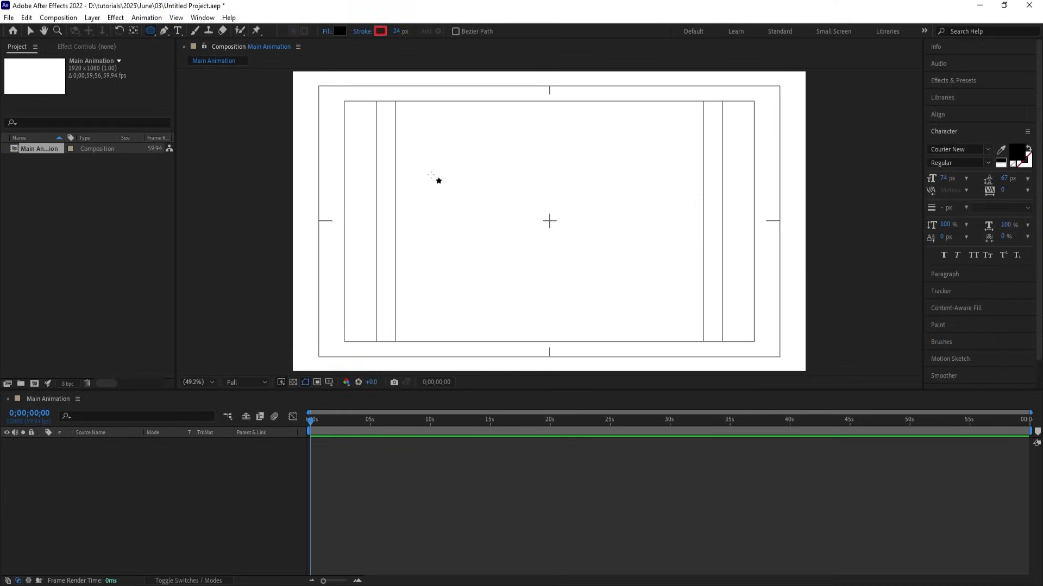
{"action": "left_click", "coordinate": [363, 31]}
{"action": "left_click", "coordinate": [466, 266]}
{"action": "left_click", "coordinate": [504, 331]}
{"action": "left_click_drag", "start_coordinate": [536, 203], "coordinate": [570, 242]}
{"action": "key", "text": "ctrl+z"}
Align the circle's shape layer to the composition's horizontal and vertical centre.
{"action": "left_click", "coordinate": [95, 445]}
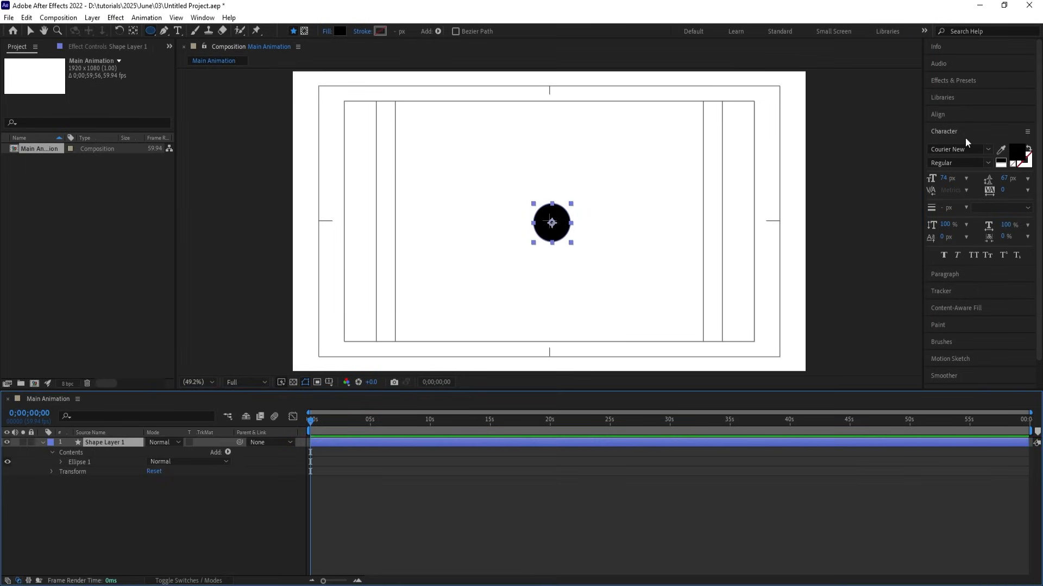
{"action": "left_click", "coordinate": [945, 115]}
{"action": "left_click", "coordinate": [952, 144]}
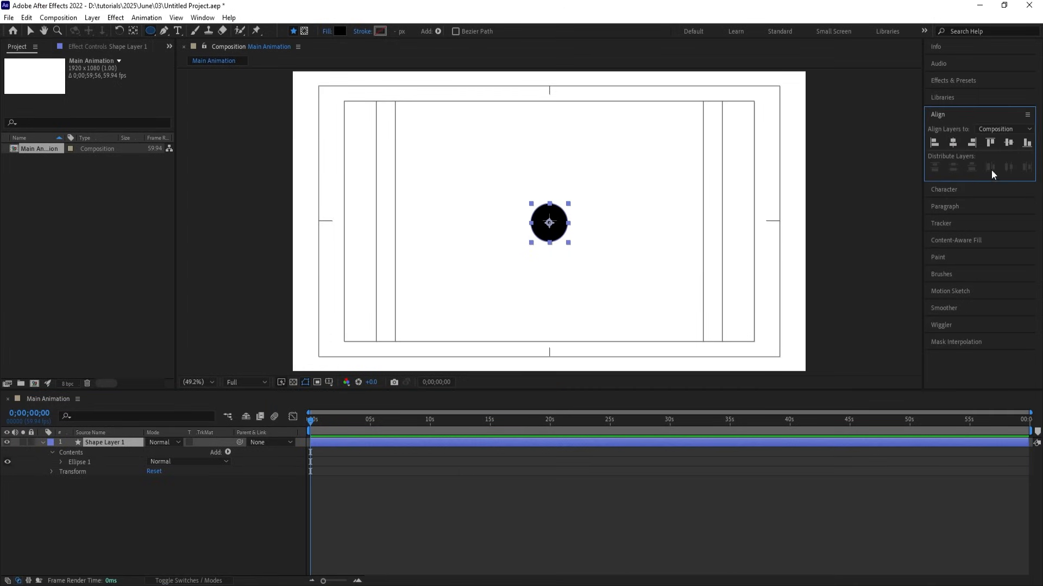
{"action": "left_click", "coordinate": [1007, 144]}
{"action": "left_click", "coordinate": [158, 478]}
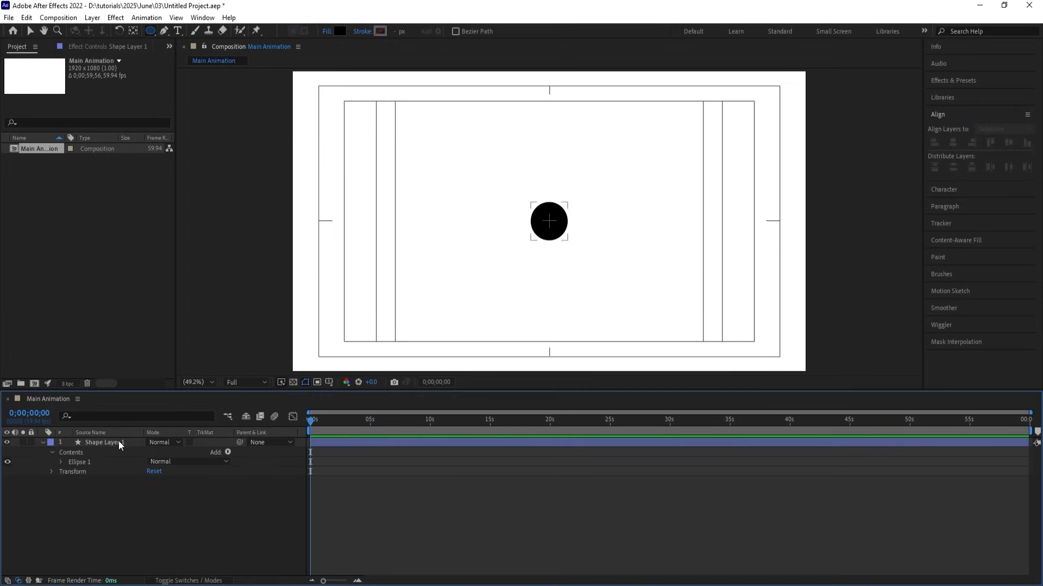
{"action": "left_click", "coordinate": [105, 442]}
Rename the circle shape layer 'Nucleus'.
{"action": "key", "text": "Return"}
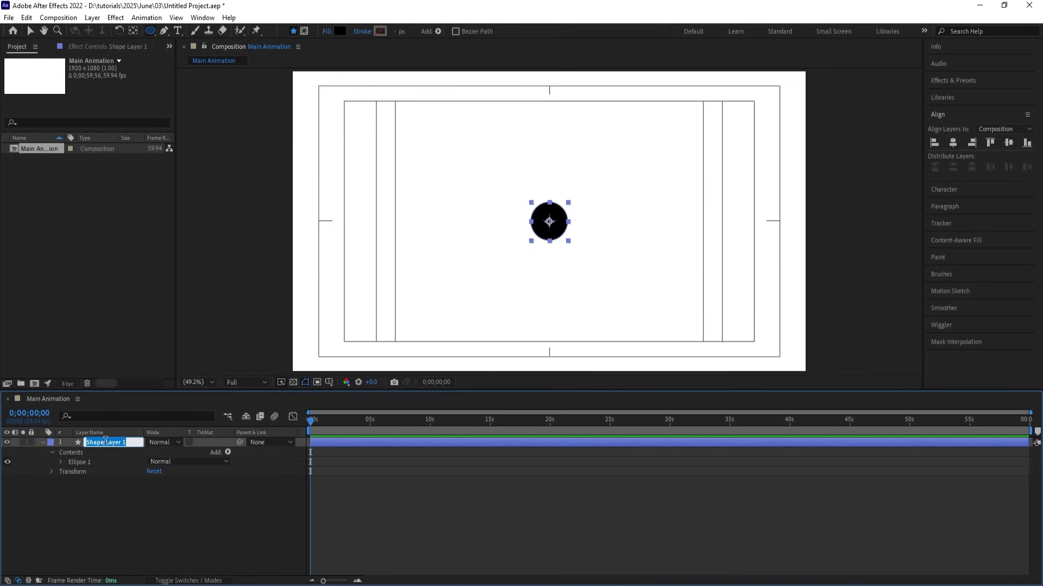
{"action": "type", "text": "Nucleu"}
{"action": "key", "text": "Return"}
Duplicate the Nucleus layer and name the copy 'Orbit'.
{"action": "key", "text": "Return"}
{"action": "left_click", "coordinate": [106, 442]}
{"action": "key", "text": "ctrl+d"}
{"action": "key", "text": "Return"}
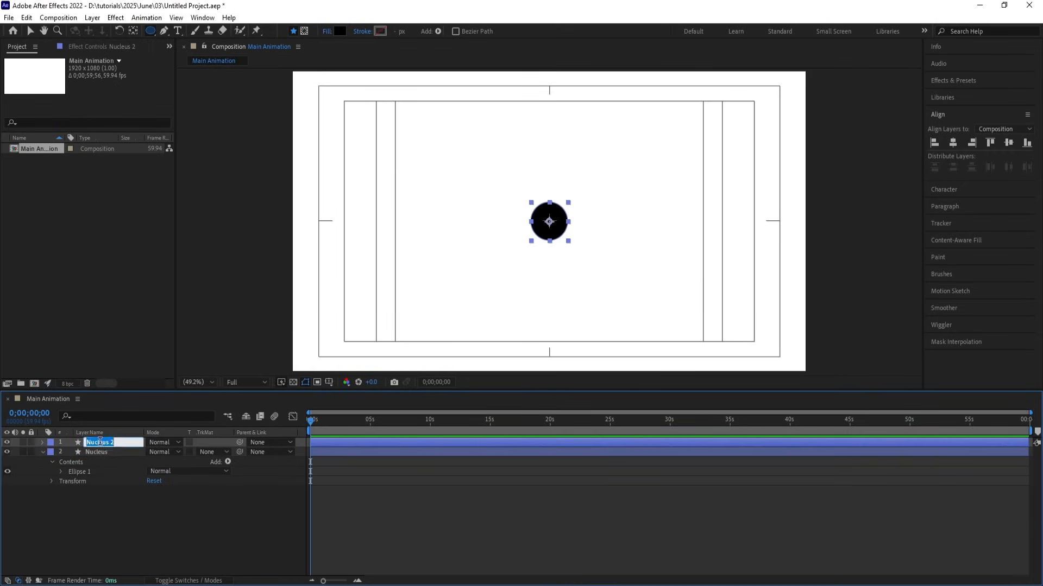
{"action": "type", "text": "Orbit"}
{"action": "key", "text": "Return"}
Expand Orbit's Contents > Ellipse 1 > Ellipse Path 1 to reveal Size and Position.
{"action": "left_click", "coordinate": [42, 451]}
{"action": "left_click", "coordinate": [42, 442]}
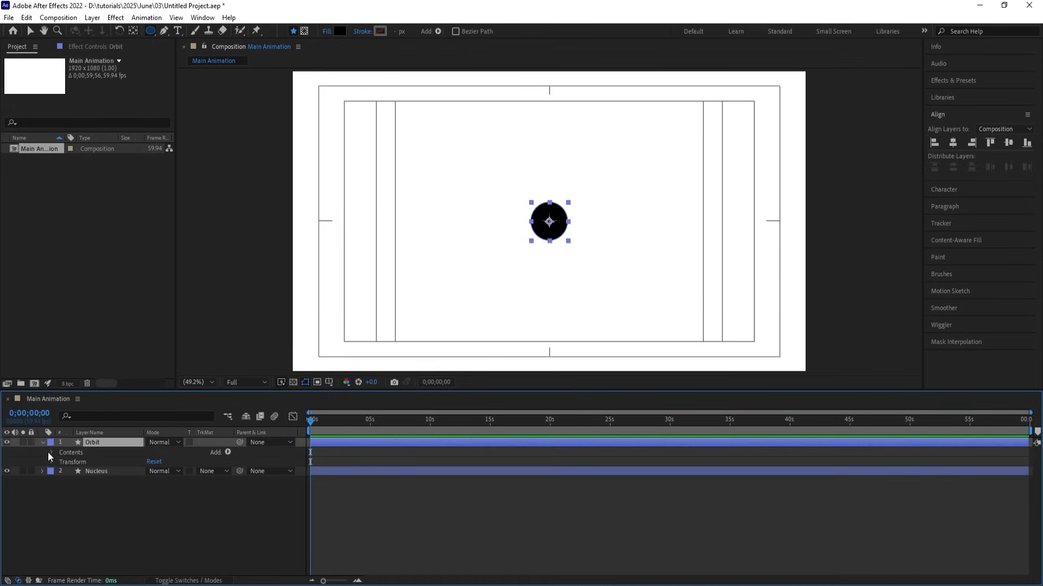
{"action": "left_click", "coordinate": [49, 452]}
{"action": "left_click", "coordinate": [62, 462]}
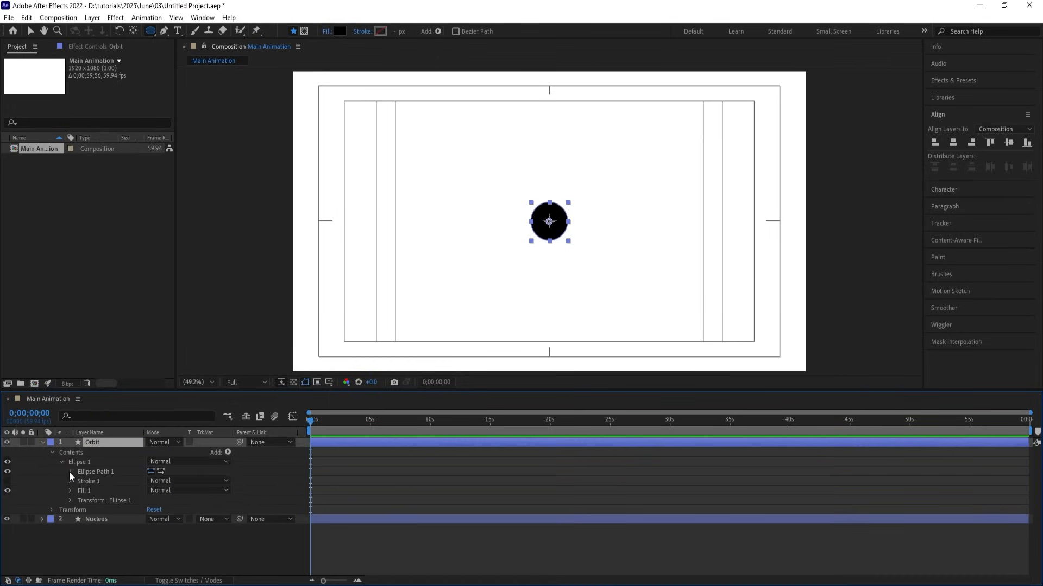
{"action": "left_click", "coordinate": [70, 472]}
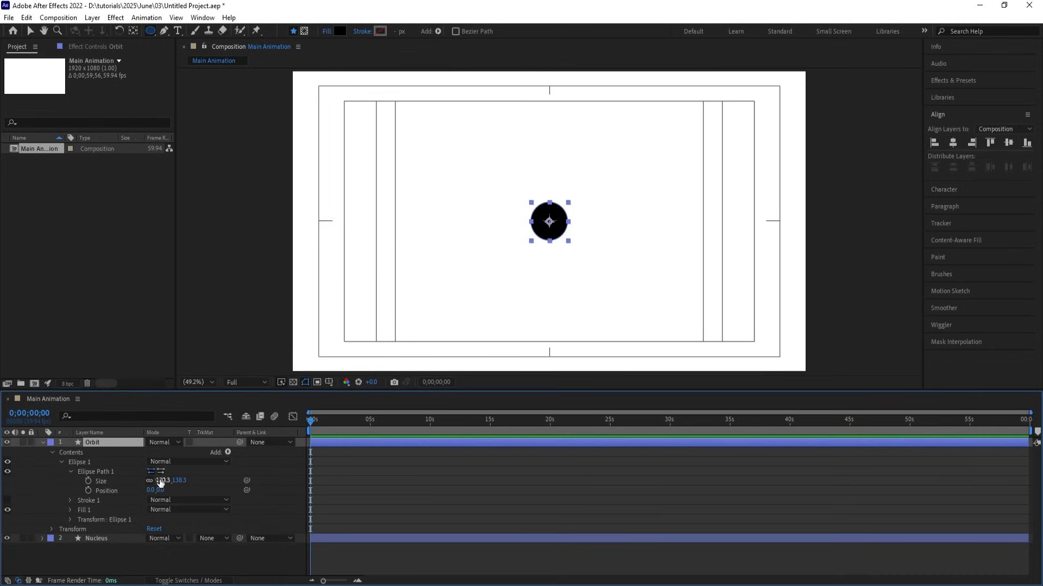
{"action": "left_click", "coordinate": [330, 34]}
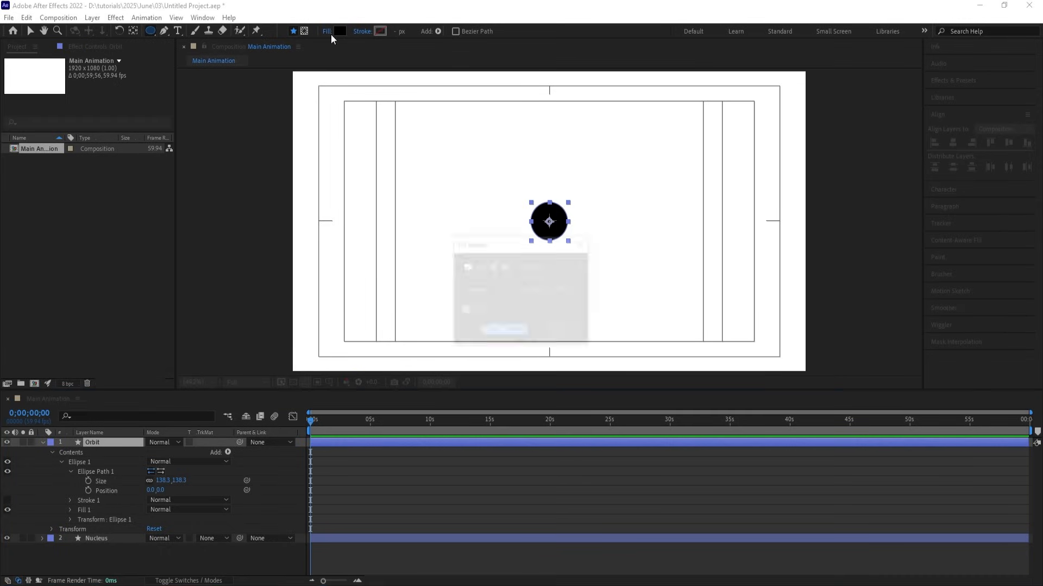
Give the Orbit shape no fill and a black 10 px stroke.
{"action": "left_click", "coordinate": [467, 274]}
{"action": "left_click", "coordinate": [493, 330]}
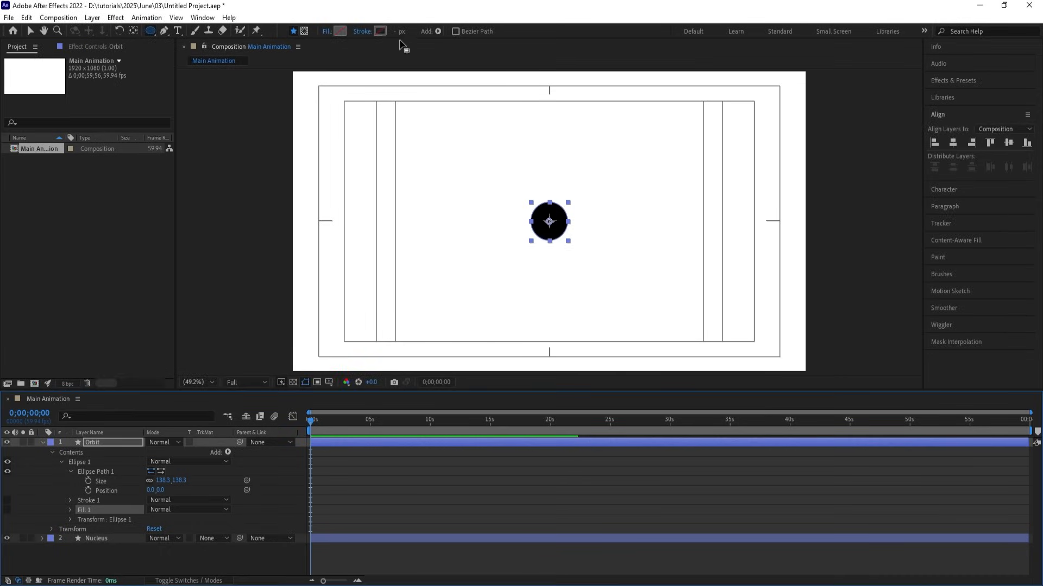
{"action": "left_click", "coordinate": [380, 31]}
{"action": "left_click", "coordinate": [714, 364]}
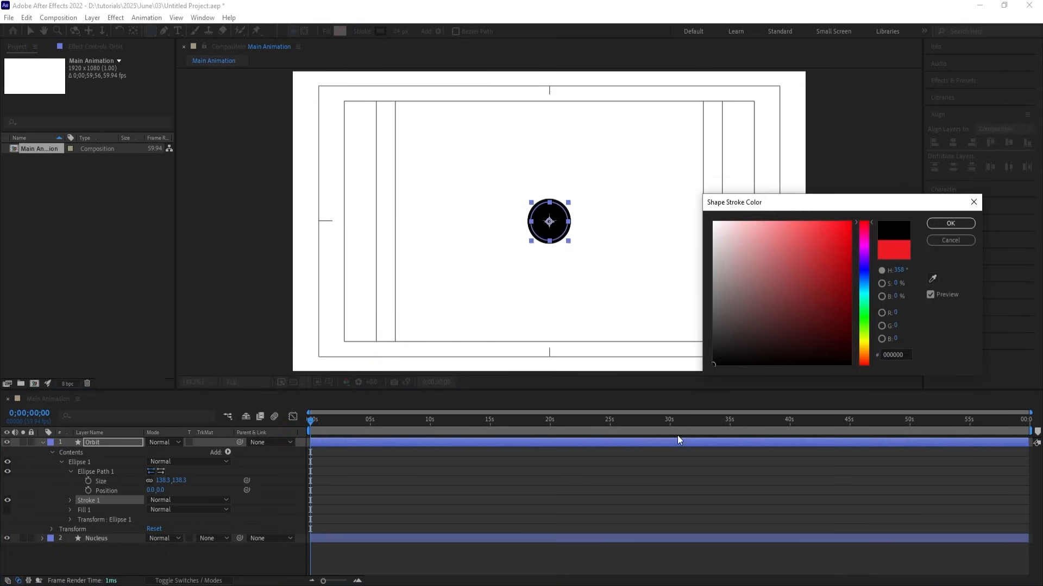
{"action": "key", "text": "Return"}
{"action": "left_click", "coordinate": [395, 31]}
{"action": "type", "text": "1"}
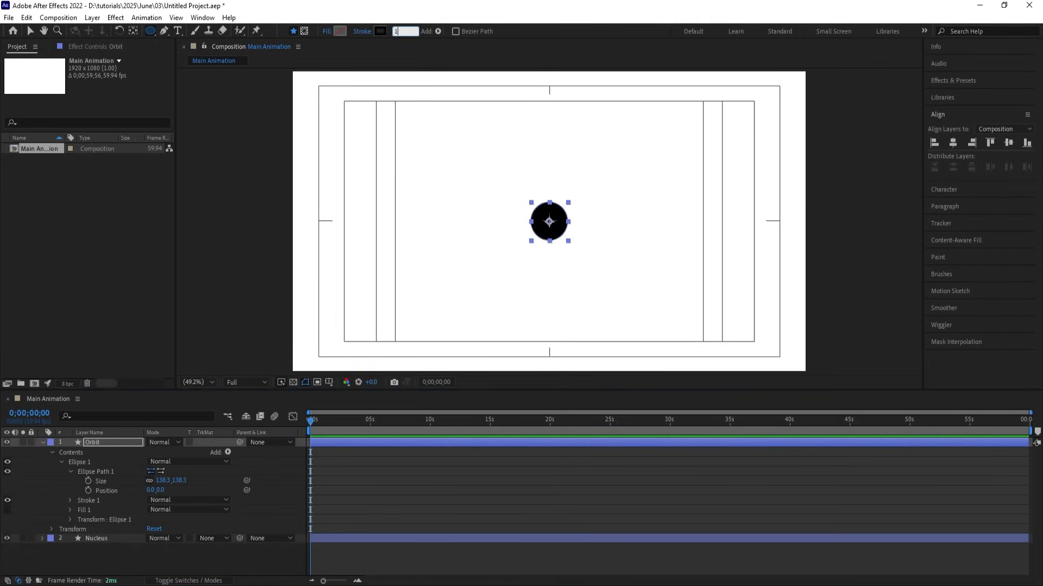
{"action": "type", "text": "0"}
{"action": "key", "text": "Return"}
Enlarge the ring to about 194 px, removing an accidental Orbit 2 duplicate.
{"action": "left_click", "coordinate": [170, 481]}
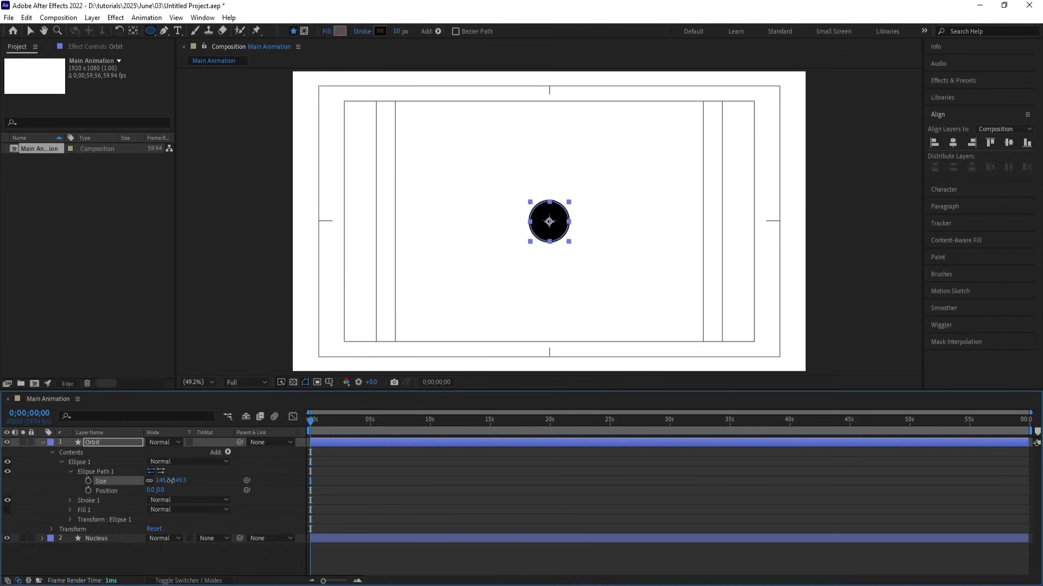
{"action": "left_click_drag", "start_coordinate": [170, 480], "coordinate": [196, 481]}
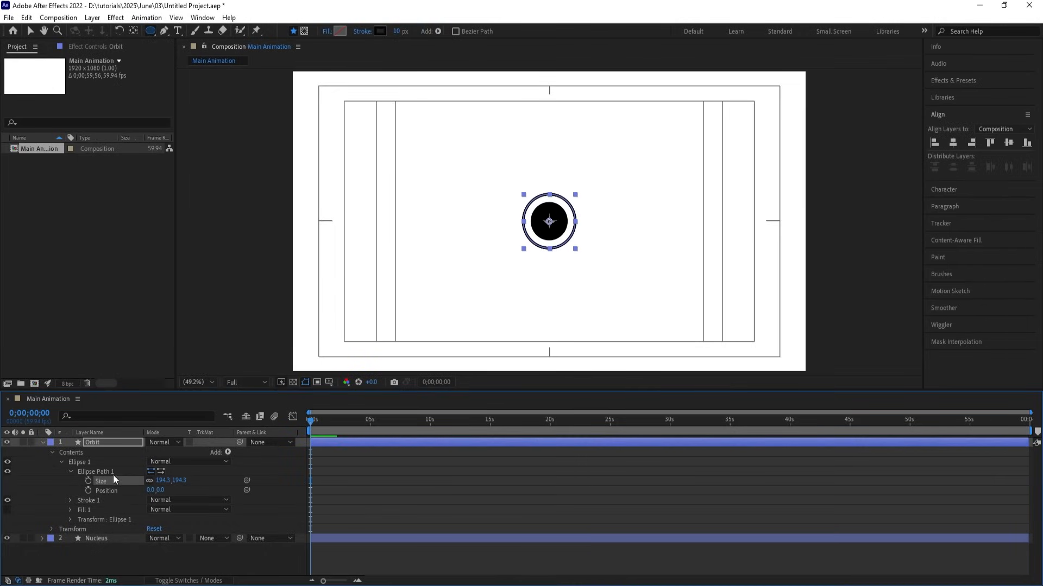
{"action": "left_click", "coordinate": [112, 442]}
{"action": "key", "text": "ctrl+d"}
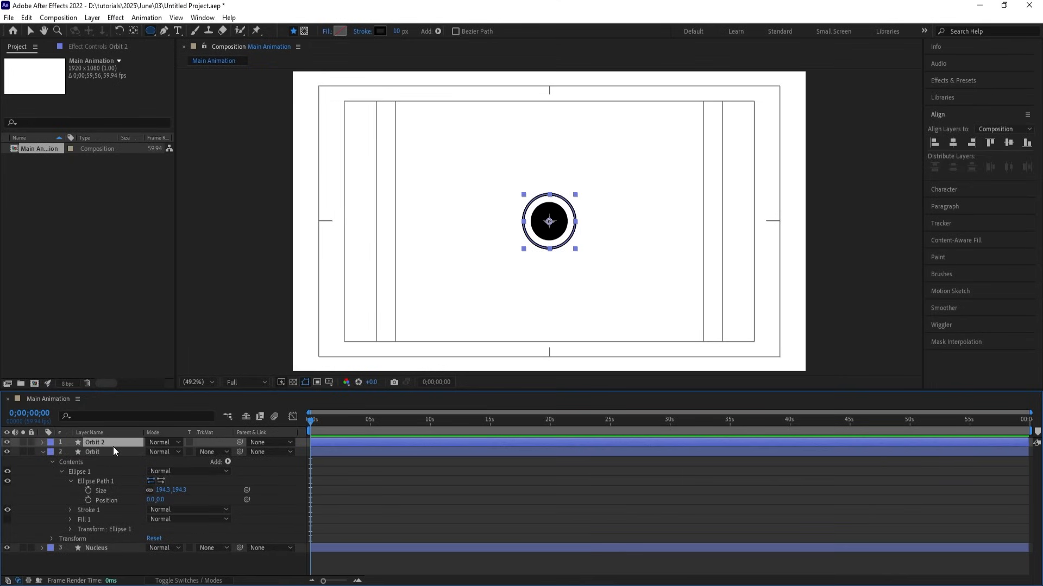
{"action": "key", "text": "Delete"}
{"action": "left_click", "coordinate": [107, 442]}
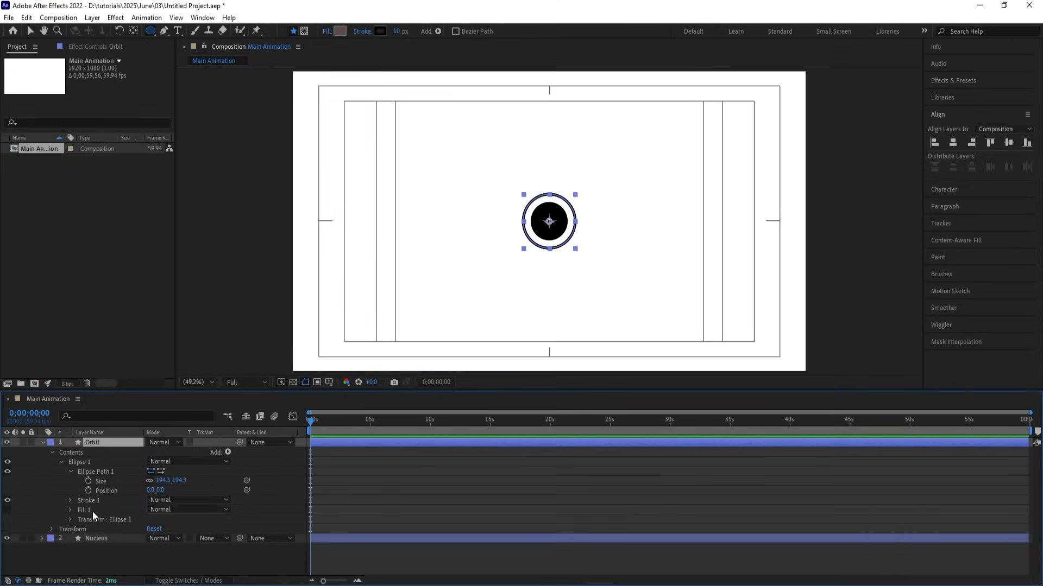
Keyframe the ellipse Size at 0s with a value of 200×200.
{"action": "left_click", "coordinate": [88, 481]}
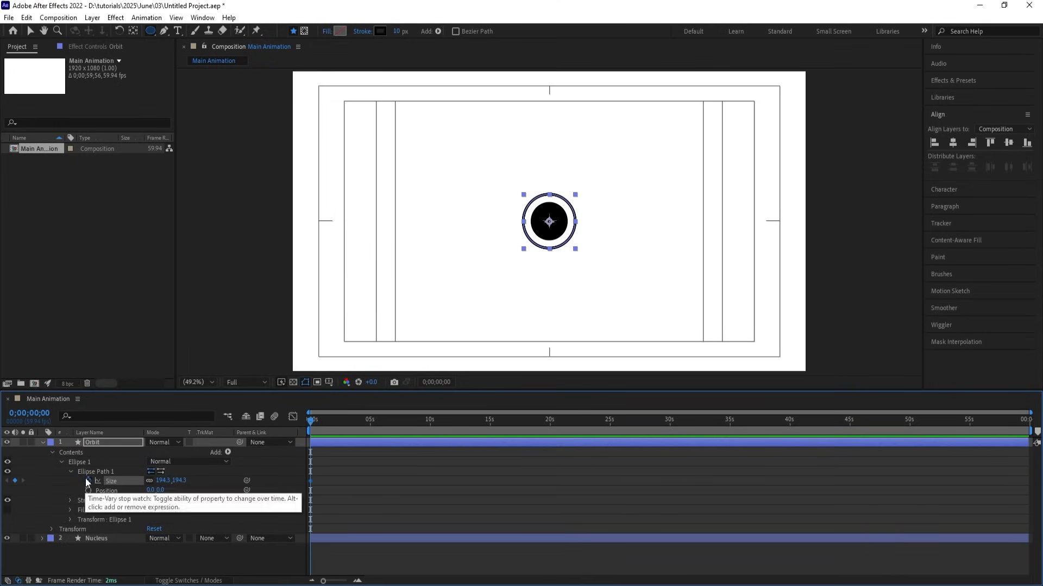
{"action": "left_click", "coordinate": [161, 481]}
{"action": "type", "text": "200"}
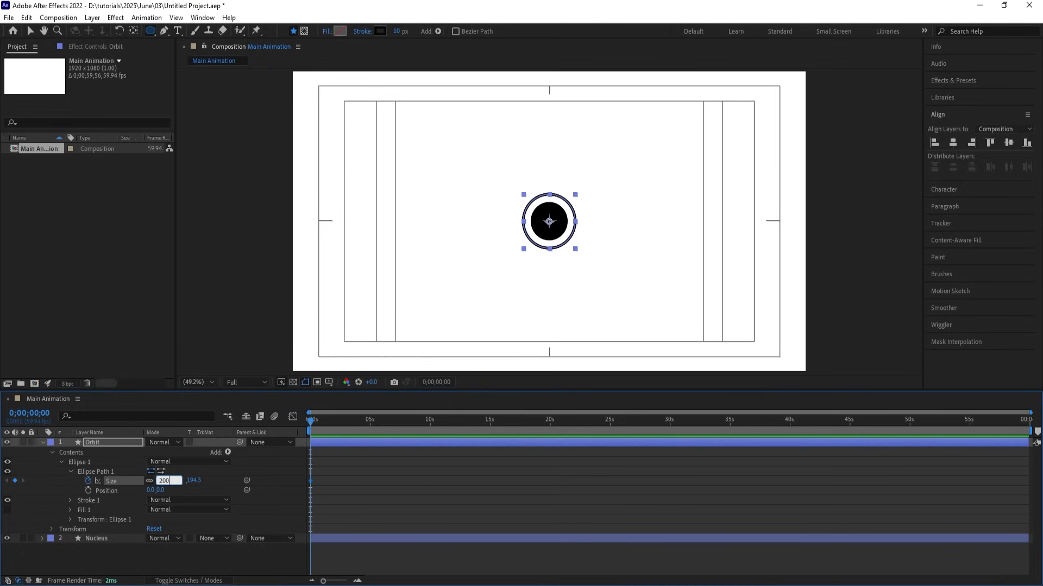
{"action": "key", "text": "Return"}
Duplicate Orbit into Orbit 2 with Size 250 and an 8 px stroke.
{"action": "left_click", "coordinate": [323, 459]}
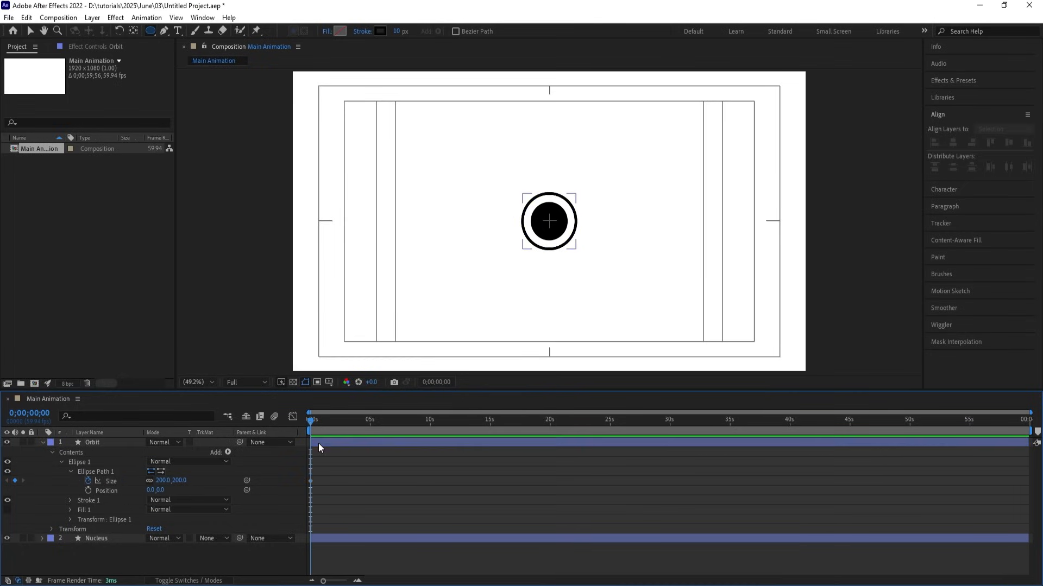
{"action": "left_click", "coordinate": [318, 443]}
{"action": "key", "text": "ctrl+d"}
{"action": "key", "text": "u"}
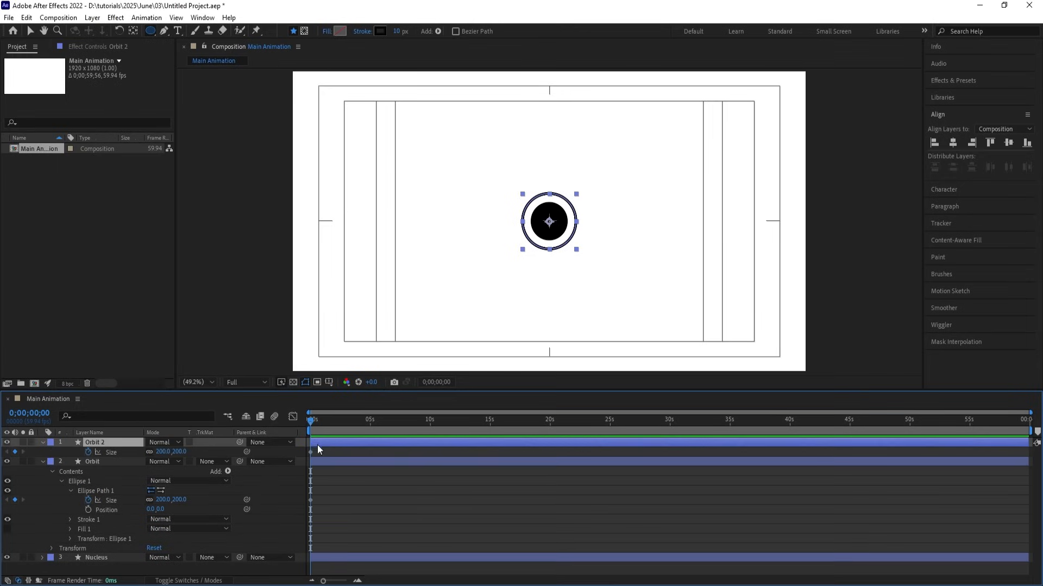
{"action": "left_click", "coordinate": [157, 451]}
{"action": "type", "text": "300"}
{"action": "key", "text": "Return"}
{"action": "left_click", "coordinate": [164, 451]}
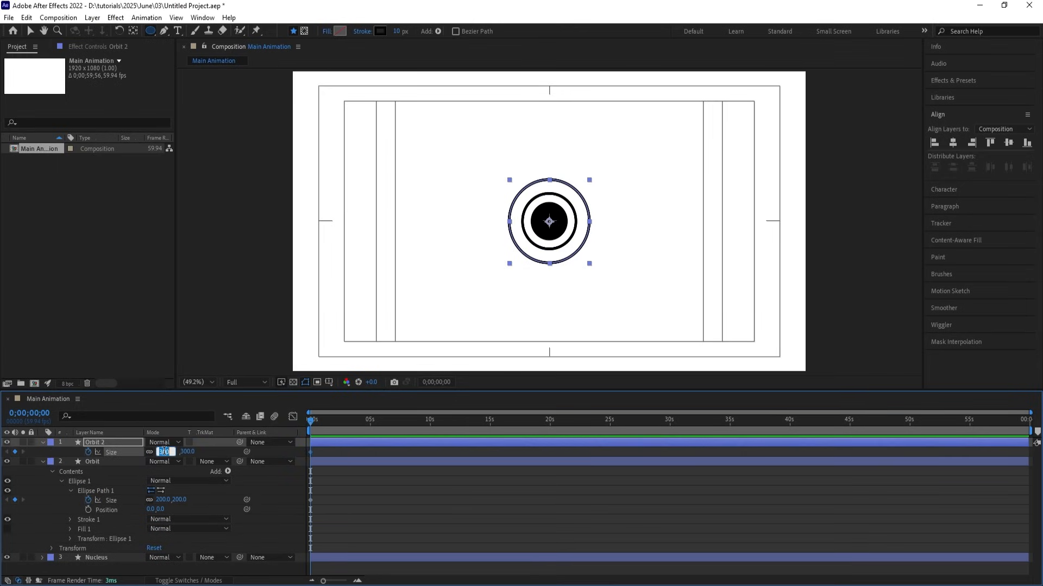
{"action": "type", "text": "250"}
{"action": "key", "text": "Return"}
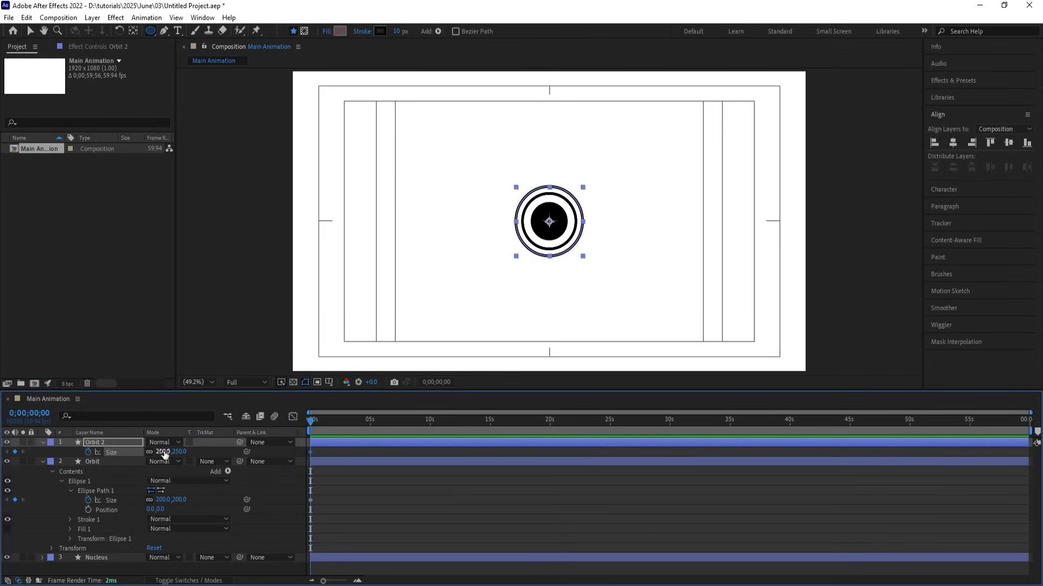
{"action": "left_click", "coordinate": [400, 31]}
{"action": "type", "text": "8"}
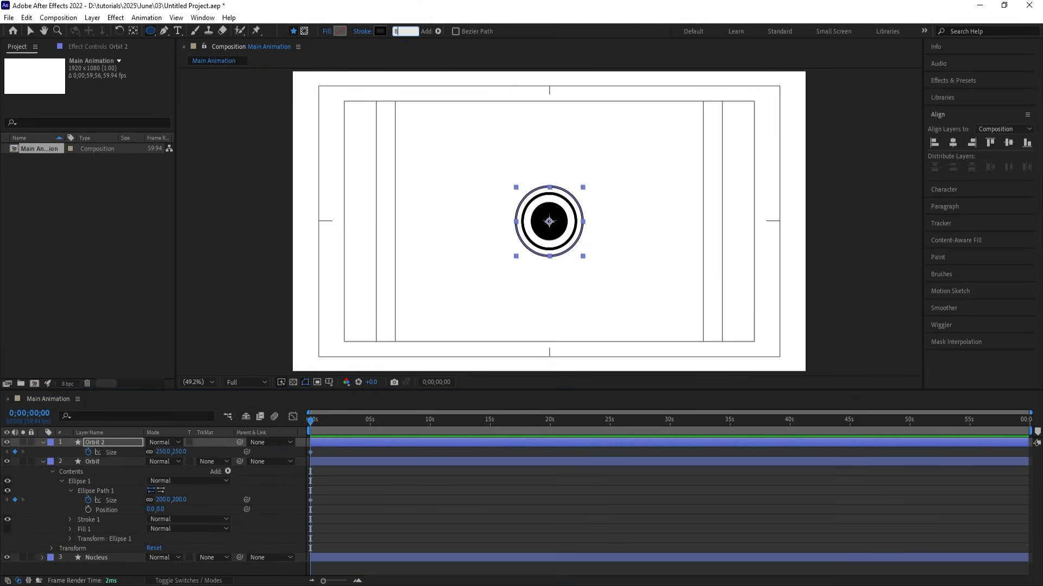
{"action": "key", "text": "Return"}
Duplicate it as Orbit 3 with Size 300 and a 6 px stroke.
{"action": "left_click", "coordinate": [104, 445]}
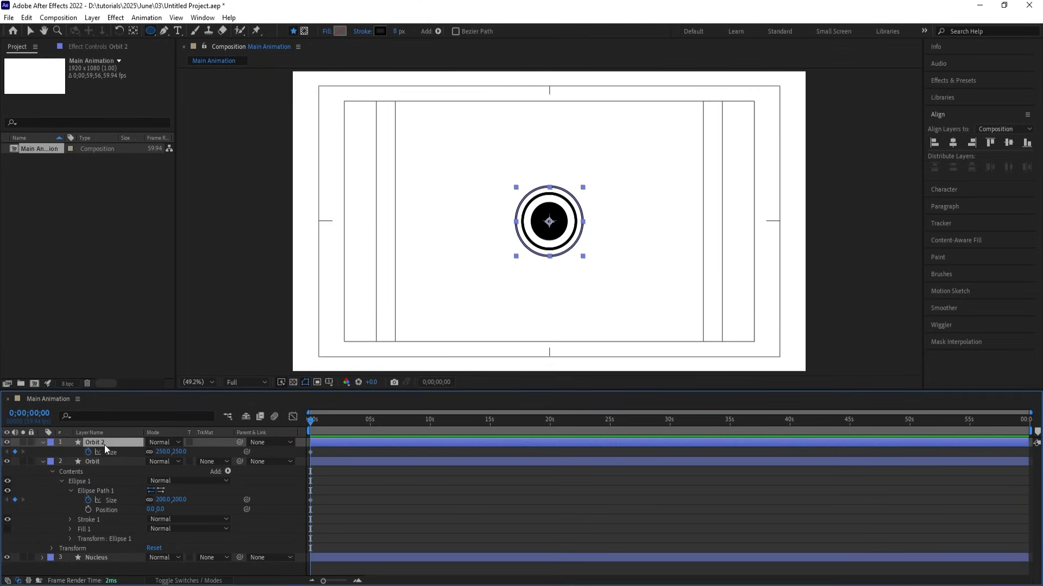
{"action": "key", "text": "ctrl+d"}
{"action": "left_click", "coordinate": [165, 455]}
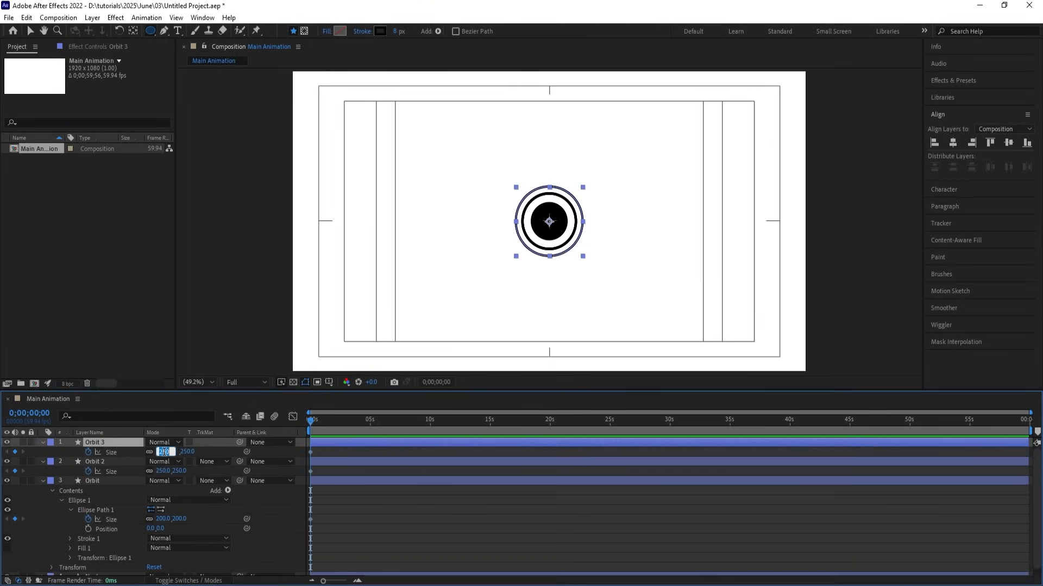
{"action": "type", "text": "300"}
{"action": "key", "text": "Return"}
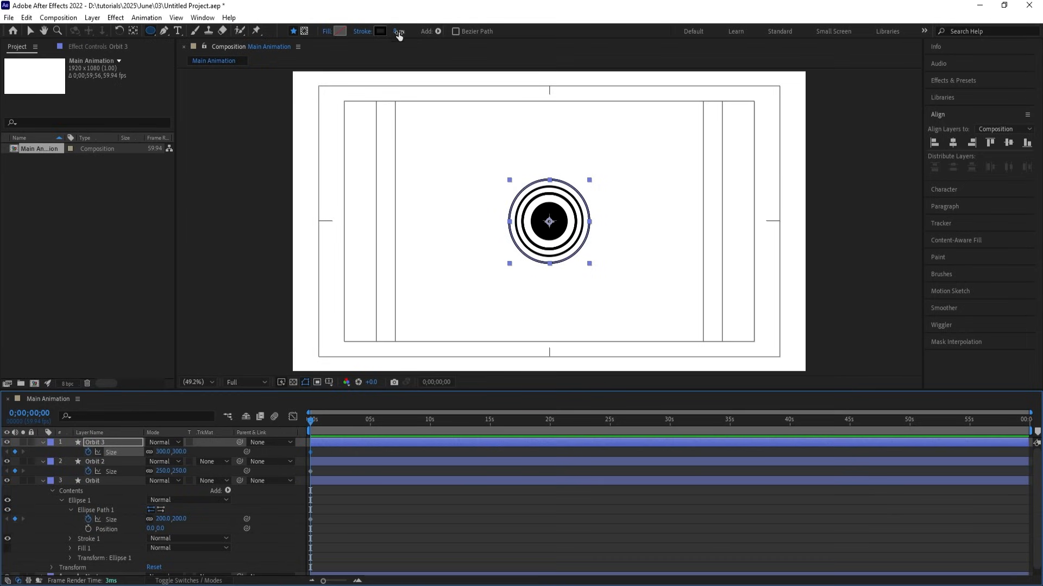
{"action": "left_click", "coordinate": [397, 31]}
{"action": "type", "text": "6"}
{"action": "key", "text": "Return"}
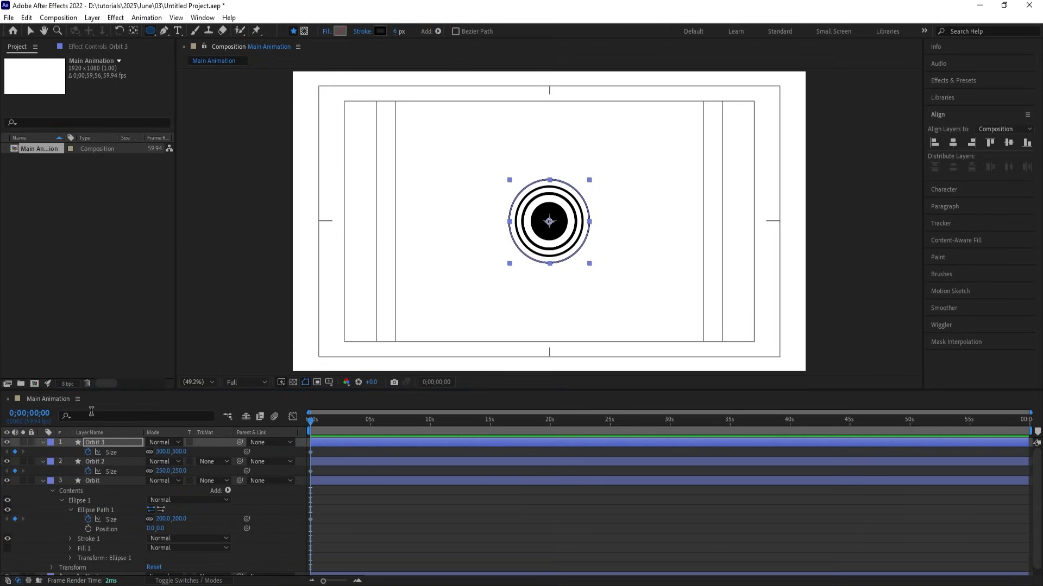
Duplicate it as Orbit 4 with Size 350 and a 4 px stroke.
{"action": "left_click", "coordinate": [102, 442]}
{"action": "key", "text": "ctrl+d"}
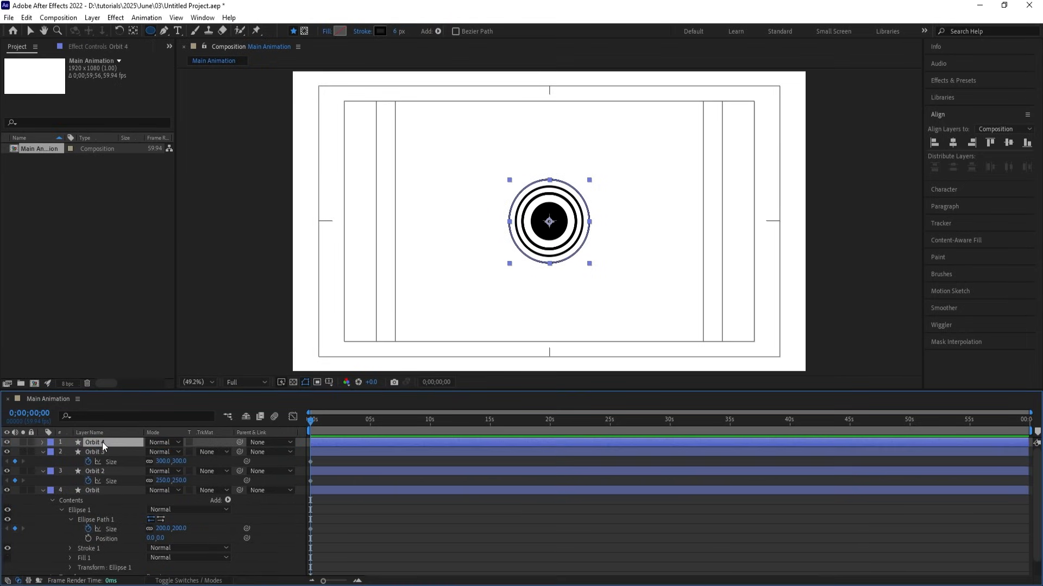
{"action": "left_click", "coordinate": [162, 452]}
{"action": "type", "text": "350"}
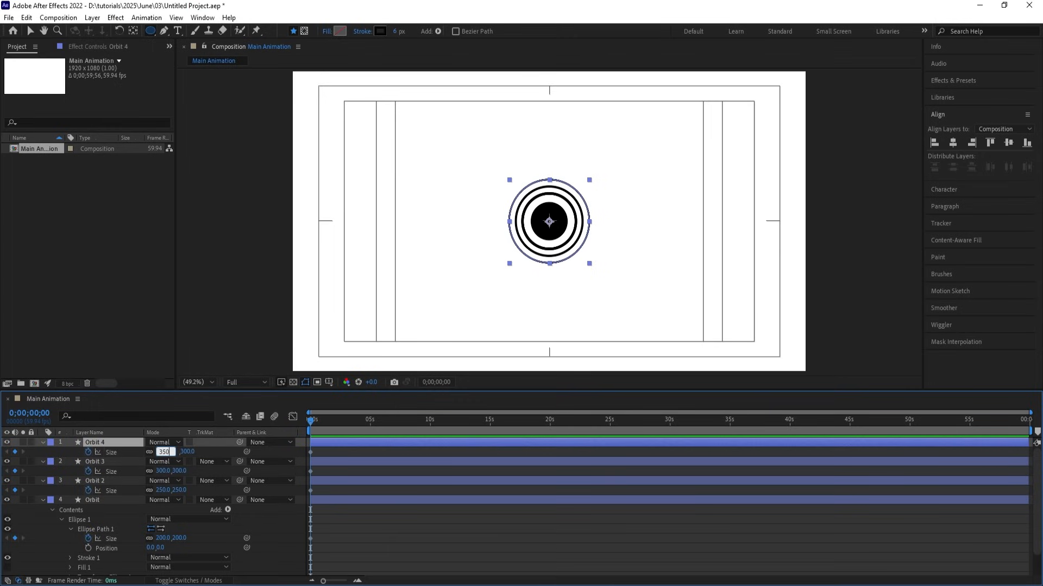
{"action": "key", "text": "Return"}
{"action": "left_click", "coordinate": [399, 31]}
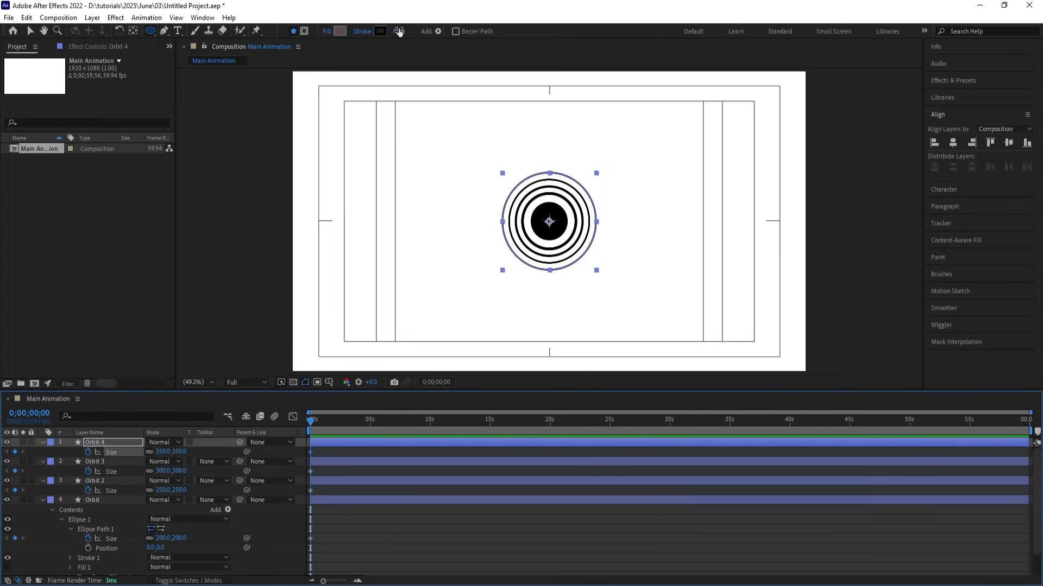
{"action": "type", "text": "4"}
{"action": "key", "text": "Return"}
Duplicate it as Orbit 5 with Size 400 and a 2 px stroke, then deselect.
{"action": "left_click", "coordinate": [116, 441]}
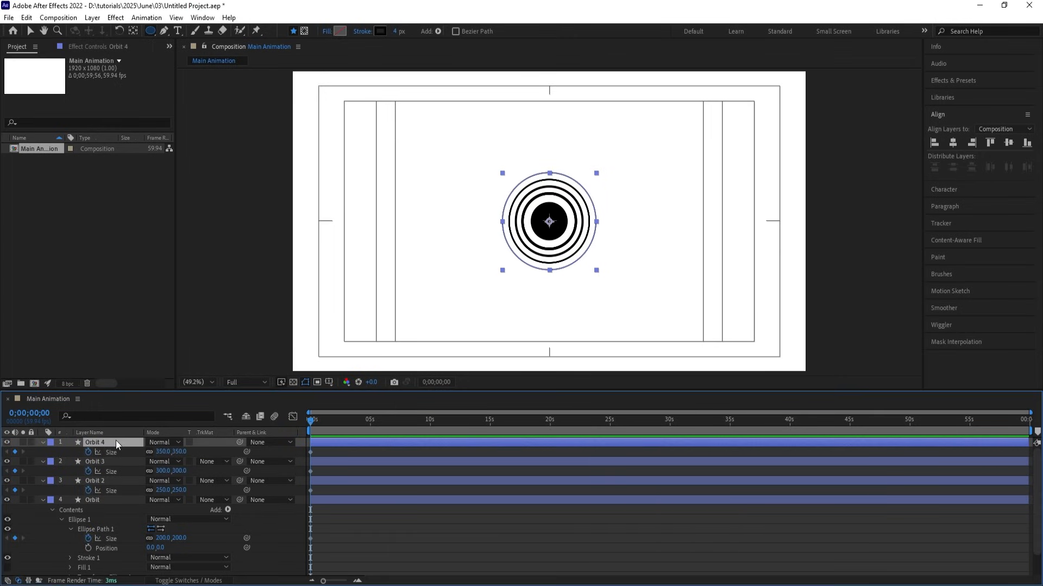
{"action": "key", "text": "ctrl+d"}
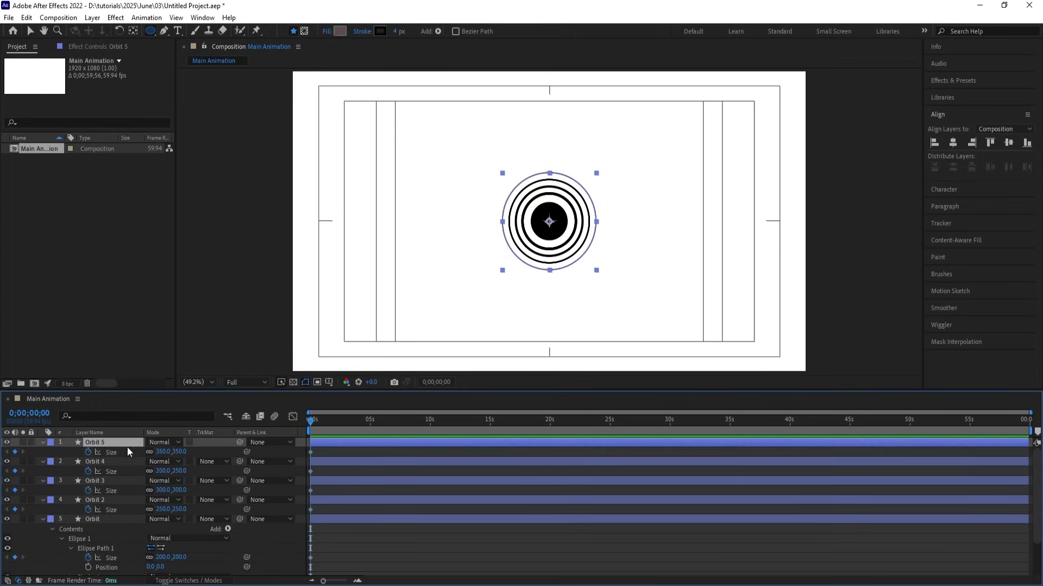
{"action": "left_click", "coordinate": [162, 452]}
{"action": "type", "text": "400"}
{"action": "key", "text": "Return"}
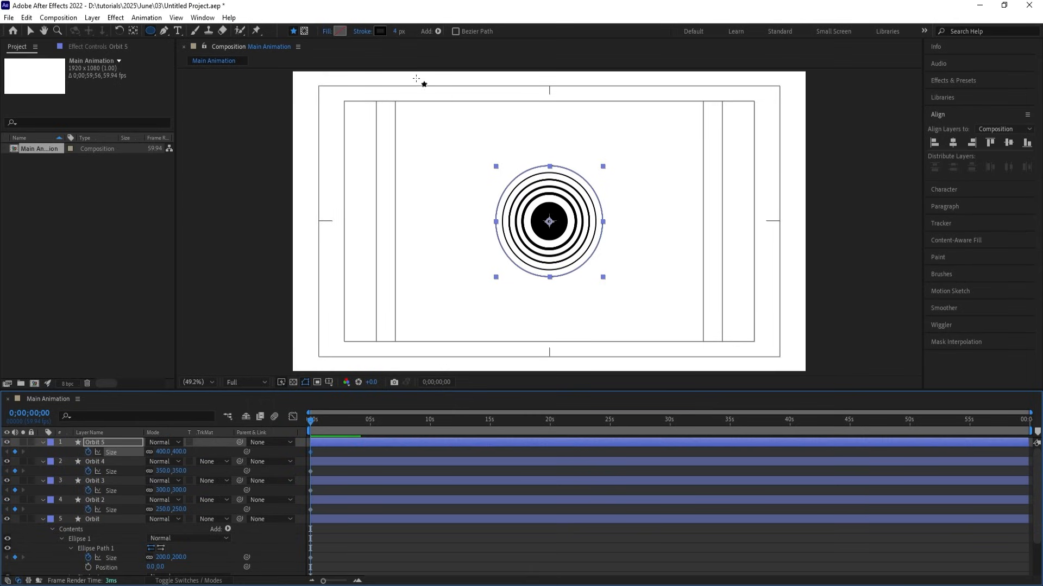
{"action": "left_click", "coordinate": [396, 29]}
{"action": "type", "text": "2"}
{"action": "key", "text": "Return"}
{"action": "left_click", "coordinate": [338, 448]}
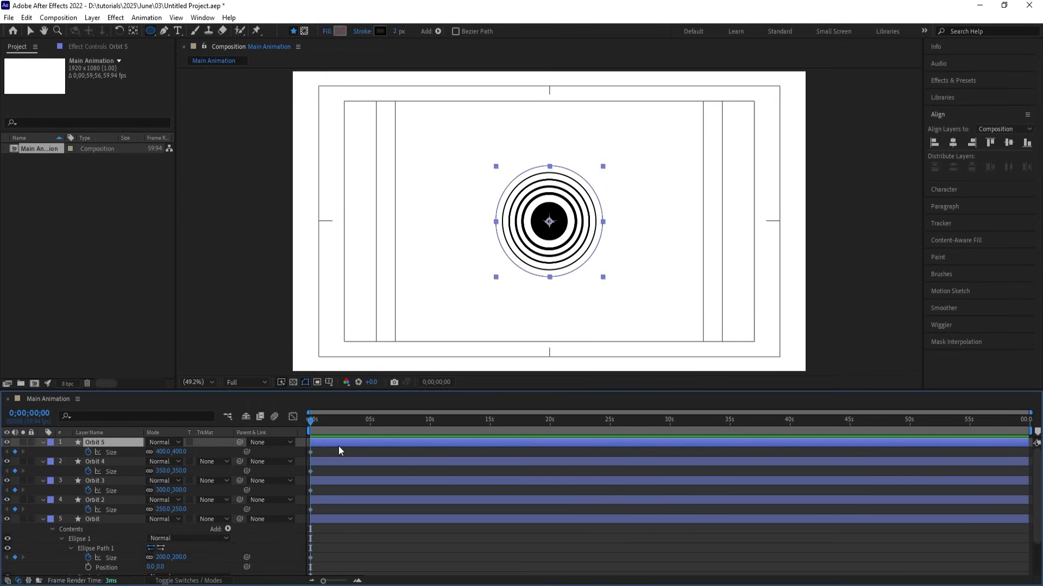
{"action": "left_click", "coordinate": [347, 485]}
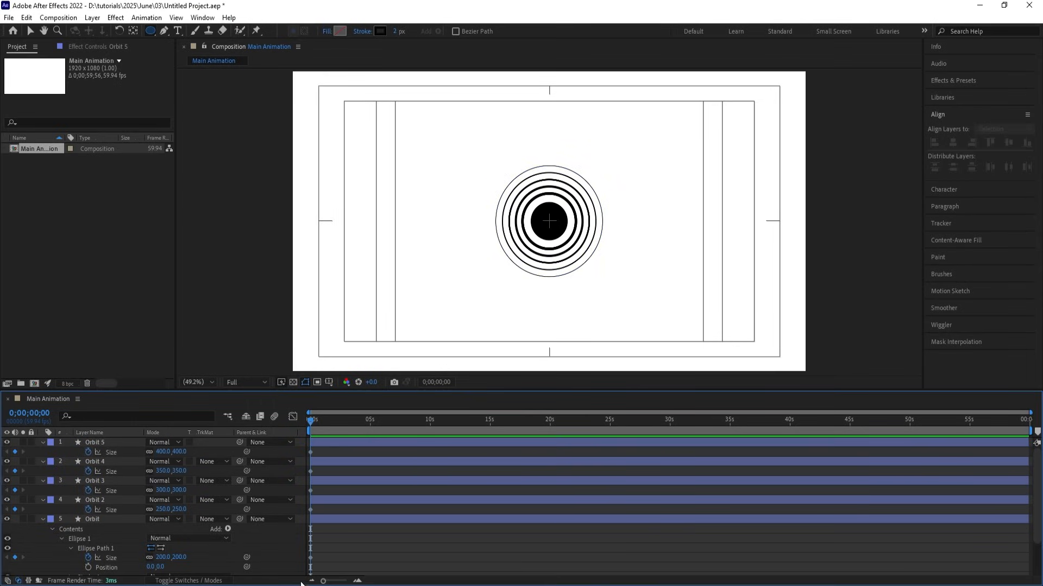
Reveal the keyframed Size properties of all the orbit layers.
{"action": "key", "text": "u"}
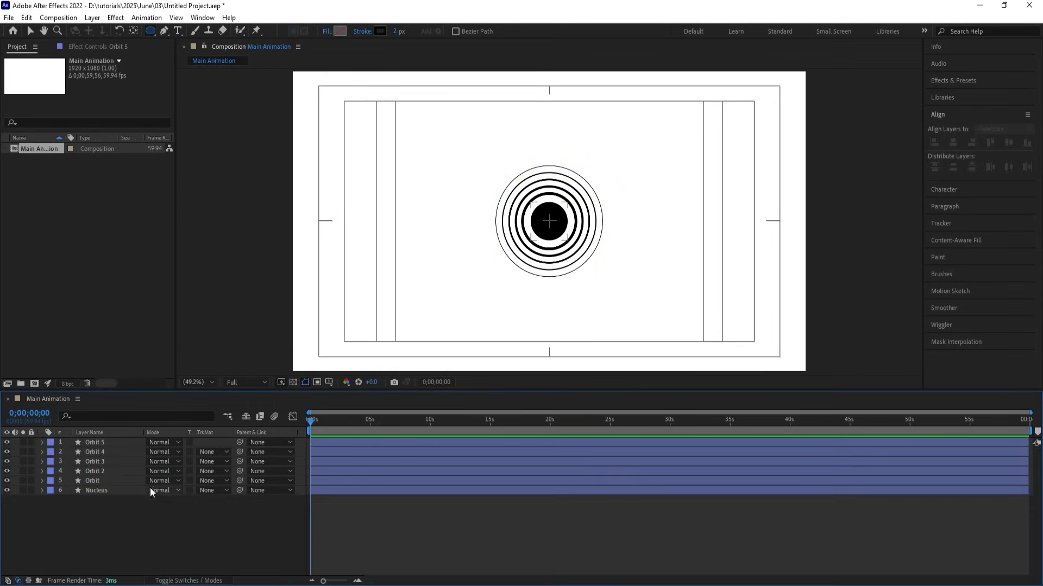
{"action": "left_click_drag", "start_coordinate": [100, 495], "coordinate": [88, 437]}
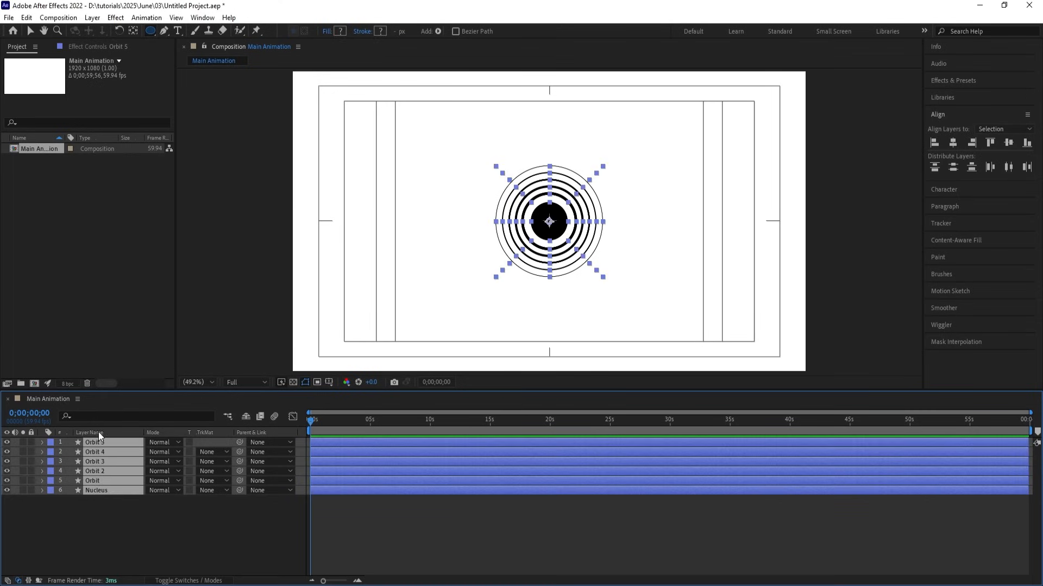
{"action": "key", "text": "u"}
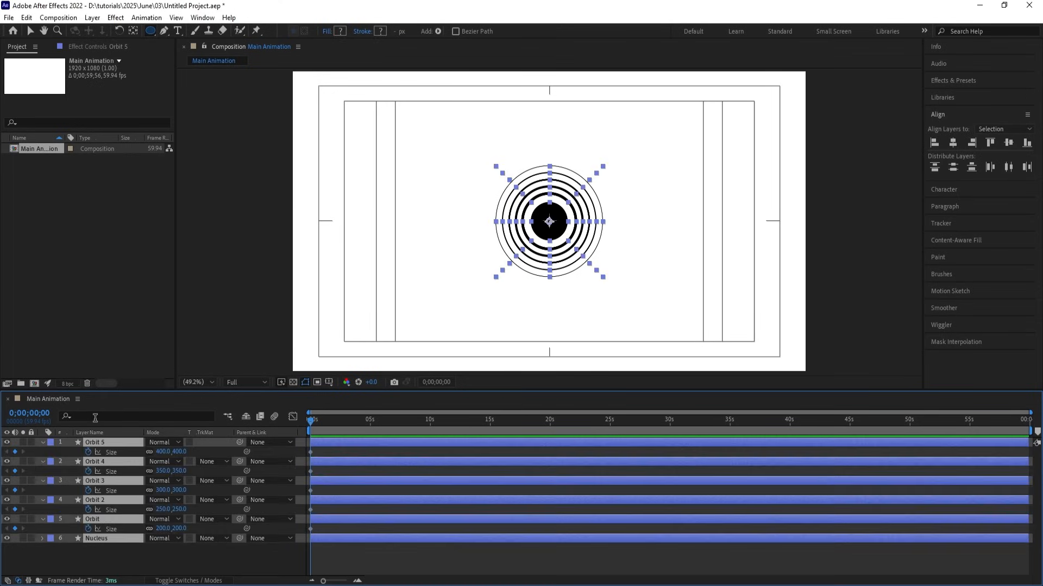
{"action": "left_click", "coordinate": [315, 490]}
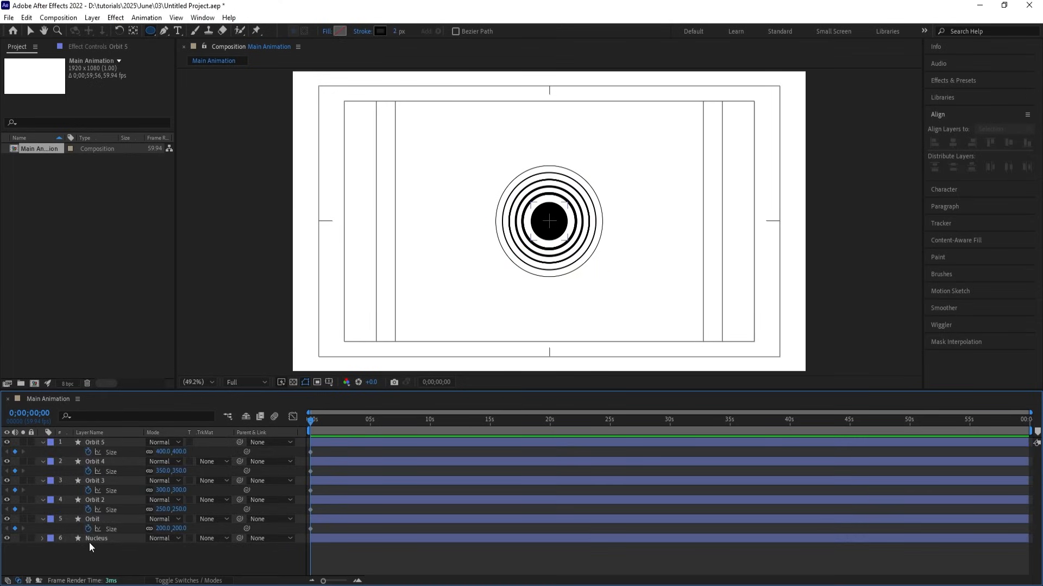
Find the Nucleus Size property and enable its stopwatch.
{"action": "left_click", "coordinate": [89, 540]}
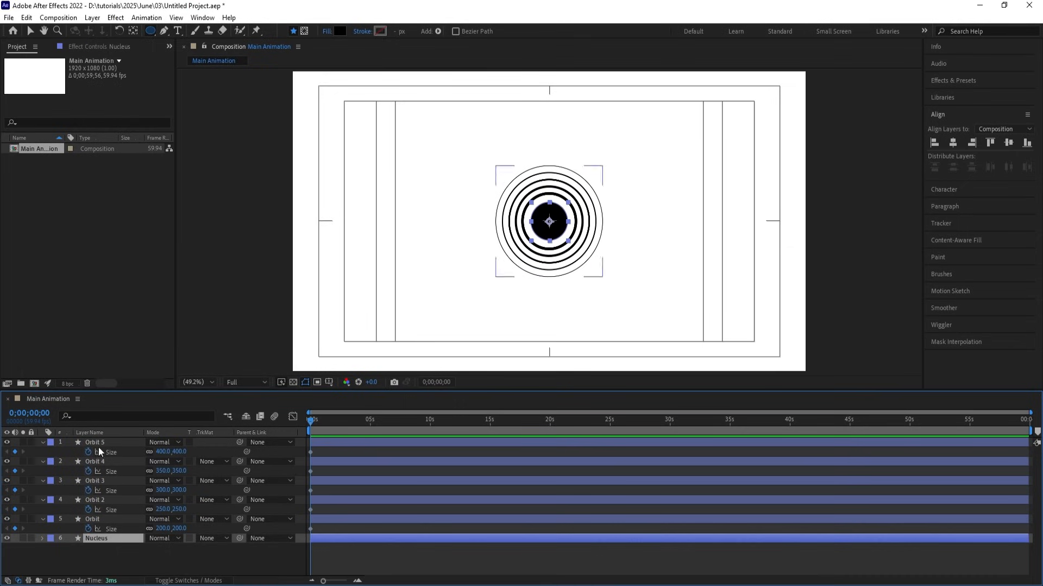
{"action": "left_click", "coordinate": [97, 416]}
{"action": "type", "text": "siz"}
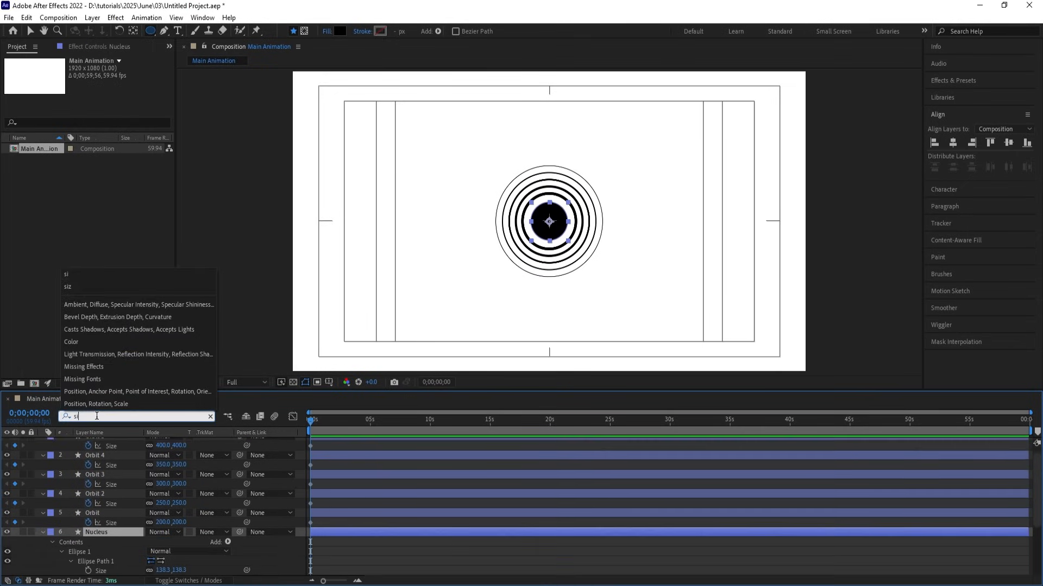
{"action": "left_click", "coordinate": [98, 563]}
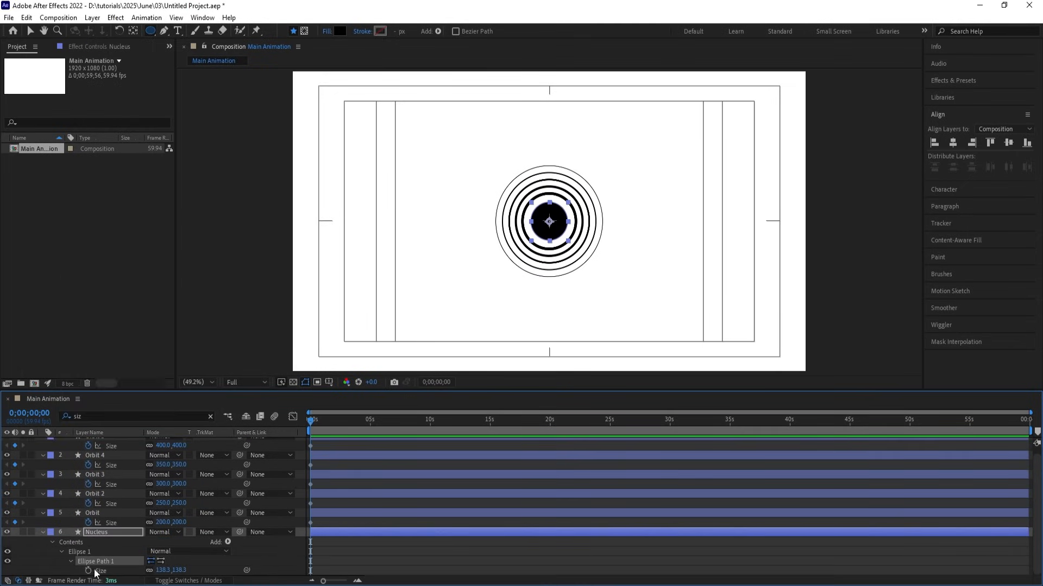
{"action": "left_click", "coordinate": [88, 571]}
{"action": "left_click", "coordinate": [377, 563]}
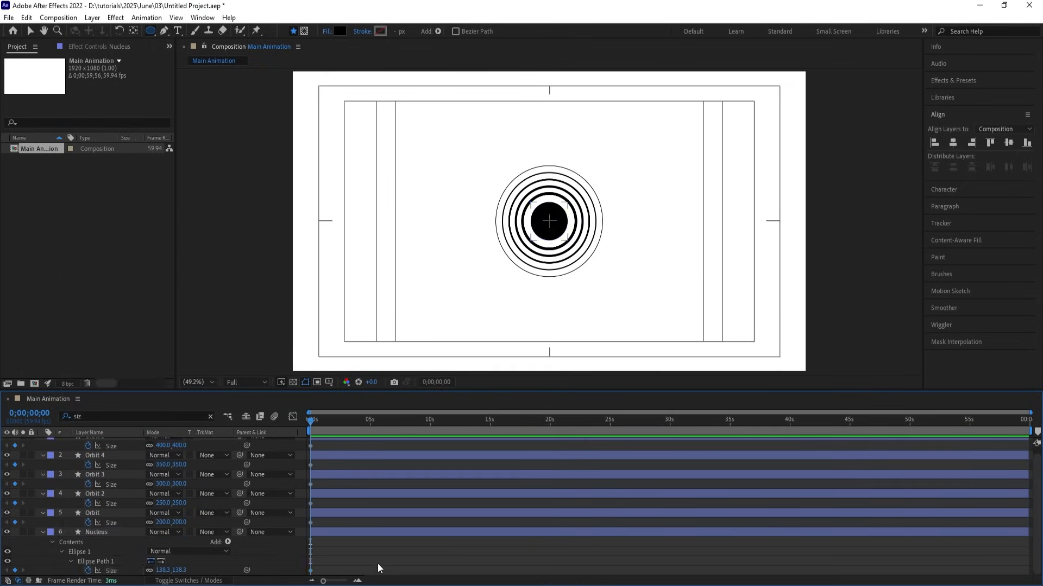
Add Size keyframes on all six layers at 0;00;01;29.
{"action": "key", "text": "equal"}
{"action": "key", "text": "equal"}
{"action": "key", "text": "equal"}
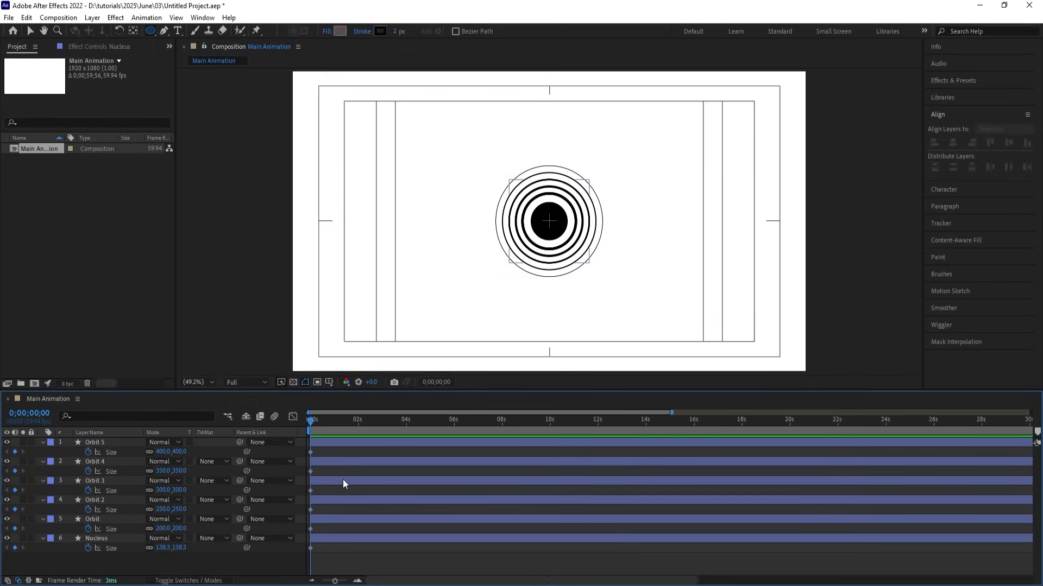
{"action": "left_click", "coordinate": [453, 420]}
{"action": "key", "text": "ctrl+a"}
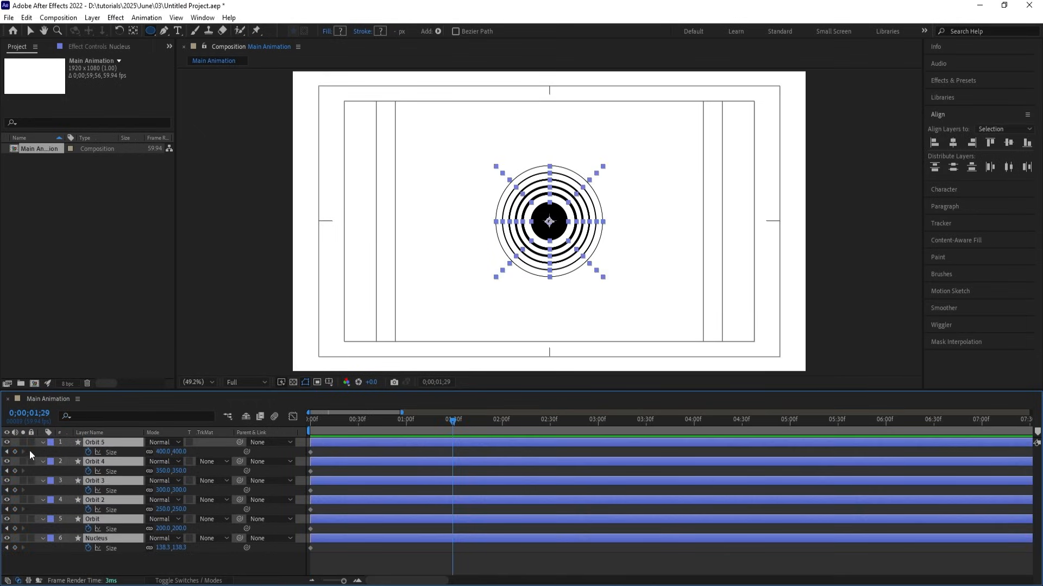
{"action": "left_click", "coordinate": [15, 452]}
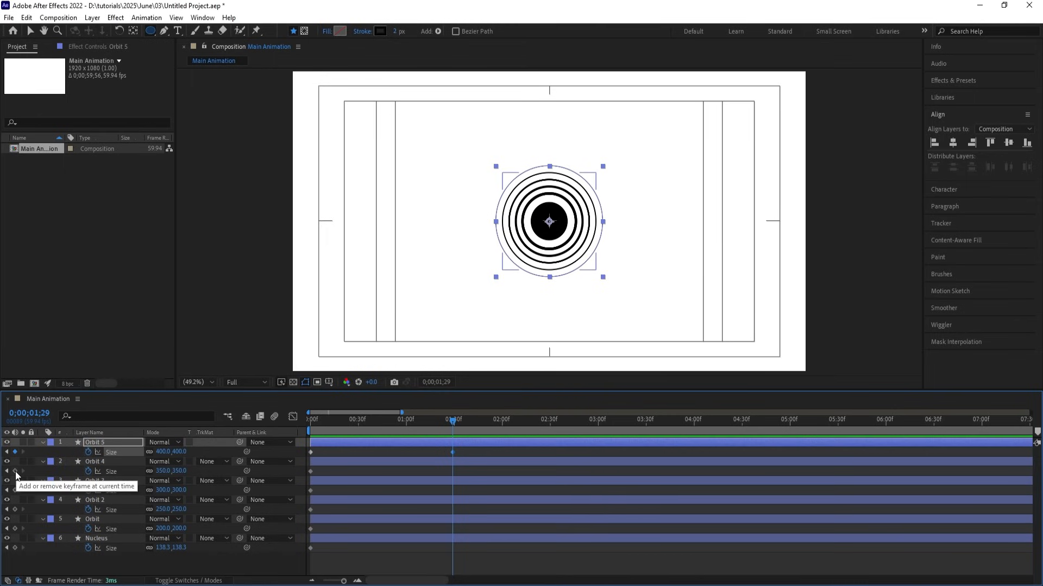
At the start, set Orbit 5 and Orbit 4 Size to 0.
{"action": "left_click_drag", "start_coordinate": [15, 566], "coordinate": [33, 461]}
{"action": "left_click", "coordinate": [311, 420]}
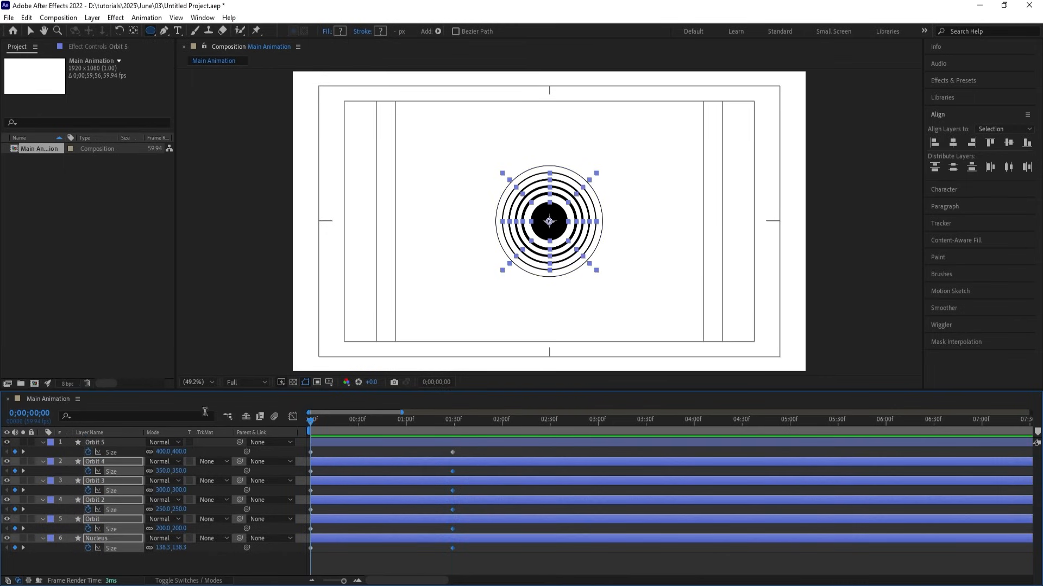
{"action": "left_click", "coordinate": [163, 451]}
{"action": "type", "text": "0"}
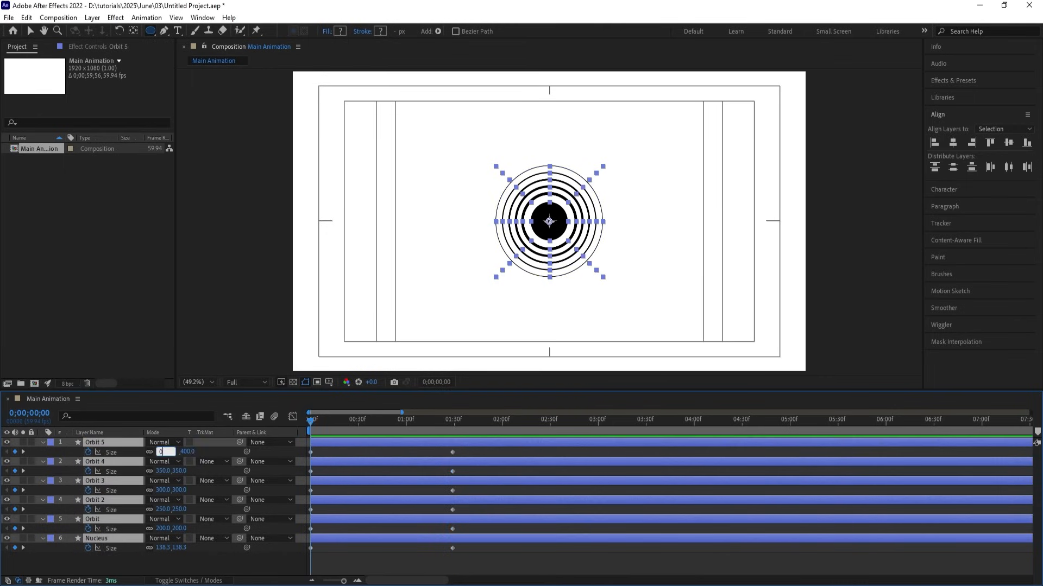
{"action": "key", "text": "Return"}
{"action": "left_click", "coordinate": [163, 471]}
{"action": "type", "text": "0"}
{"action": "key", "text": "Return"}
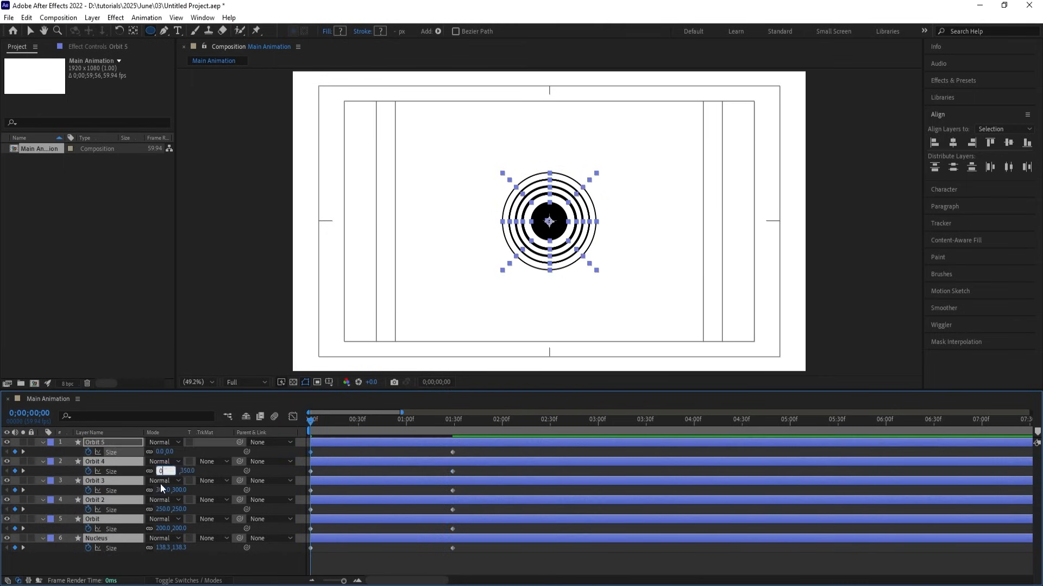
Set Orbit 3, Orbit 2, Orbit and Nucleus Size to 0, then preview.
{"action": "left_click", "coordinate": [161, 491]}
{"action": "type", "text": "0"}
{"action": "left_click", "coordinate": [162, 509]}
{"action": "type", "text": "0"}
{"action": "left_click", "coordinate": [163, 528]}
{"action": "type", "text": "0"}
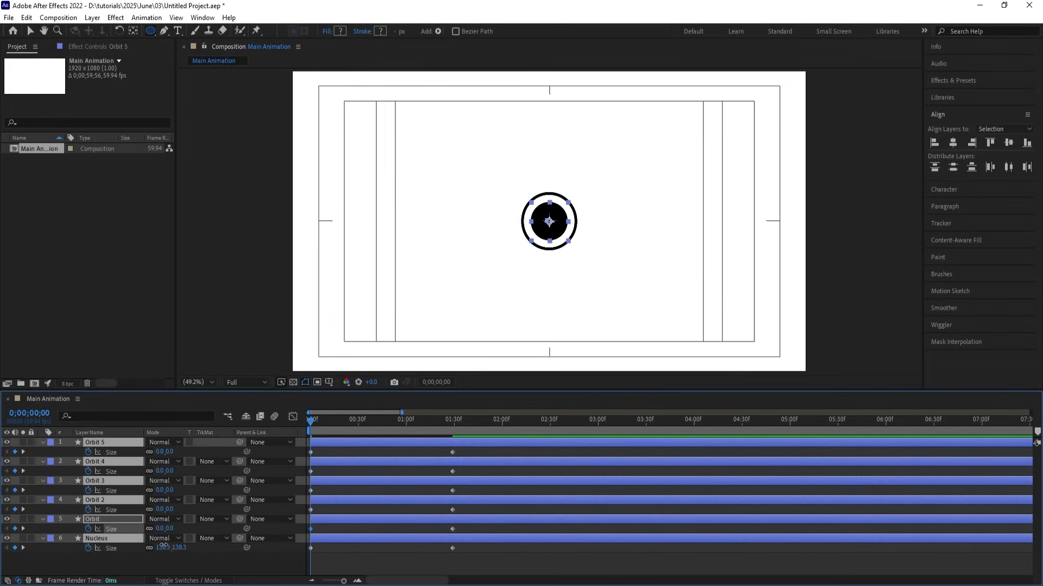
{"action": "left_click", "coordinate": [163, 548]}
{"action": "type", "text": "0"}
{"action": "left_click", "coordinate": [340, 549]}
{"action": "key", "text": "space"}
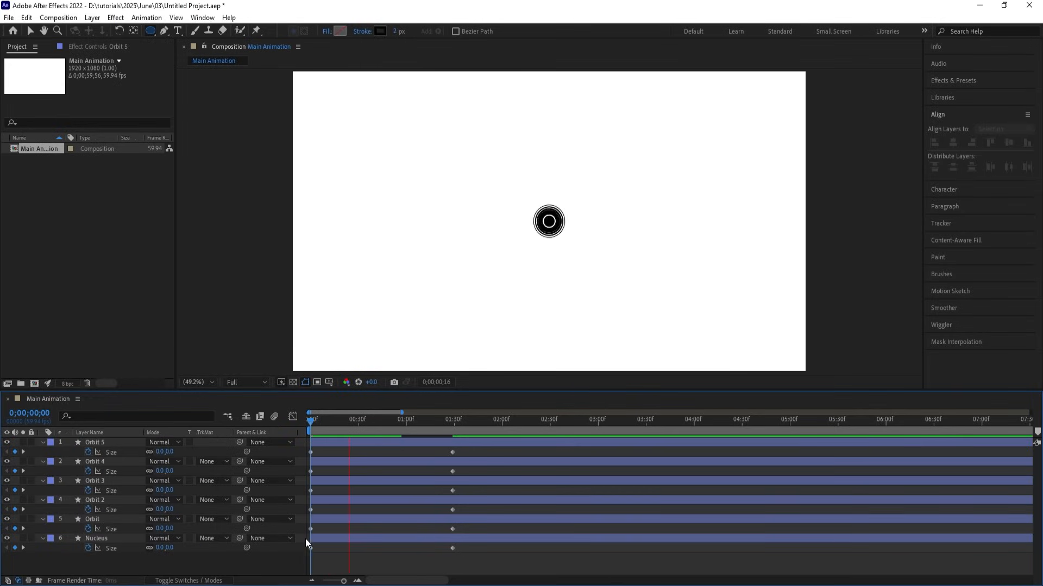
Apply Easy Ease to all six Size animations, check the Graph Editor curves, and preview.
{"action": "key", "text": "space"}
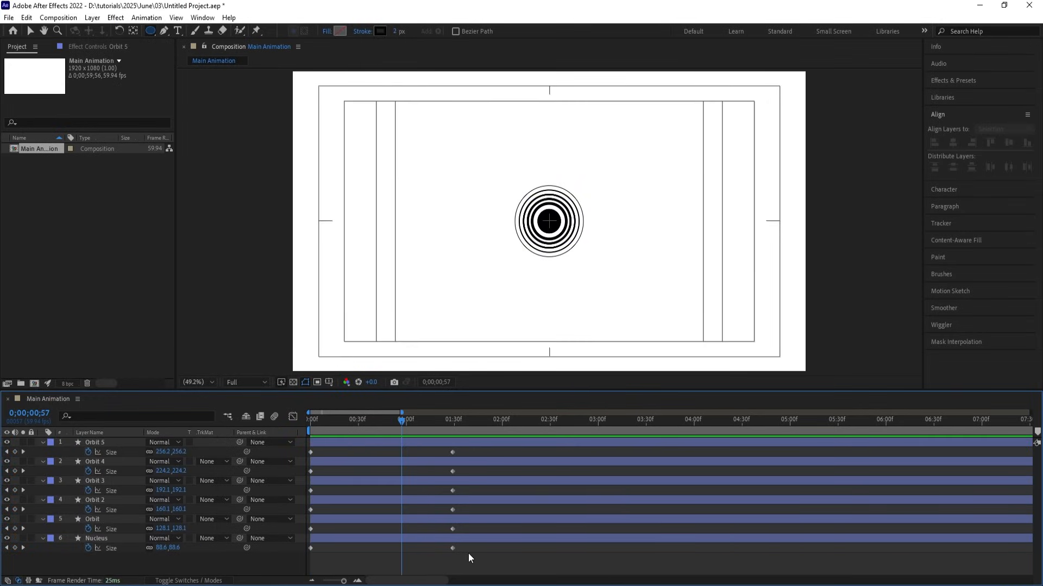
{"action": "left_click_drag", "start_coordinate": [468, 553], "coordinate": [237, 396]}
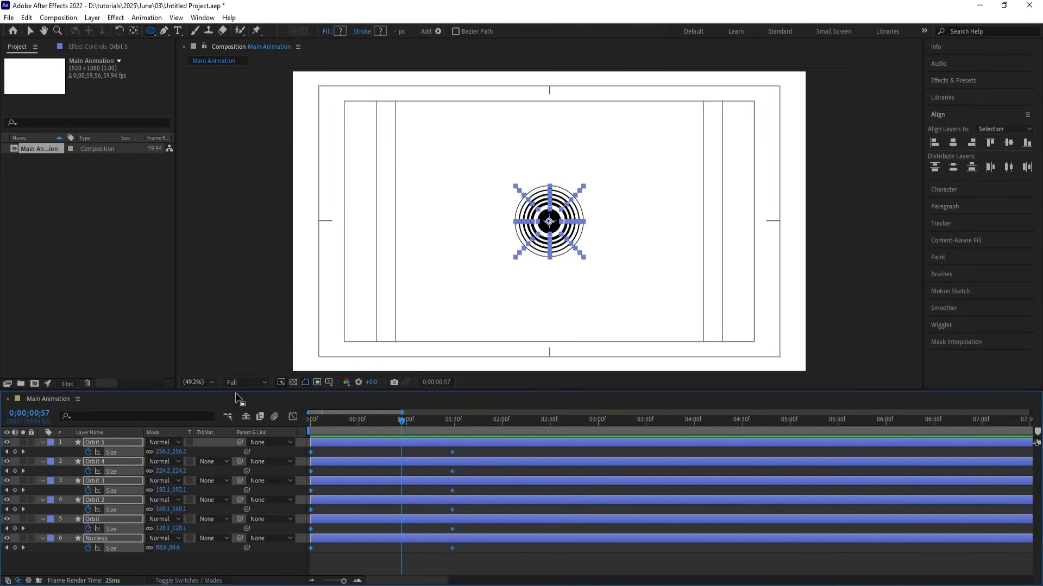
{"action": "key", "text": "F9"}
{"action": "left_click", "coordinate": [292, 416]}
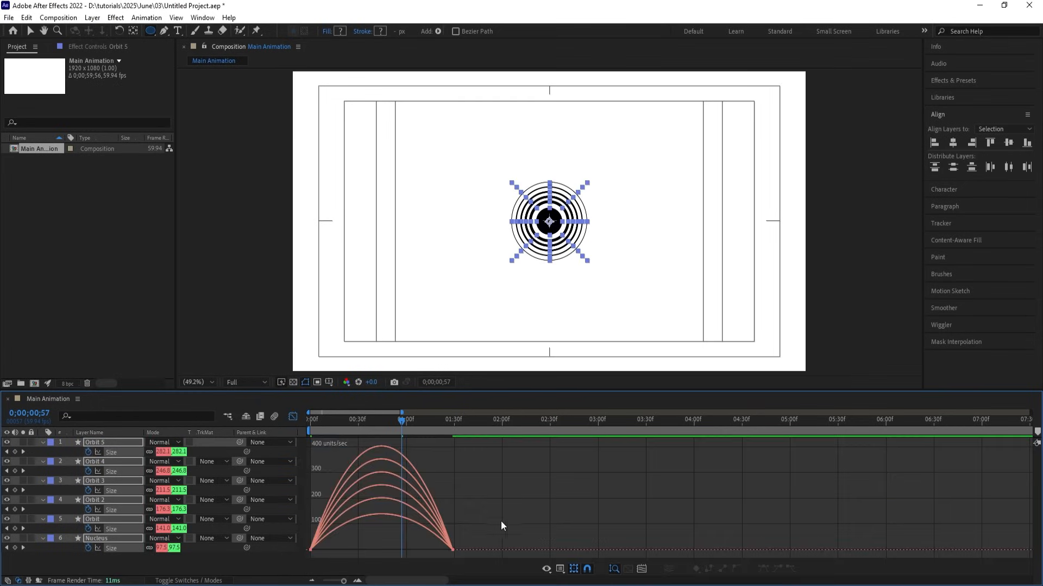
{"action": "left_click_drag", "start_coordinate": [500, 513], "coordinate": [315, 545]}
{"action": "left_click_drag", "start_coordinate": [323, 421], "coordinate": [273, 414]}
{"action": "key", "text": "space"}
{"action": "key", "text": "space"}
{"action": "left_click", "coordinate": [292, 416]}
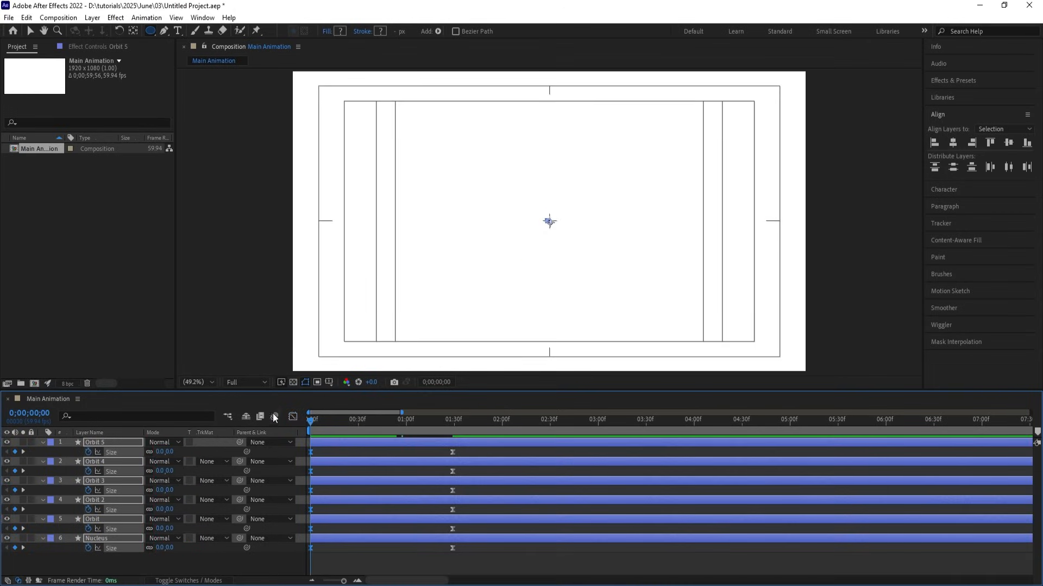
{"action": "key", "text": "space"}
{"action": "key", "text": "space"}
Make Orbit 4 start at frame 10 and Orbit 3 at frame 20.
{"action": "left_click", "coordinate": [321, 453]}
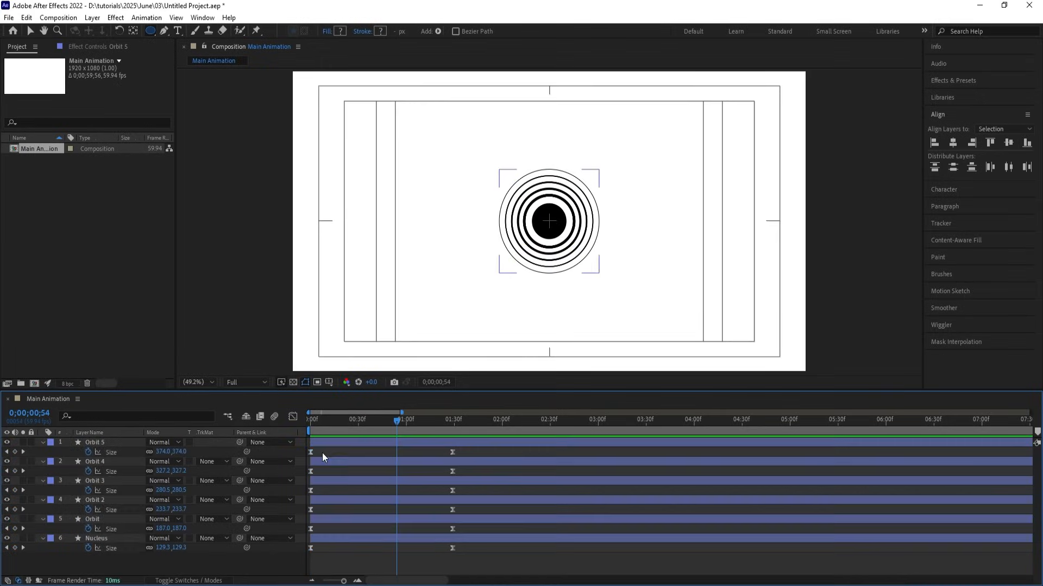
{"action": "left_click_drag", "start_coordinate": [323, 423], "coordinate": [306, 427]}
{"action": "key", "text": "="}
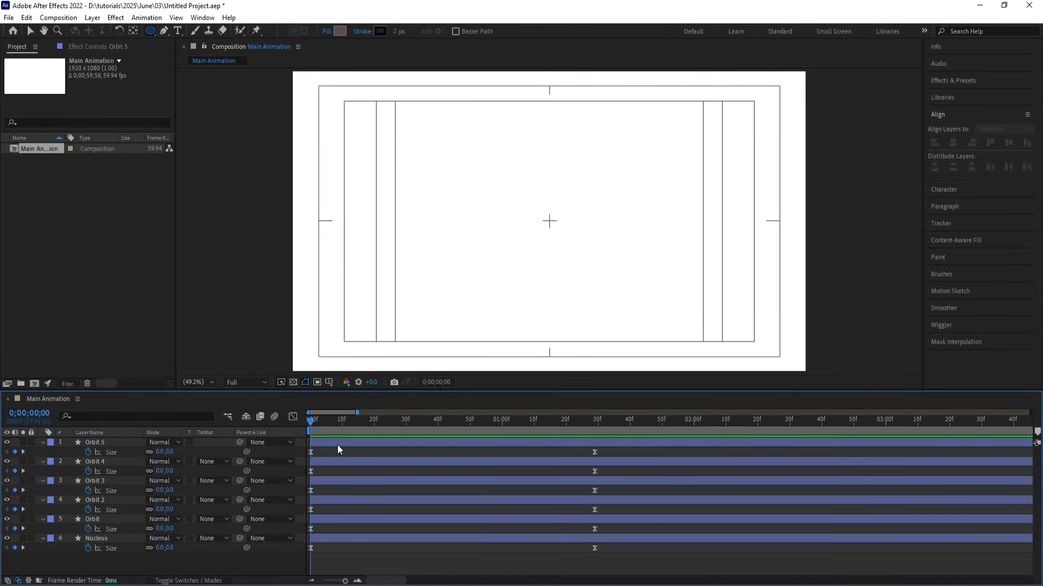
{"action": "left_click", "coordinate": [340, 426]}
{"action": "left_click", "coordinate": [344, 461]}
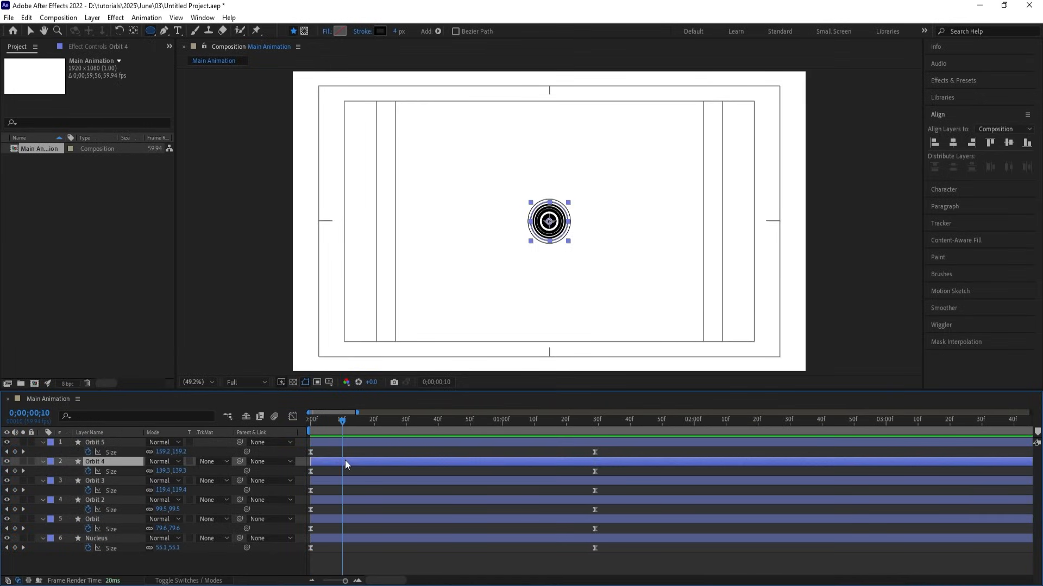
{"action": "key", "text": "["}
{"action": "left_click", "coordinate": [371, 421]}
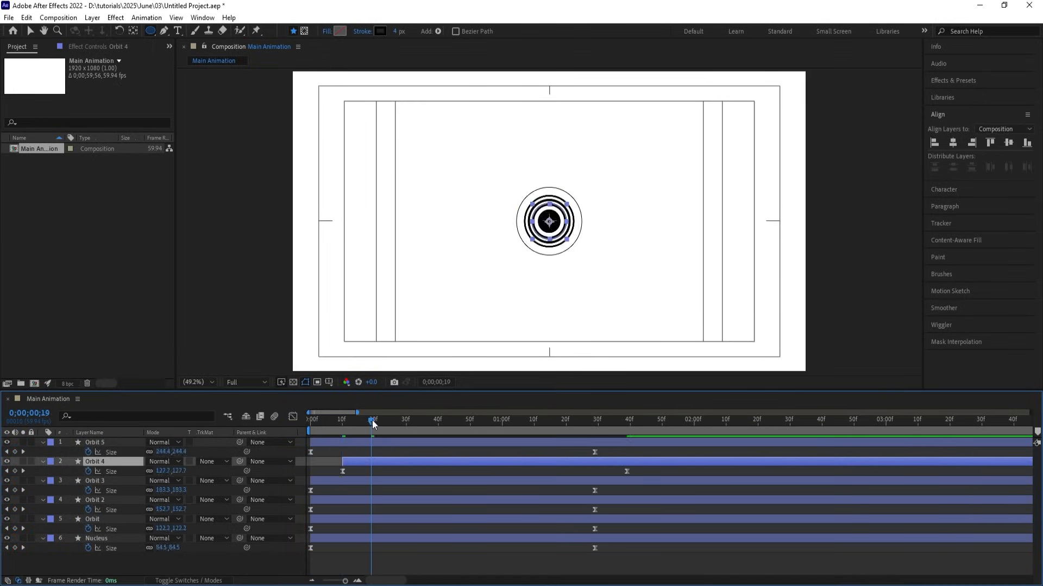
{"action": "left_click", "coordinate": [376, 425]}
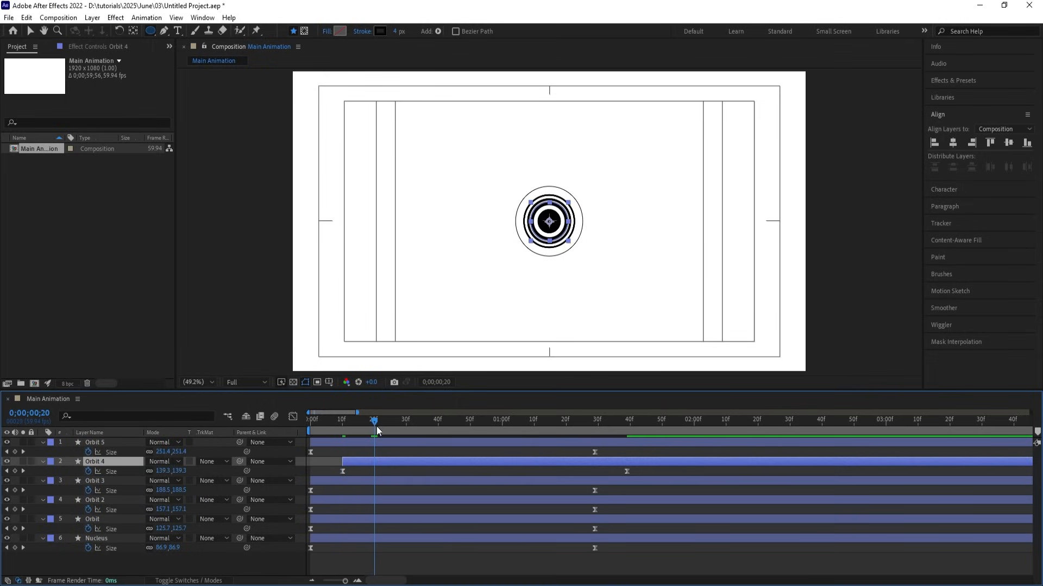
{"action": "left_click", "coordinate": [370, 480]}
{"action": "key", "text": "["}
Make Orbit 2 start at frame 30, Orbit at frame 40 and Nucleus at frame 50.
{"action": "left_click", "coordinate": [406, 426]}
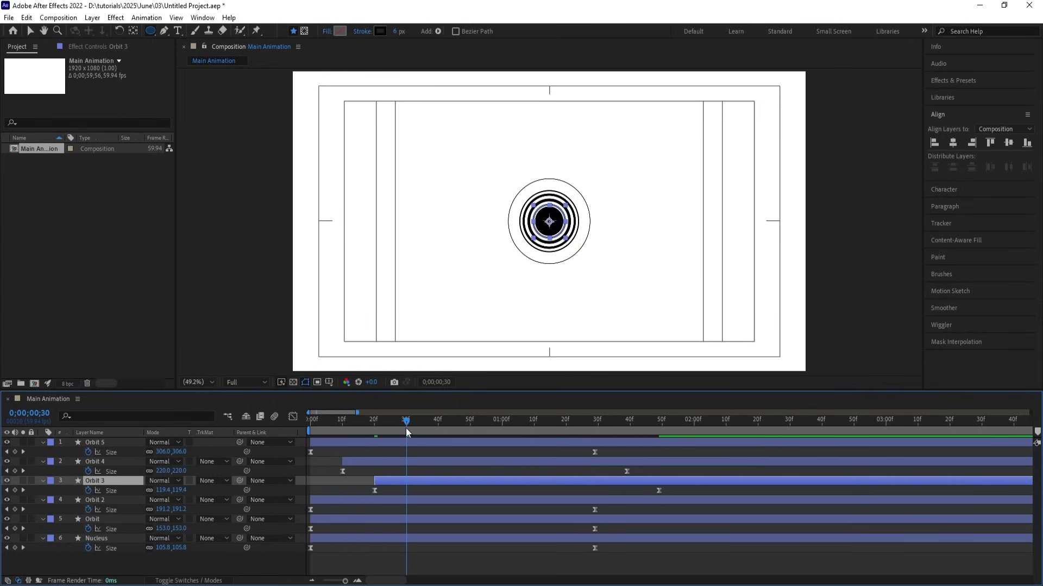
{"action": "left_click", "coordinate": [405, 496]}
{"action": "key", "text": "["}
{"action": "left_click", "coordinate": [438, 426]}
{"action": "left_click", "coordinate": [435, 518]}
{"action": "key", "text": "["}
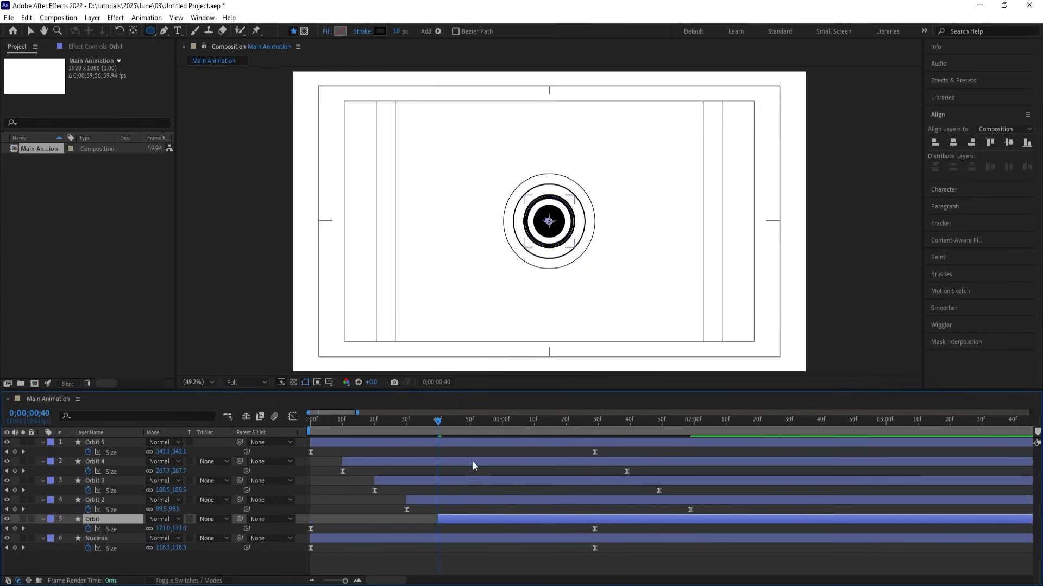
{"action": "left_click", "coordinate": [470, 425]}
{"action": "left_click", "coordinate": [471, 540]}
{"action": "key", "text": "["}
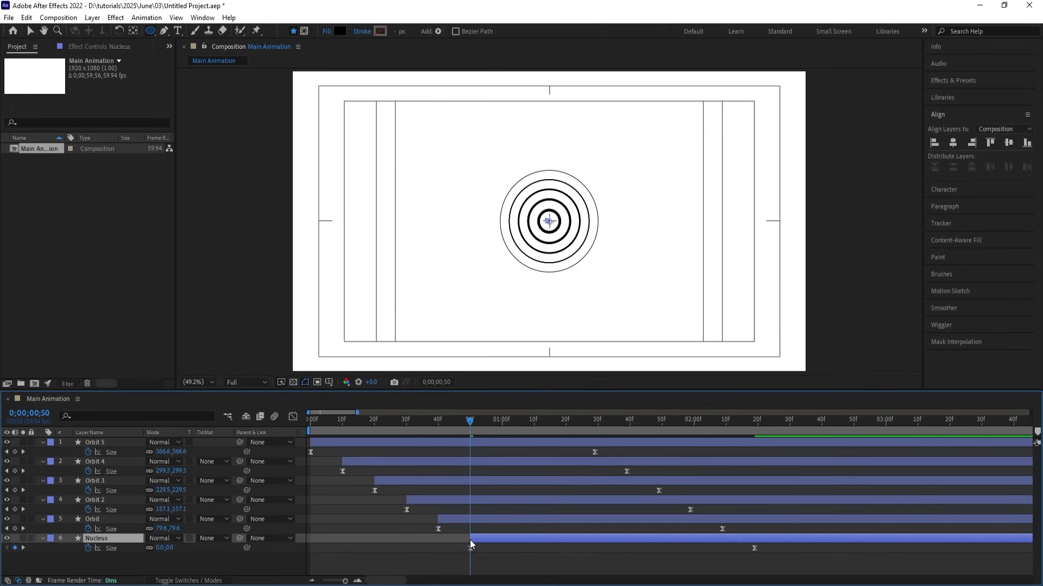
Preview the staggered ring growth from the start.
{"action": "key", "text": "Home"}
{"action": "key", "text": "space"}
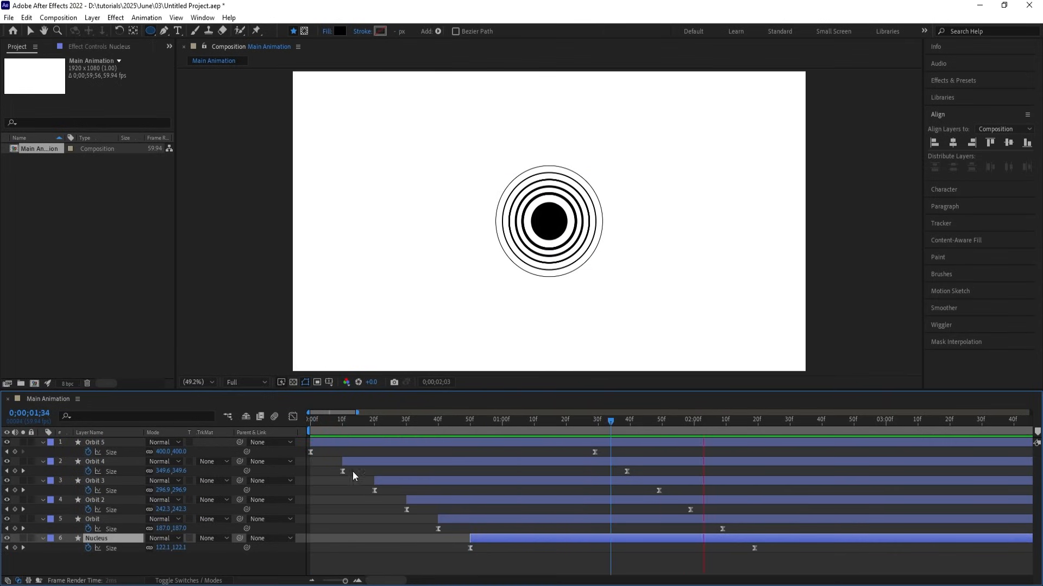
{"action": "key", "text": "space"}
{"action": "key", "text": "minus"}
{"action": "key", "text": "minus"}
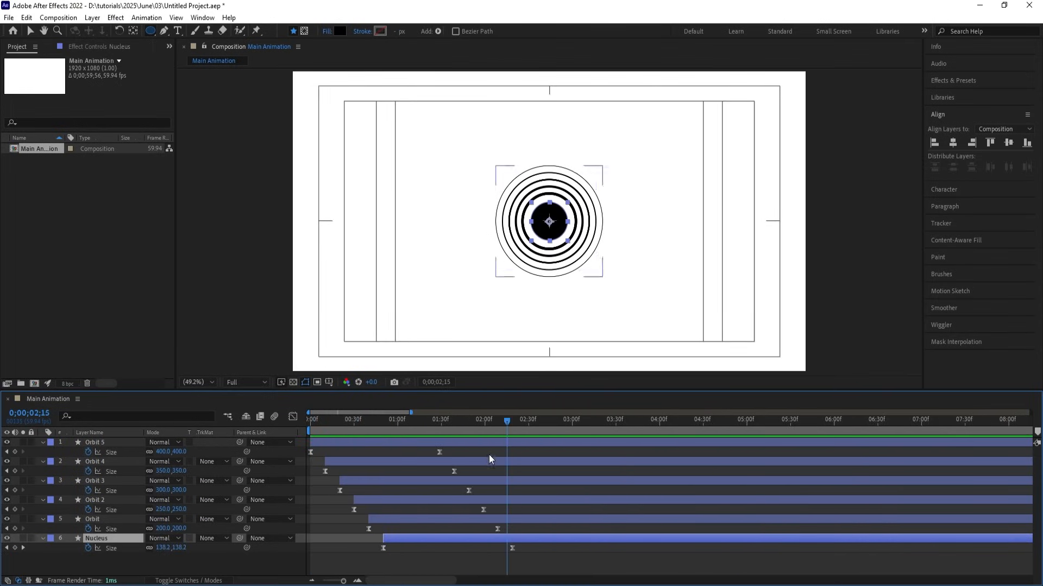
{"action": "key", "text": "space"}
{"action": "key", "text": "space"}
Collapse the Size properties and enable the 3D Layer switch on all six layers.
{"action": "left_click", "coordinate": [481, 451]}
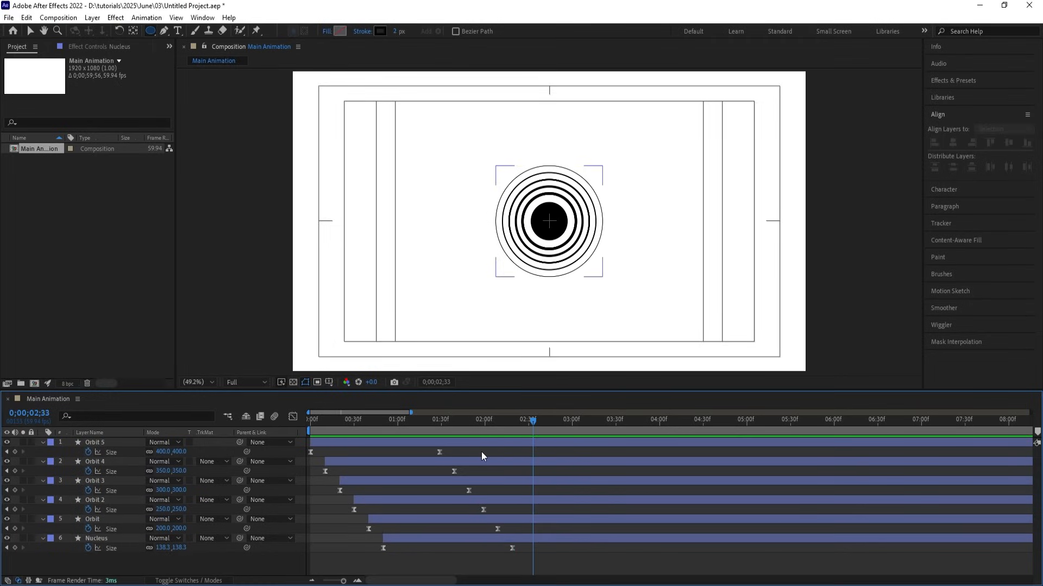
{"action": "key", "text": "u"}
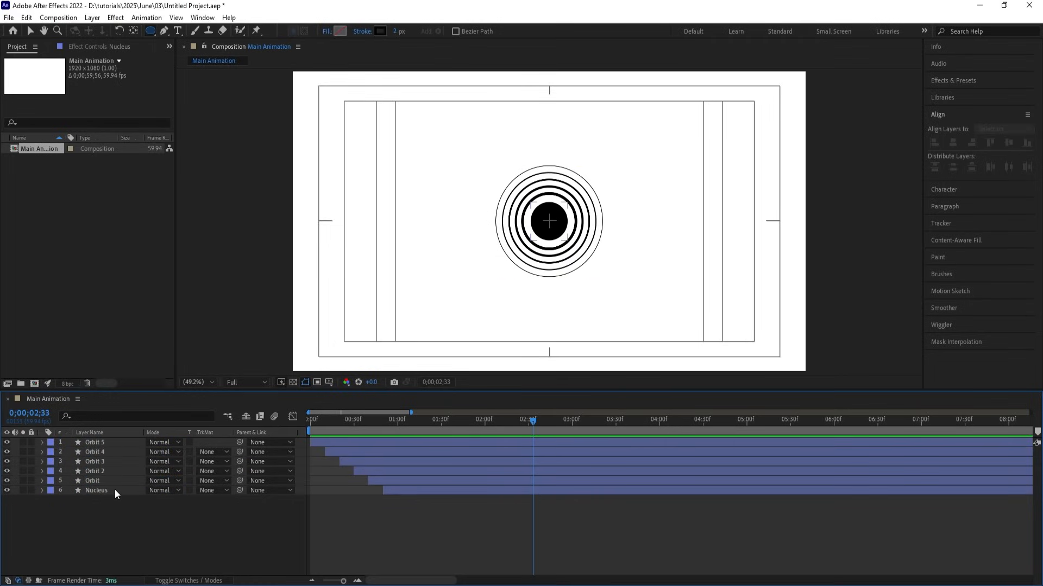
{"action": "left_click", "coordinate": [104, 491]}
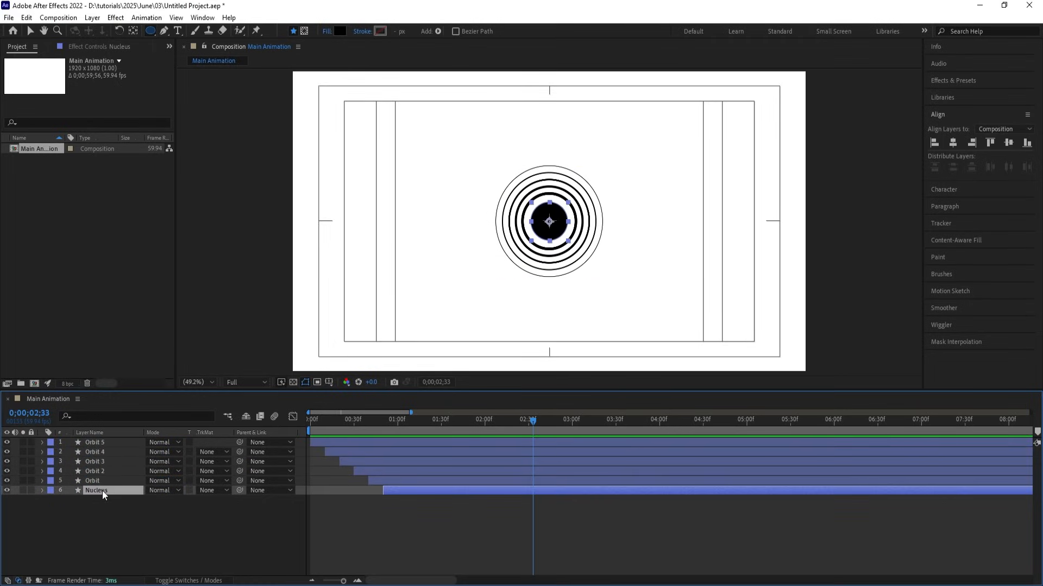
{"action": "left_click", "coordinate": [117, 520]}
{"action": "key", "text": "F4"}
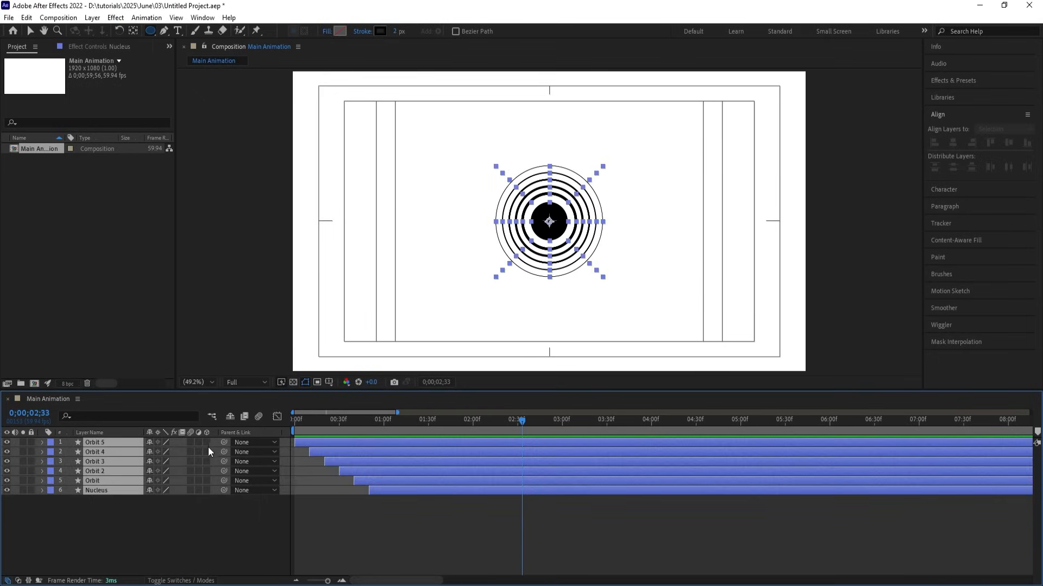
{"action": "key", "text": "ctrl+a"}
{"action": "left_click", "coordinate": [208, 444]}
{"action": "left_click", "coordinate": [191, 519]}
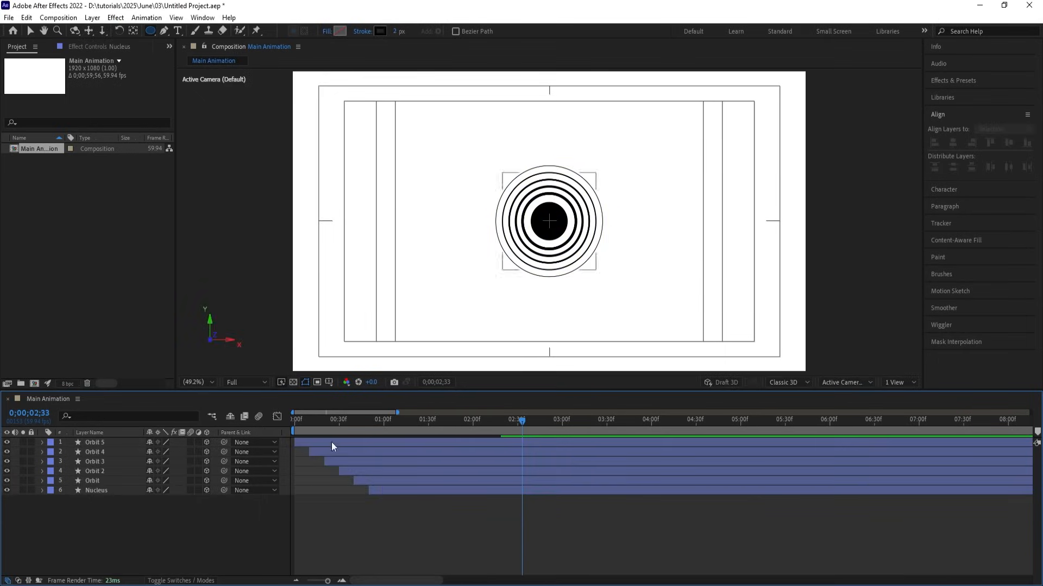
Preview the 3D layers' animation from near the start.
{"action": "left_click", "coordinate": [318, 420]}
{"action": "key", "text": "space"}
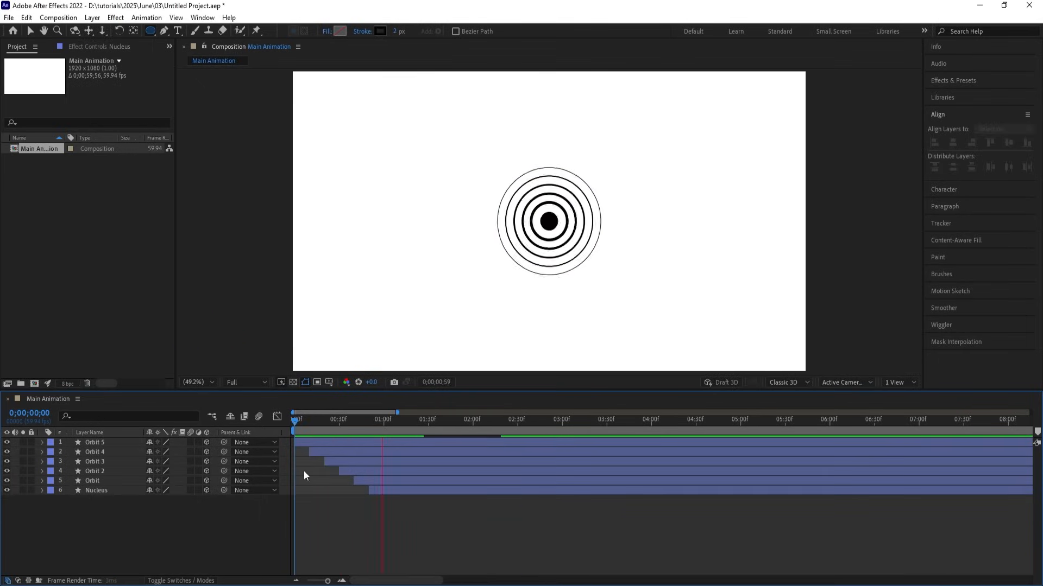
{"action": "key", "text": "space"}
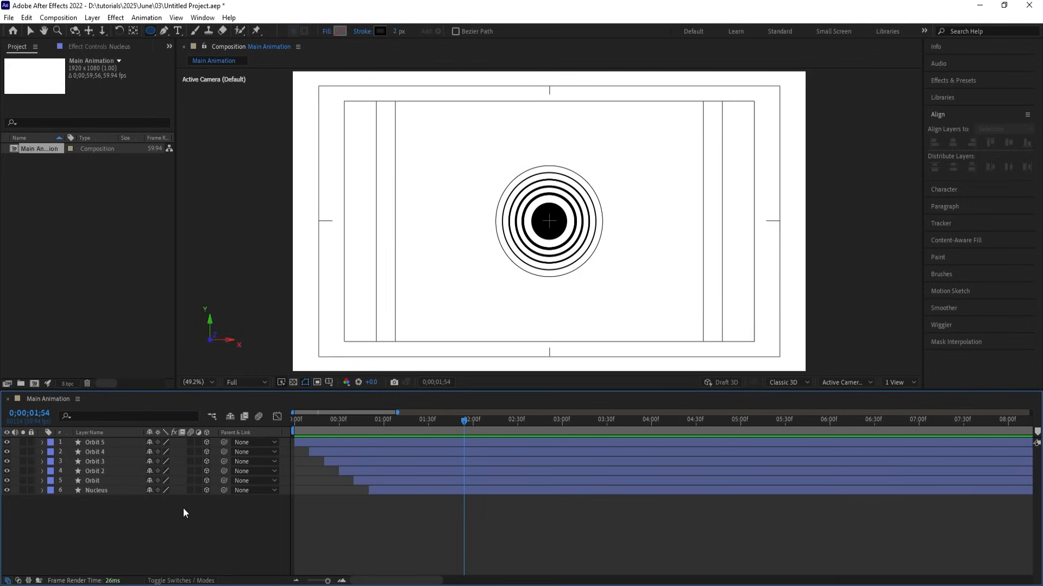
Add a Null 1 layer and parent all five orbit layers to it.
{"action": "right_click", "coordinate": [175, 515]}
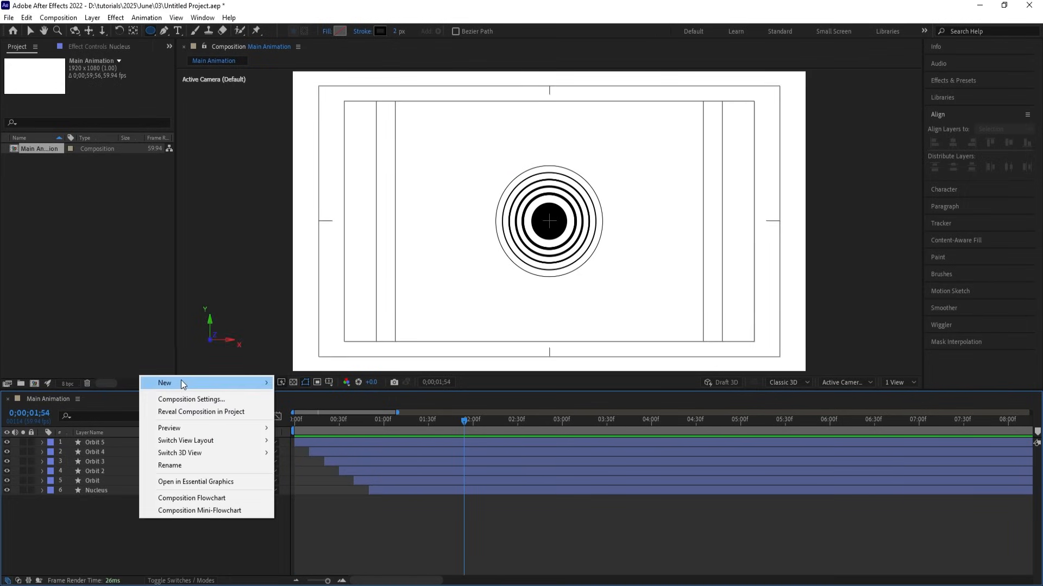
{"action": "mouse_move", "coordinate": [181, 382]}
{"action": "left_click", "coordinate": [298, 450]}
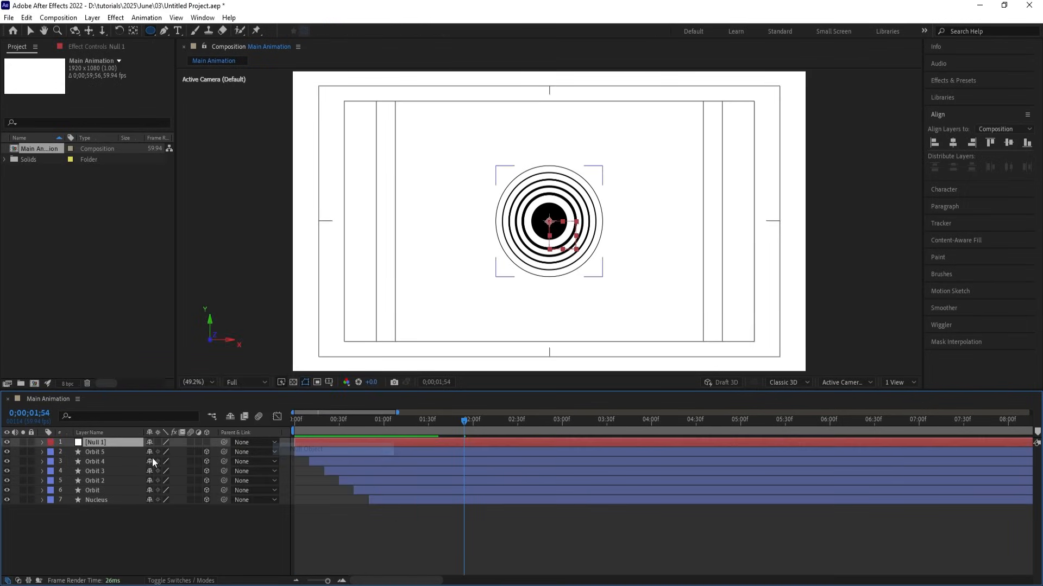
{"action": "left_click", "coordinate": [107, 451]}
{"action": "left_click", "coordinate": [100, 490], "text": "shift"}
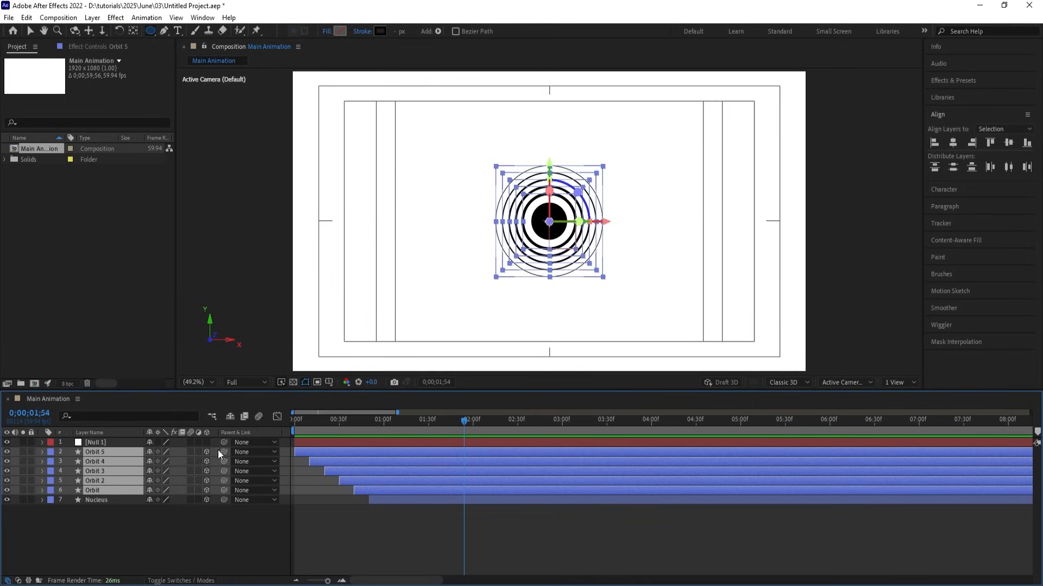
{"action": "left_click_drag", "start_coordinate": [224, 451], "coordinate": [123, 441]}
Make Null 1 a 3D layer and test its Y rotation, then undo it.
{"action": "left_click", "coordinate": [123, 441]}
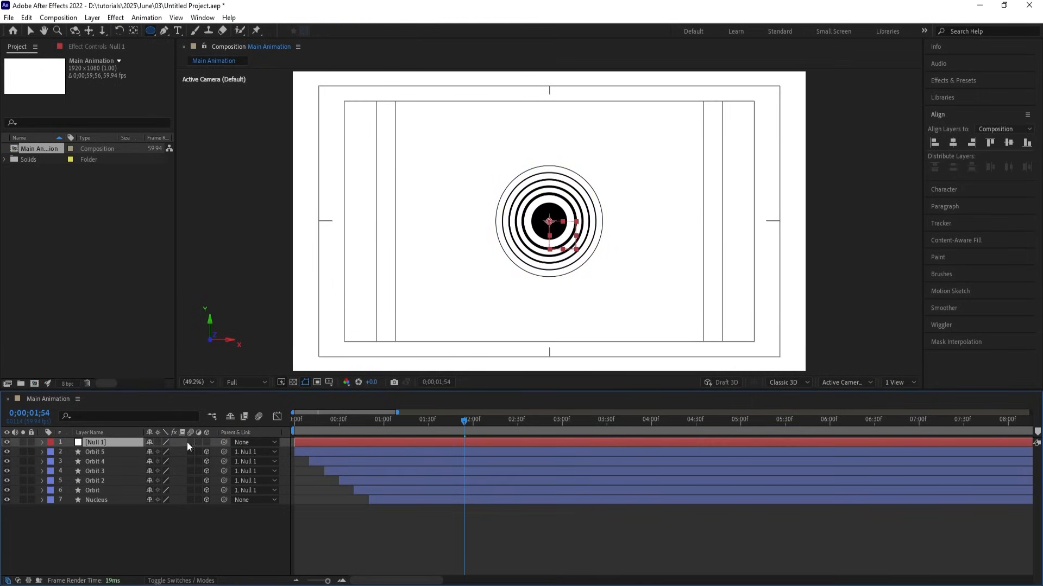
{"action": "left_click", "coordinate": [205, 442]}
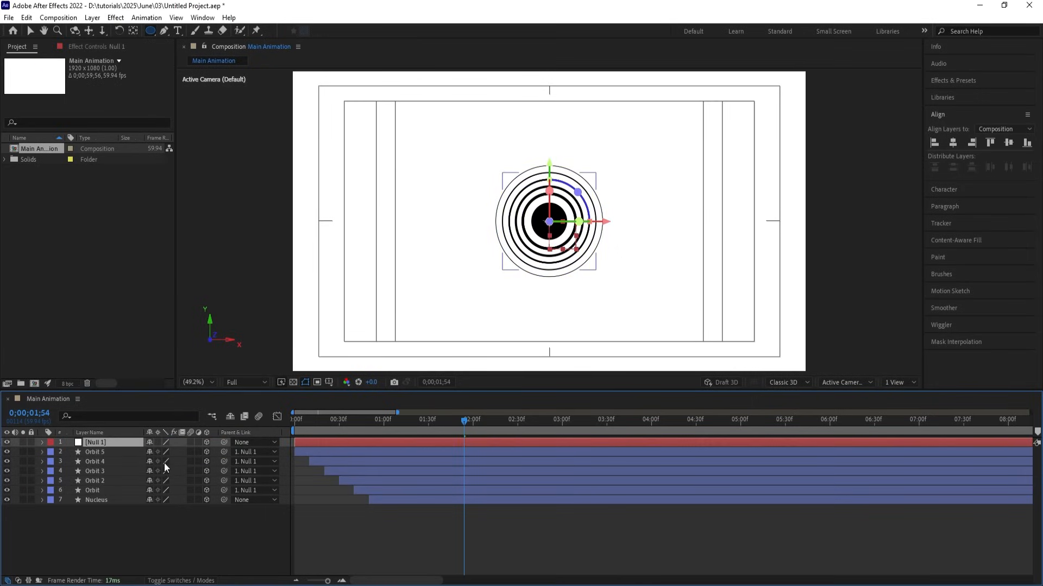
{"action": "key", "text": "r"}
{"action": "left_click_drag", "start_coordinate": [166, 472], "coordinate": [108, 459]}
{"action": "key", "text": "ctrl+z"}
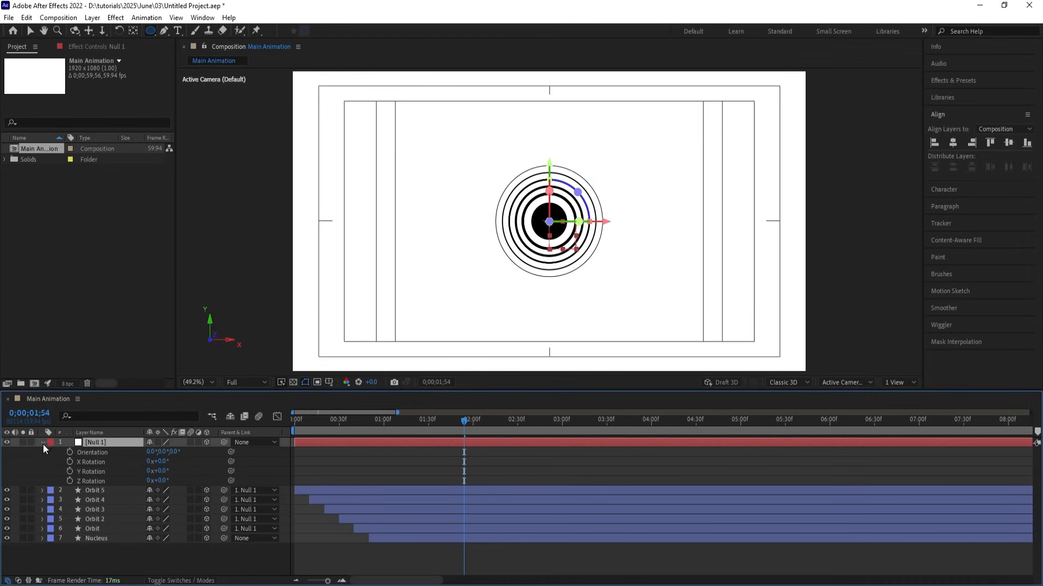
Set starting X and Y Rotation keyframes on all five orbit rings at 1;54.
{"action": "left_click", "coordinate": [44, 443]}
{"action": "left_click", "coordinate": [109, 452]}
{"action": "left_click", "coordinate": [90, 492], "text": "shift"}
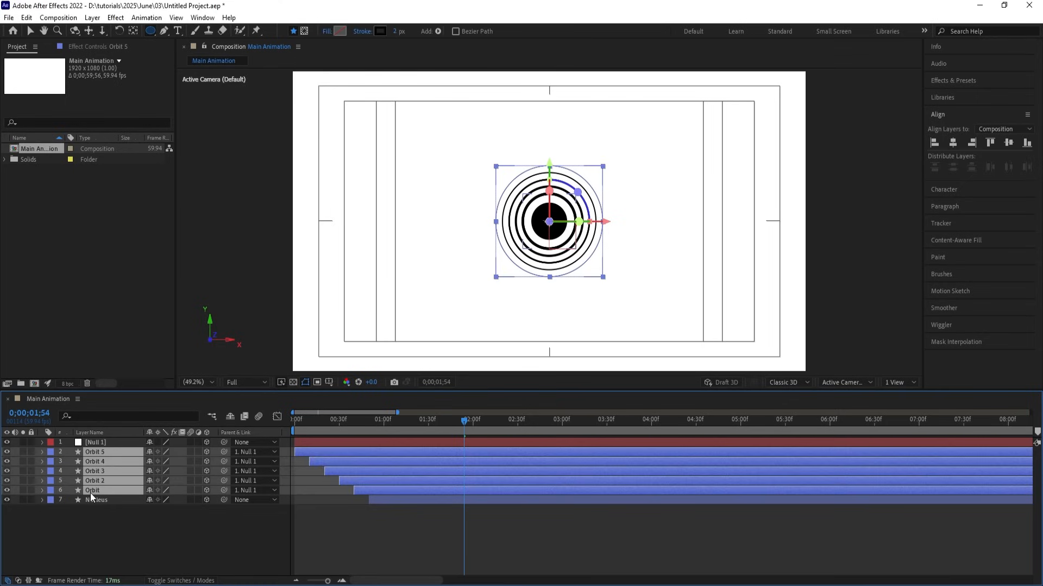
{"action": "key", "text": "r"}
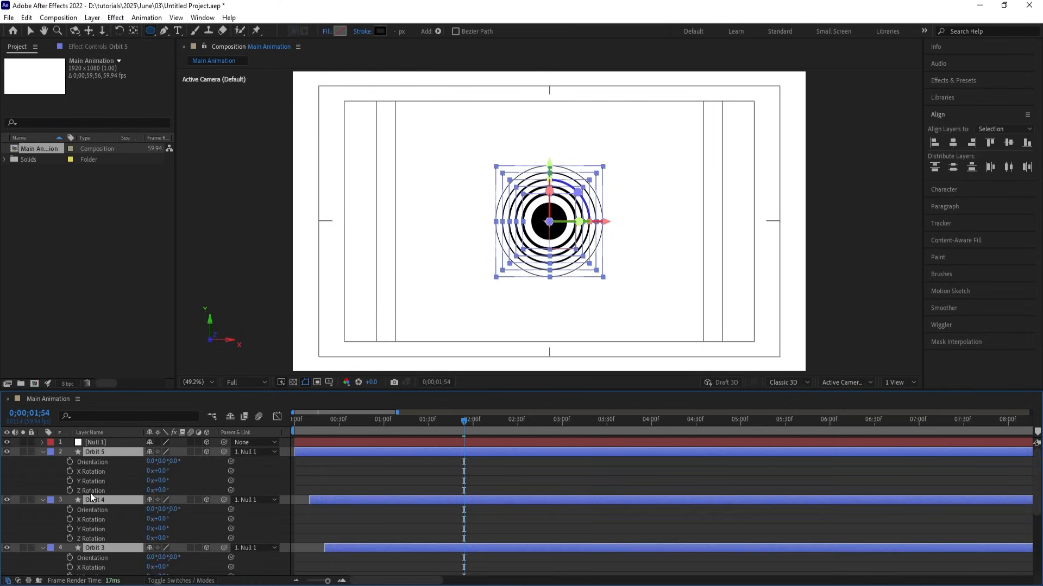
{"action": "mouse_move", "coordinate": [161, 480]}
{"action": "left_mouse_down"}
{"action": "mouse_move", "coordinate": [135, 474]}
{"action": "mouse_move", "coordinate": [163, 471]}
{"action": "left_mouse_up"}
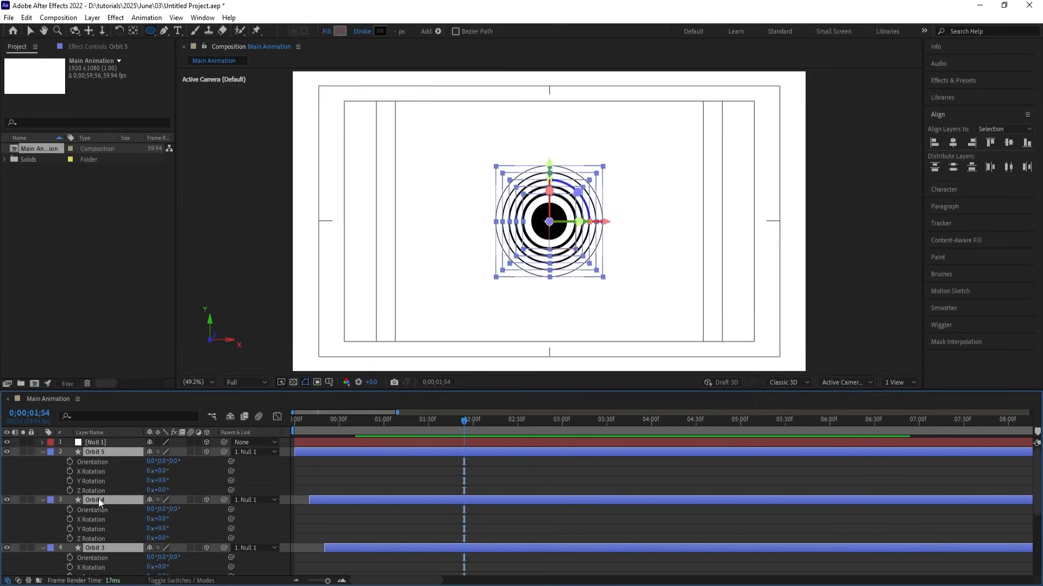
{"action": "left_click", "coordinate": [70, 470]}
{"action": "left_click", "coordinate": [70, 478]}
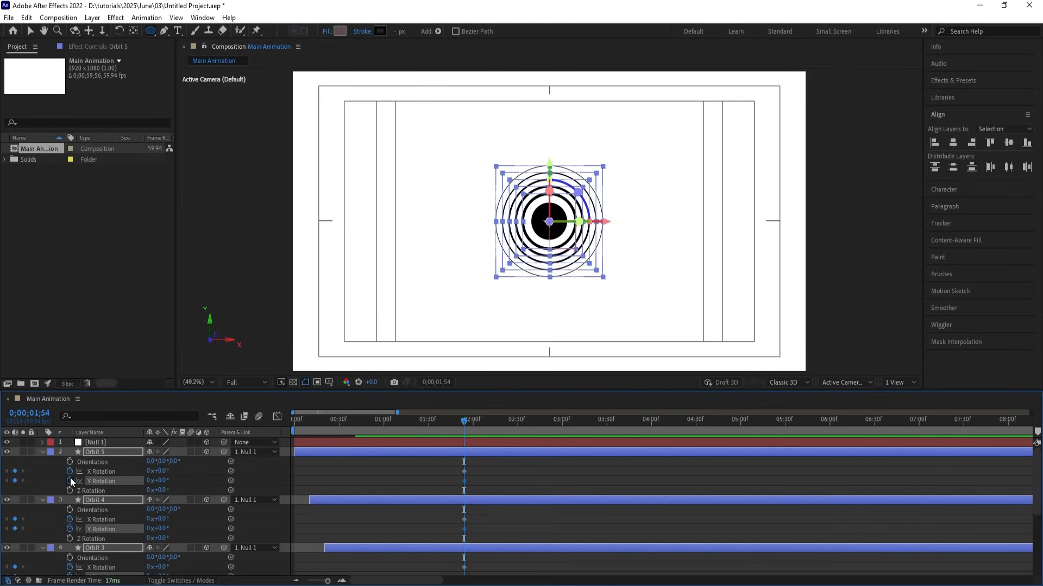
At 3;00 tilt the rings to X -55° and Y -26°, then select all rotation keyframes.
{"action": "left_click", "coordinate": [562, 421]}
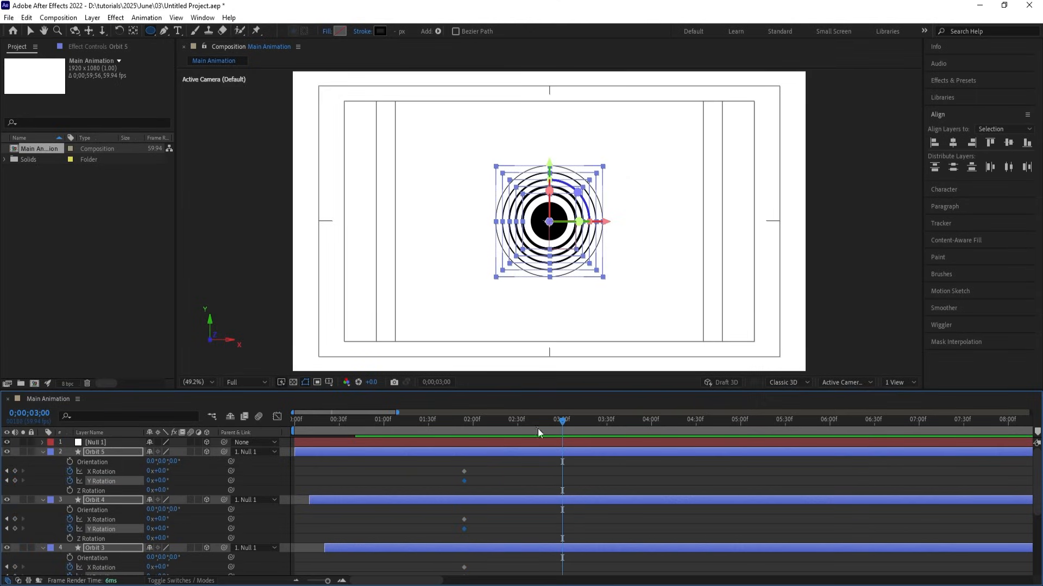
{"action": "mouse_move", "coordinate": [159, 482]}
{"action": "left_mouse_down"}
{"action": "mouse_move", "coordinate": [126, 469]}
{"action": "mouse_move", "coordinate": [166, 479]}
{"action": "left_mouse_up"}
{"action": "left_click", "coordinate": [513, 471]}
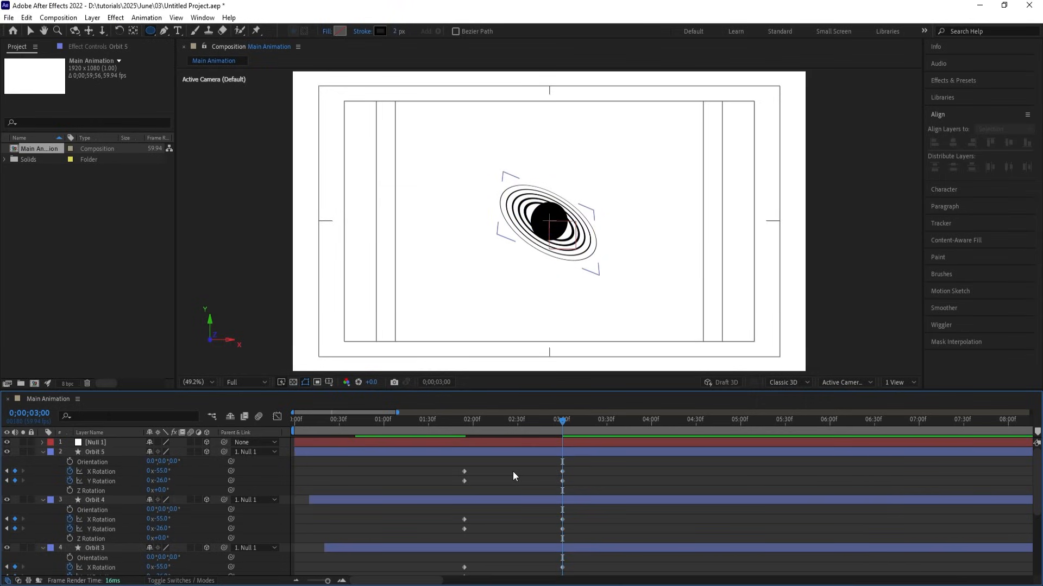
{"action": "key", "text": "j"}
{"action": "left_click_drag", "start_coordinate": [448, 471], "coordinate": [607, 565]}
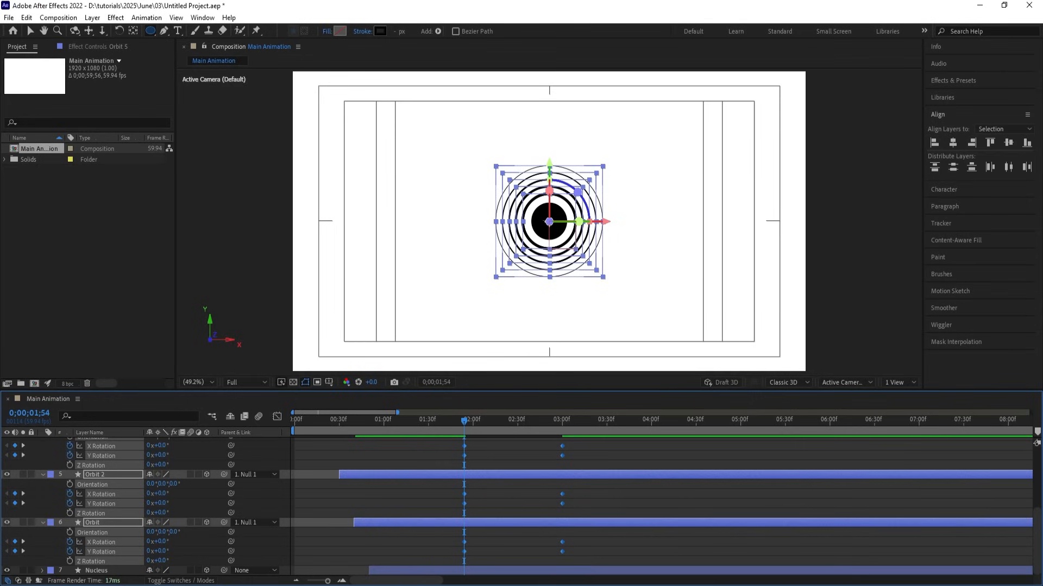
Increase the ease influence on the ring tilt keyframes in the Graph Editor, then preview from the start.
{"action": "left_click", "coordinate": [277, 416]}
{"action": "left_click_drag", "start_coordinate": [605, 437], "coordinate": [350, 556]}
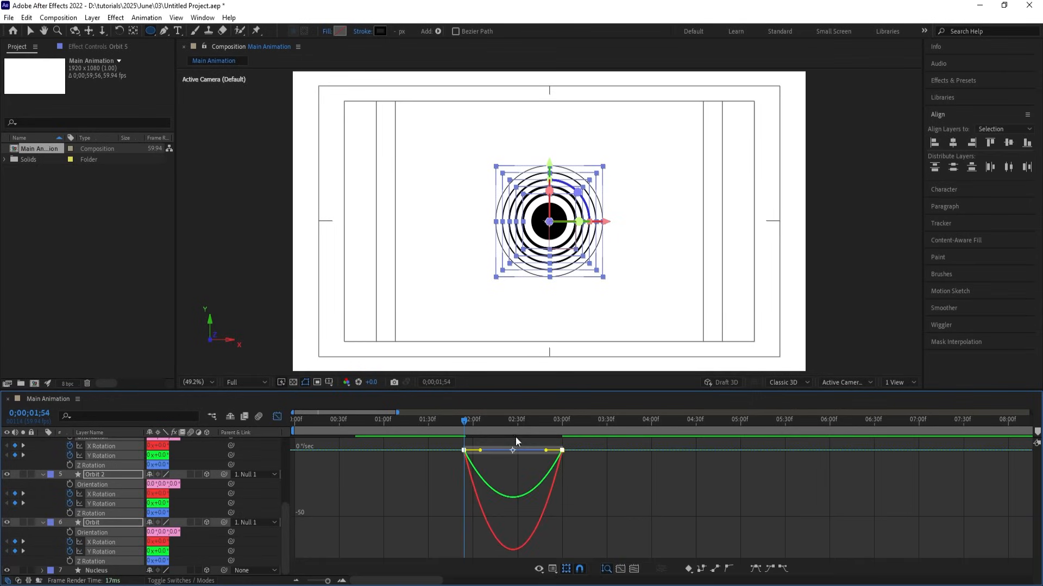
{"action": "left_click_drag", "start_coordinate": [543, 452], "coordinate": [494, 451]}
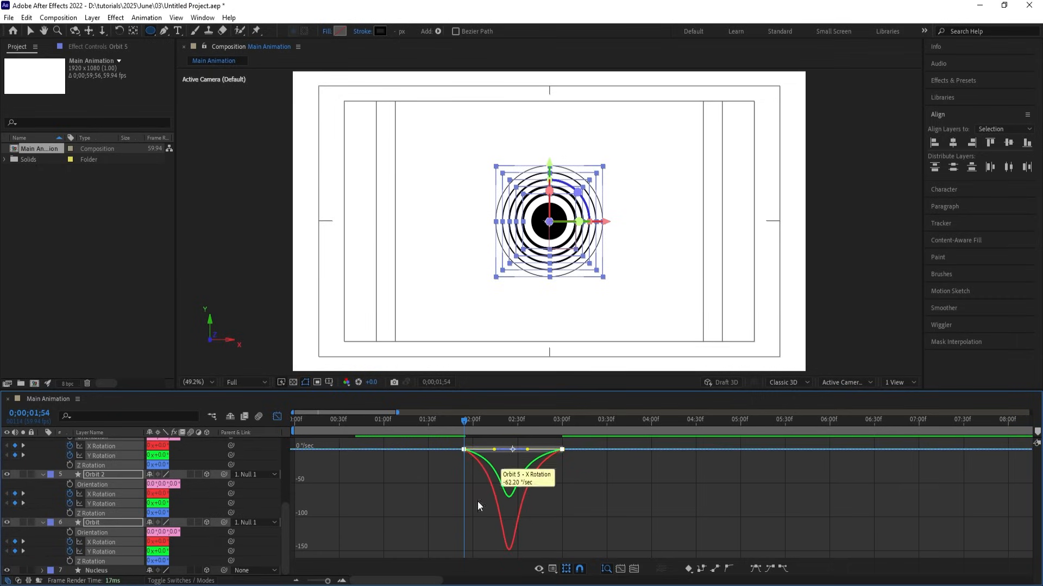
{"action": "left_click", "coordinate": [277, 418]}
{"action": "left_click_drag", "start_coordinate": [395, 422], "coordinate": [243, 425]}
{"action": "key", "text": "space"}
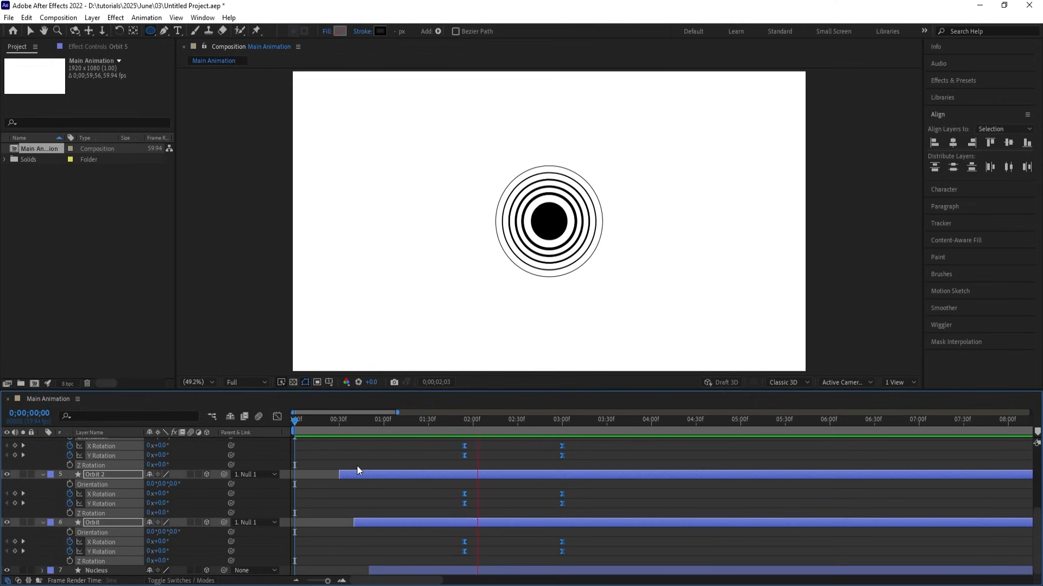
Reposition the selected tilt keyframes so the first ring's tilt starts at 2;00.
{"action": "key", "text": "space"}
{"action": "scroll", "coordinate": [450, 478], "scroll_direction": "up", "scroll_amount": 5}
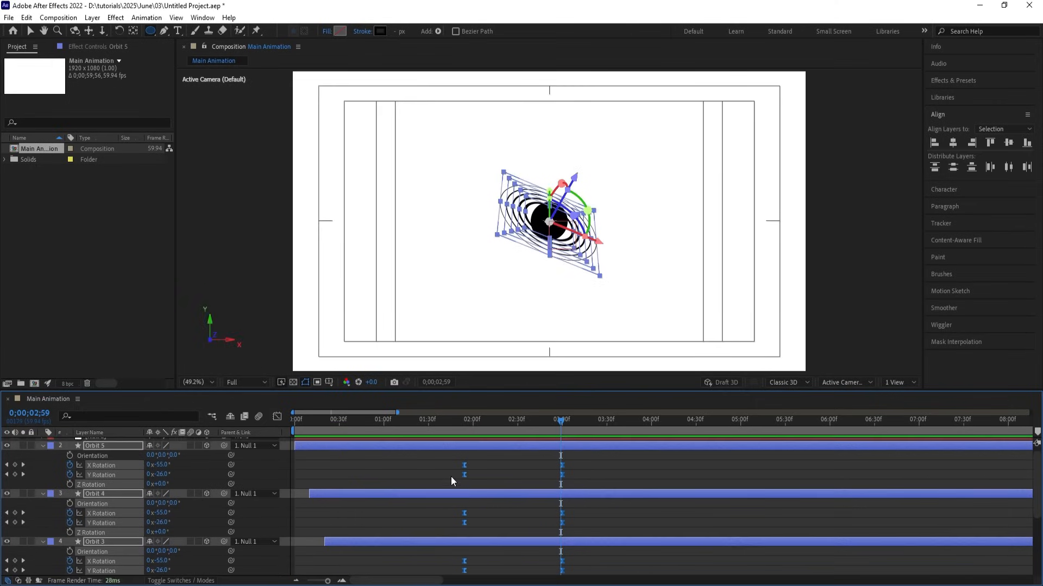
{"action": "left_click_drag", "start_coordinate": [457, 424], "coordinate": [423, 424]}
{"action": "key", "text": "space"}
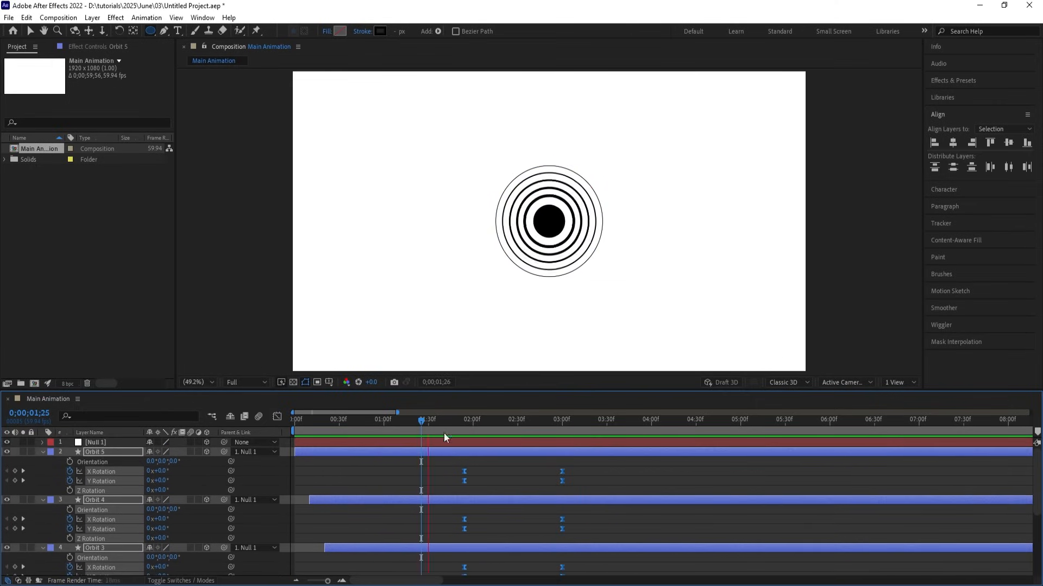
{"action": "left_click_drag", "start_coordinate": [464, 472], "coordinate": [462, 476]}
{"action": "key", "text": "equal"}
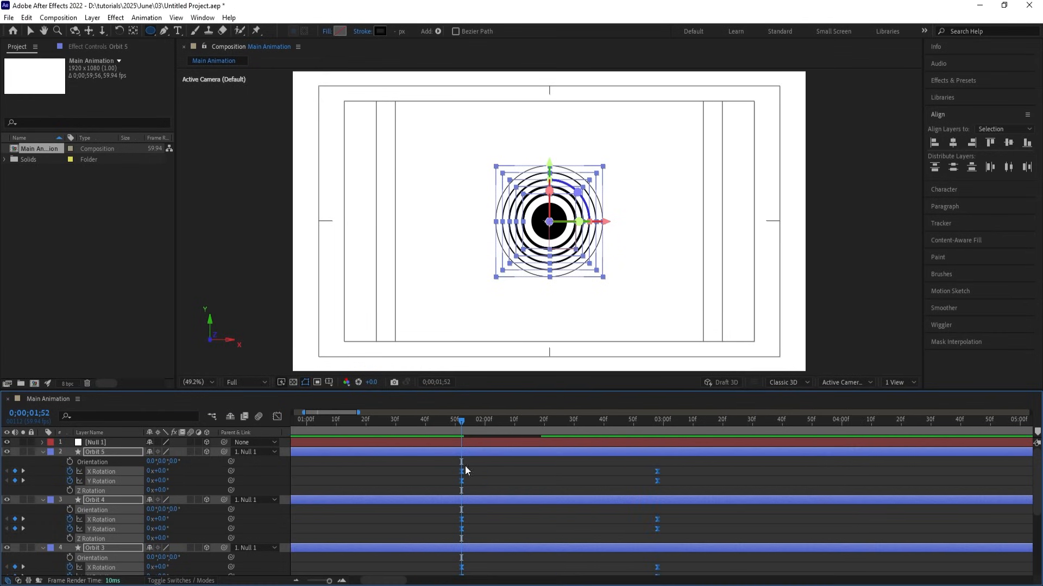
{"action": "left_click", "coordinate": [484, 420]}
{"action": "left_click_drag", "start_coordinate": [461, 470], "coordinate": [484, 475]}
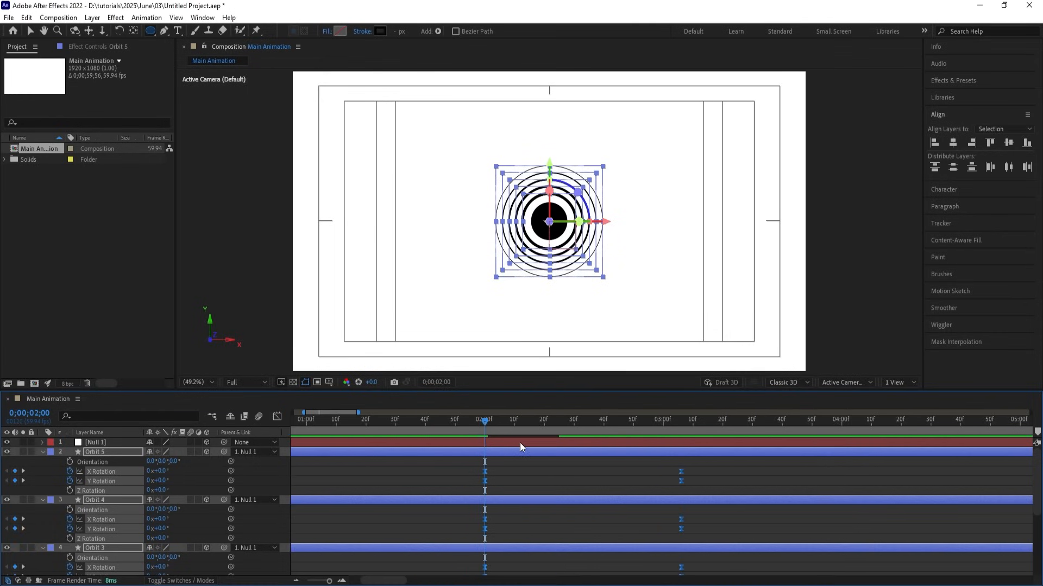
Delay Orbit 4's tilt keyframes to 2;10 and Orbit 3's to 2;20.
{"action": "left_click", "coordinate": [544, 423]}
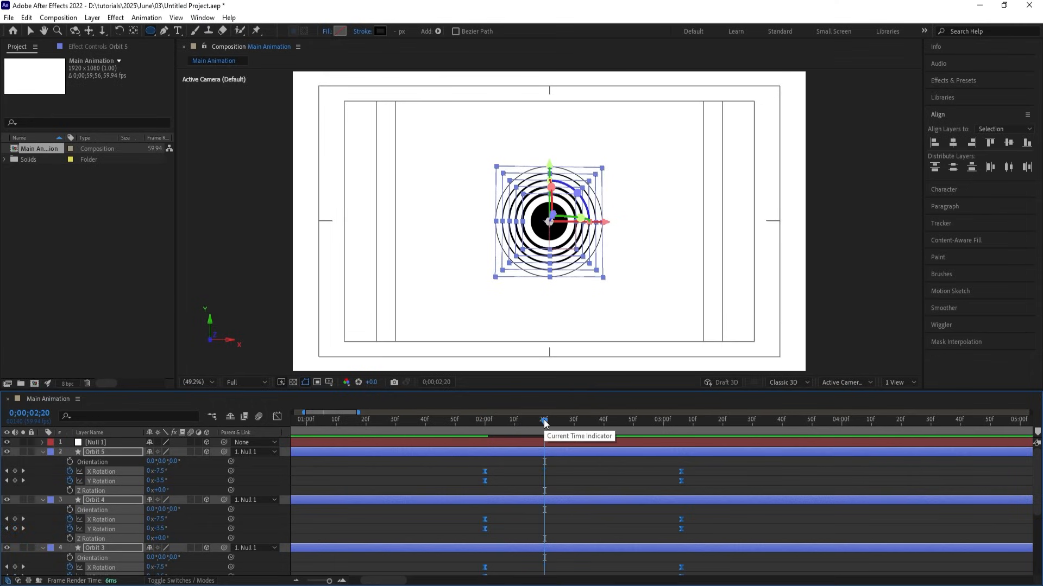
{"action": "left_click", "coordinate": [515, 427]}
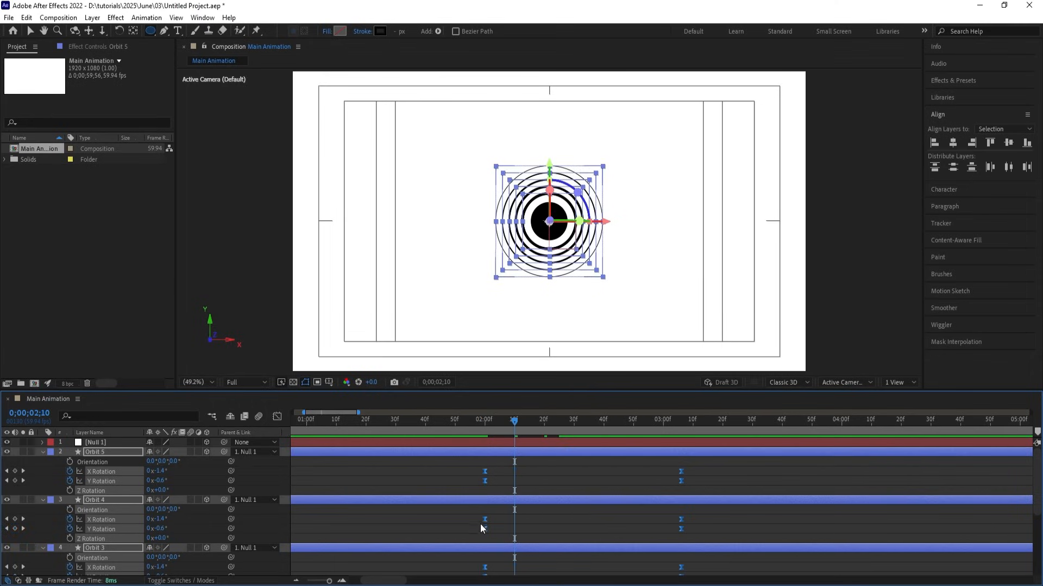
{"action": "left_click_drag", "start_coordinate": [468, 517], "coordinate": [709, 530]}
{"action": "key", "text": "alt+shift+Right"}
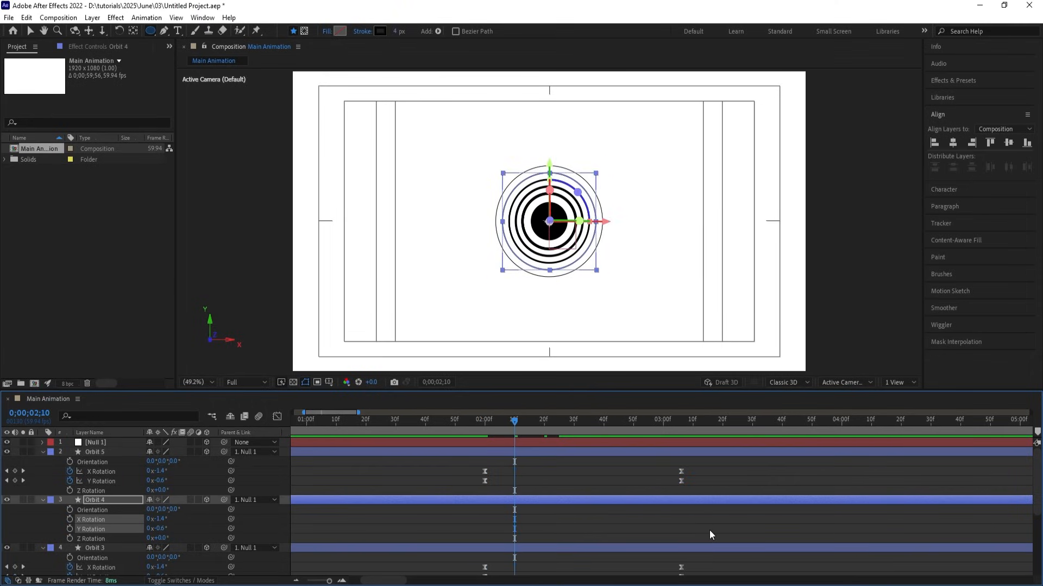
{"action": "left_click", "coordinate": [543, 423]}
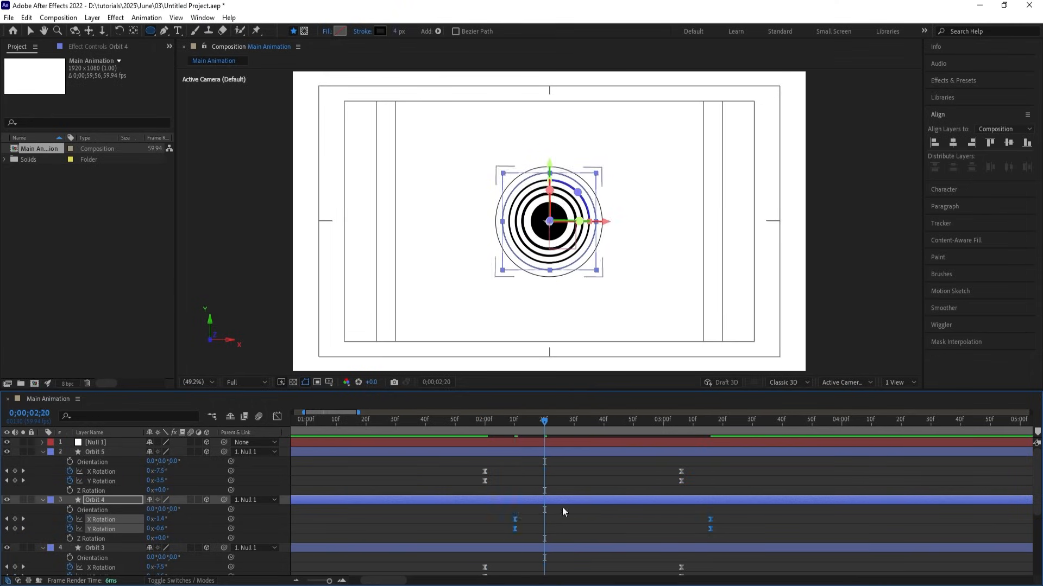
{"action": "scroll", "coordinate": [562, 507], "scroll_direction": "down", "scroll_amount": 2}
{"action": "left_click_drag", "start_coordinate": [465, 529], "coordinate": [699, 556]}
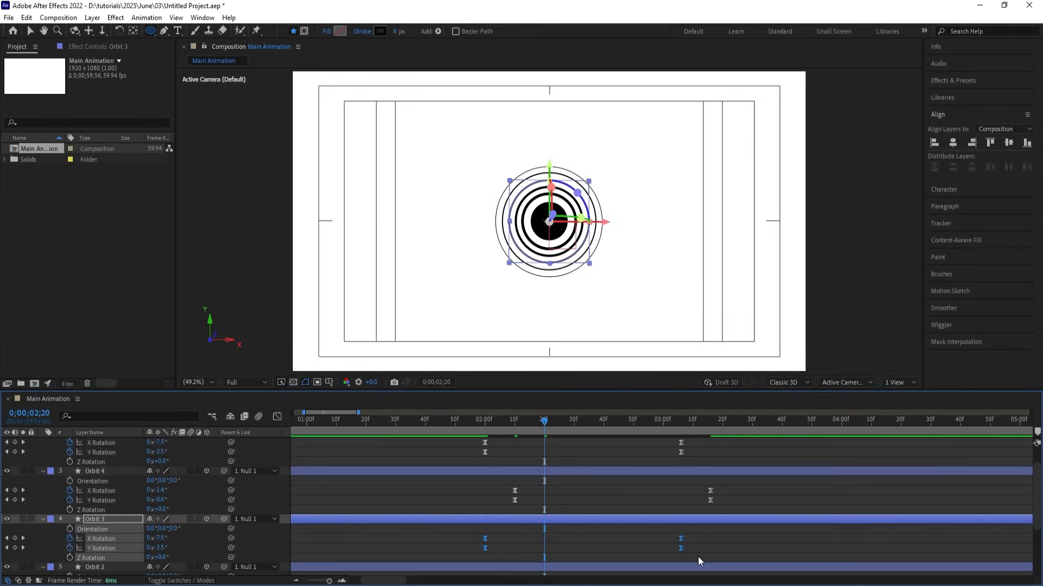
{"action": "key", "text": "alt+shift+Right"}
{"action": "key", "text": "alt+shift+Right"}
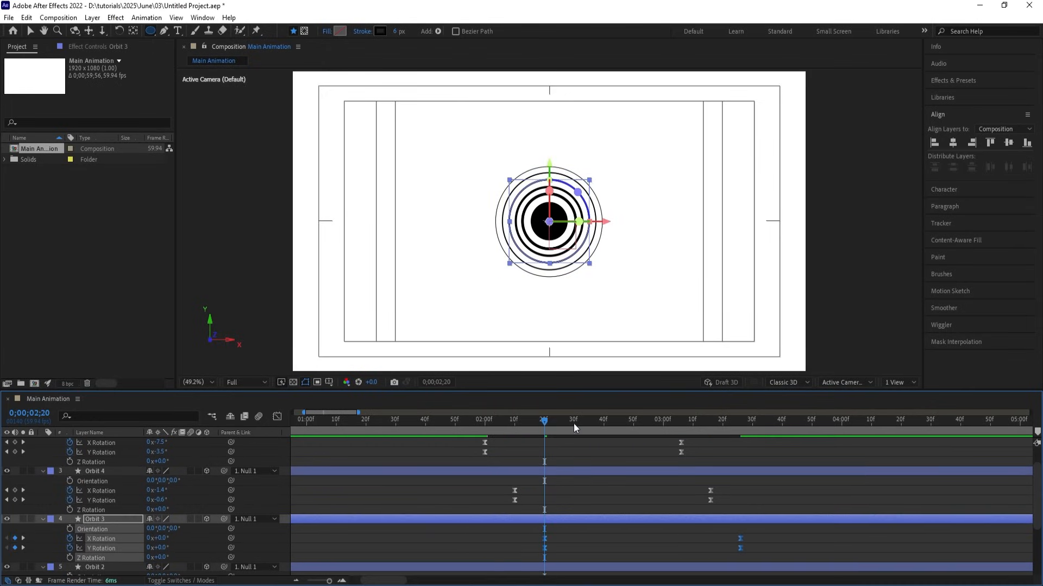
Replace Orbit 2's and Orbit's tilt keyframes with pasted copies starting at 2;30 and 2;40.
{"action": "left_click", "coordinate": [573, 423]}
{"action": "scroll", "coordinate": [559, 507], "scroll_direction": "down", "scroll_amount": 3}
{"action": "left_click_drag", "start_coordinate": [465, 526], "coordinate": [705, 540]}
{"action": "key", "text": "Delete"}
{"action": "key", "text": "ctrl+v"}
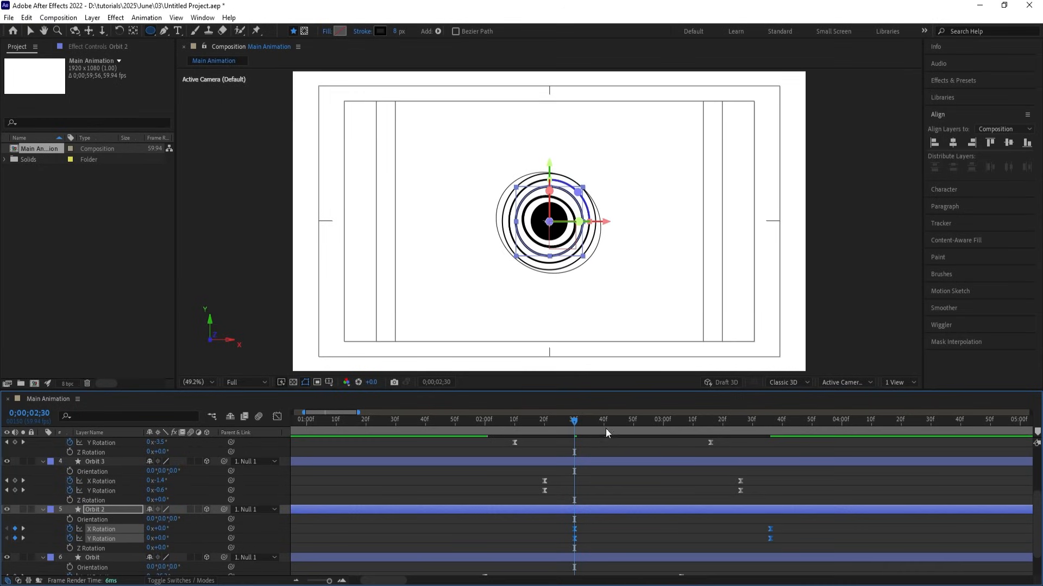
{"action": "left_click", "coordinate": [604, 423]}
{"action": "scroll", "coordinate": [613, 510], "scroll_direction": "down", "scroll_amount": 2}
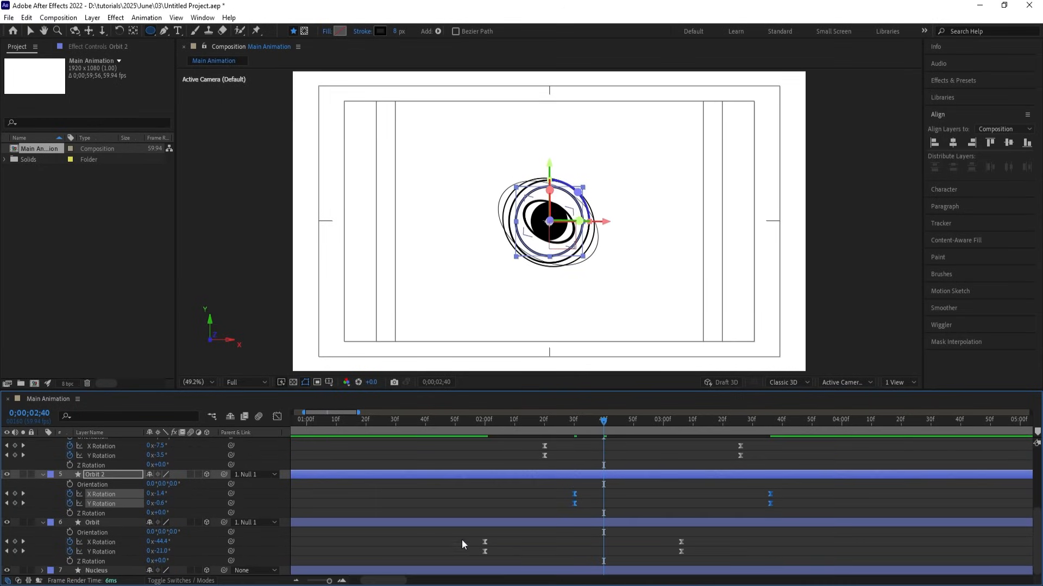
{"action": "left_click_drag", "start_coordinate": [462, 539], "coordinate": [692, 558]}
{"action": "key", "text": "Delete"}
{"action": "key", "text": "ctrl+v"}
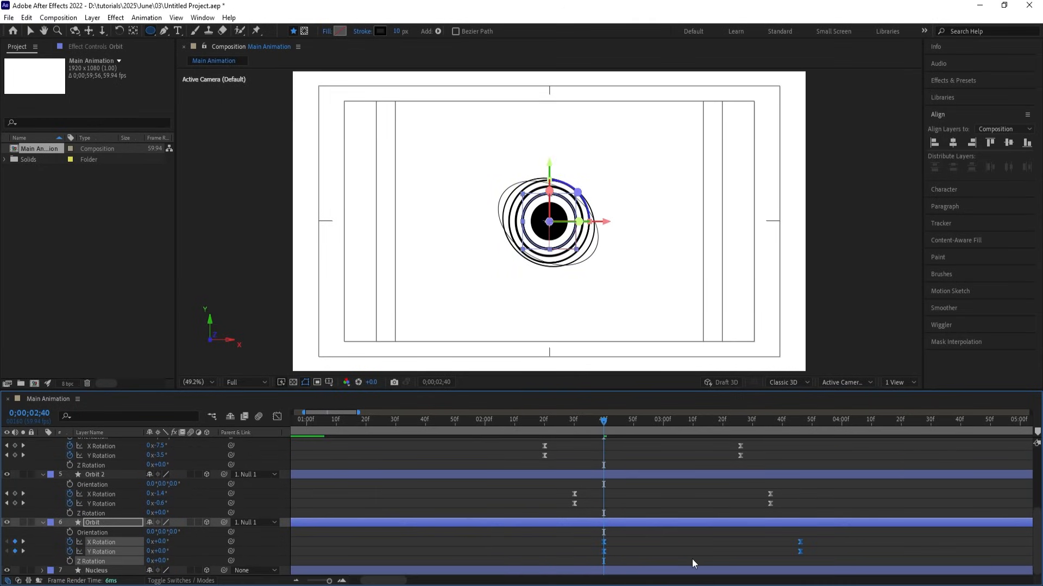
Preview the staggered tilt across the full timeline from the beginning.
{"action": "key", "text": "space"}
{"action": "key", "text": "space"}
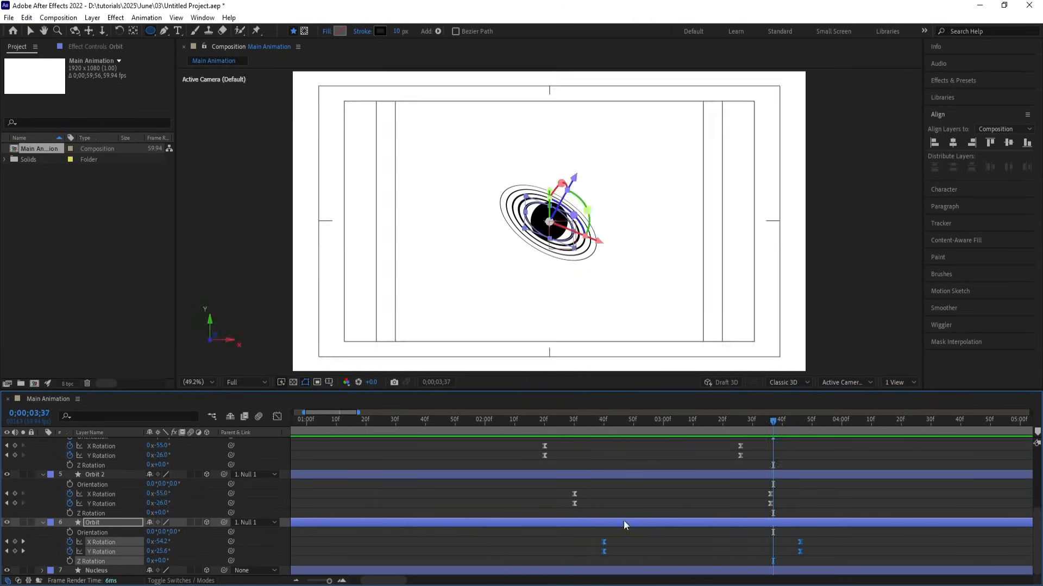
{"action": "key", "text": "minus"}
{"action": "key", "text": "Home"}
{"action": "key", "text": "space"}
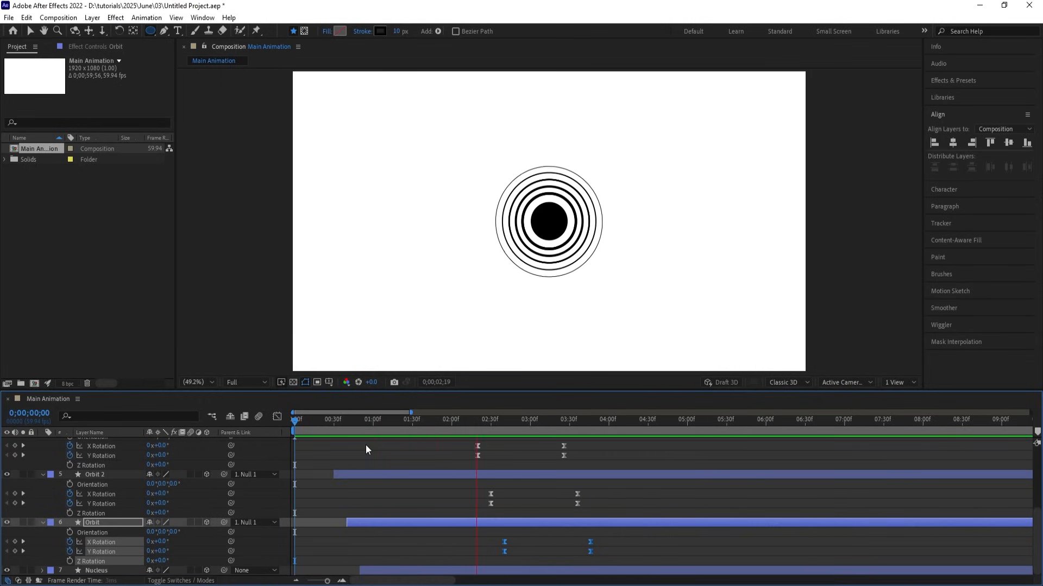
Drag every ring's final tilt keyframes earlier and preview the quicker tilt.
{"action": "key", "text": "space"}
{"action": "scroll", "coordinate": [562, 468], "scroll_direction": "up", "scroll_amount": 4}
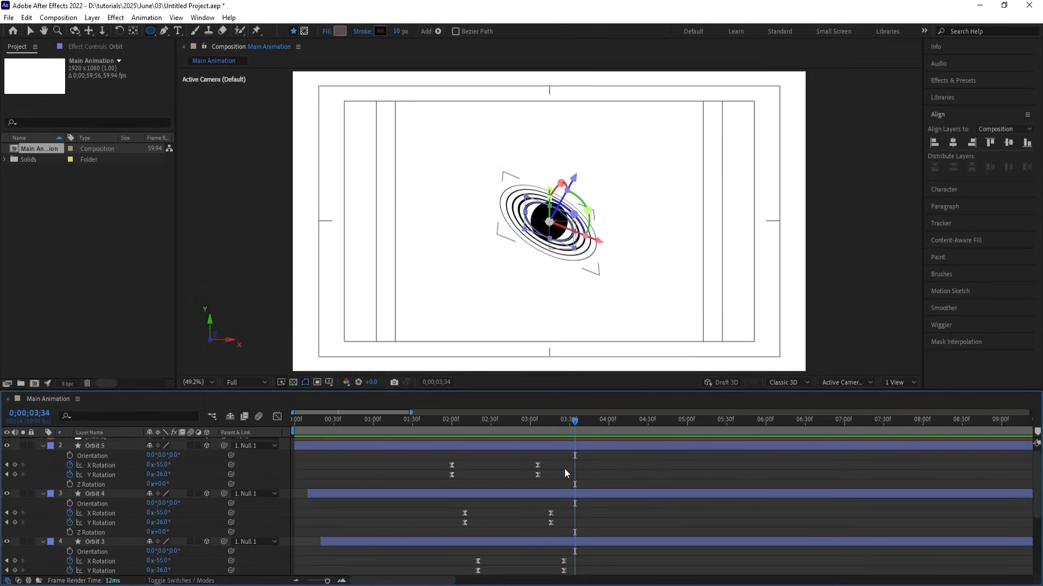
{"action": "left_click_drag", "start_coordinate": [526, 457], "coordinate": [628, 577]}
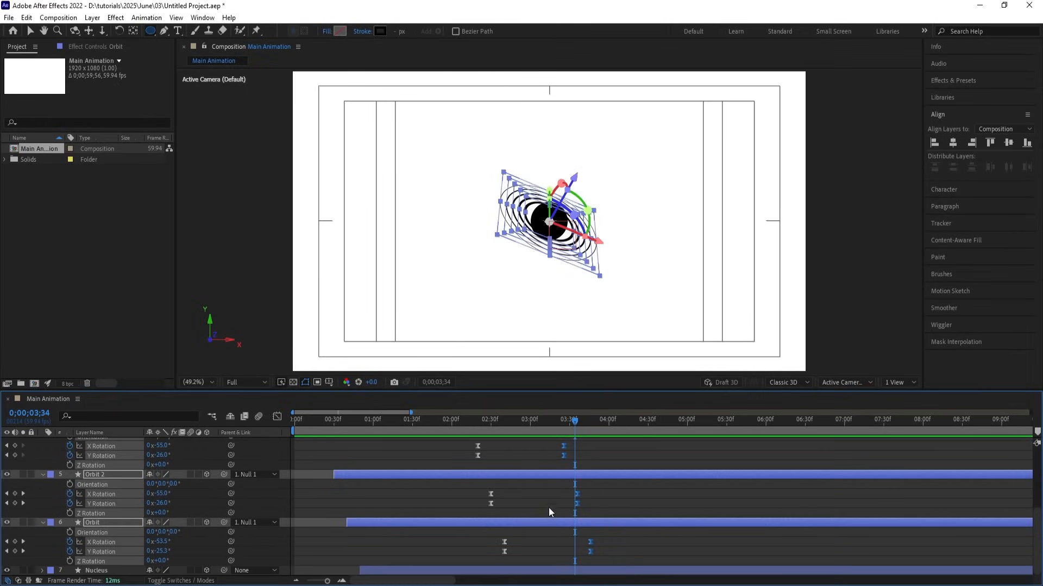
{"action": "left_click_drag", "start_coordinate": [561, 455], "coordinate": [530, 448]}
{"action": "left_click", "coordinate": [460, 429]}
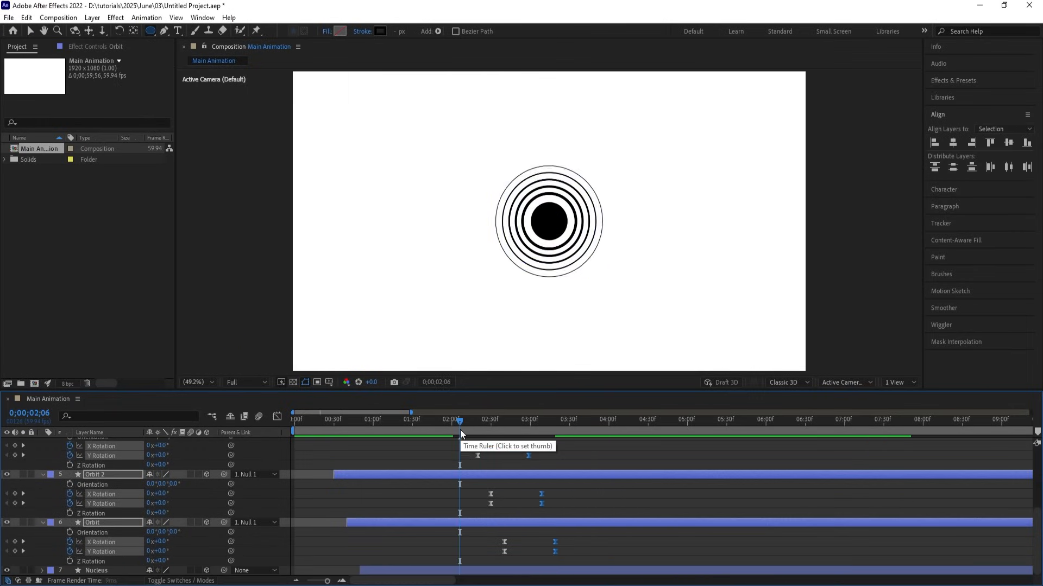
{"action": "key", "text": "space"}
{"action": "key", "text": "space"}
Collapse all layer properties, replay from the start, and expand Orbit 5's contents.
{"action": "scroll", "coordinate": [469, 456], "scroll_direction": "up", "scroll_amount": 4}
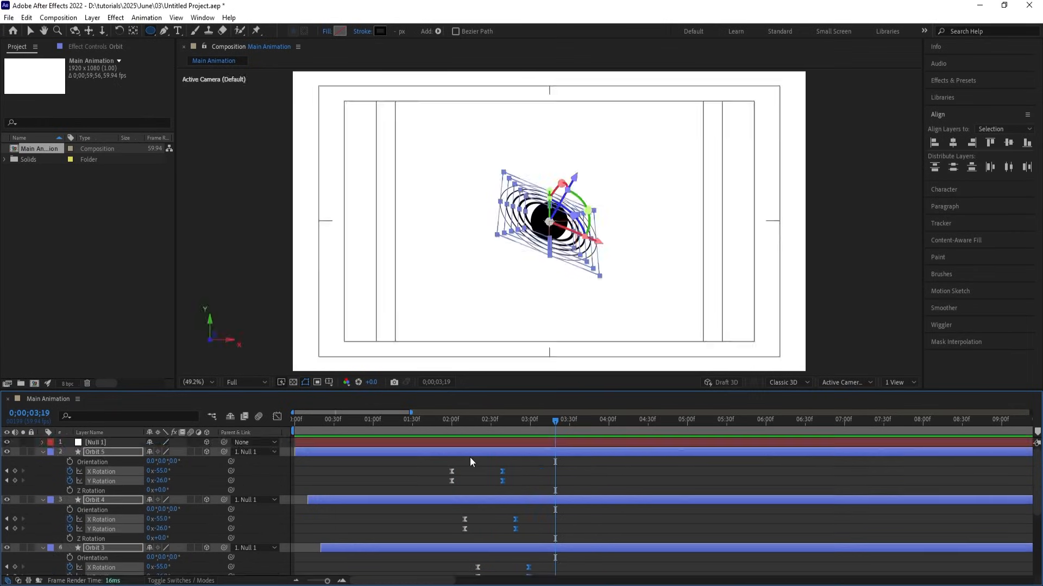
{"action": "left_click", "coordinate": [370, 471]}
{"action": "key", "text": "u"}
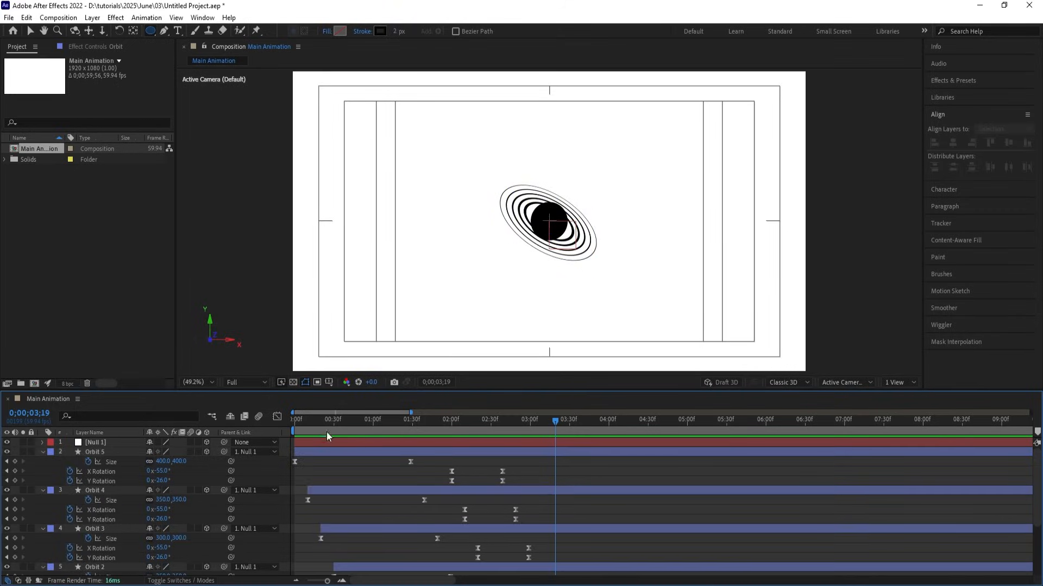
{"action": "key", "text": "Home"}
{"action": "key", "text": "u"}
{"action": "key", "text": "space"}
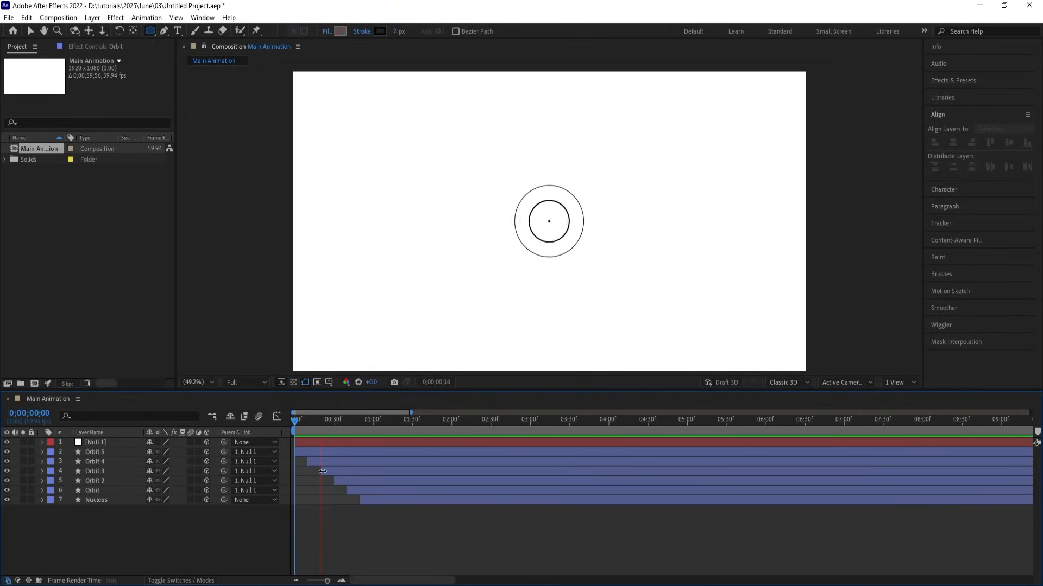
{"action": "key", "text": "space"}
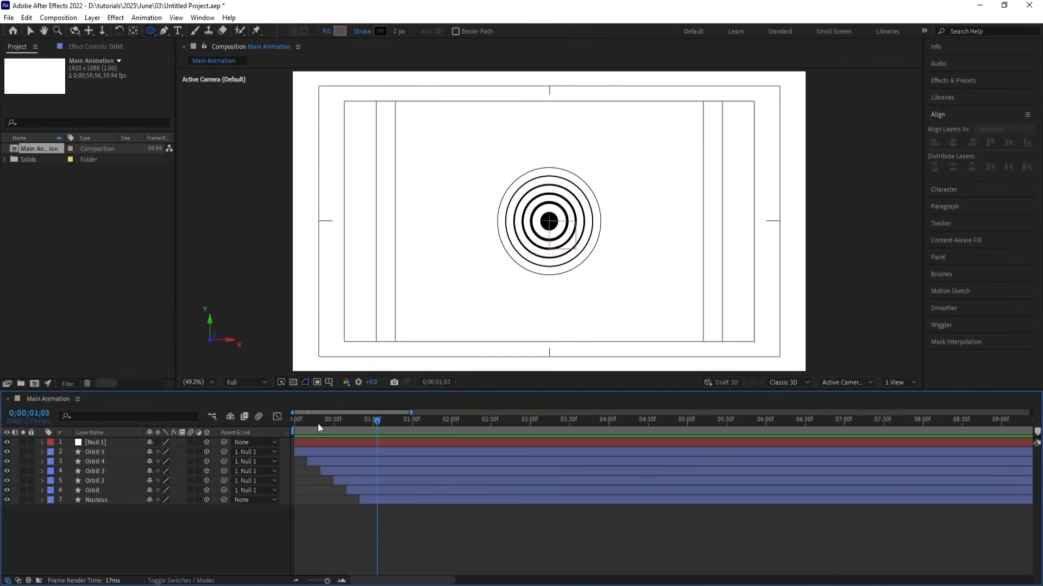
{"action": "left_click_drag", "start_coordinate": [320, 420], "coordinate": [294, 421]}
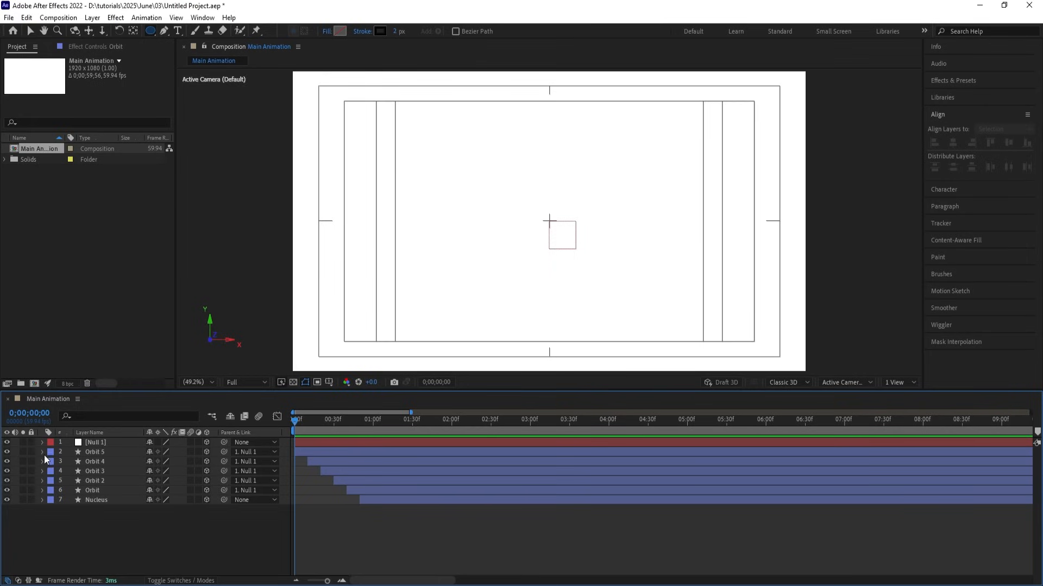
{"action": "left_click", "coordinate": [43, 455]}
{"action": "left_click", "coordinate": [212, 462]}
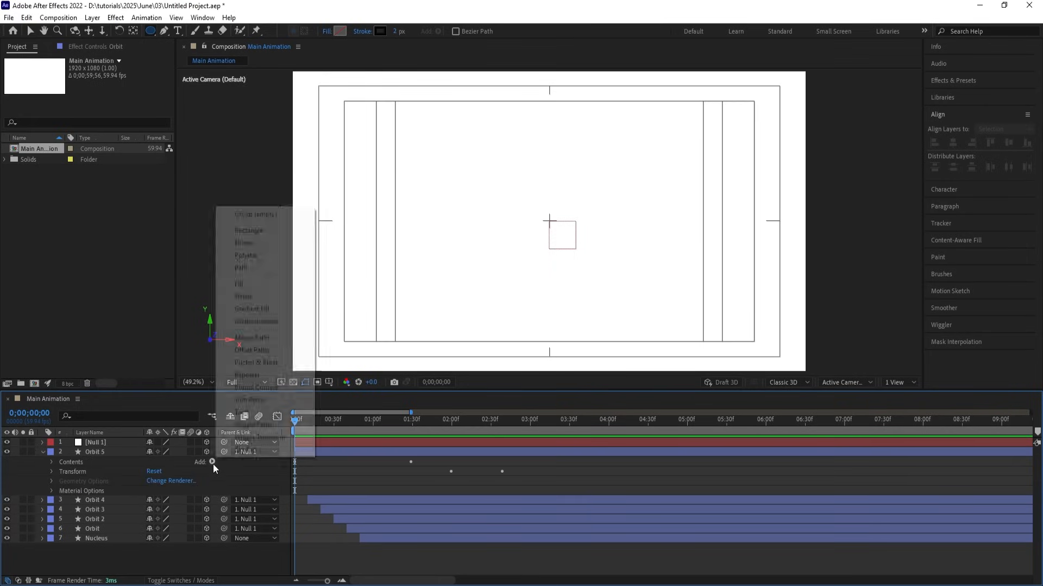
Add Trim Paths to Orbit 5 and set its End to 80%.
{"action": "left_click", "coordinate": [249, 401]}
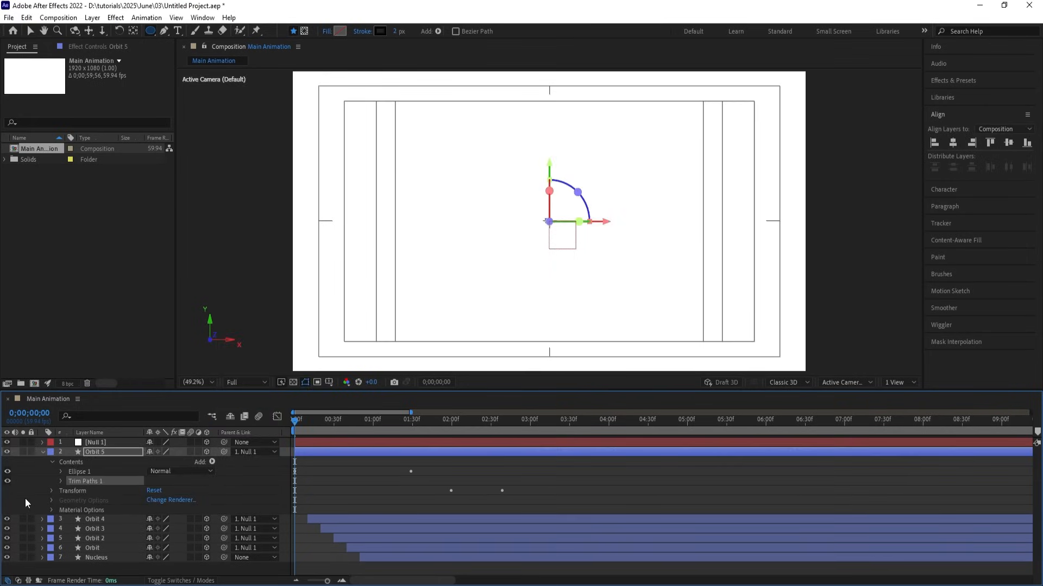
{"action": "left_click", "coordinate": [60, 481]}
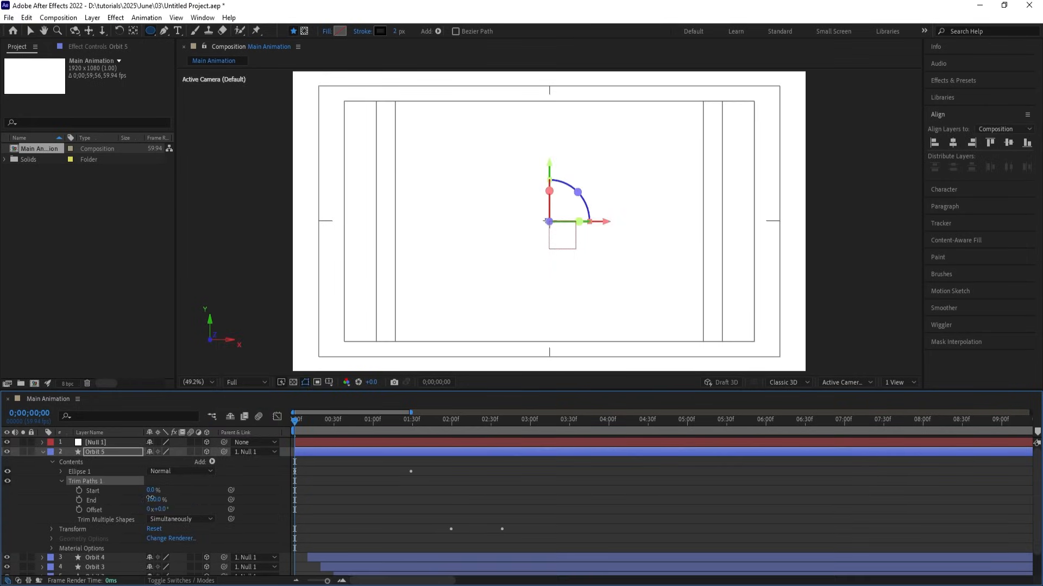
{"action": "left_click", "coordinate": [151, 499]}
{"action": "type", "text": "80"}
{"action": "key", "text": "Return"}
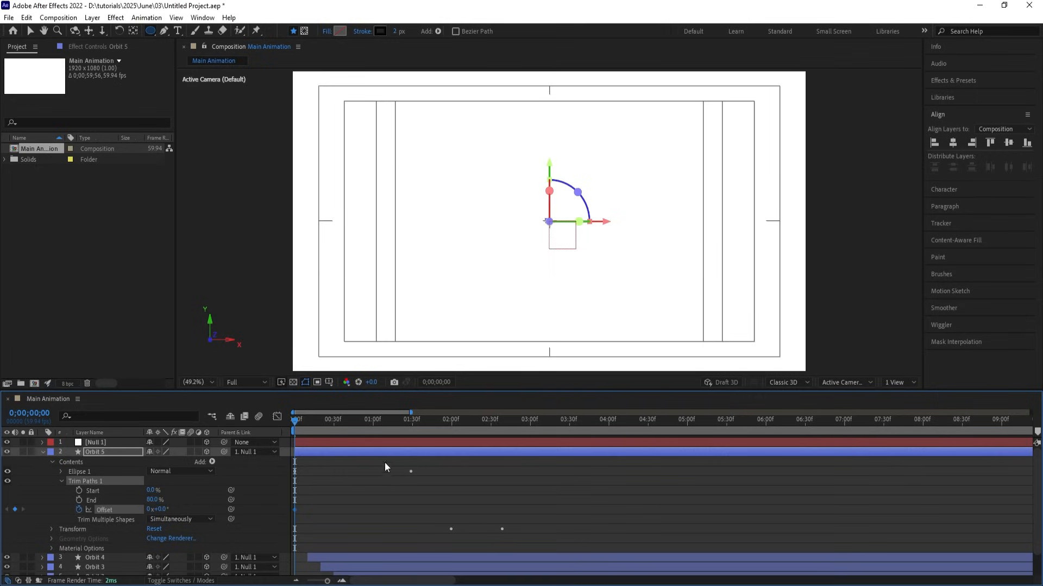
Keyframe the trim Offset to one full turn at 4 seconds and preview the spinning arc.
{"action": "left_click", "coordinate": [608, 423]}
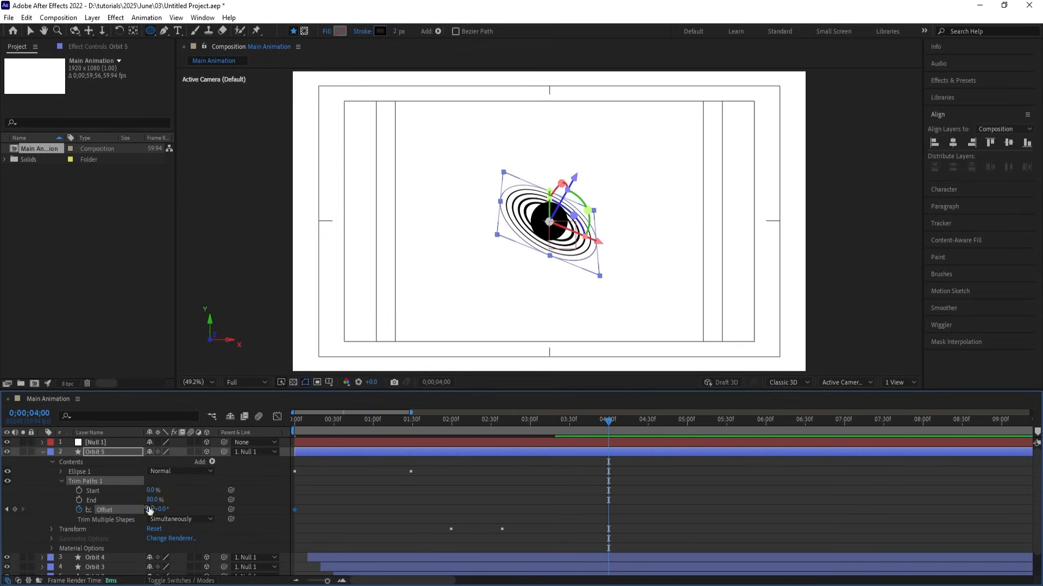
{"action": "left_click", "coordinate": [148, 509]}
{"action": "type", "text": "1"}
{"action": "key", "text": "Return"}
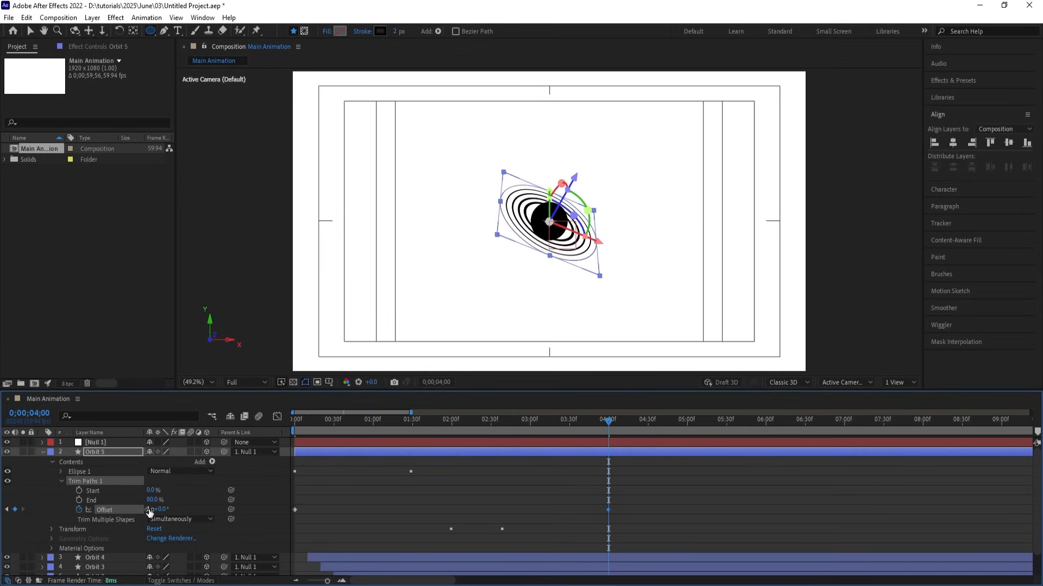
{"action": "key", "text": "Home"}
{"action": "key", "text": "space"}
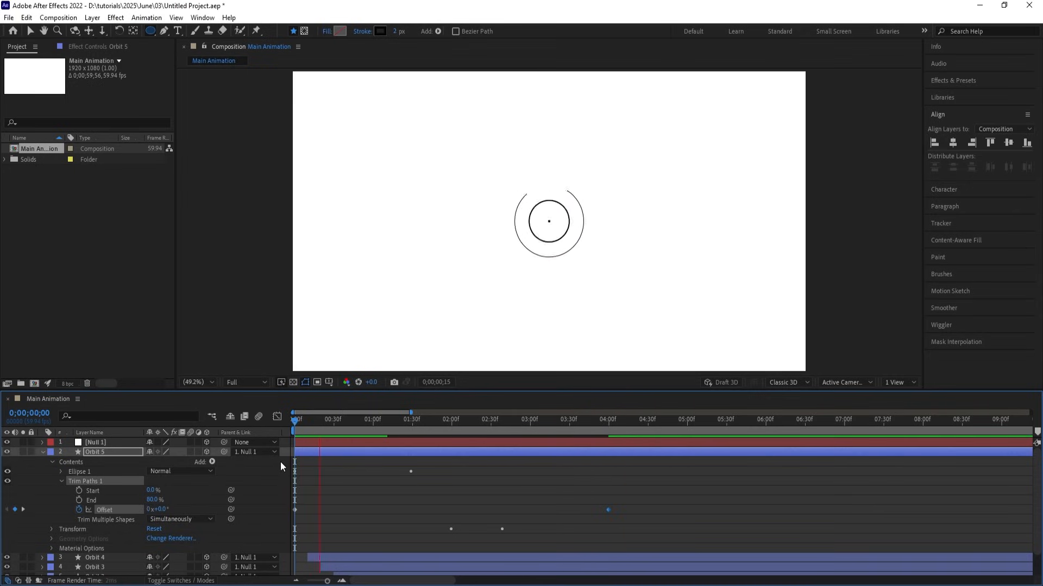
{"action": "key", "text": "space"}
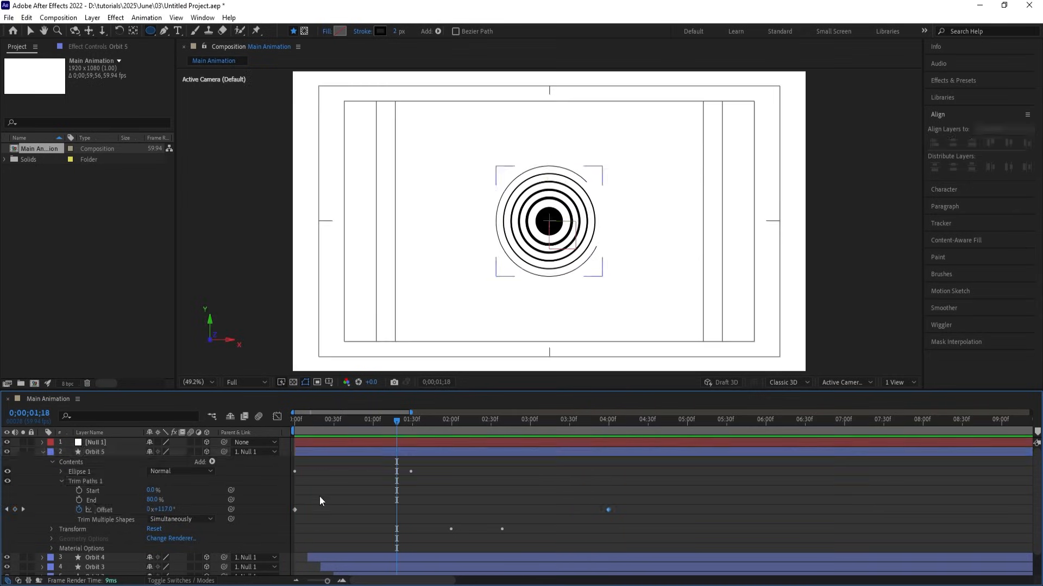
Add a loopOut() expression to Orbit 5's Trim Paths Offset and return to frame 0.
{"action": "left_click", "coordinate": [80, 506], "text": "alt"}
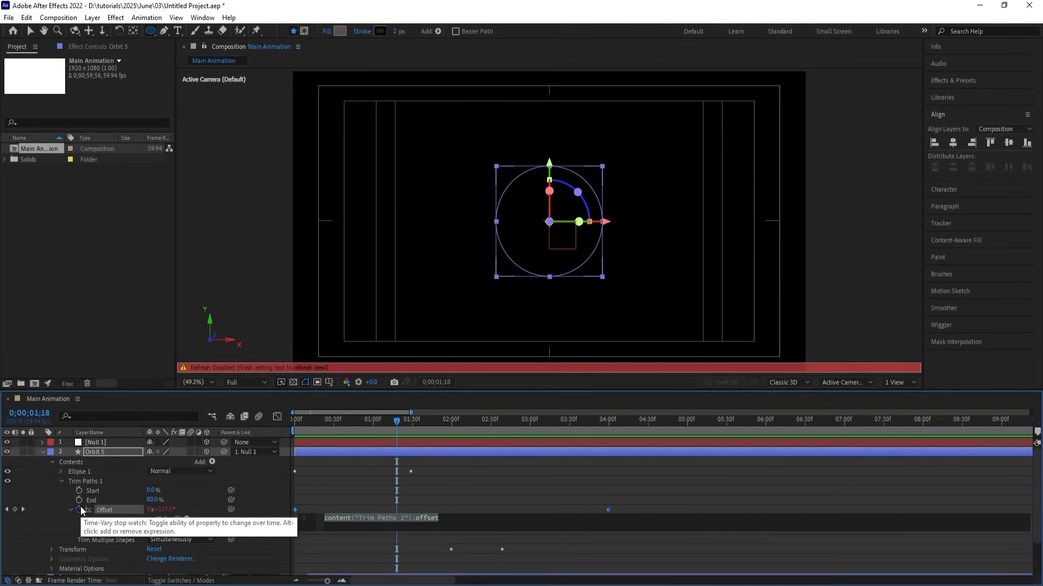
{"action": "type", "text": "loo"}
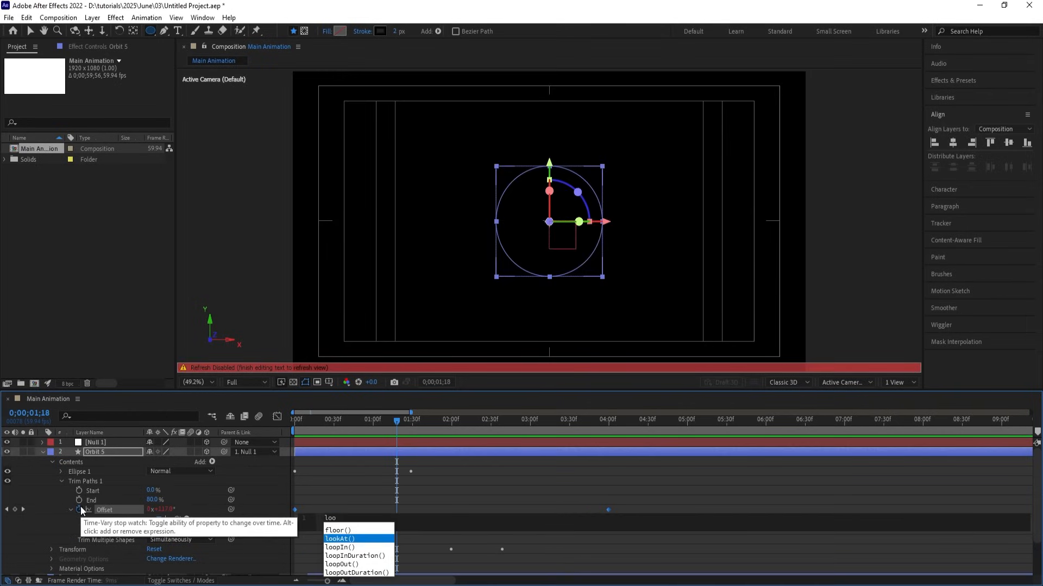
{"action": "type", "text": "po"}
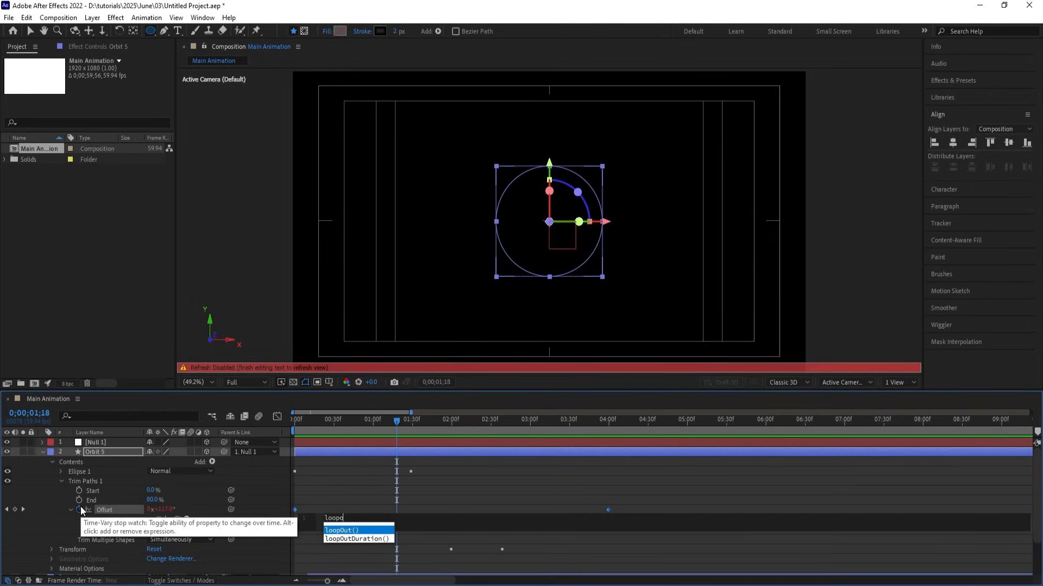
{"action": "key", "text": "Return"}
{"action": "left_click", "coordinate": [319, 465]}
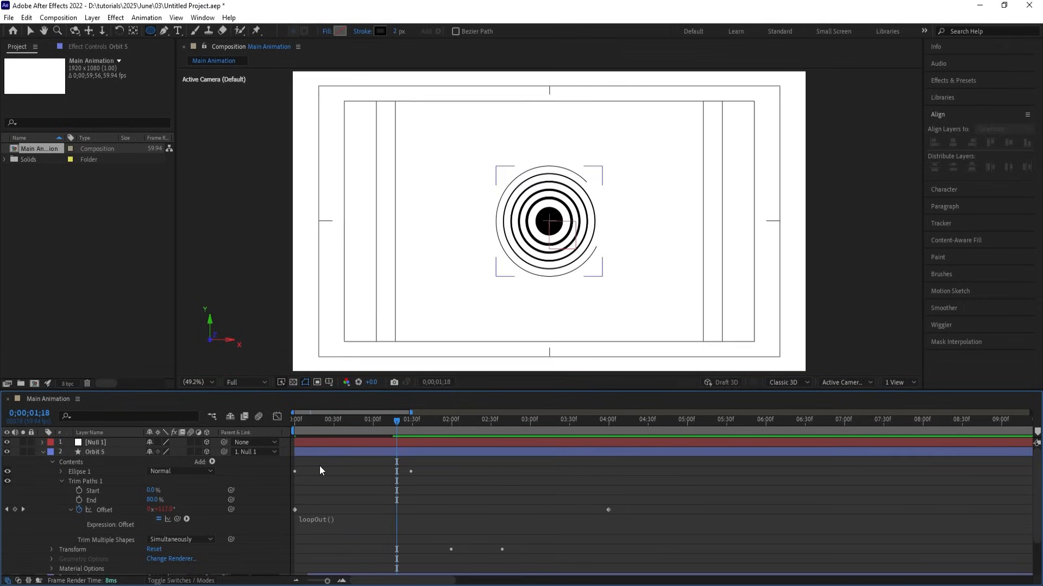
{"action": "left_click_drag", "start_coordinate": [308, 421], "coordinate": [248, 420]}
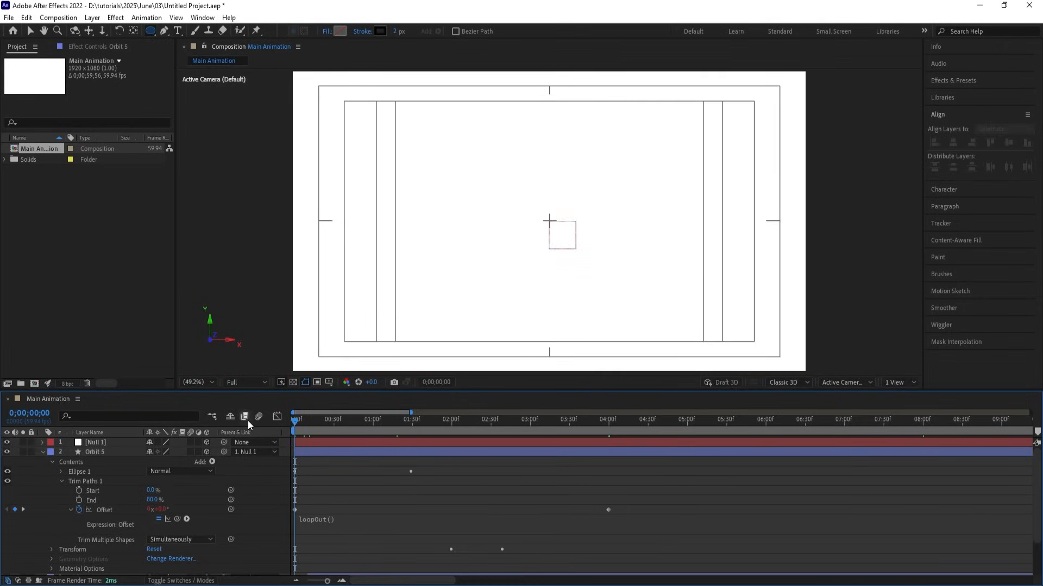
Select Orbit 5's Trim Paths 1, collapse all layers, and go to Orbit 4's in-point.
{"action": "left_click", "coordinate": [89, 481]}
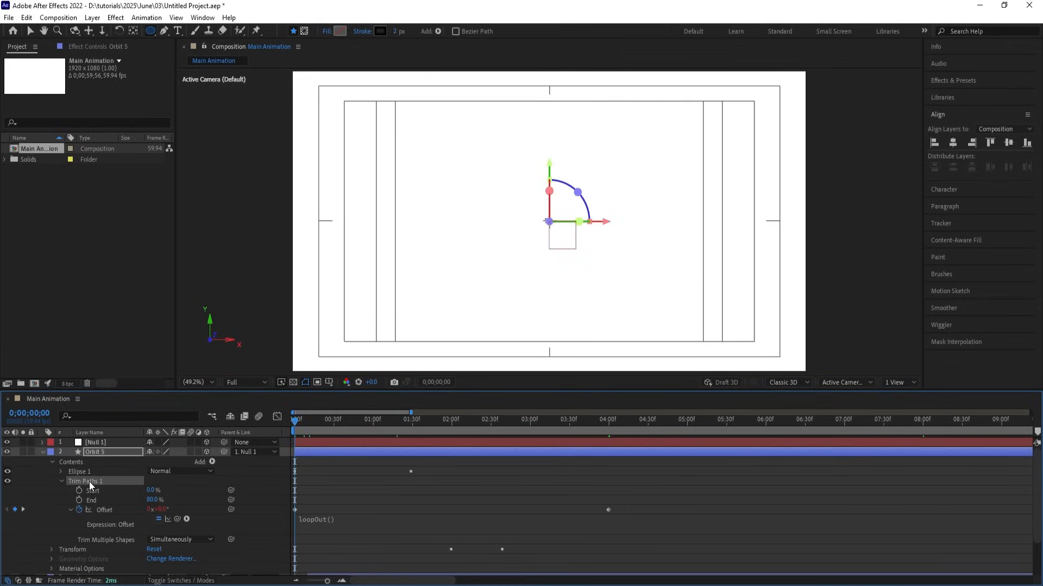
{"action": "left_click", "coordinate": [351, 468]}
{"action": "key", "text": "u"}
{"action": "key", "text": "u"}
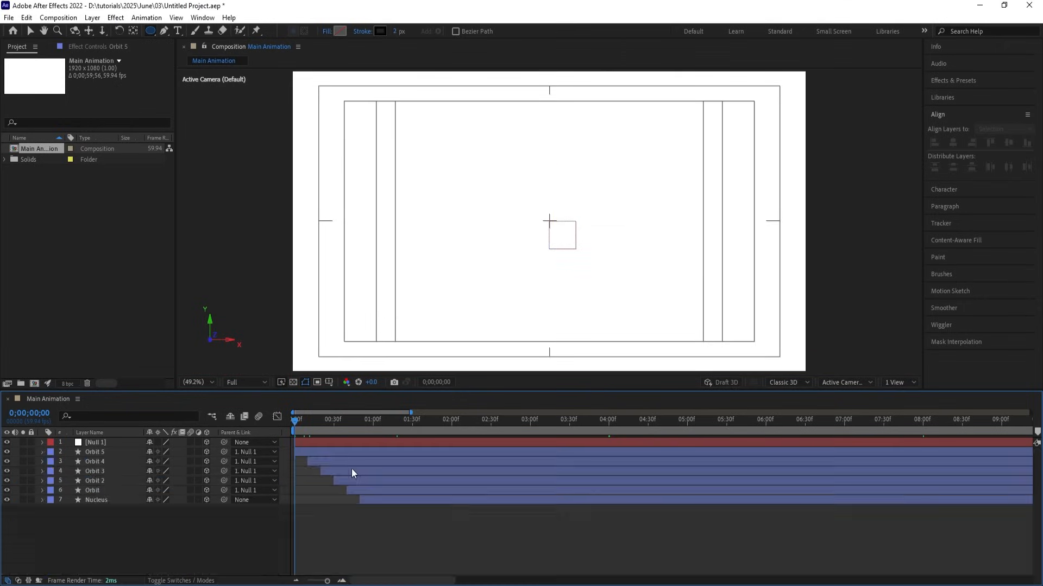
{"action": "left_click", "coordinate": [324, 461]}
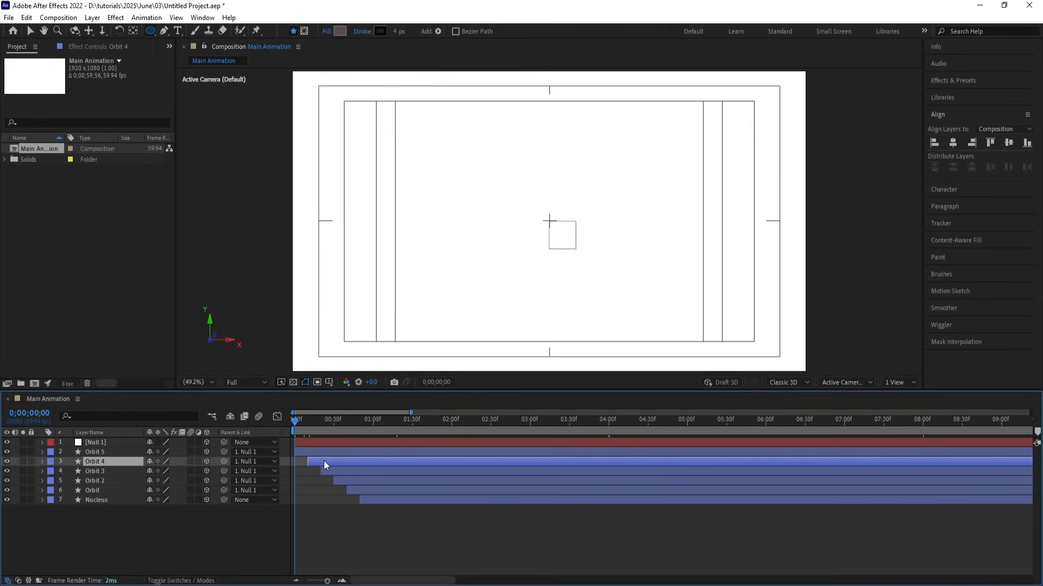
{"action": "key", "text": "i"}
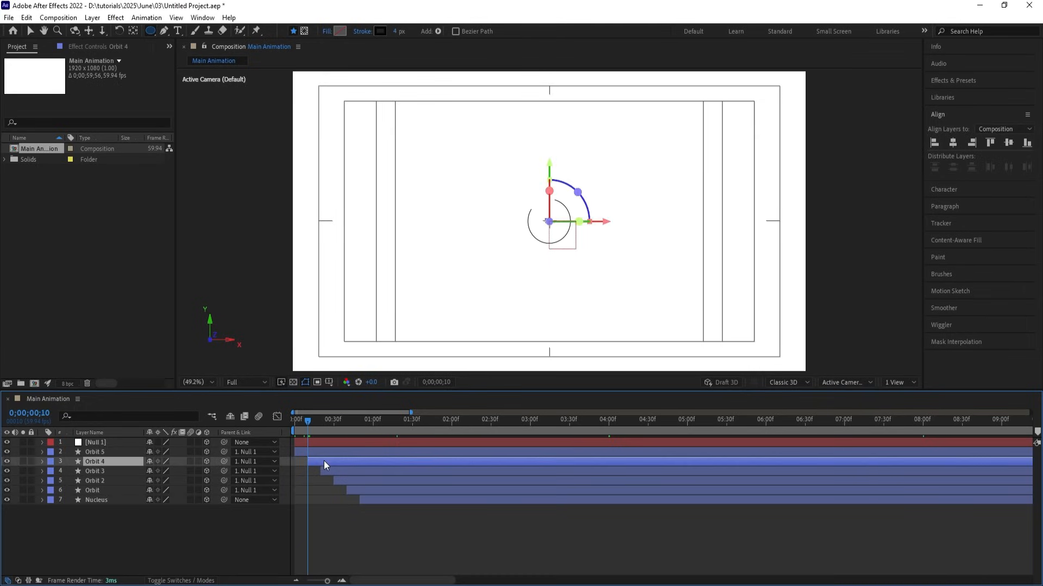
Paste the trim animation onto Orbit 3 and Orbit 2 at their in-points.
{"action": "left_click", "coordinate": [327, 471]}
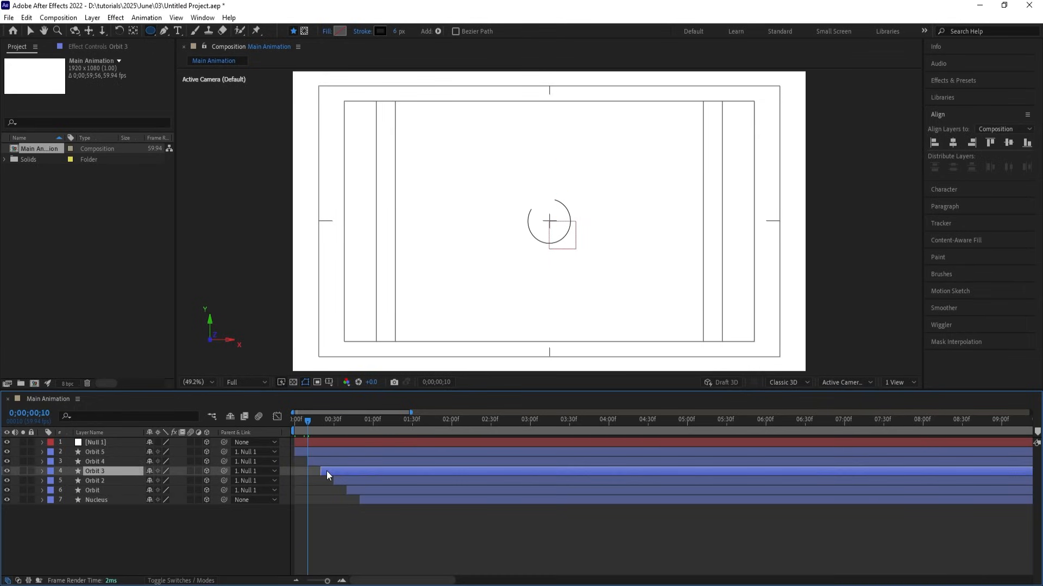
{"action": "key", "text": "i"}
{"action": "key", "text": "Return"}
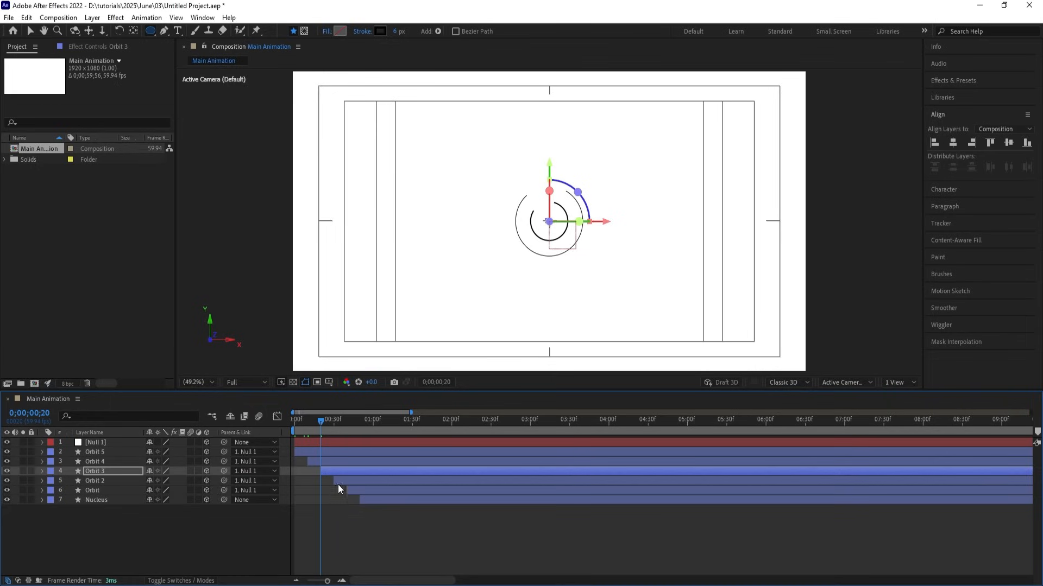
{"action": "left_click", "coordinate": [342, 481]}
{"action": "key", "text": "i"}
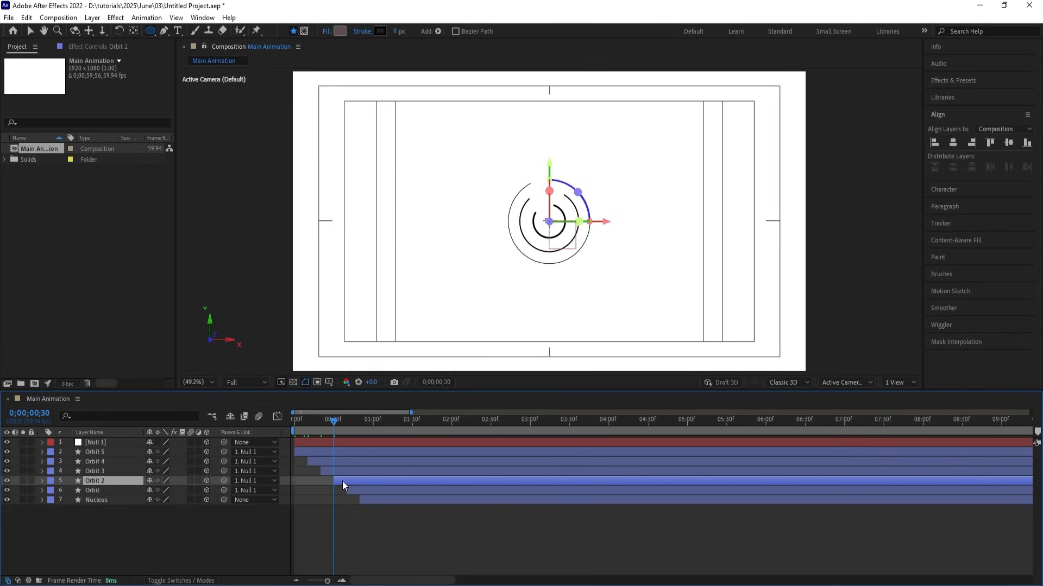
{"action": "key", "text": "Return"}
Paste the Trim Paths onto the Orbit layer at its in-point, then cue the Nucleus's in-point.
{"action": "left_click", "coordinate": [365, 493]}
{"action": "key", "text": "u"}
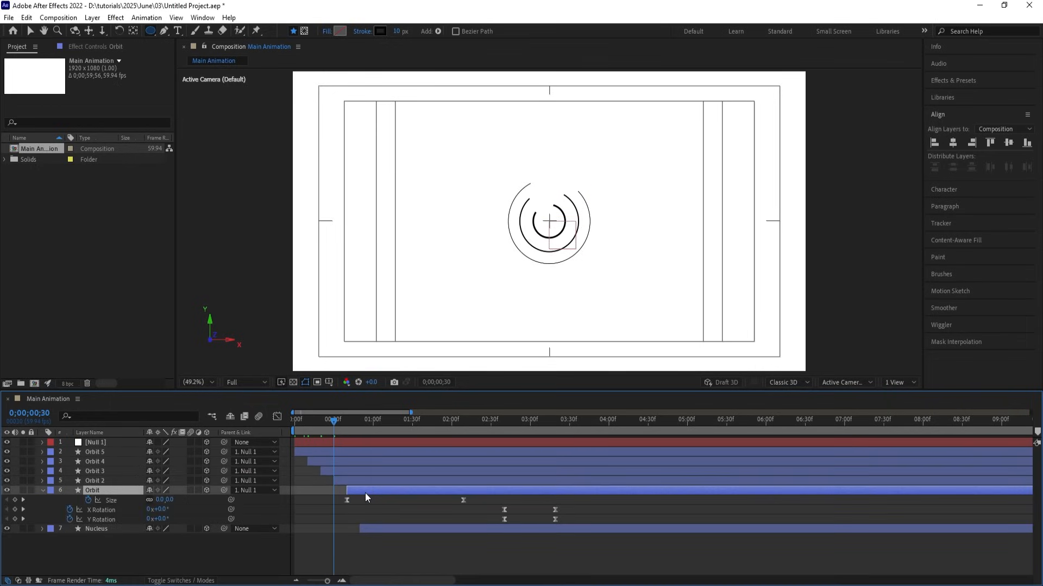
{"action": "key", "text": "i"}
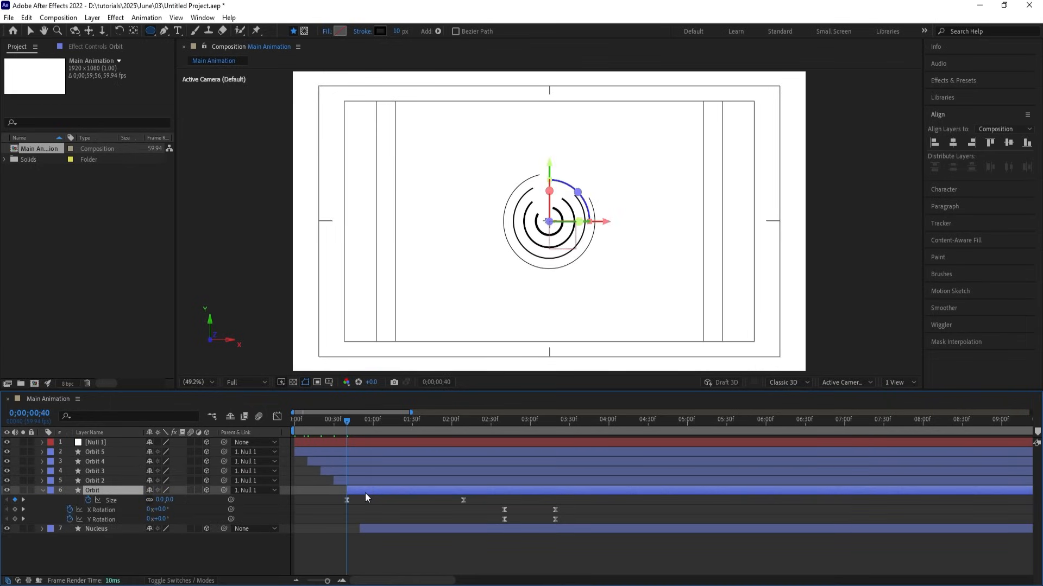
{"action": "key", "text": "ctrl+v"}
{"action": "left_click", "coordinate": [366, 548]}
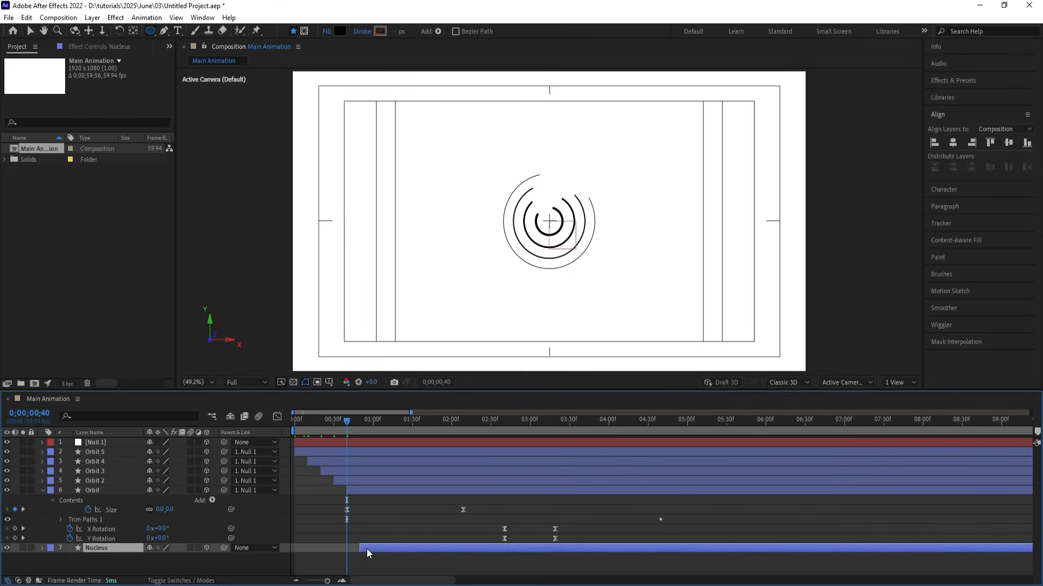
{"action": "key", "text": "i"}
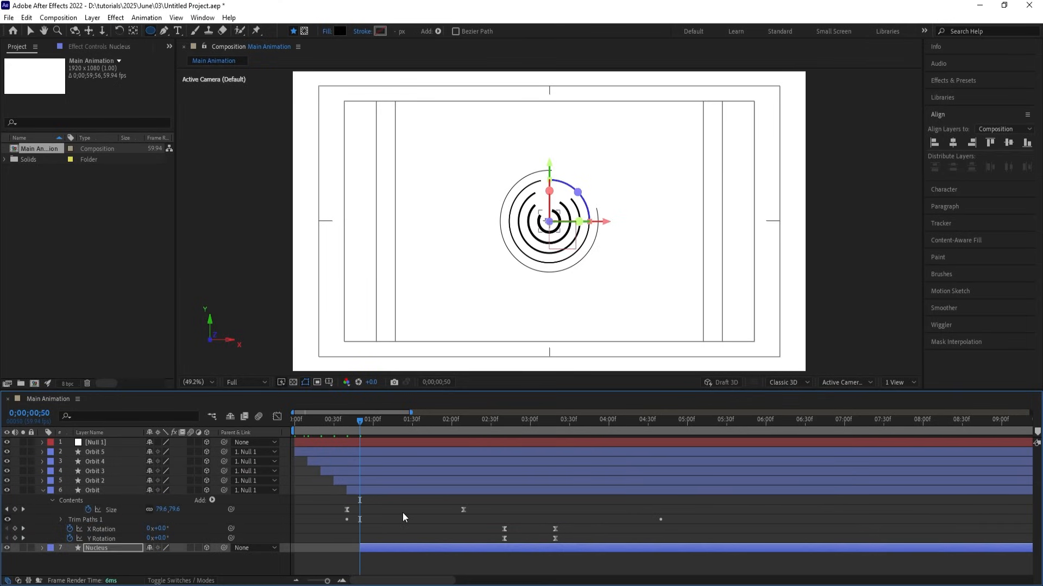
{"action": "left_click", "coordinate": [389, 501]}
Preview the rings, then delete Trim Paths 1 from the Nucleus's contents.
{"action": "key", "text": "u"}
{"action": "key", "text": "space"}
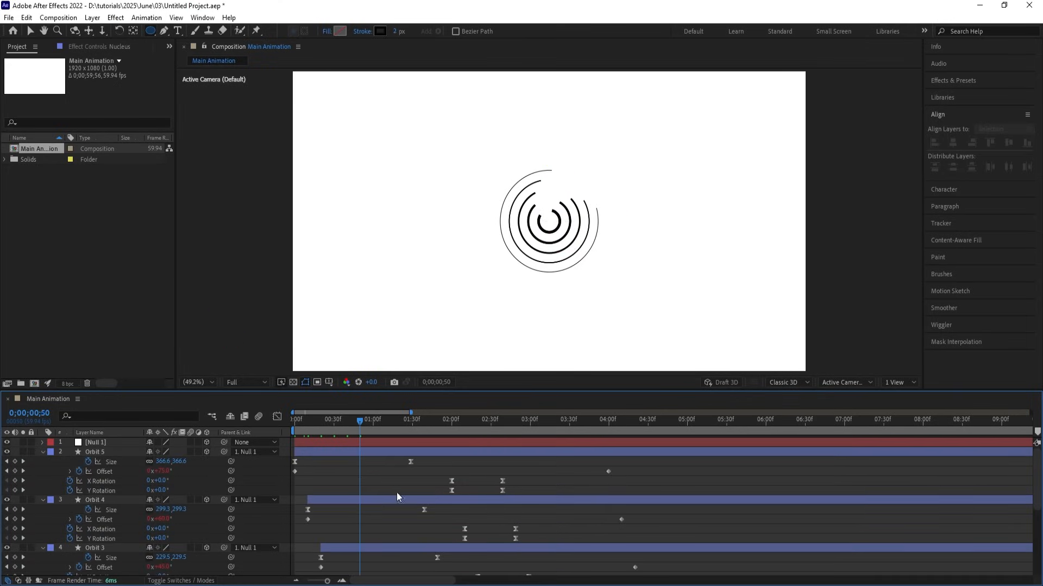
{"action": "key", "text": "space"}
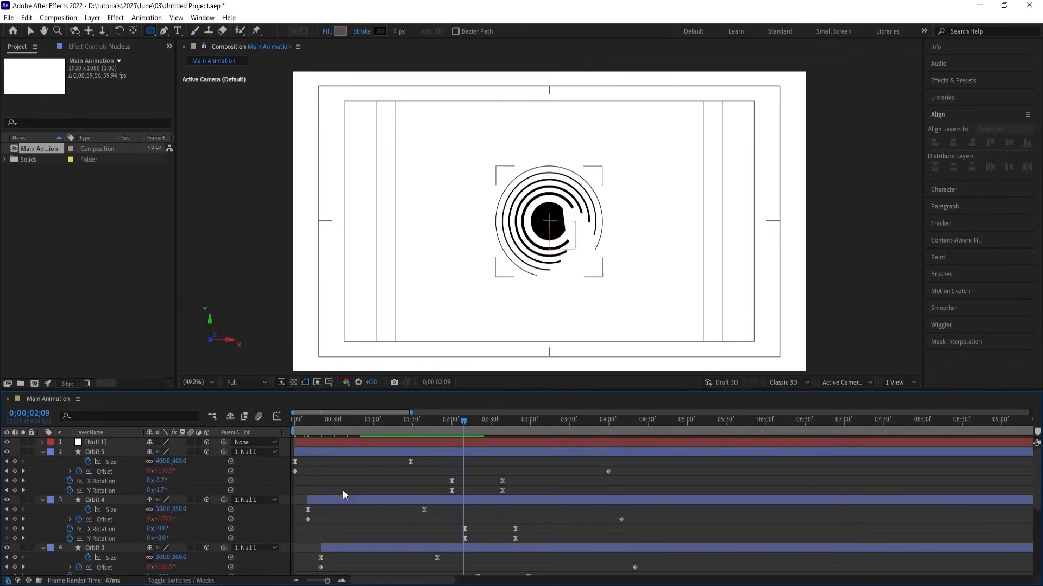
{"action": "scroll", "coordinate": [343, 489], "scroll_direction": "down", "scroll_amount": 5}
{"action": "left_click", "coordinate": [383, 551]}
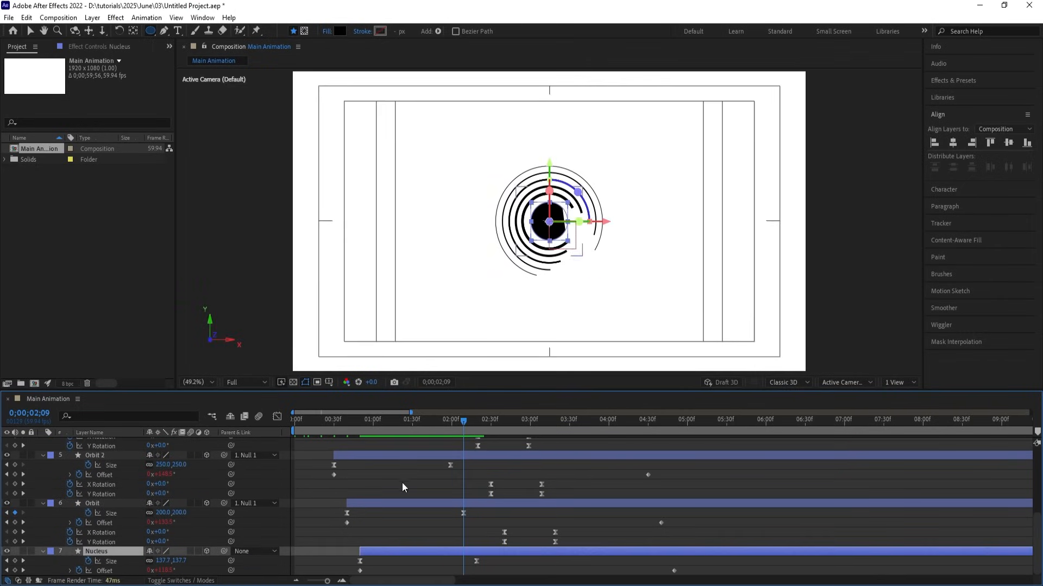
{"action": "left_click", "coordinate": [42, 551]}
{"action": "left_click", "coordinate": [43, 551]}
{"action": "scroll", "coordinate": [126, 543], "scroll_direction": "down", "scroll_amount": 5}
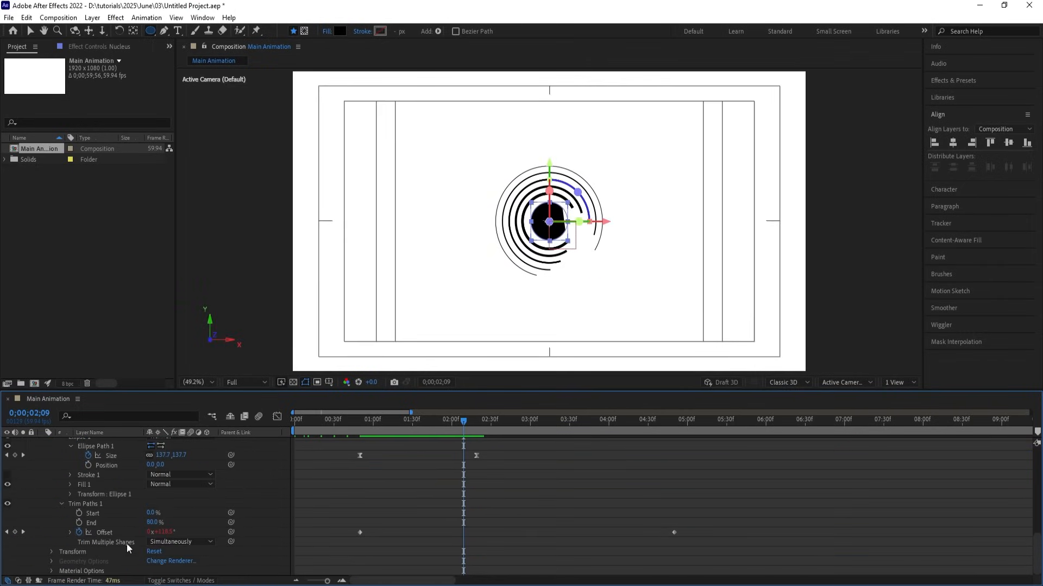
{"action": "left_click", "coordinate": [93, 503]}
{"action": "key", "text": "Delete"}
Collapse the layers and replay the animation with the solid Nucleus.
{"action": "left_click", "coordinate": [392, 479]}
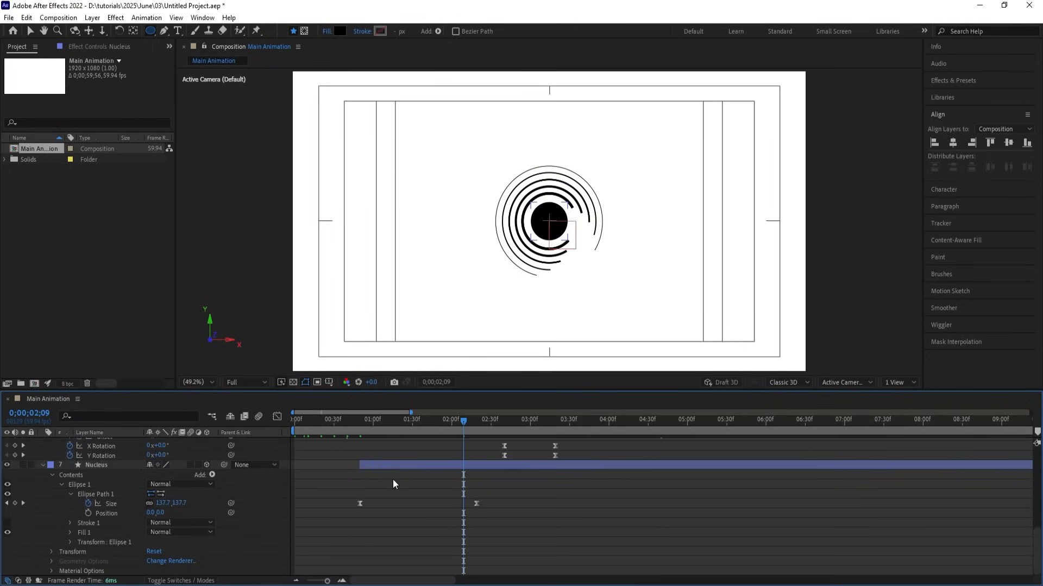
{"action": "key", "text": "ctrl+a"}
{"action": "key", "text": "u"}
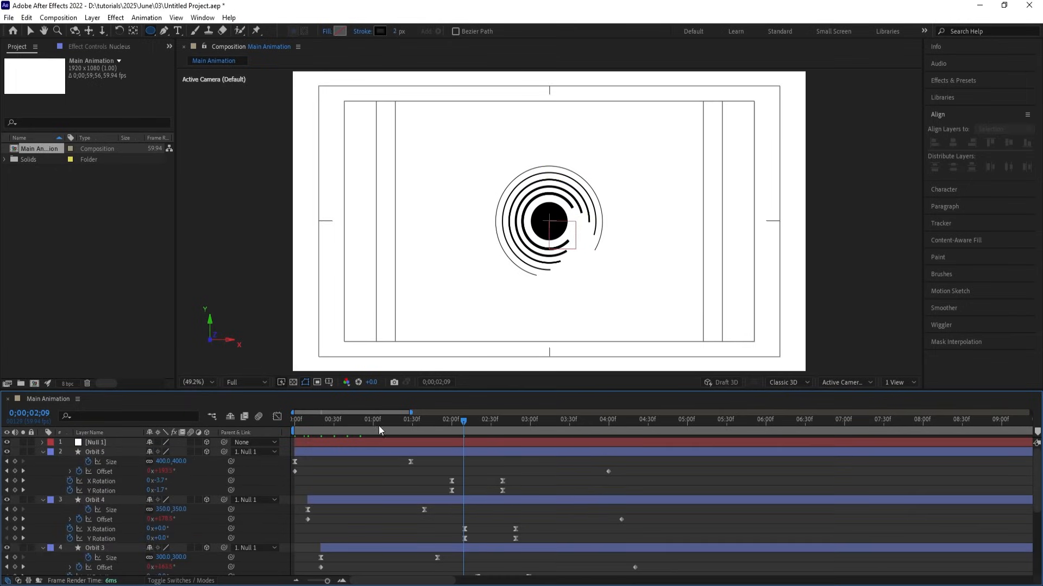
{"action": "key", "text": "space"}
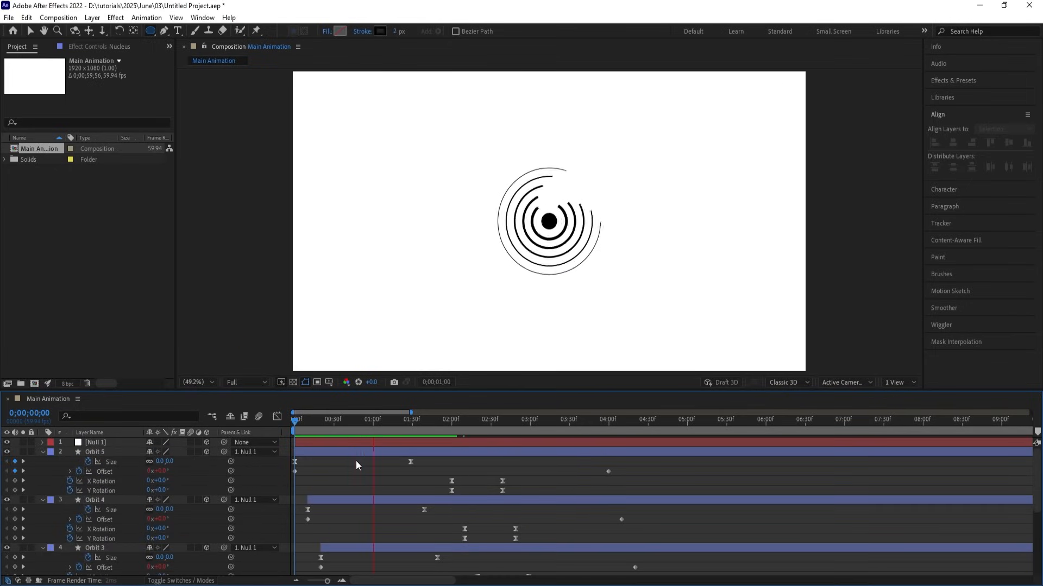
{"action": "key", "text": "space"}
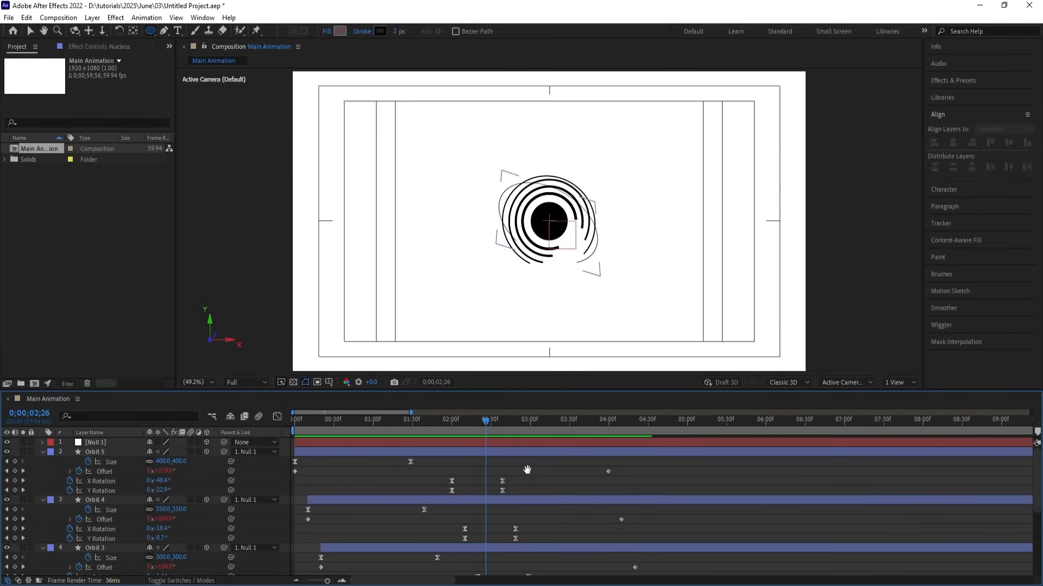
Set Orbit 5's final Offset keyframe to 2 revolutions and preview the spin.
{"action": "key", "text": "space"}
{"action": "key", "text": "space"}
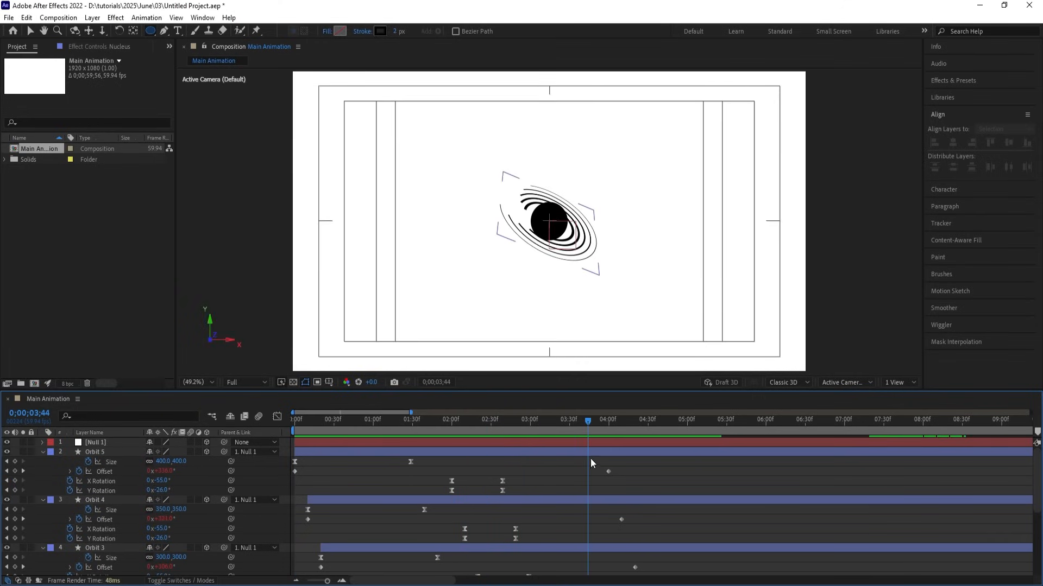
{"action": "key", "text": "k"}
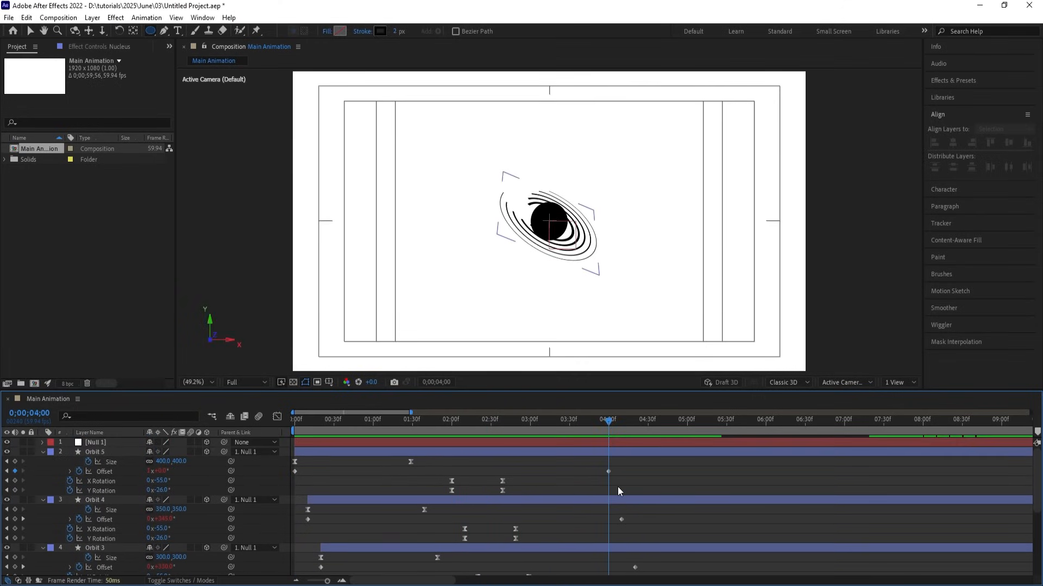
{"action": "left_click", "coordinate": [148, 471]}
{"action": "type", "text": "2"}
{"action": "key", "text": "Return"}
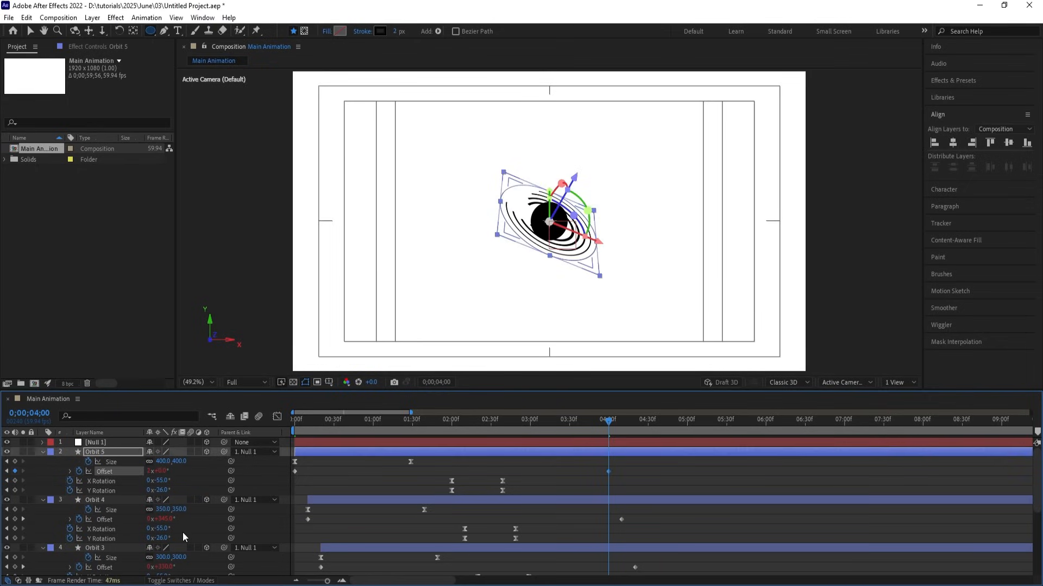
{"action": "left_click_drag", "start_coordinate": [576, 422], "coordinate": [573, 421]}
{"action": "key", "text": "space"}
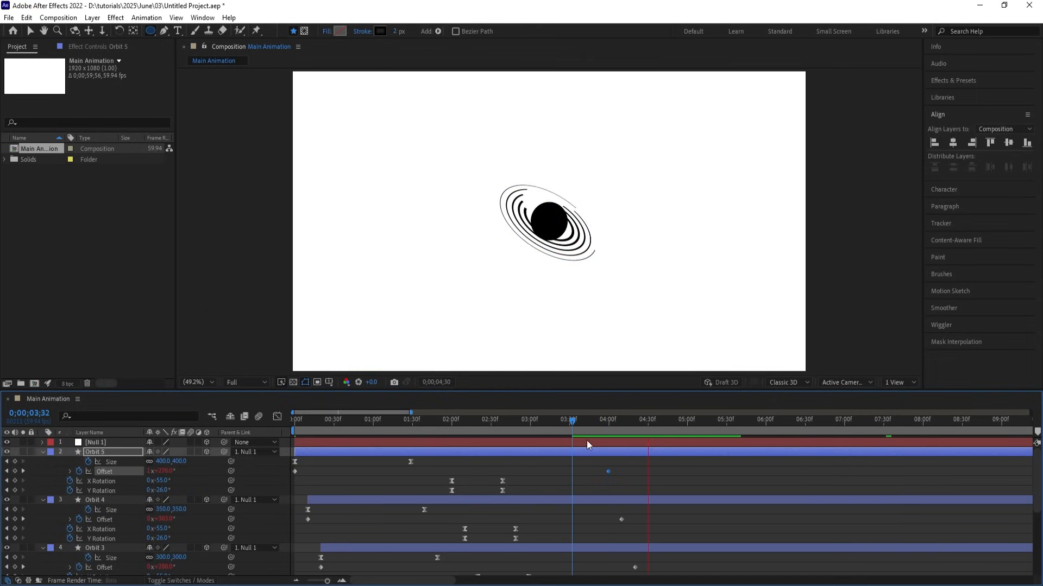
Set Orbit 3's final Offset to 4 revolutions and Orbit 2's to 8.
{"action": "key", "text": "j"}
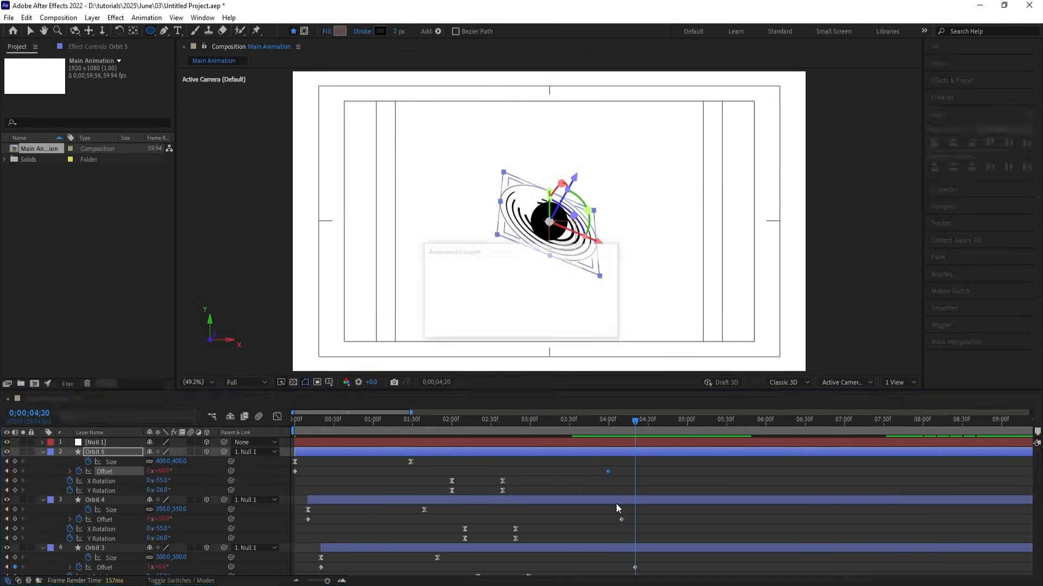
{"action": "scroll", "coordinate": [158, 534], "scroll_direction": "down", "scroll_amount": 1}
{"action": "left_click", "coordinate": [150, 539]}
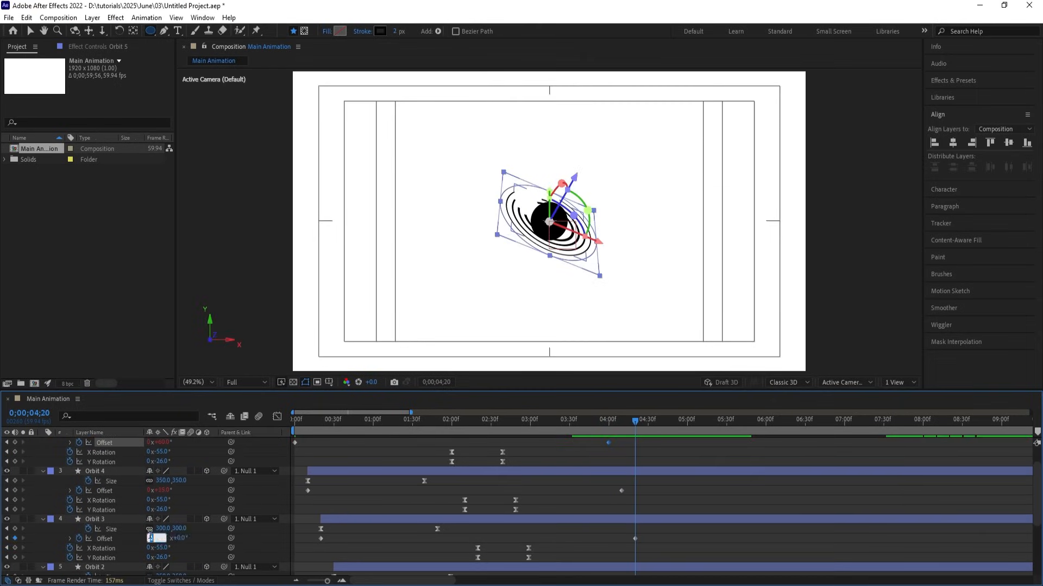
{"action": "type", "text": "4"}
{"action": "left_click", "coordinate": [617, 517]}
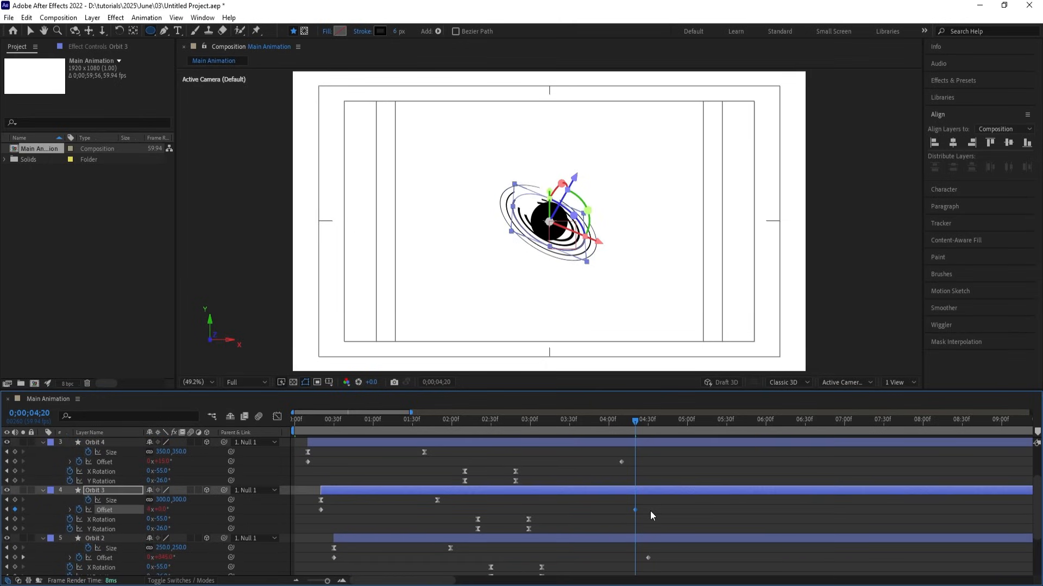
{"action": "key", "text": "k"}
{"action": "scroll", "coordinate": [650, 510], "scroll_direction": "down", "scroll_amount": 3}
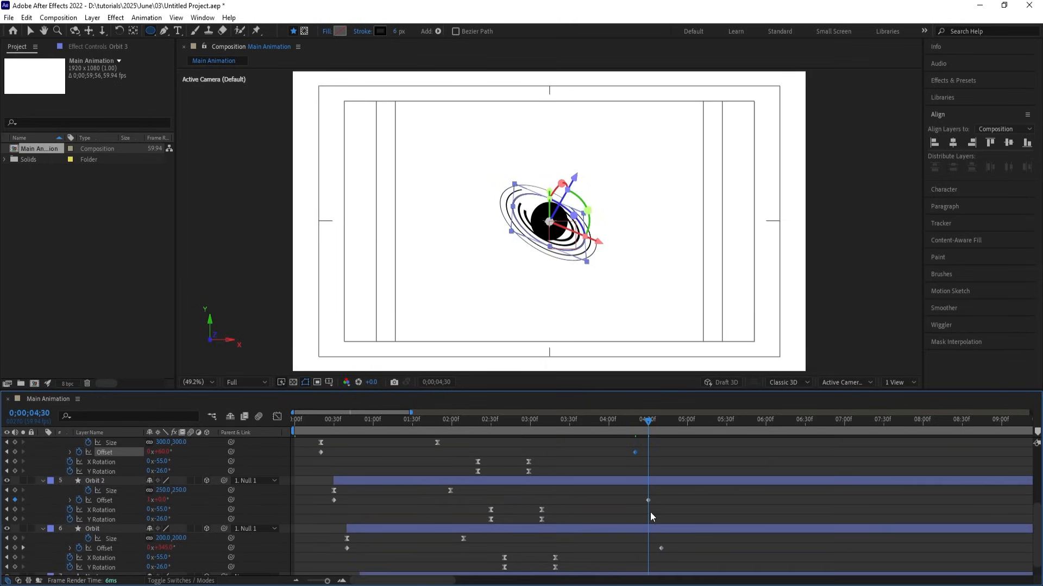
{"action": "left_click", "coordinate": [149, 499]}
{"action": "type", "text": "8"}
{"action": "key", "text": "Return"}
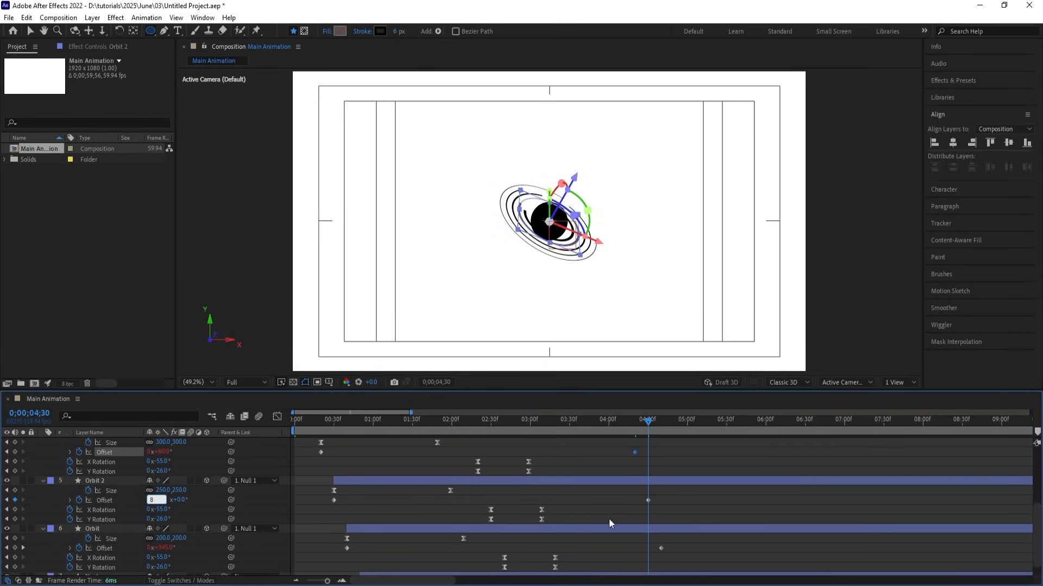
Preview the faster ring spins from the start of the animation.
{"action": "scroll", "coordinate": [706, 511], "scroll_direction": "down", "scroll_amount": 1}
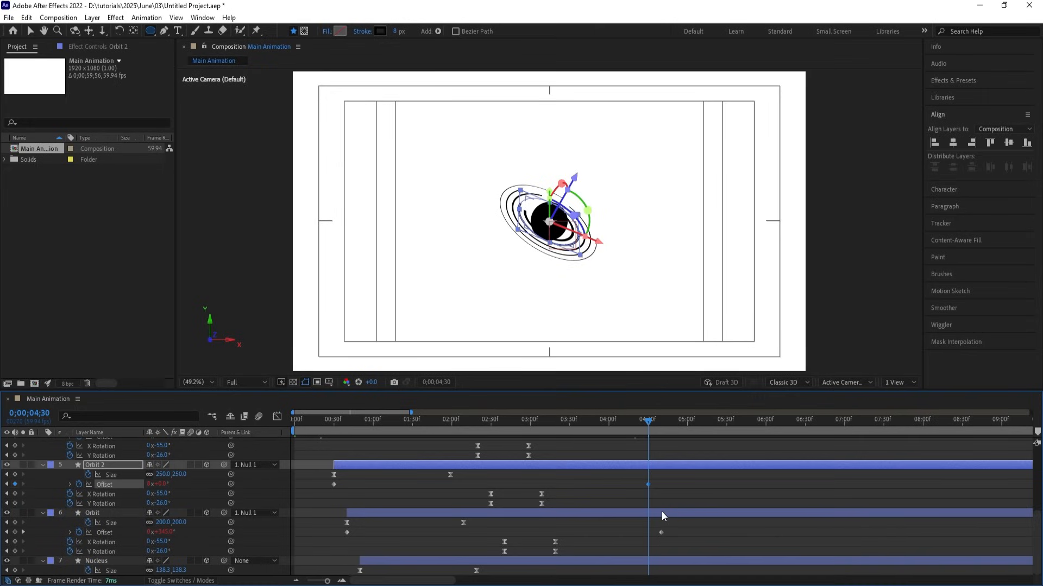
{"action": "key", "text": "space"}
{"action": "key", "text": "space"}
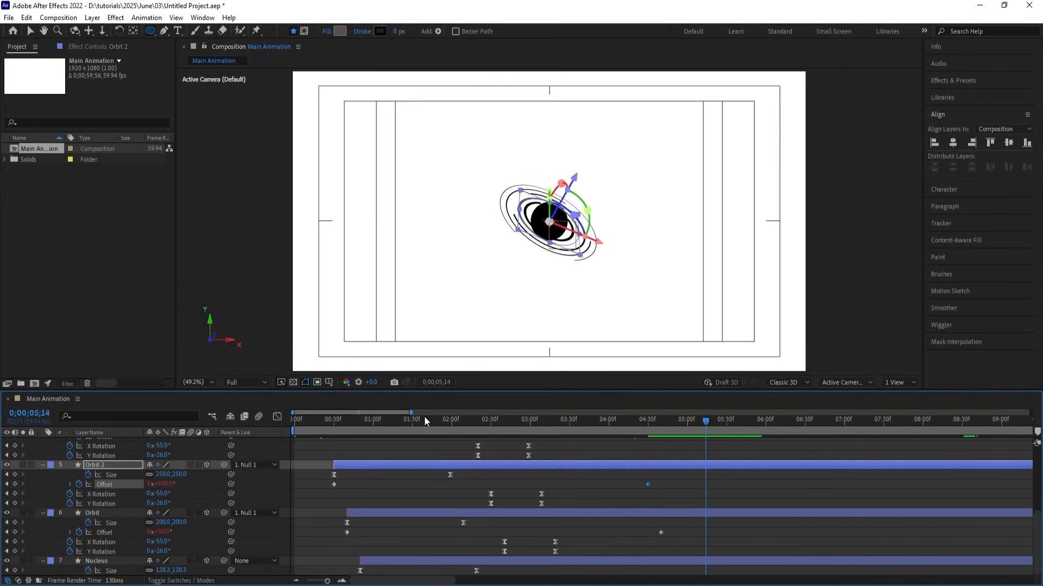
{"action": "key", "text": "Home"}
{"action": "key", "text": "space"}
{"action": "scroll", "coordinate": [343, 468], "scroll_direction": "up", "scroll_amount": 5}
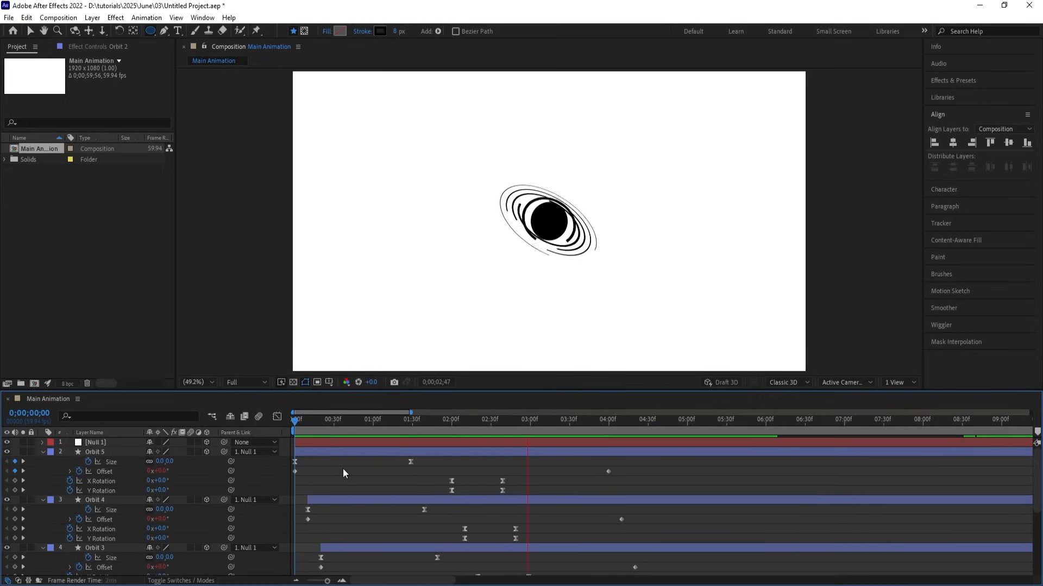
Collapse the layers, replay the animation from the beginning, and stop it at 0;00;03;32.
{"action": "key", "text": "space"}
{"action": "key", "text": "u"}
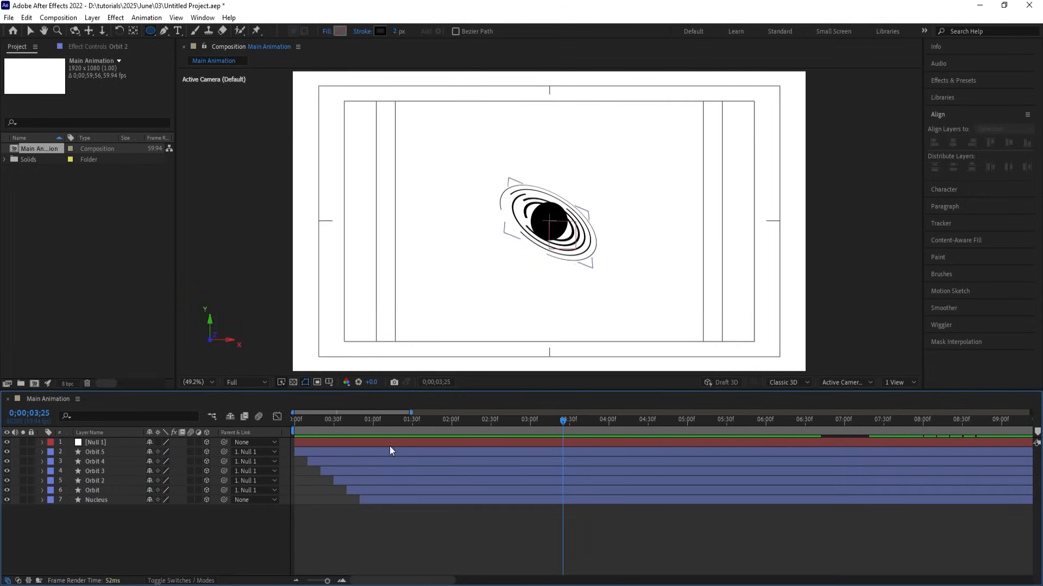
{"action": "key", "text": "space"}
{"action": "key", "text": "space"}
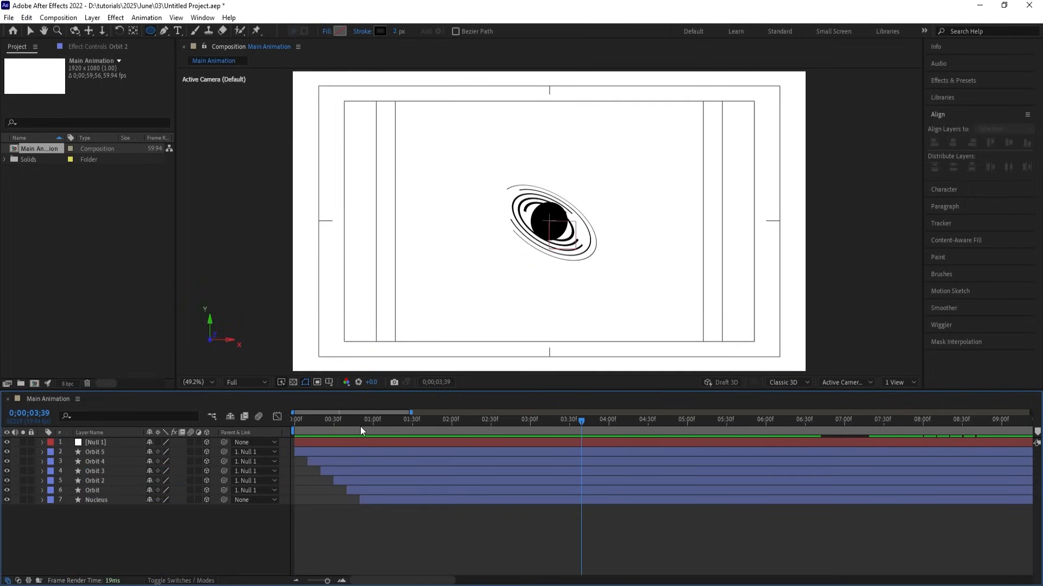
{"action": "key", "text": "Home"}
{"action": "key", "text": "space"}
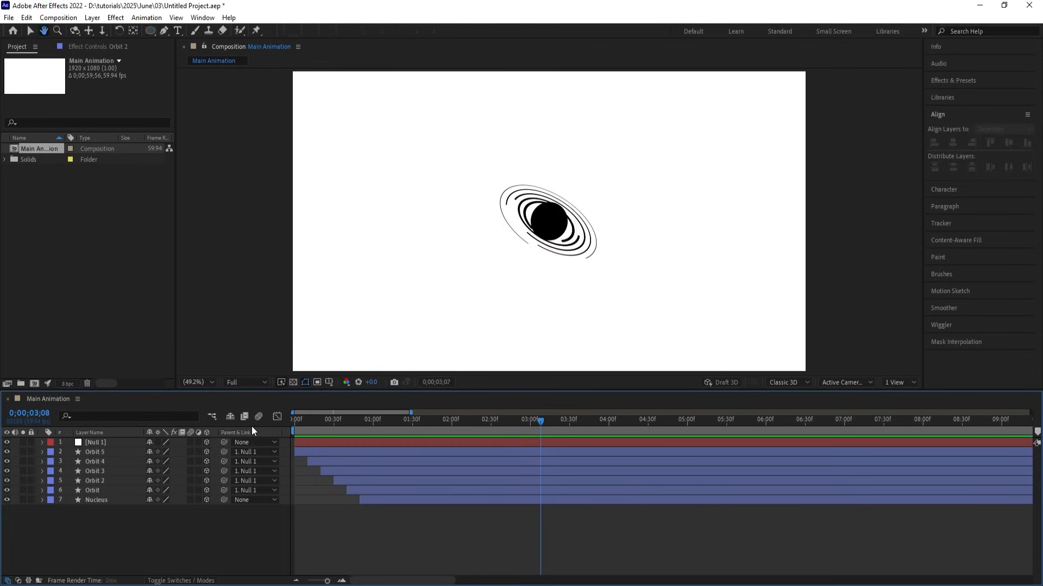
{"action": "key", "text": "space"}
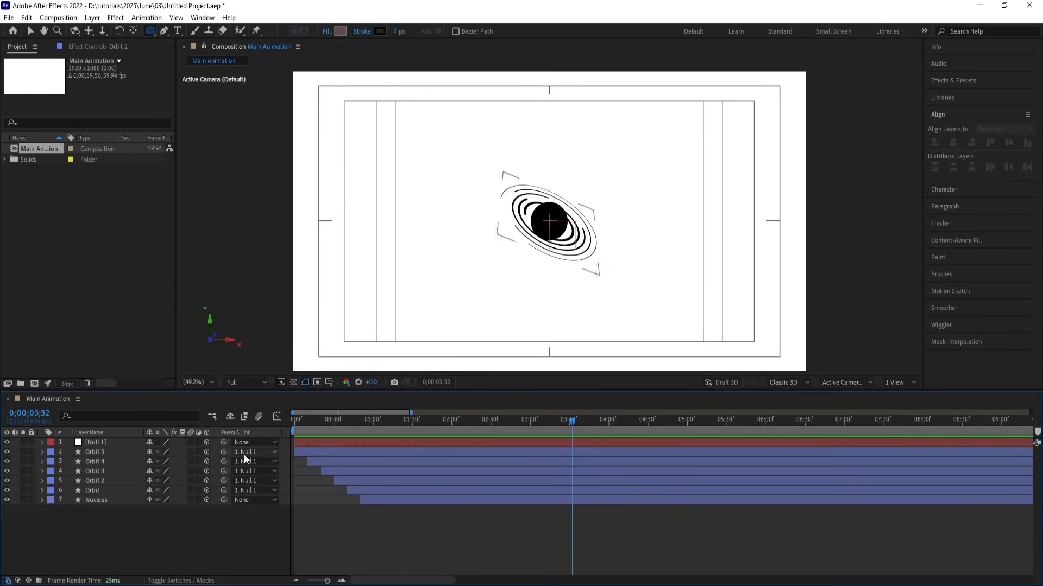
Try scaling Null 1 to 179% and preview it, then undo back to 100%.
{"action": "left_click", "coordinate": [94, 441]}
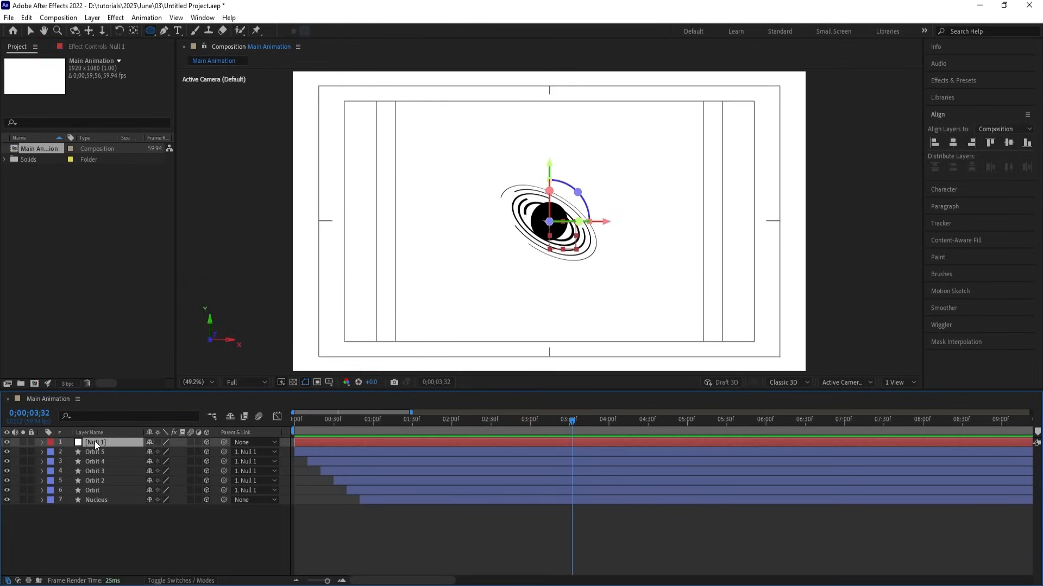
{"action": "key", "text": "s"}
{"action": "left_click_drag", "start_coordinate": [166, 455], "coordinate": [208, 445]}
{"action": "key", "text": "Home"}
{"action": "key", "text": "space"}
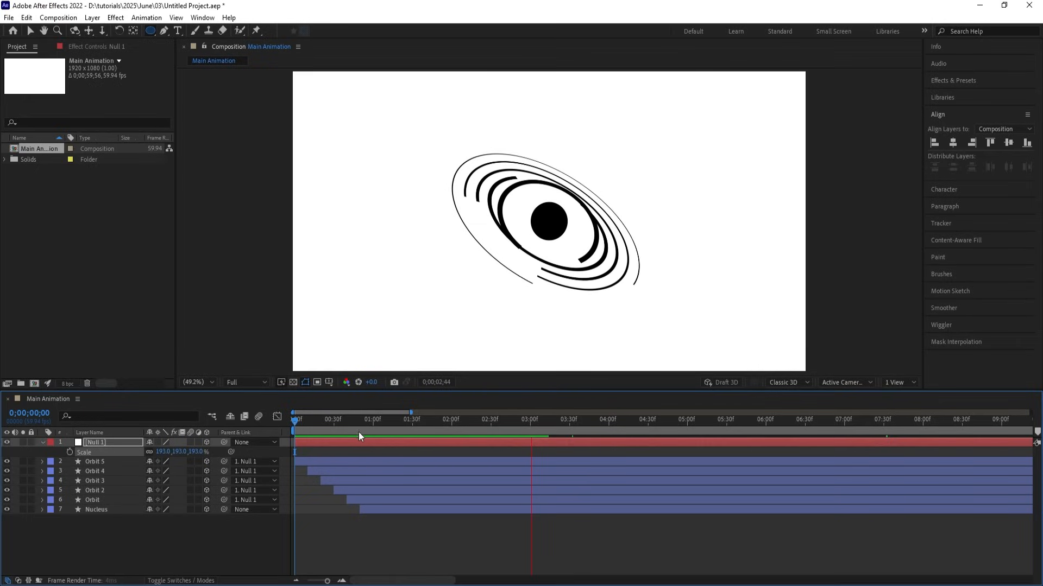
{"action": "key", "text": "ctrl+z"}
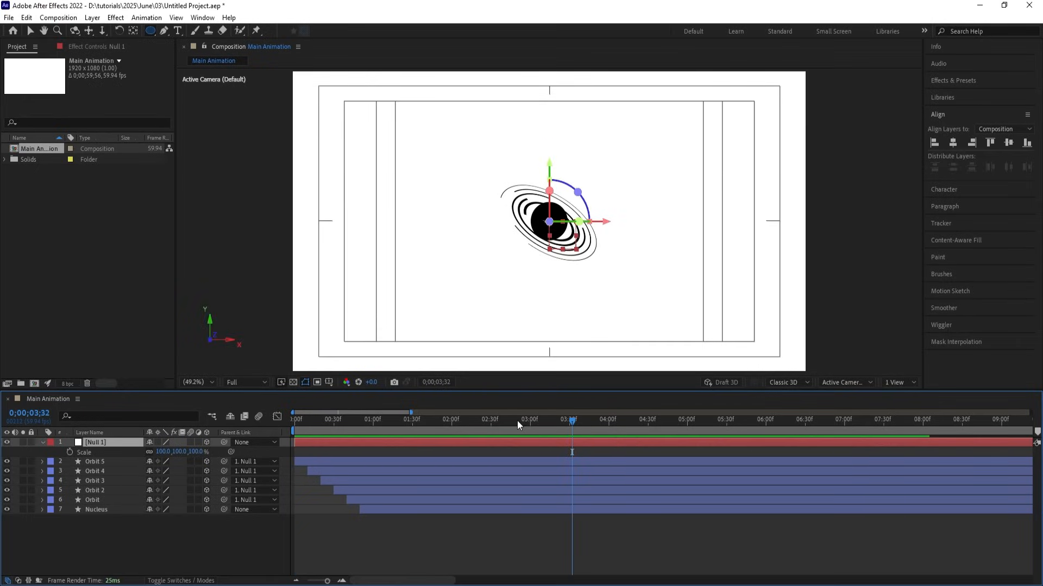
{"action": "left_click_drag", "start_coordinate": [517, 420], "coordinate": [449, 420]}
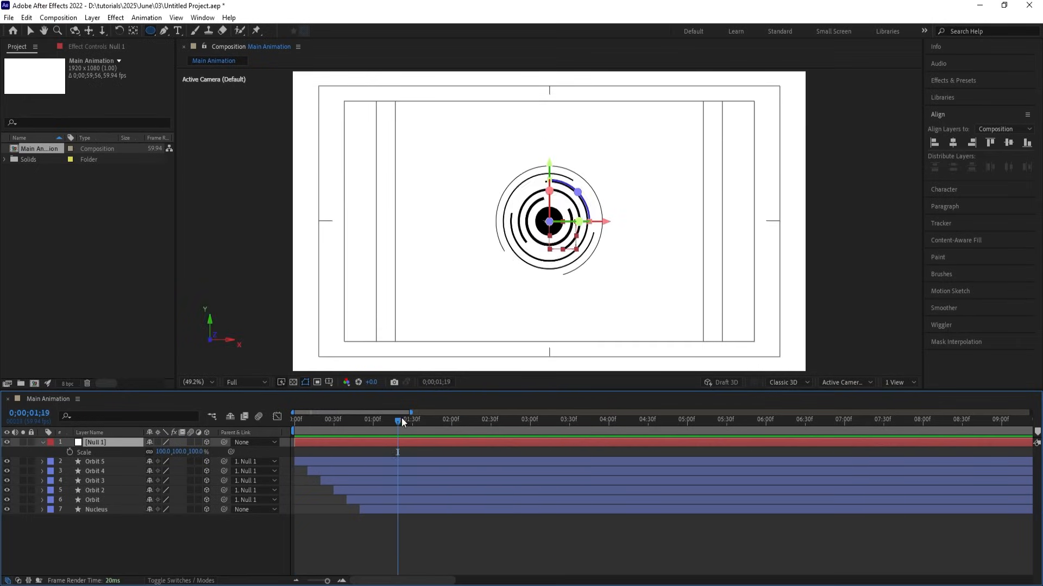
{"action": "key", "text": "space"}
{"action": "key", "text": "space"}
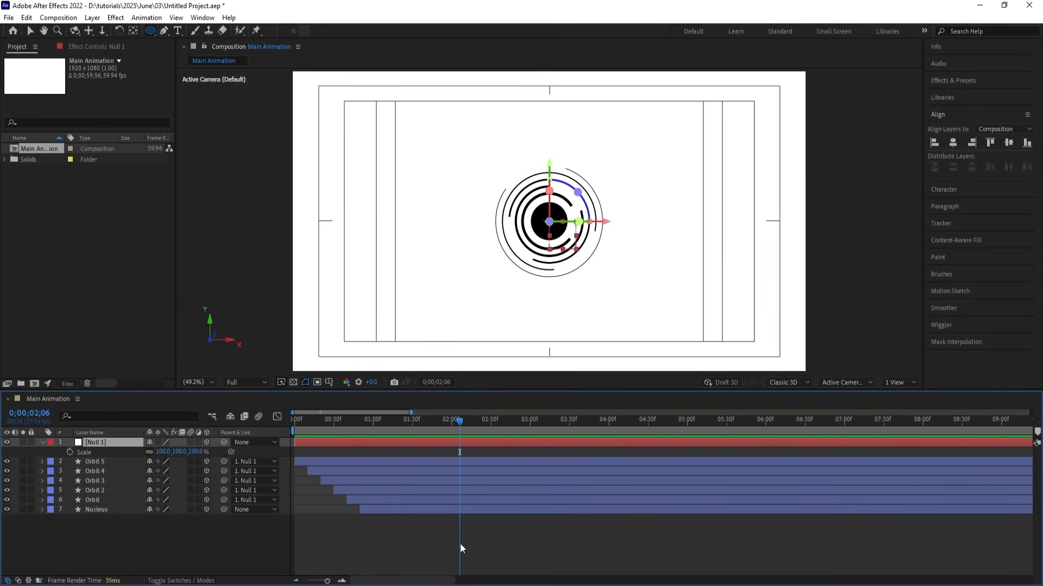
Add a Null 1 Scale keyframe at 100% at 2;00.
{"action": "left_click", "coordinate": [461, 543]}
{"action": "key", "text": "u"}
{"action": "key", "text": "j"}
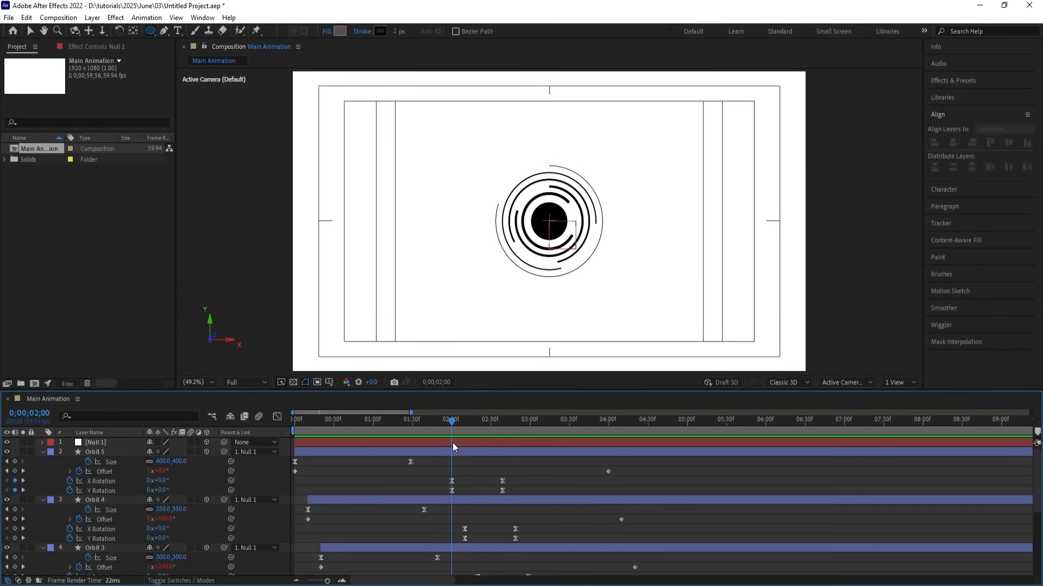
{"action": "left_click", "coordinate": [452, 442]}
{"action": "key", "text": "alt+shift+s"}
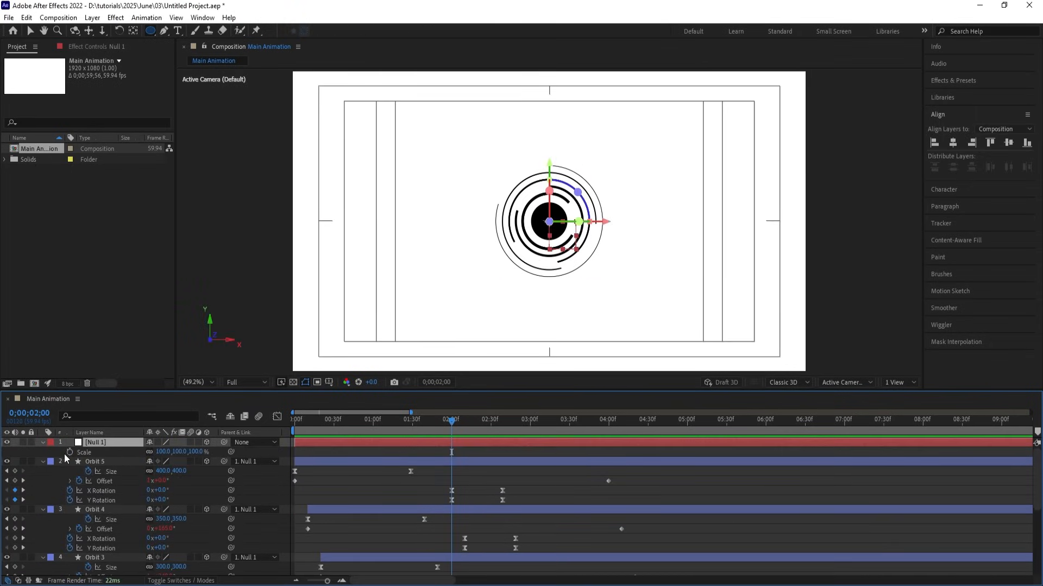
Scale Null 1 to 162% at 3;19 and select both Scale keyframes.
{"action": "scroll", "coordinate": [574, 457], "scroll_direction": "down", "scroll_amount": 3}
{"action": "scroll", "coordinate": [572, 454], "scroll_direction": "down", "scroll_amount": 2}
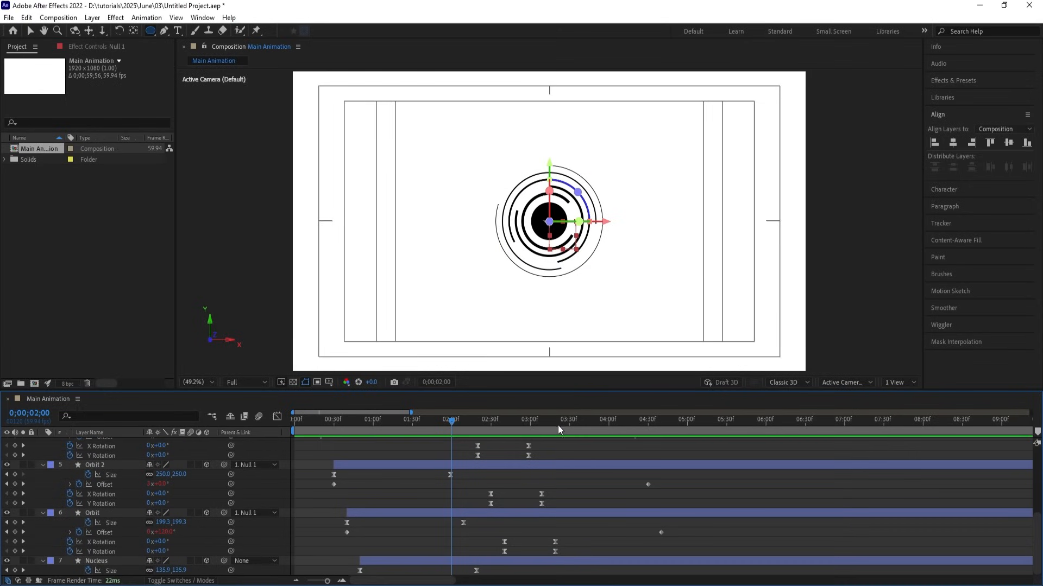
{"action": "left_click_drag", "start_coordinate": [544, 429], "coordinate": [555, 438]}
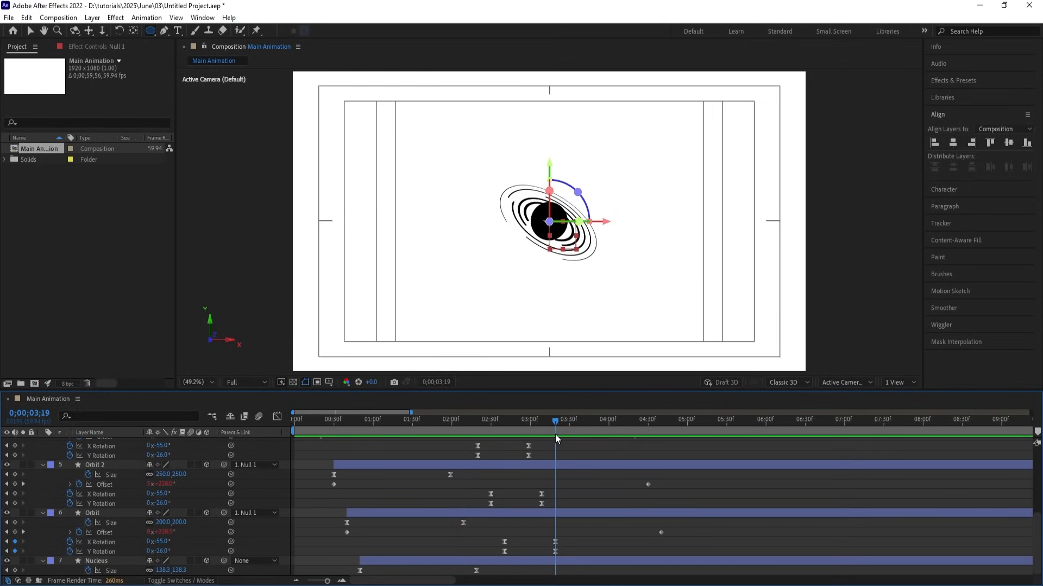
{"action": "scroll", "coordinate": [586, 546], "scroll_direction": "up", "scroll_amount": 5}
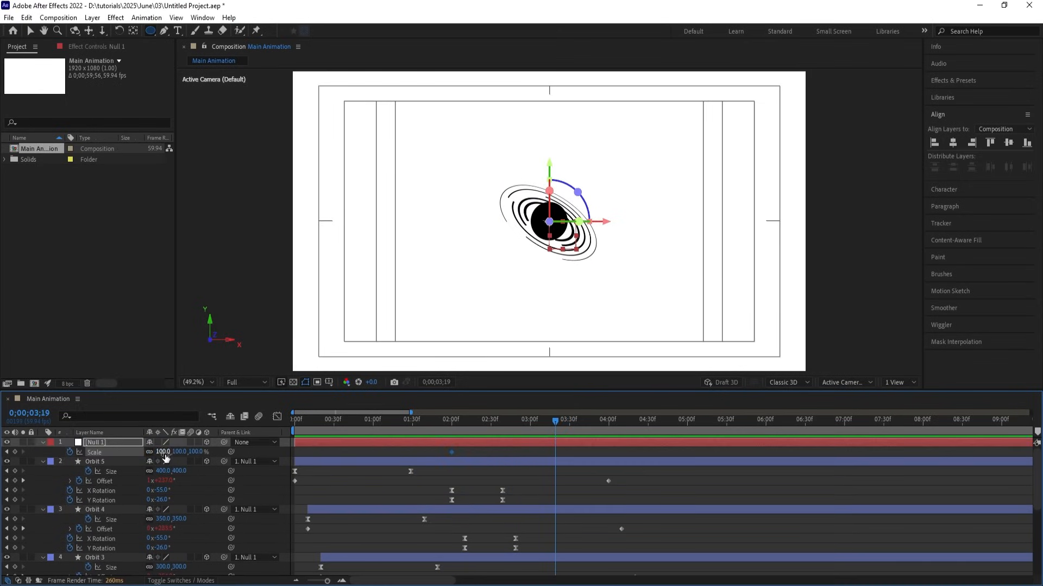
{"action": "left_click_drag", "start_coordinate": [165, 455], "coordinate": [191, 450]}
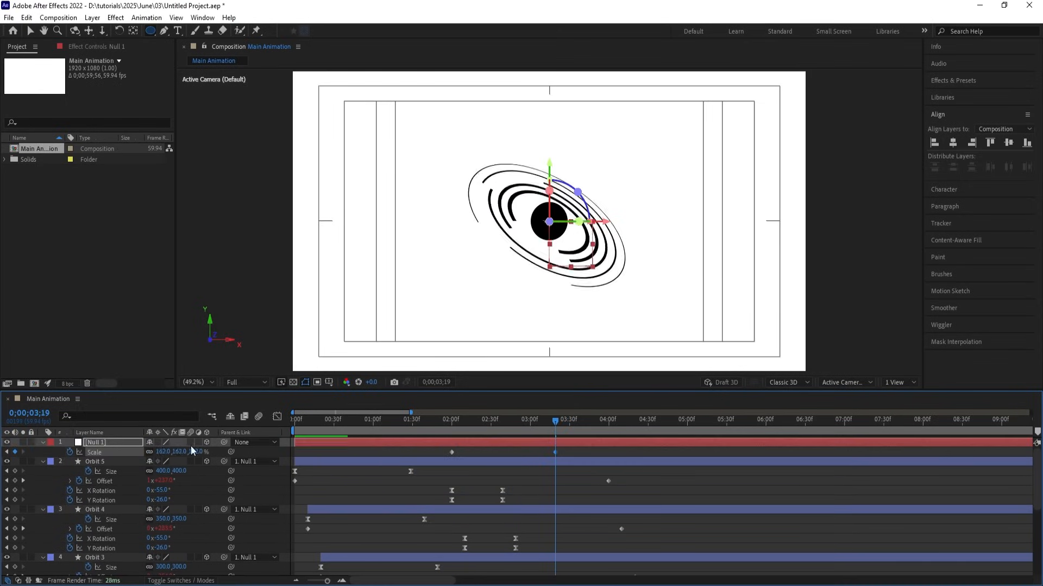
{"action": "left_click_drag", "start_coordinate": [436, 450], "coordinate": [611, 455]}
Raise the ease influence on both Null 1 Scale keyframes to about 63% in the Graph Editor.
{"action": "left_click", "coordinate": [277, 417]}
{"action": "left_click_drag", "start_coordinate": [617, 506], "coordinate": [416, 557]}
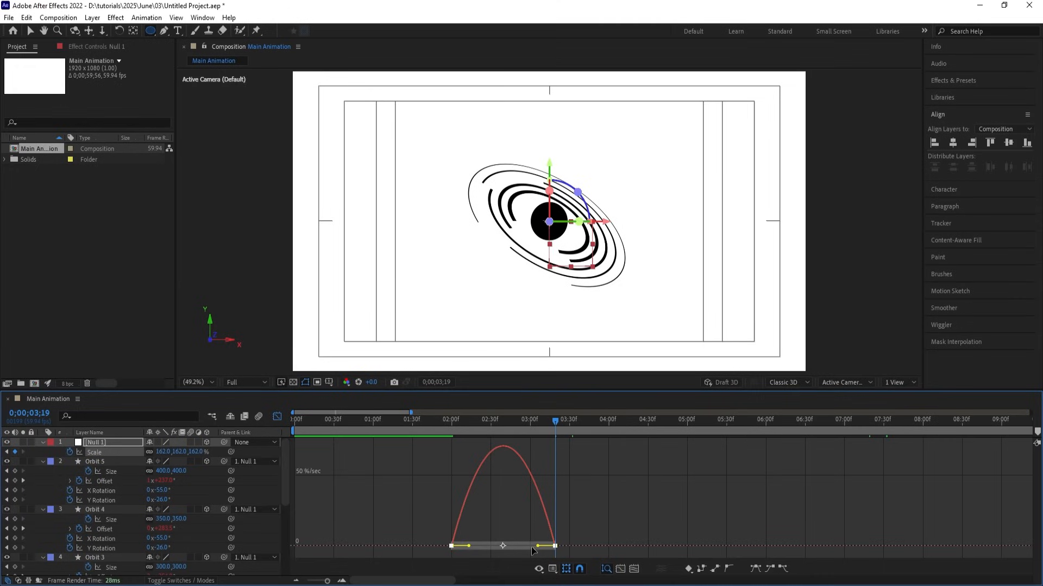
{"action": "left_click_drag", "start_coordinate": [536, 546], "coordinate": [484, 548]}
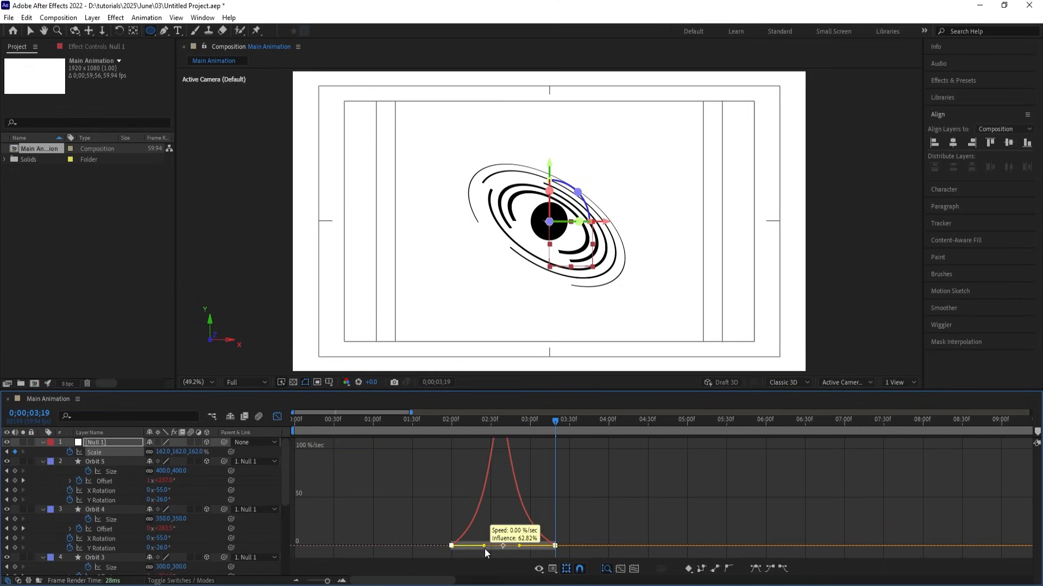
{"action": "left_click", "coordinate": [276, 416]}
Preview the growing orbits from the beginning.
{"action": "key", "text": "Home"}
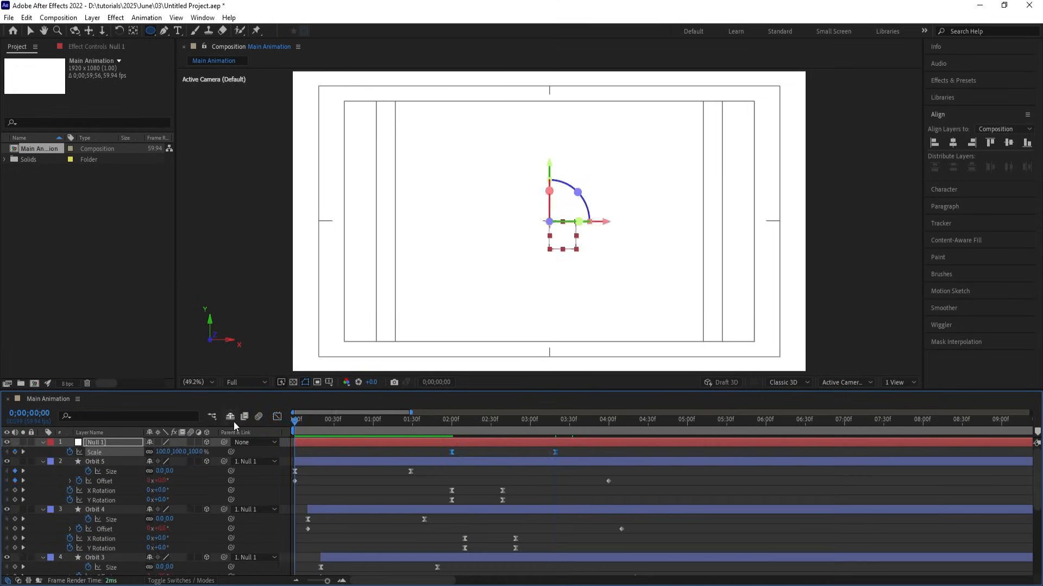
{"action": "key", "text": "space"}
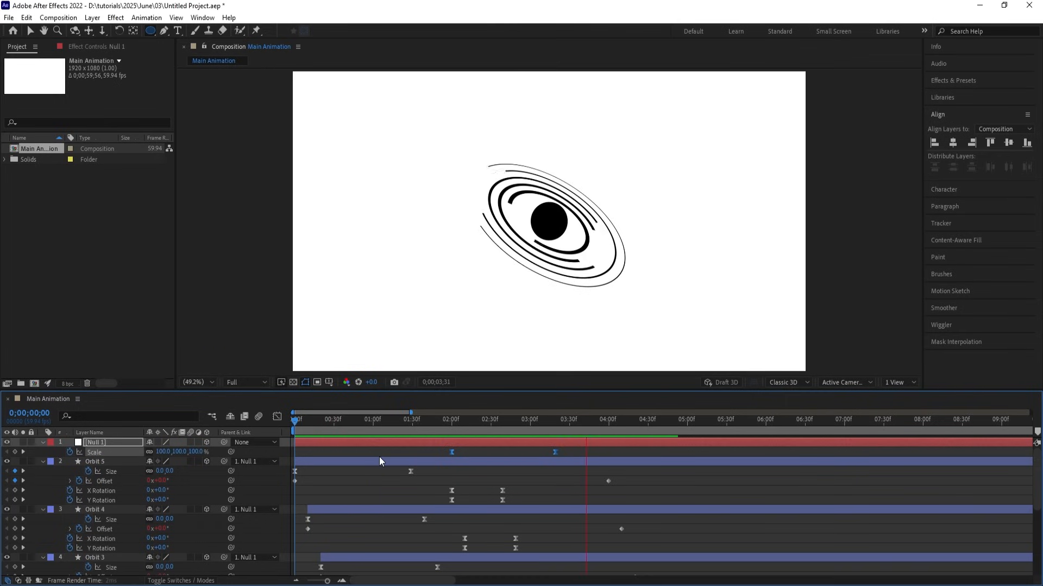
{"action": "left_click", "coordinate": [360, 452]}
Select Orbit 5 through Orbit and filter their properties by 'cap'.
{"action": "key", "text": "u"}
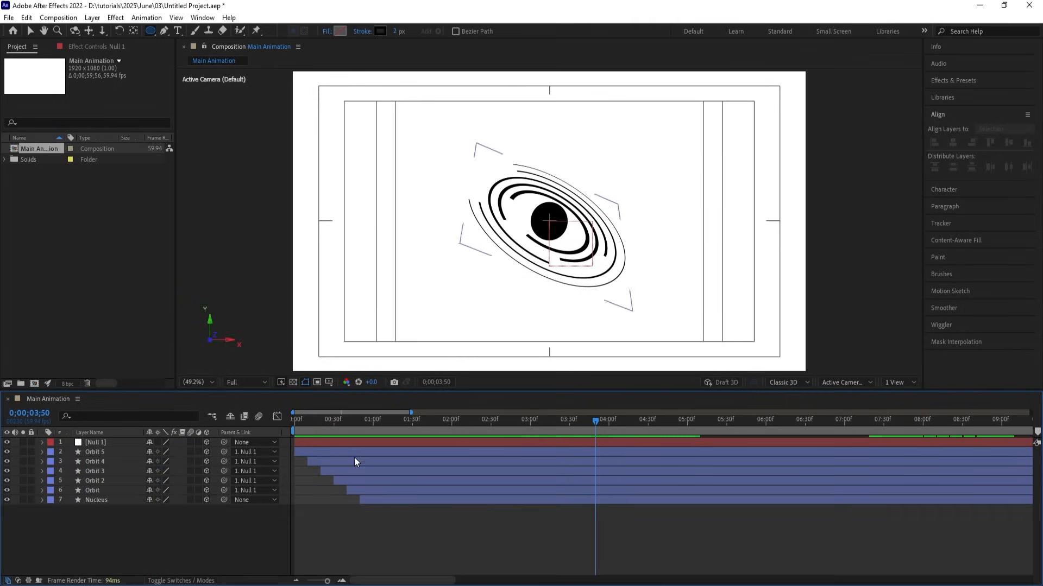
{"action": "left_click", "coordinate": [102, 454]}
{"action": "left_click", "coordinate": [102, 490], "text": "shift"}
{"action": "left_click", "coordinate": [89, 416]}
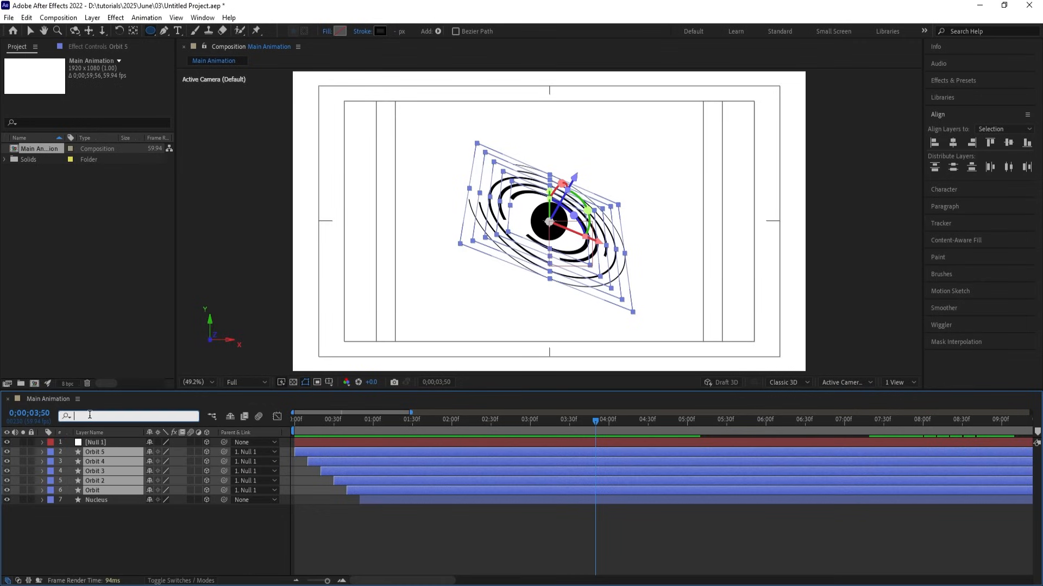
{"action": "type", "text": "cap"}
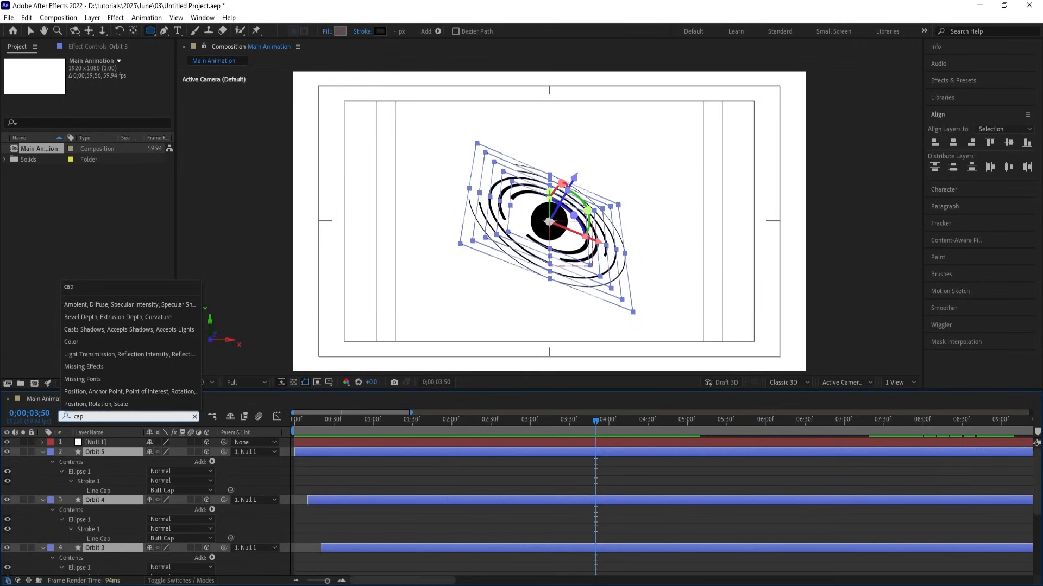
{"action": "left_click", "coordinate": [237, 476]}
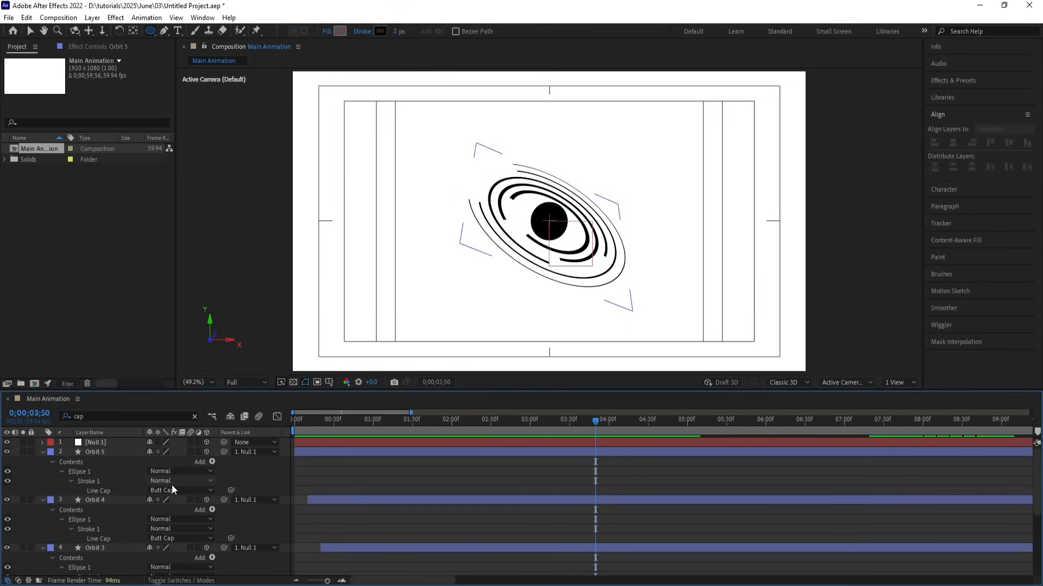
Set Line Cap to Round Cap on Orbit 5, Orbit 4, Orbit 3, Orbit 2 and Orbit.
{"action": "left_click", "coordinate": [171, 489]}
{"action": "left_click", "coordinate": [181, 516]}
{"action": "left_click", "coordinate": [174, 538]}
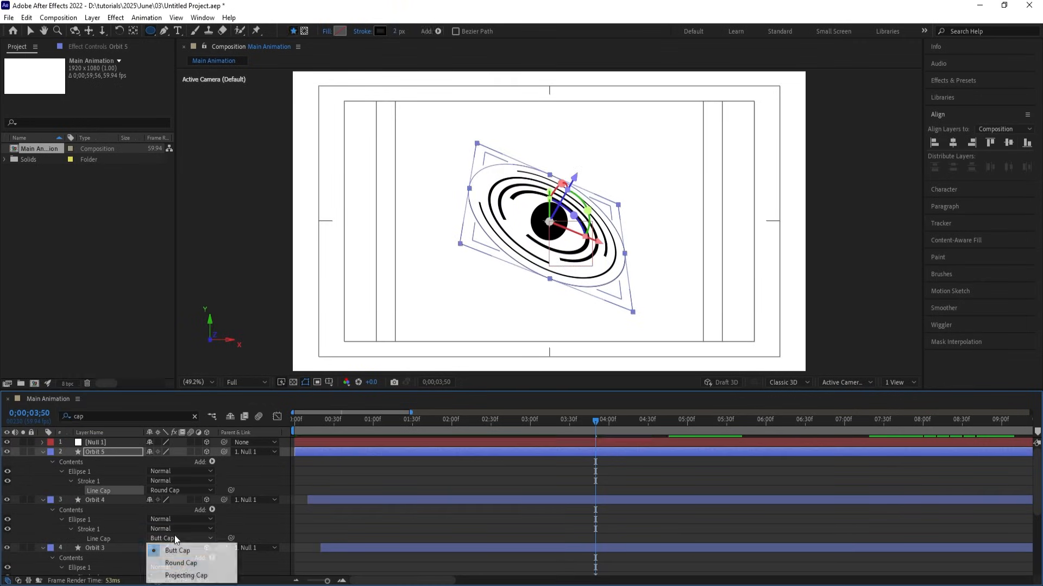
{"action": "left_click", "coordinate": [180, 568]}
{"action": "scroll", "coordinate": [224, 523], "scroll_direction": "down", "scroll_amount": 2}
{"action": "left_click", "coordinate": [181, 528]}
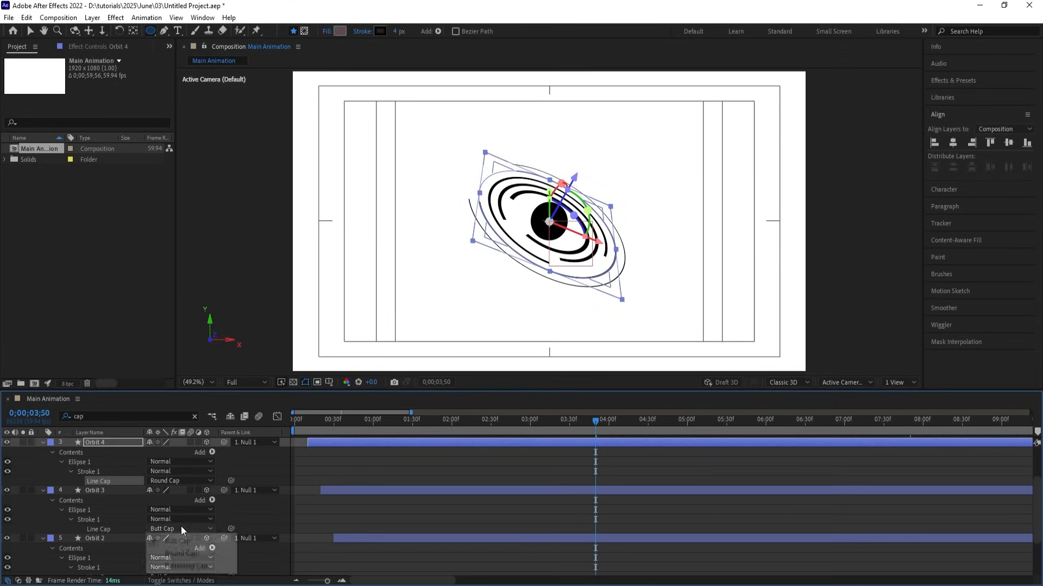
{"action": "left_click", "coordinate": [181, 553]}
{"action": "scroll", "coordinate": [236, 552], "scroll_direction": "down", "scroll_amount": 1}
{"action": "left_click", "coordinate": [179, 548]}
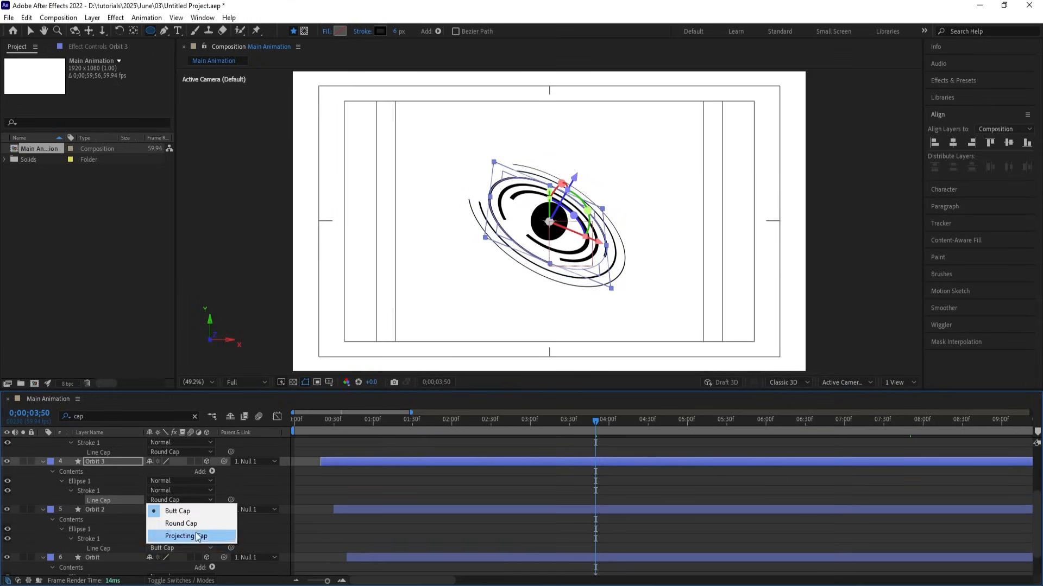
{"action": "left_click", "coordinate": [188, 524]}
{"action": "scroll", "coordinate": [240, 538], "scroll_direction": "down", "scroll_amount": 1}
{"action": "left_click", "coordinate": [181, 561]}
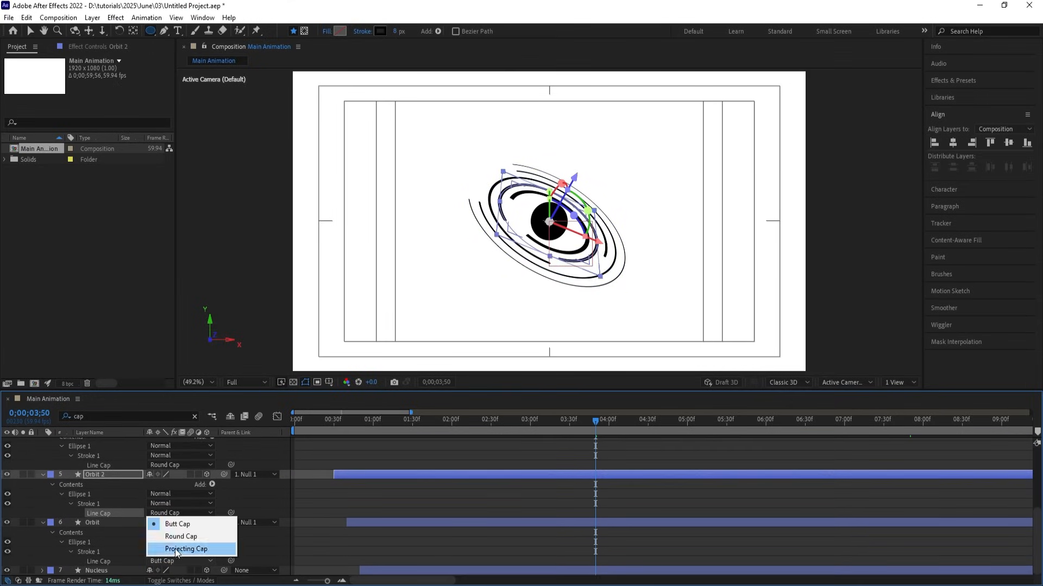
{"action": "left_click", "coordinate": [173, 537]}
{"action": "left_click", "coordinate": [334, 545]}
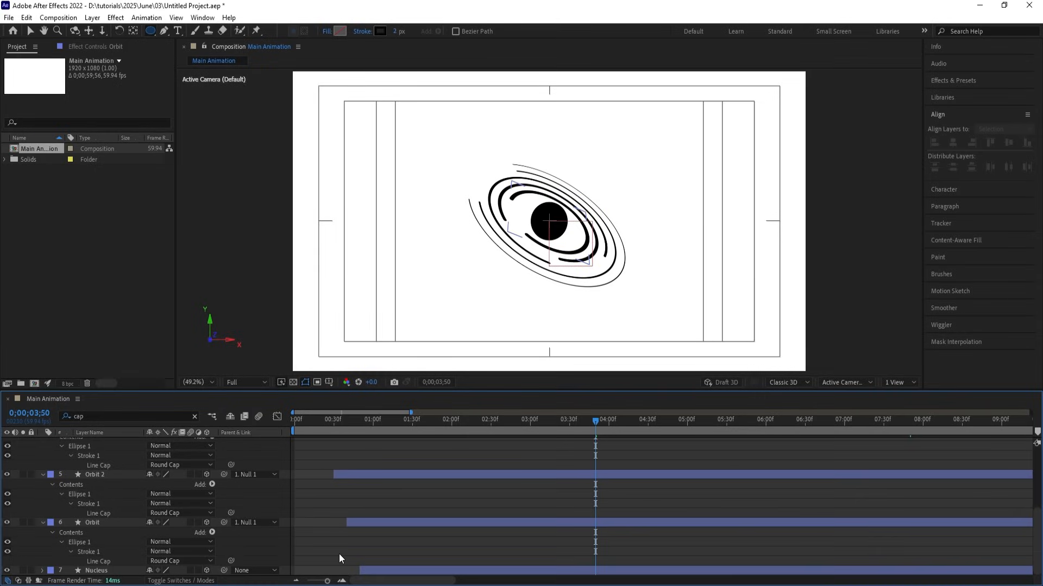
Play the animation from the start, stop near 4;20, and select Orbit 5 through Orbit.
{"action": "key", "text": "u"}
{"action": "key", "text": "u"}
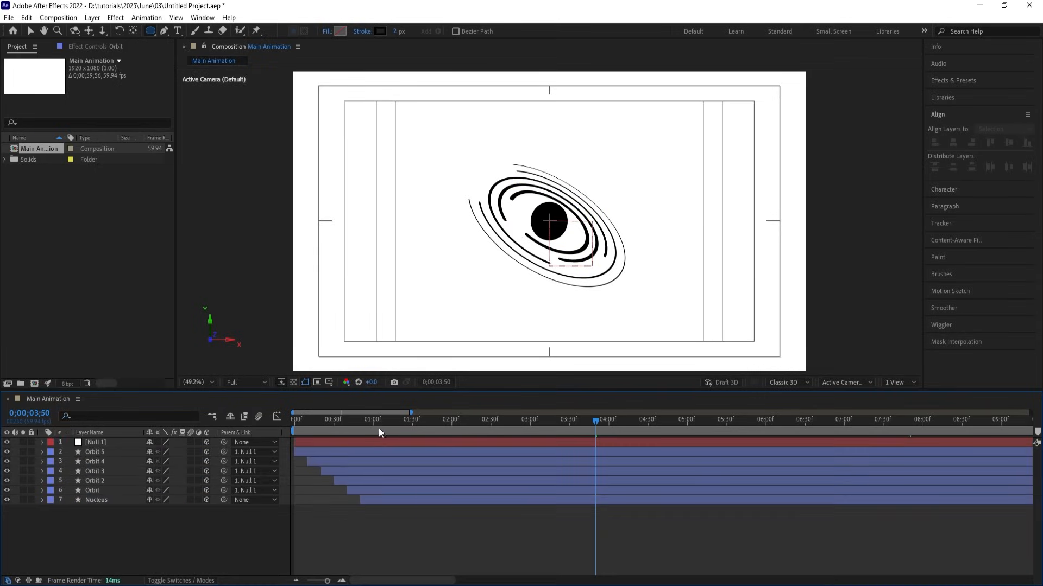
{"action": "left_click_drag", "start_coordinate": [379, 427], "coordinate": [234, 438]}
{"action": "key", "text": "space"}
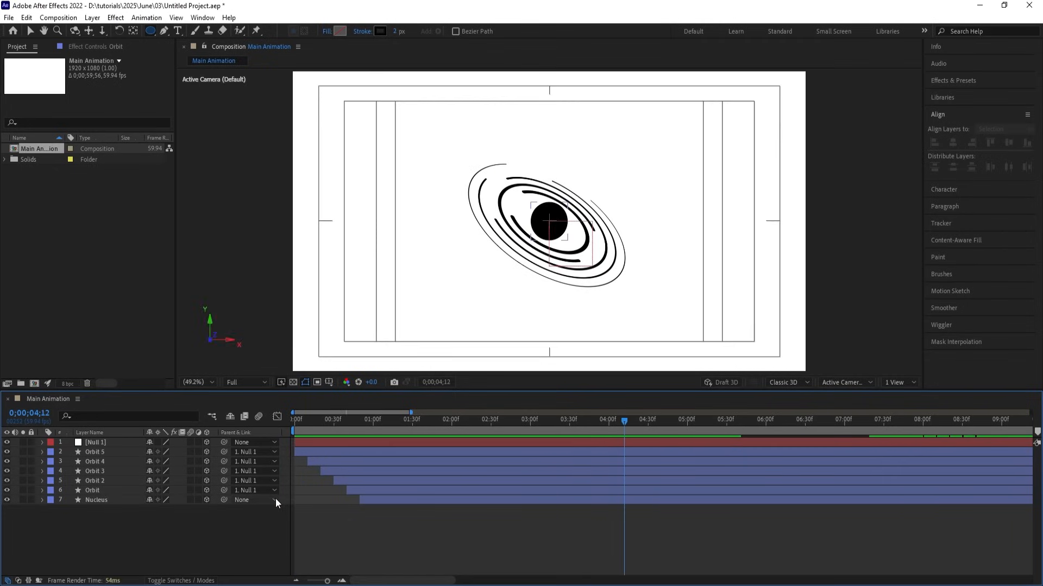
{"action": "key", "text": "space"}
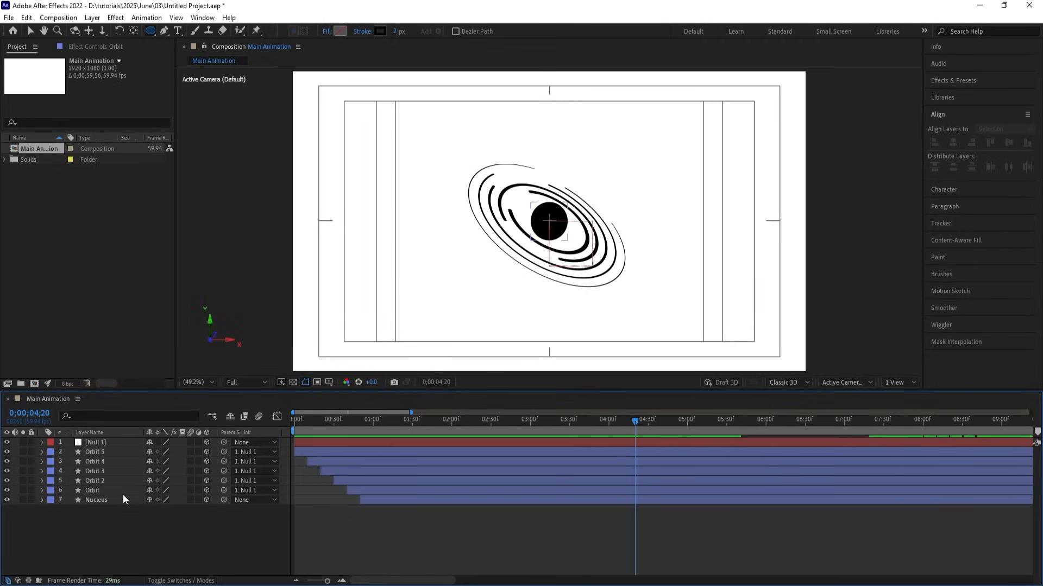
{"action": "left_click", "coordinate": [99, 490]}
{"action": "left_click", "coordinate": [99, 455], "text": "shift"}
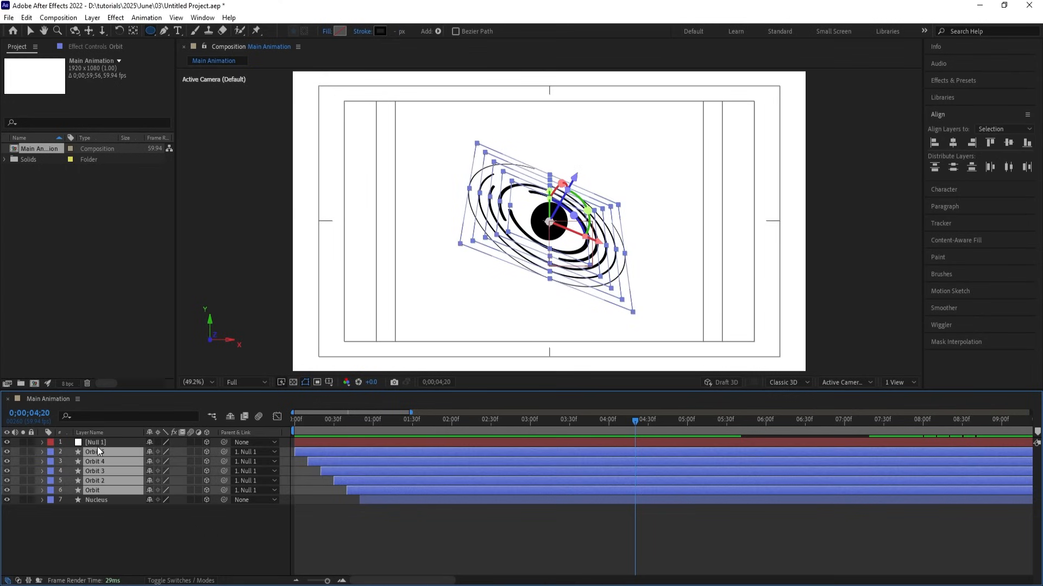
Paste Orbit 5's X/Y Rotation keyframes at 4;20 and time-reverse them.
{"action": "key", "text": "u"}
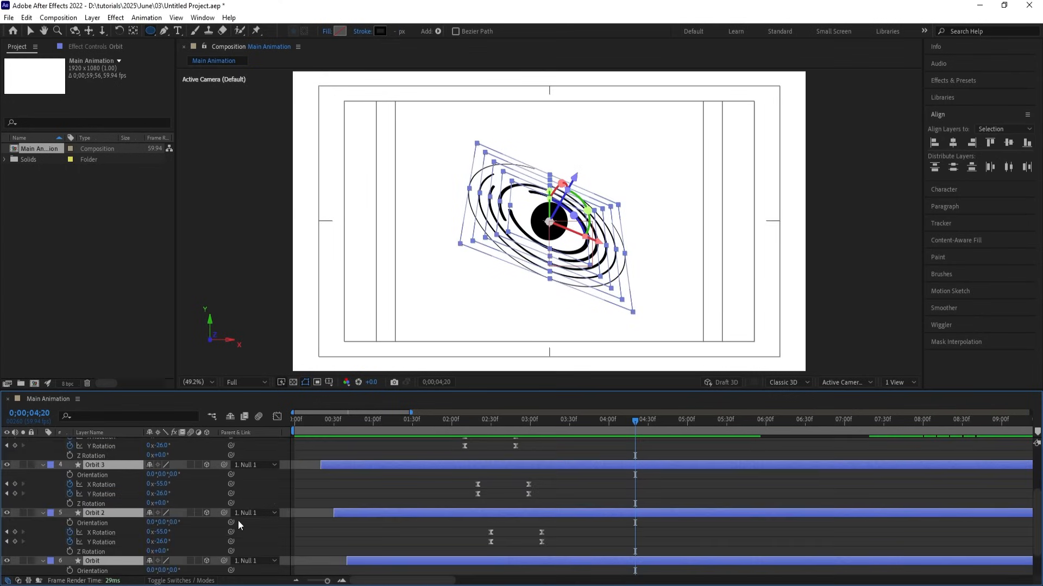
{"action": "key", "text": "r"}
{"action": "left_click_drag", "start_coordinate": [432, 467], "coordinate": [513, 487]}
{"action": "key", "text": "ctrl+v"}
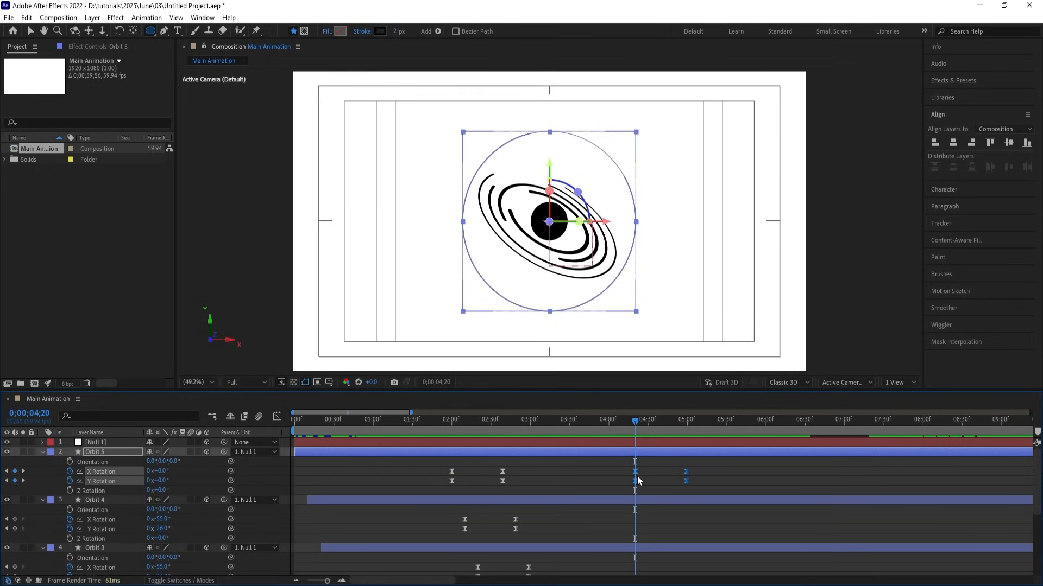
{"action": "right_click", "coordinate": [636, 476]}
{"action": "mouse_move", "coordinate": [700, 530]}
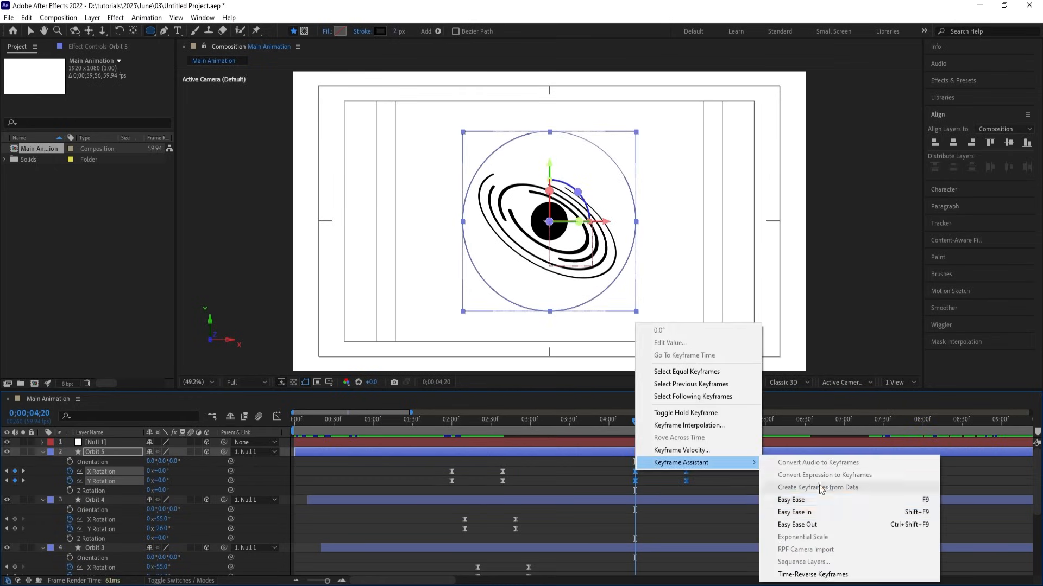
{"action": "left_click", "coordinate": [819, 575]}
{"action": "key", "text": "space"}
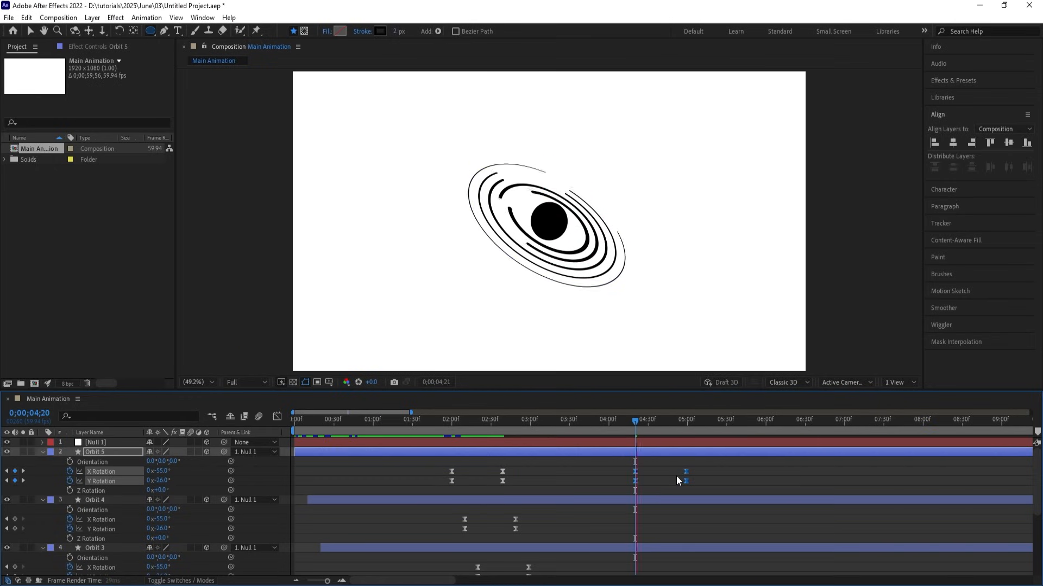
{"action": "key", "text": "space"}
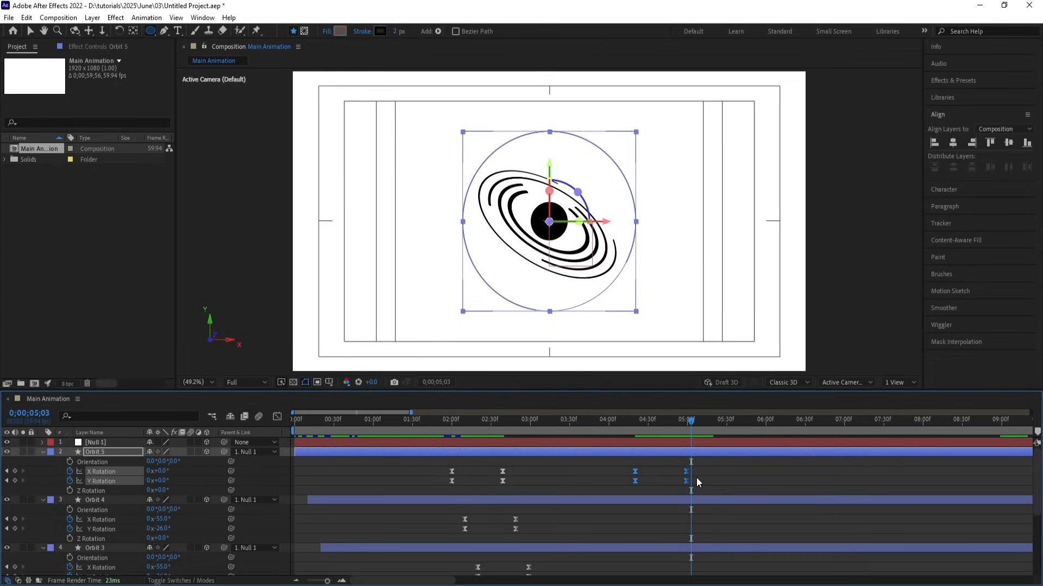
{"action": "key", "text": "j"}
Paste and time-reverse the X/Y Rotation keyframes of Orbit 4 and Orbit 3 at 4;20.
{"action": "left_click_drag", "start_coordinate": [565, 516], "coordinate": [431, 532]}
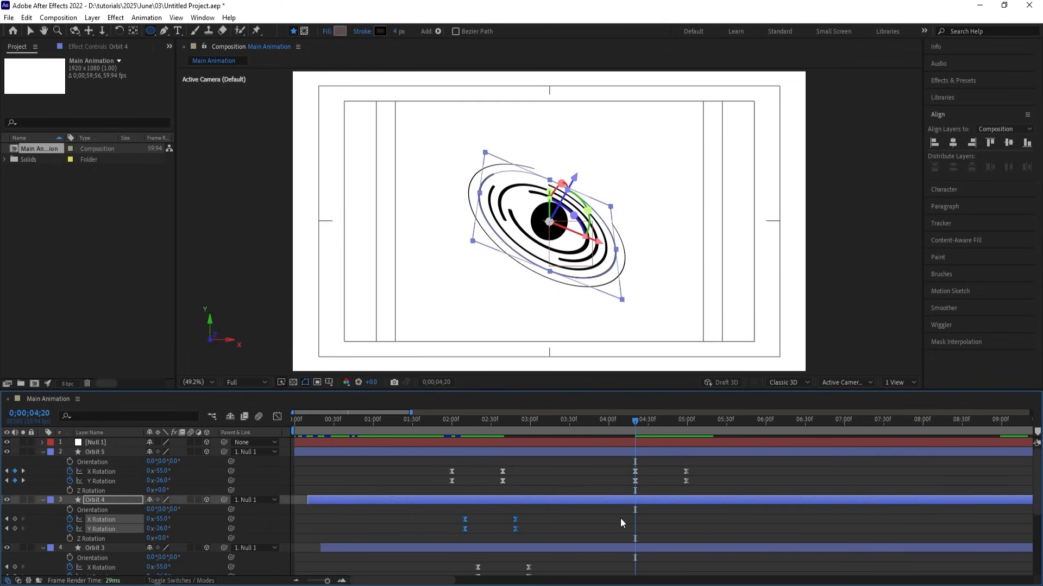
{"action": "key", "text": "ctrl+v"}
{"action": "right_click", "coordinate": [635, 519]}
{"action": "mouse_move", "coordinate": [706, 510]}
{"action": "left_click", "coordinate": [811, 511]}
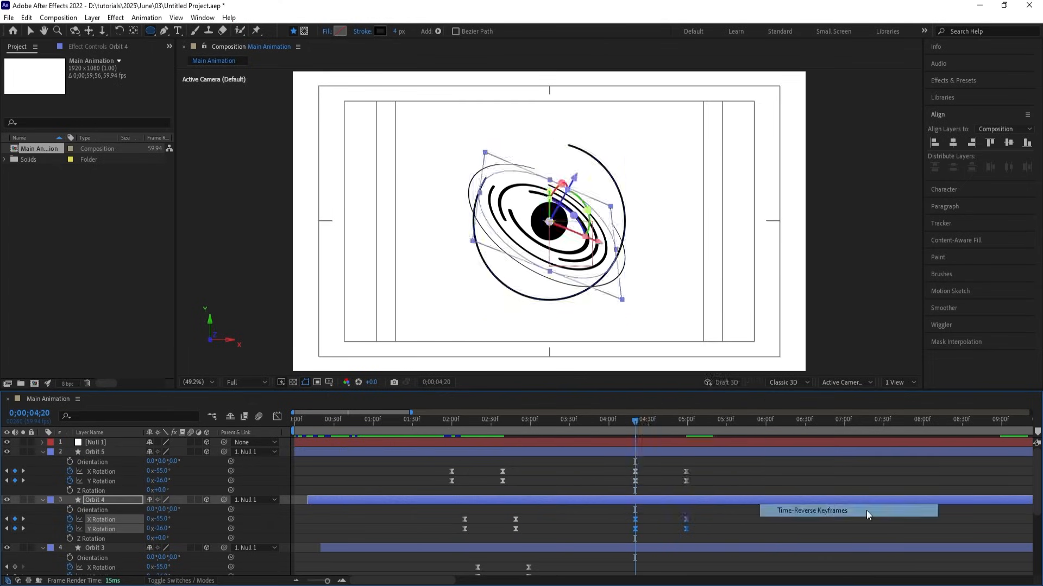
{"action": "scroll", "coordinate": [667, 519], "scroll_direction": "down", "scroll_amount": 2}
{"action": "left_click_drag", "start_coordinate": [565, 509], "coordinate": [449, 529]}
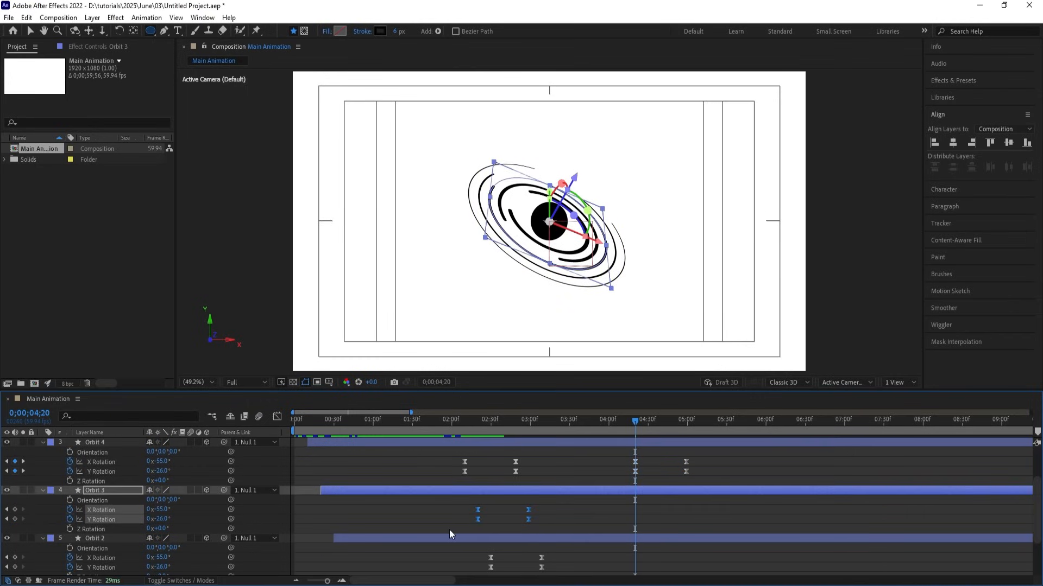
{"action": "key", "text": "ctrl+c"}
{"action": "key", "text": "ctrl+v"}
{"action": "scroll", "coordinate": [562, 547], "scroll_direction": "down", "scroll_amount": 3}
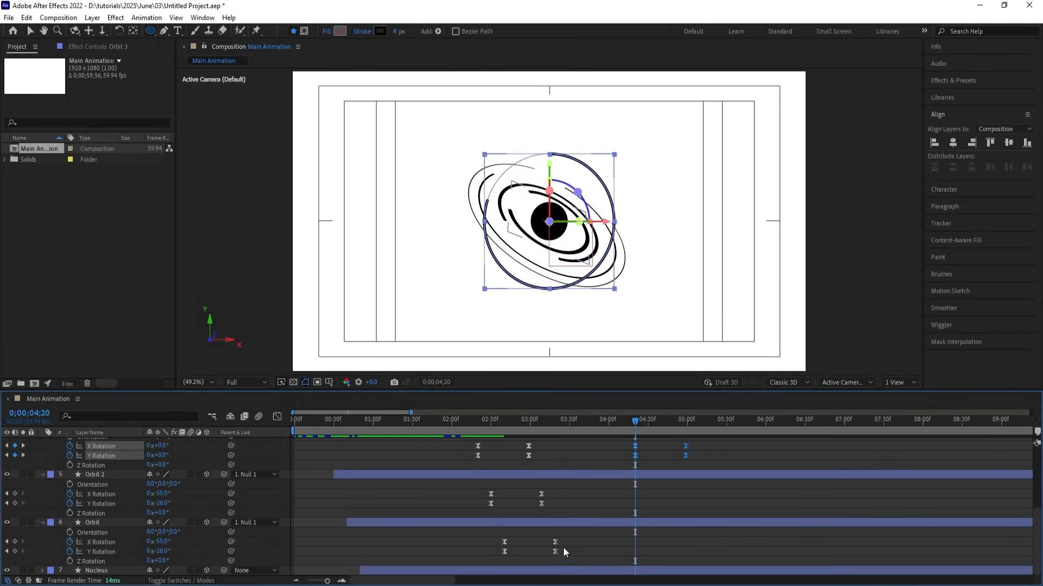
{"action": "right_click", "coordinate": [637, 458]}
{"action": "mouse_move", "coordinate": [662, 443]}
{"action": "left_click", "coordinate": [804, 554]}
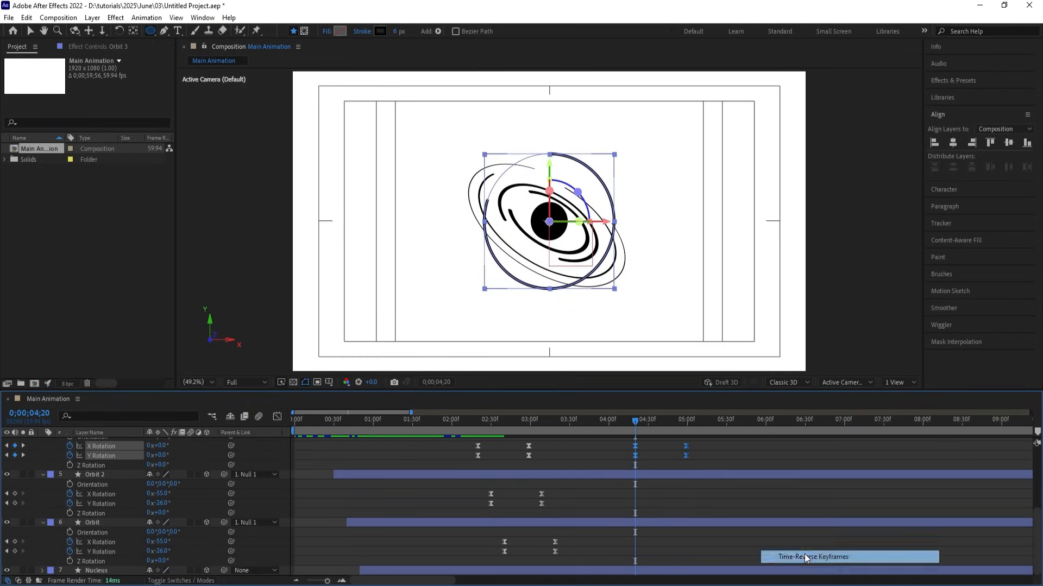
Paste and time-reverse the X/Y Rotation keyframes of Orbit 2 and Orbit at 4;20.
{"action": "left_click_drag", "start_coordinate": [567, 490], "coordinate": [426, 520]}
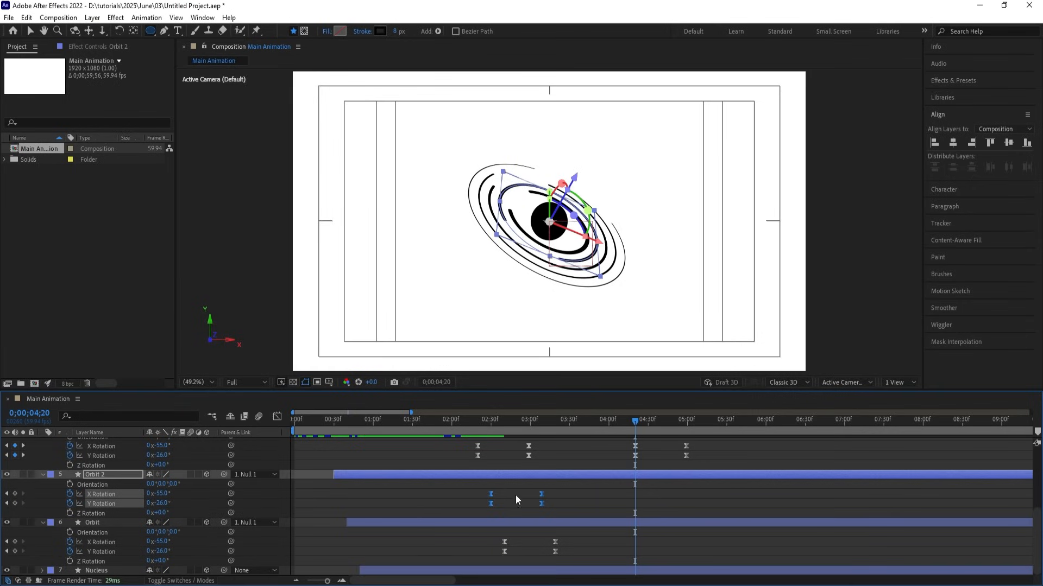
{"action": "key", "text": "ctrl+c"}
{"action": "key", "text": "ctrl+v"}
{"action": "right_click", "coordinate": [637, 503]}
{"action": "mouse_move", "coordinate": [654, 496]}
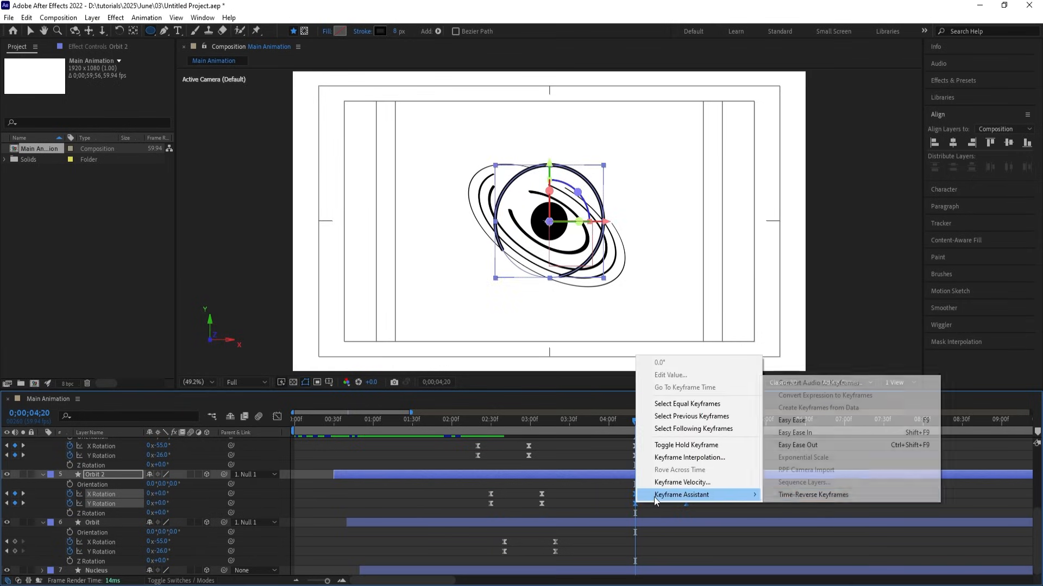
{"action": "left_click", "coordinate": [798, 498]}
{"action": "left_click_drag", "start_coordinate": [577, 526], "coordinate": [491, 553]}
{"action": "key", "text": "ctrl+c"}
{"action": "key", "text": "ctrl+v"}
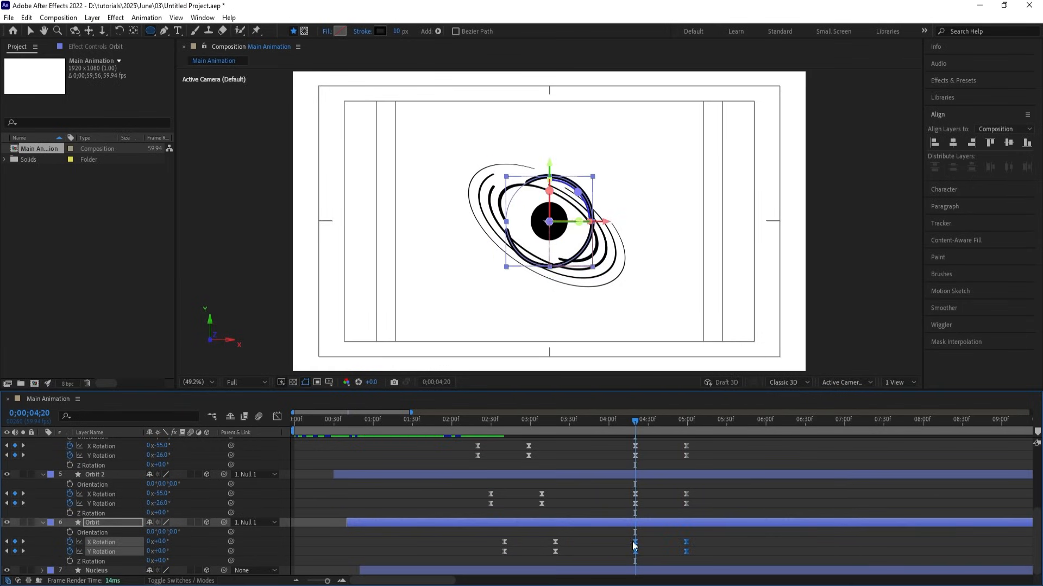
{"action": "right_click", "coordinate": [634, 542]}
{"action": "mouse_move", "coordinate": [644, 539]}
{"action": "left_click", "coordinate": [771, 538]}
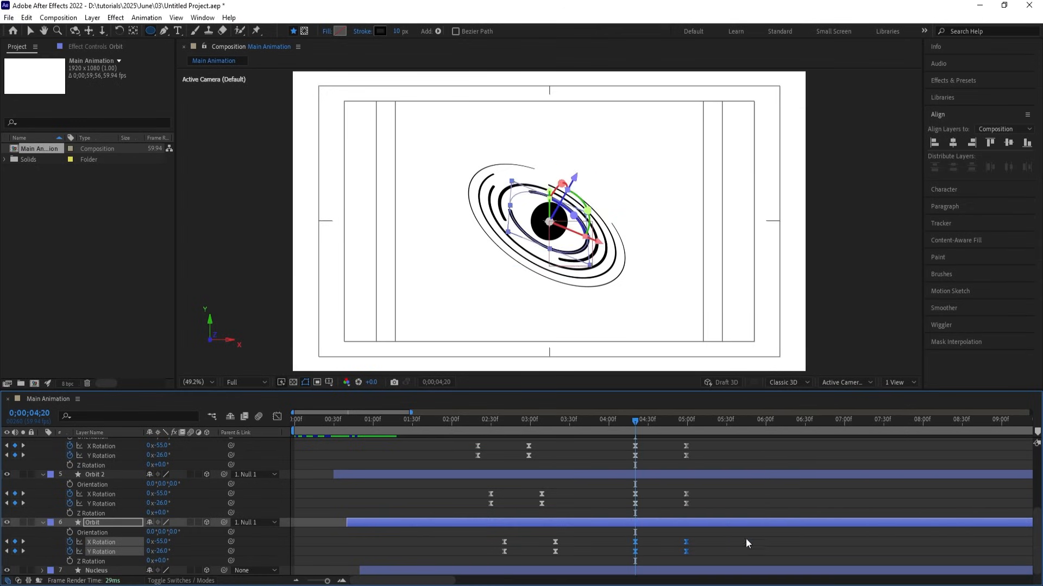
Preview the rings untilting and compare the 4;20 and 4;59 poses.
{"action": "key", "text": "space"}
{"action": "key", "text": "space"}
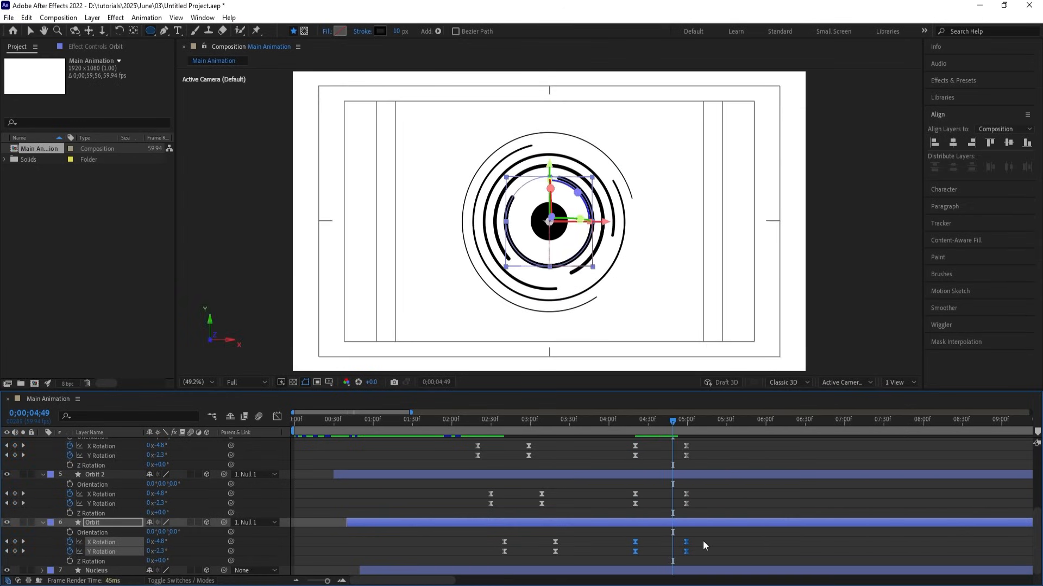
{"action": "left_click", "coordinate": [703, 541]}
{"action": "key", "text": "k"}
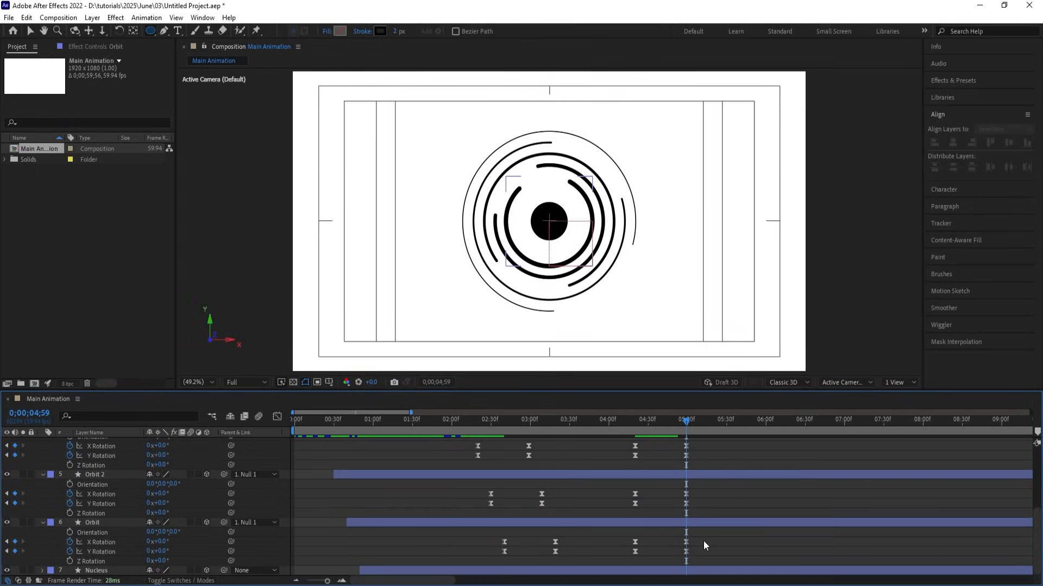
{"action": "scroll", "coordinate": [702, 541], "scroll_direction": "up", "scroll_amount": 5}
{"action": "left_click", "coordinate": [136, 498]}
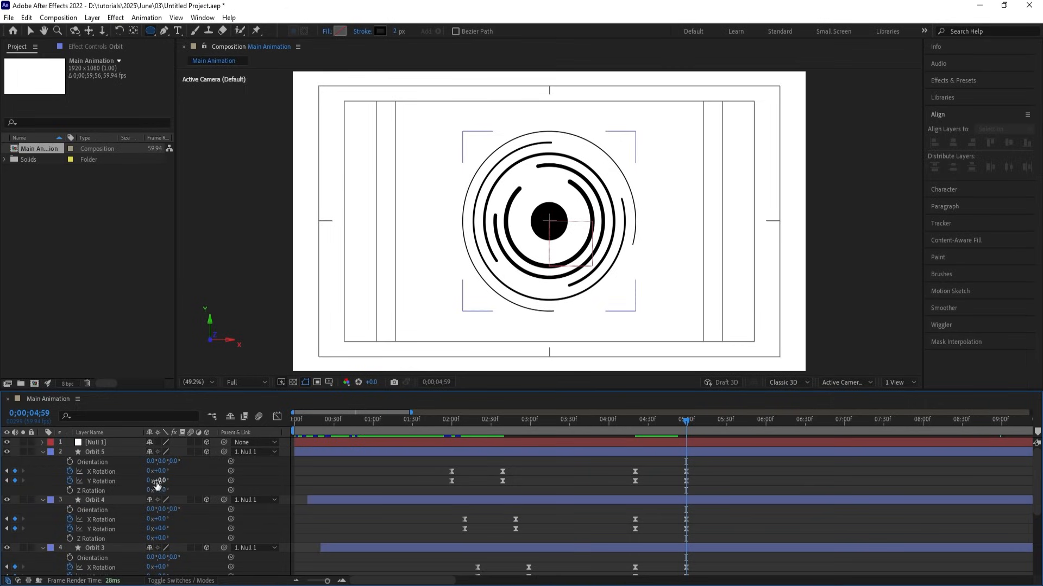
{"action": "key", "text": "j"}
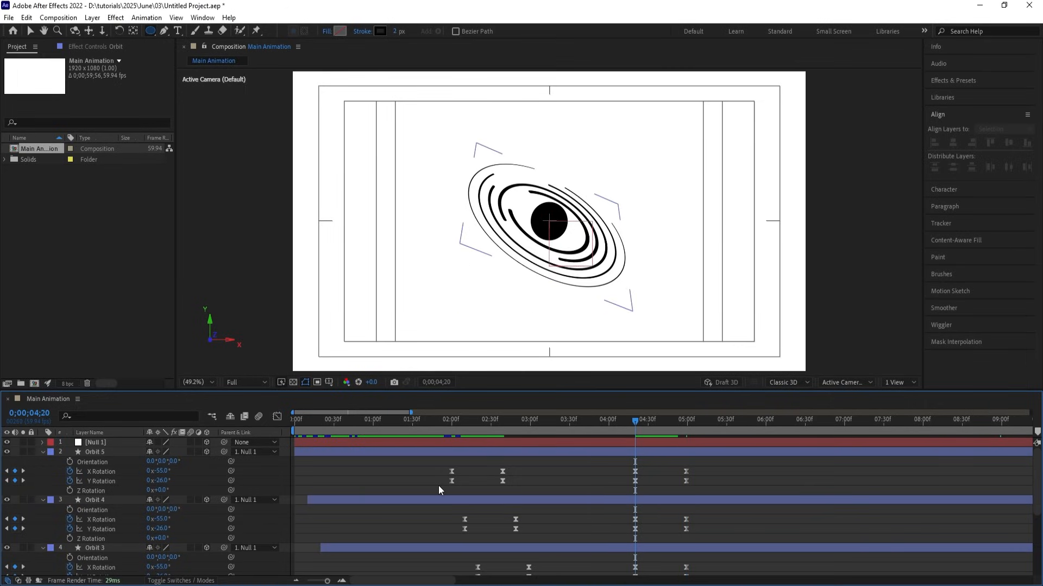
{"action": "key", "text": "k"}
{"action": "key", "text": "j"}
{"action": "key", "text": "k"}
{"action": "left_click", "coordinate": [715, 455]}
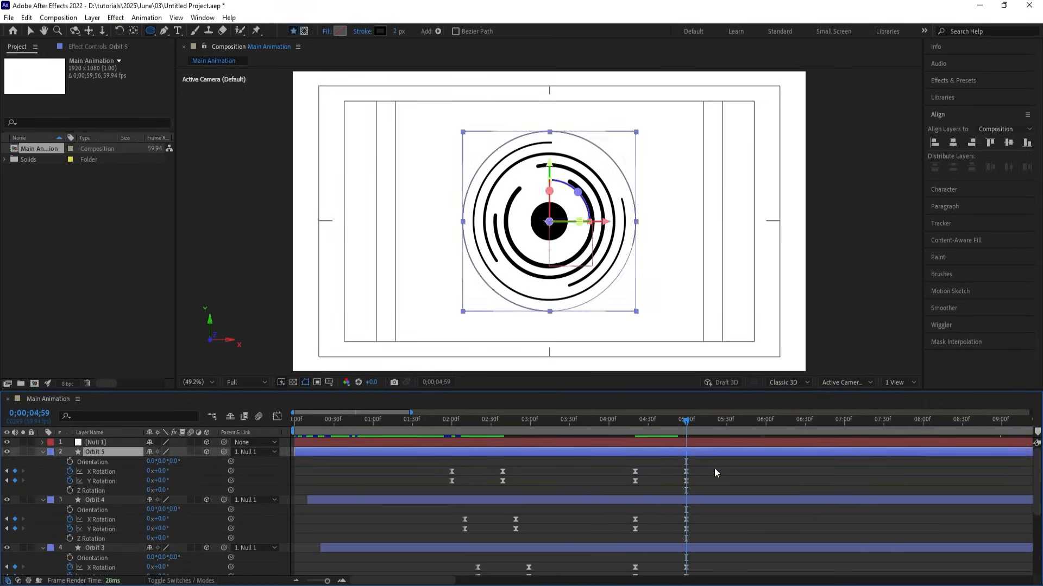
{"action": "scroll", "coordinate": [714, 468], "scroll_direction": "down", "scroll_amount": 5}
Rotate all orbit rings edge-on at 4;59, to X 48° and Y 96°, and preview.
{"action": "left_click", "coordinate": [690, 523], "text": "shift"}
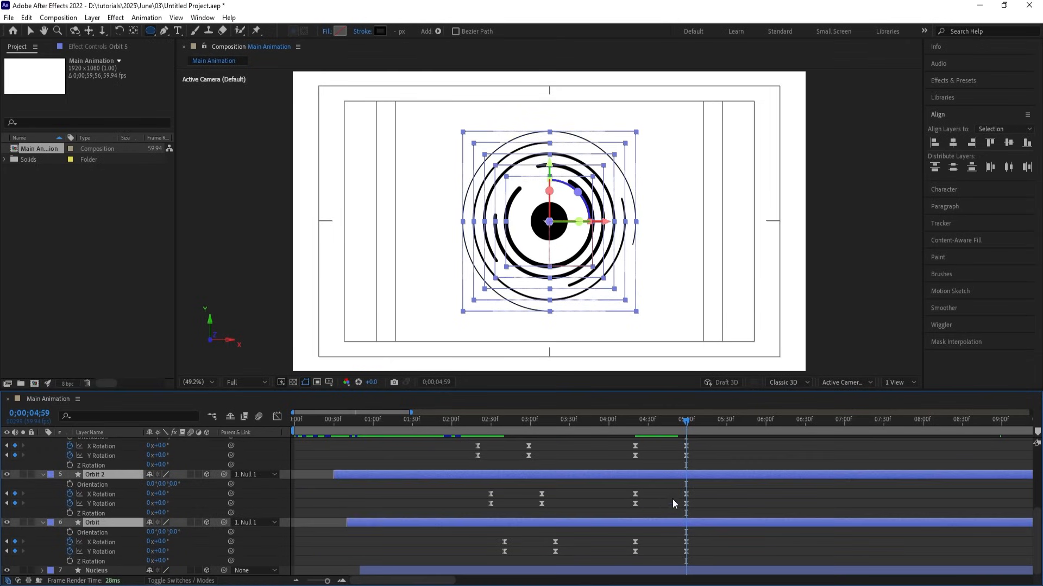
{"action": "scroll", "coordinate": [673, 500], "scroll_direction": "up", "scroll_amount": 5}
{"action": "mouse_move", "coordinate": [162, 482]}
{"action": "left_mouse_down"}
{"action": "mouse_move", "coordinate": [212, 479]}
{"action": "mouse_move", "coordinate": [168, 478]}
{"action": "mouse_move", "coordinate": [174, 495]}
{"action": "left_mouse_up"}
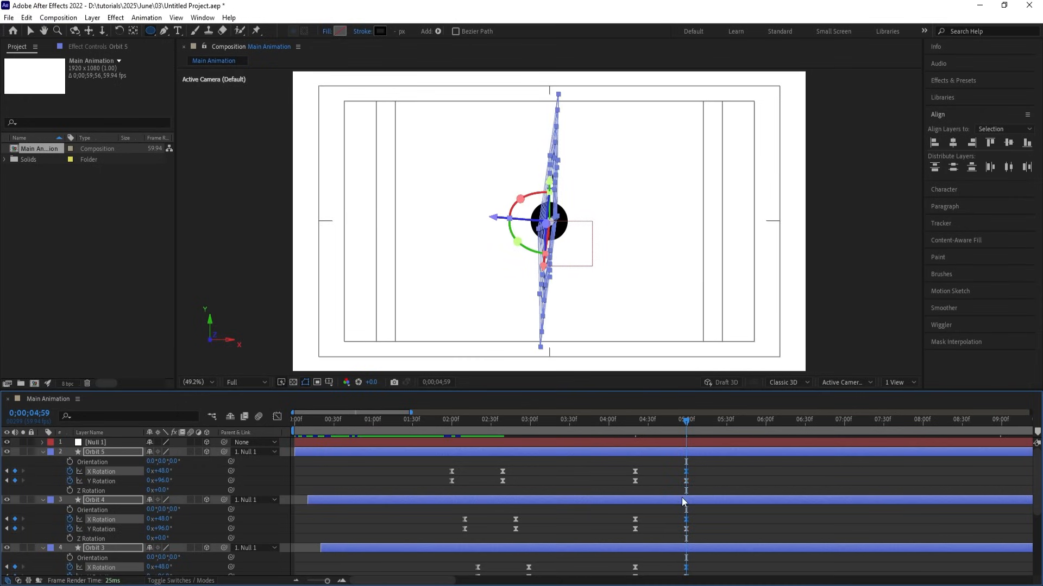
{"action": "key", "text": "j"}
{"action": "key", "text": "space"}
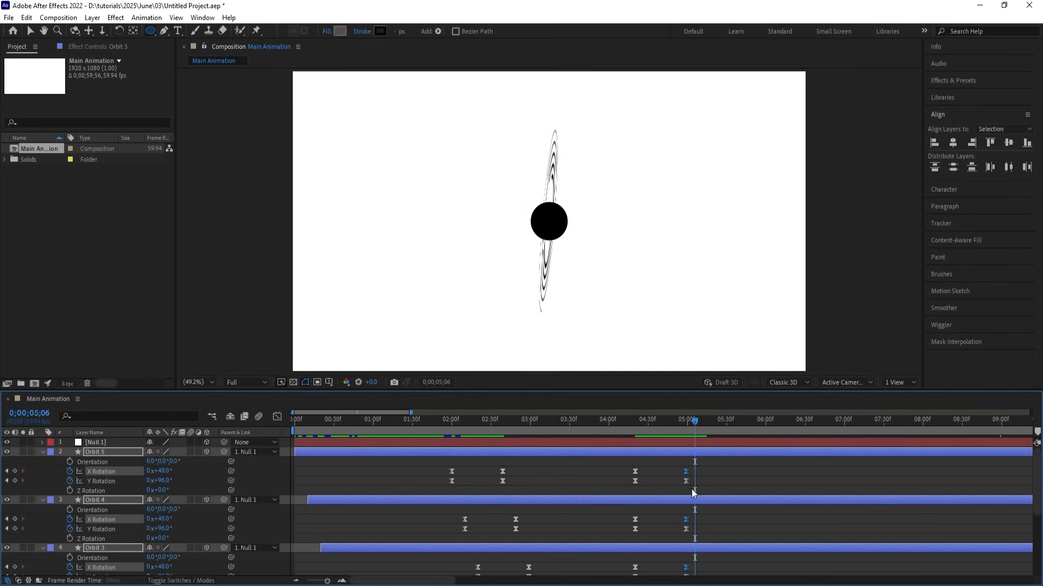
{"action": "key", "text": "space"}
{"action": "left_click", "coordinate": [658, 475]}
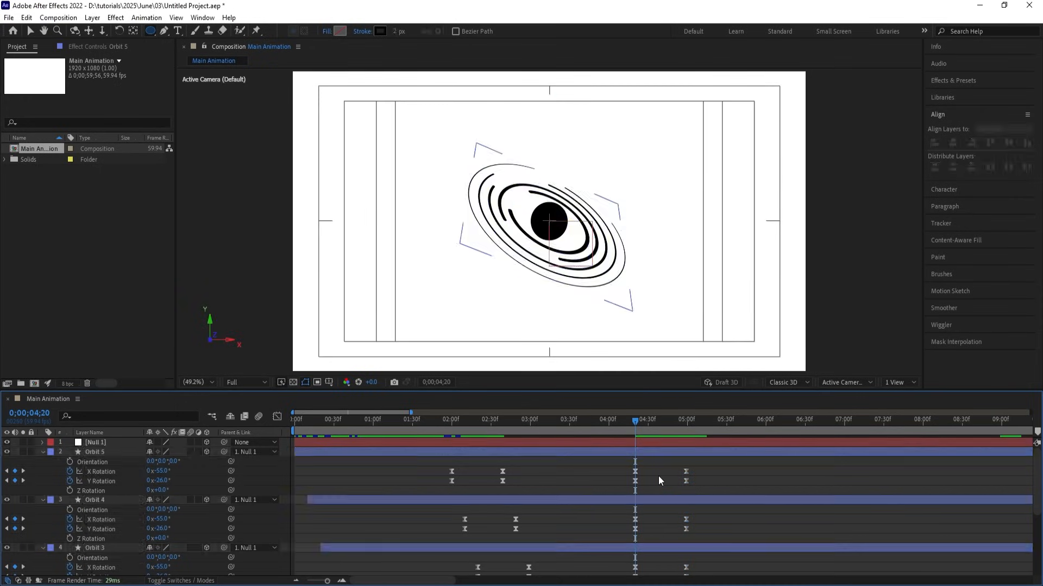
Shift Orbit 4's and Orbit 3's rotation keyframes a few frames later.
{"action": "key", "text": "Page_Down"}
{"action": "key", "text": "Page_Down"}
{"action": "key", "text": "Page_Down"}
{"action": "key", "text": "equal"}
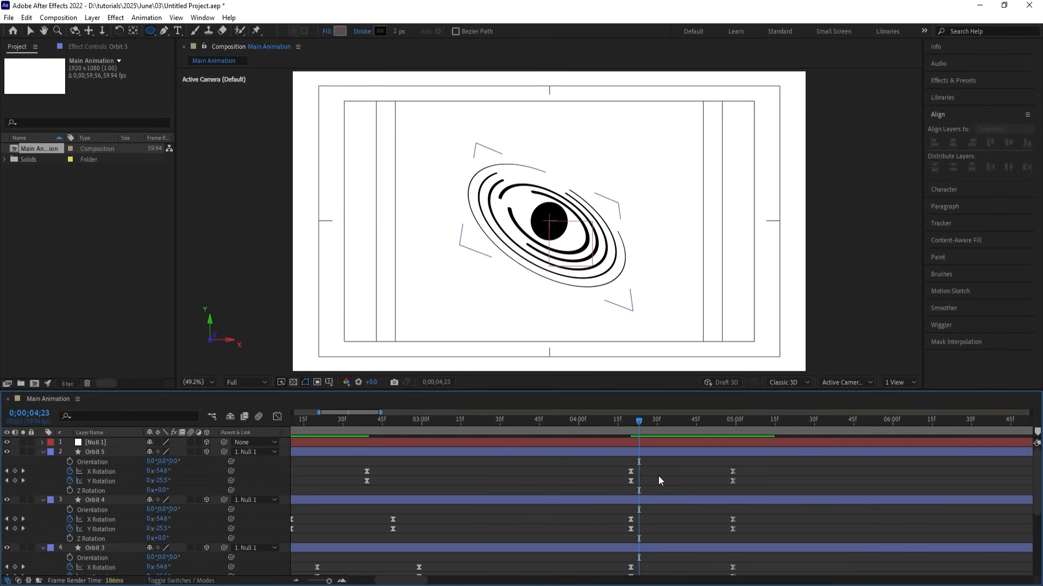
{"action": "key", "text": "Page_Down"}
{"action": "left_click_drag", "start_coordinate": [611, 514], "coordinate": [747, 533]}
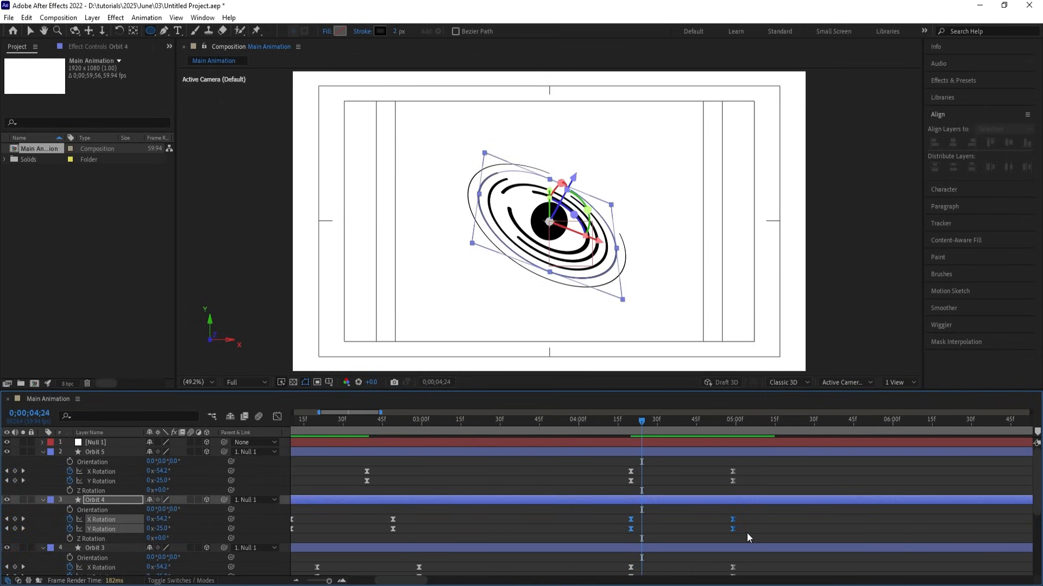
{"action": "key", "text": "alt+Right"}
{"action": "key", "text": "alt+Right"}
{"action": "key", "text": "alt+Right"}
{"action": "key", "text": "alt+Right"}
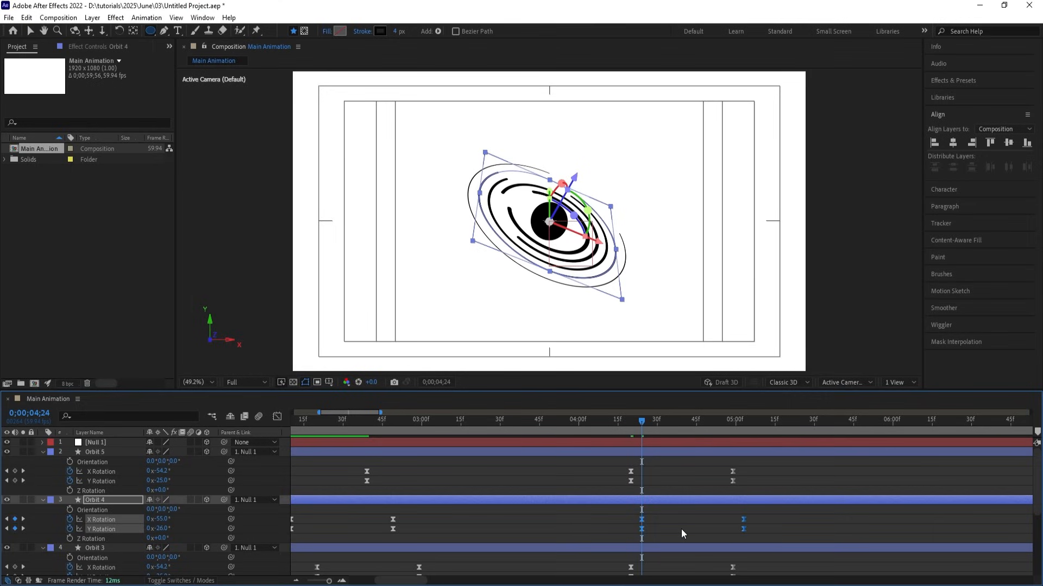
{"action": "key", "text": "Page_Down"}
{"action": "key", "text": "Page_Down"}
{"action": "key", "text": "Page_Down"}
{"action": "key", "text": "Page_Down"}
{"action": "scroll", "coordinate": [681, 526], "scroll_direction": "down", "scroll_amount": 1}
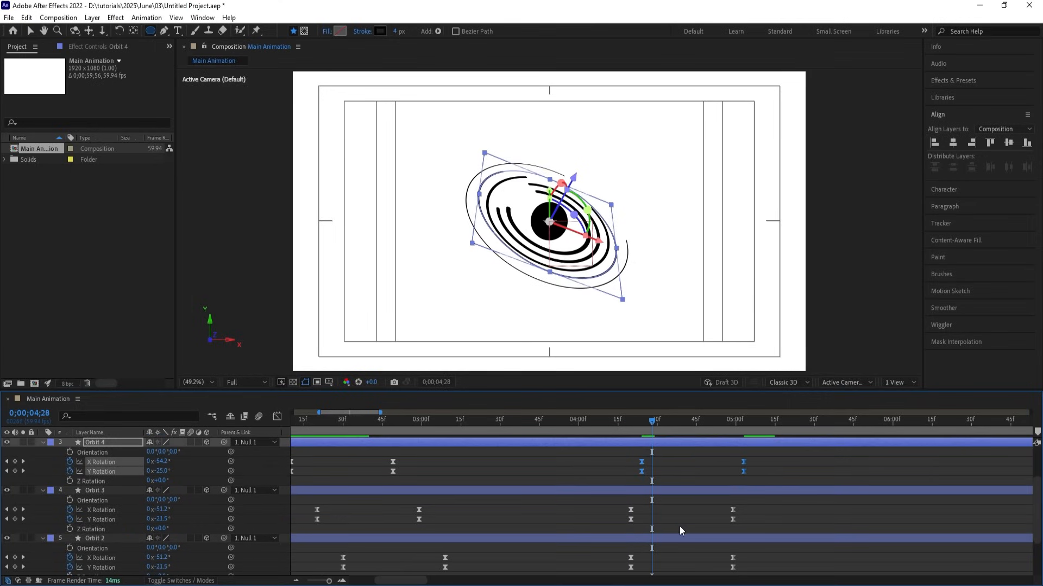
{"action": "left_click_drag", "start_coordinate": [618, 511], "coordinate": [761, 527]}
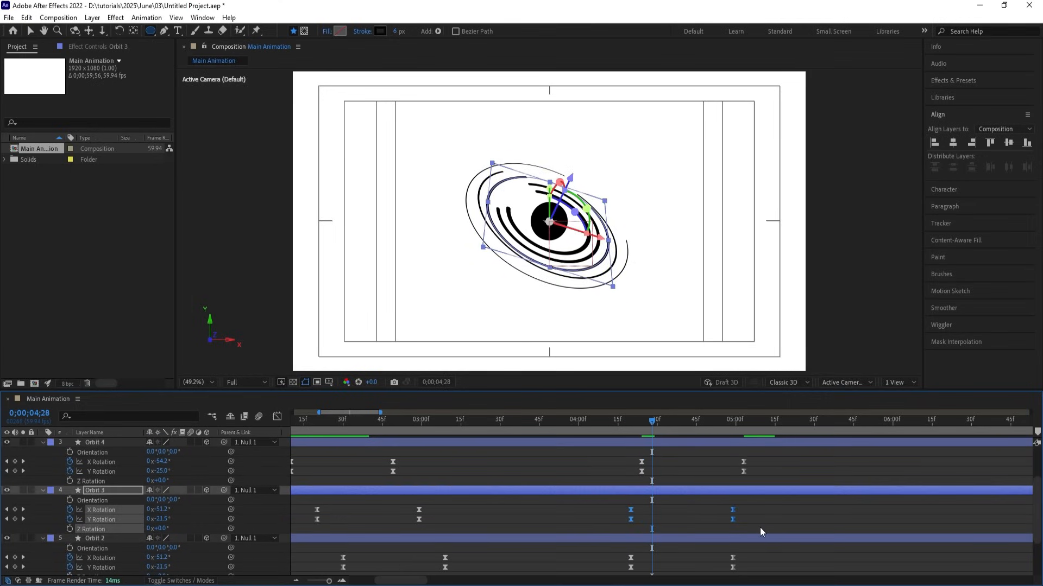
{"action": "key", "text": "alt+Right"}
{"action": "key", "text": "alt+Right"}
{"action": "key", "text": "alt+Right"}
{"action": "key", "text": "alt+Right"}
{"action": "key", "text": "alt+Right"}
{"action": "key", "text": "alt+Right"}
{"action": "key", "text": "alt+Right"}
{"action": "key", "text": "alt+Right"}
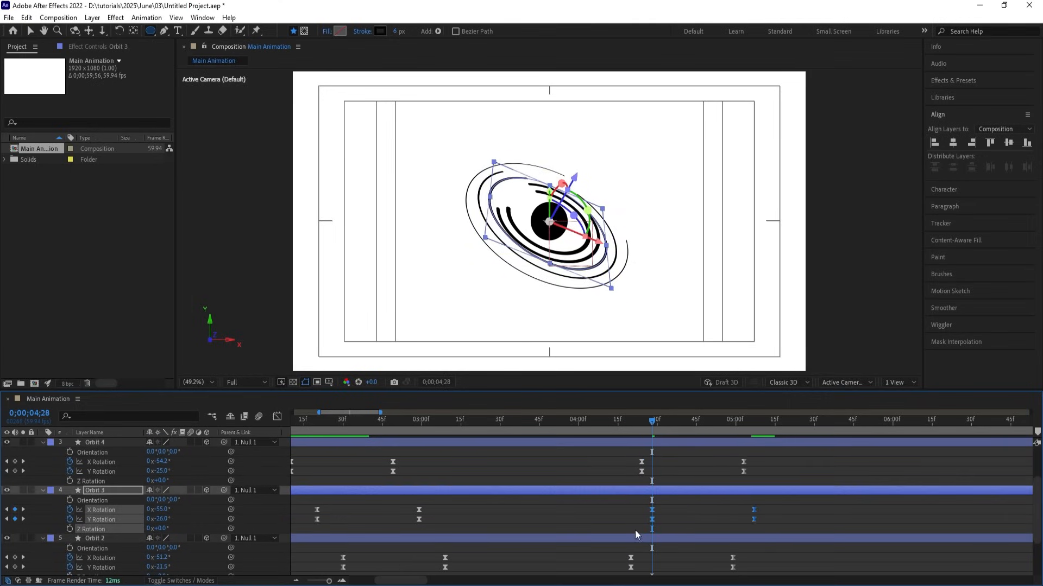
Shift Orbit 2's and Orbit's rotation keyframes progressively later to finish the stagger.
{"action": "key", "text": "Page_Down"}
{"action": "key", "text": "Page_Down"}
{"action": "key", "text": "Page_Down"}
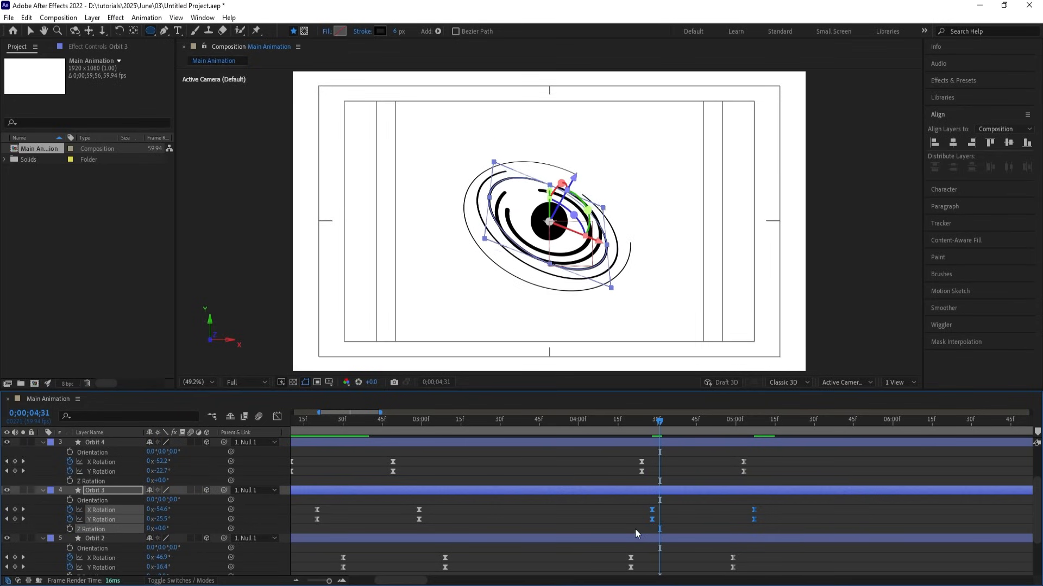
{"action": "scroll", "coordinate": [635, 531], "scroll_direction": "down", "scroll_amount": 1}
{"action": "left_click", "coordinate": [617, 499]}
{"action": "left_click_drag", "start_coordinate": [616, 494], "coordinate": [764, 514]}
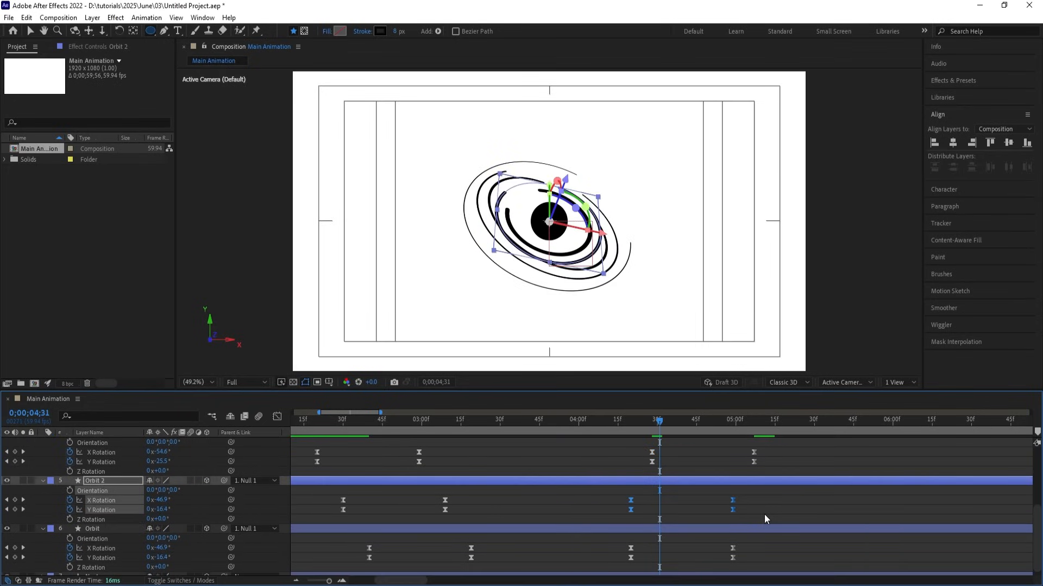
{"action": "key", "text": "alt+Right"}
{"action": "key", "text": "alt+Right"}
{"action": "key", "text": "alt+Right"}
{"action": "key", "text": "alt+Right"}
{"action": "key", "text": "alt+Right"}
{"action": "key", "text": "alt+Right"}
{"action": "key", "text": "alt+Right"}
{"action": "key", "text": "alt+Right"}
{"action": "key", "text": "alt+Right"}
{"action": "key", "text": "alt+Right"}
{"action": "key", "text": "alt+Right"}
{"action": "key", "text": "Page_Down"}
{"action": "key", "text": "Page_Down"}
{"action": "key", "text": "Page_Down"}
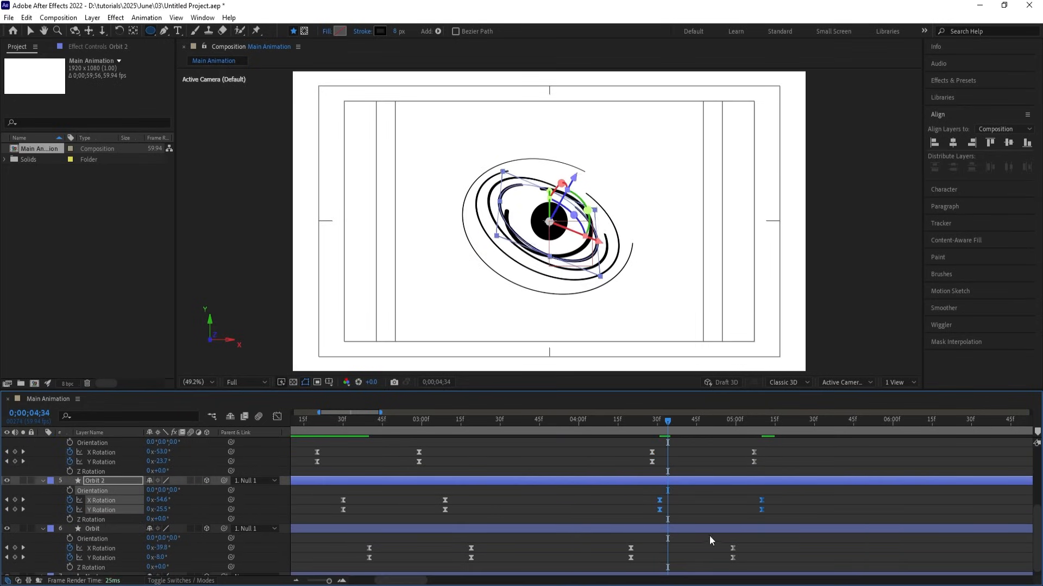
{"action": "left_click_drag", "start_coordinate": [616, 539], "coordinate": [744, 561]}
{"action": "key", "text": "alt+Right"}
{"action": "key", "text": "alt+Right"}
{"action": "key", "text": "alt+Right"}
{"action": "key", "text": "alt+Right"}
{"action": "key", "text": "alt+Right"}
{"action": "key", "text": "alt+Right"}
{"action": "key", "text": "alt+Right"}
{"action": "key", "text": "alt+Right"}
{"action": "key", "text": "alt+Right"}
{"action": "key", "text": "alt+Right"}
{"action": "key", "text": "alt+Right"}
{"action": "key", "text": "alt+Right"}
{"action": "key", "text": "alt+Right"}
{"action": "key", "text": "alt+Right"}
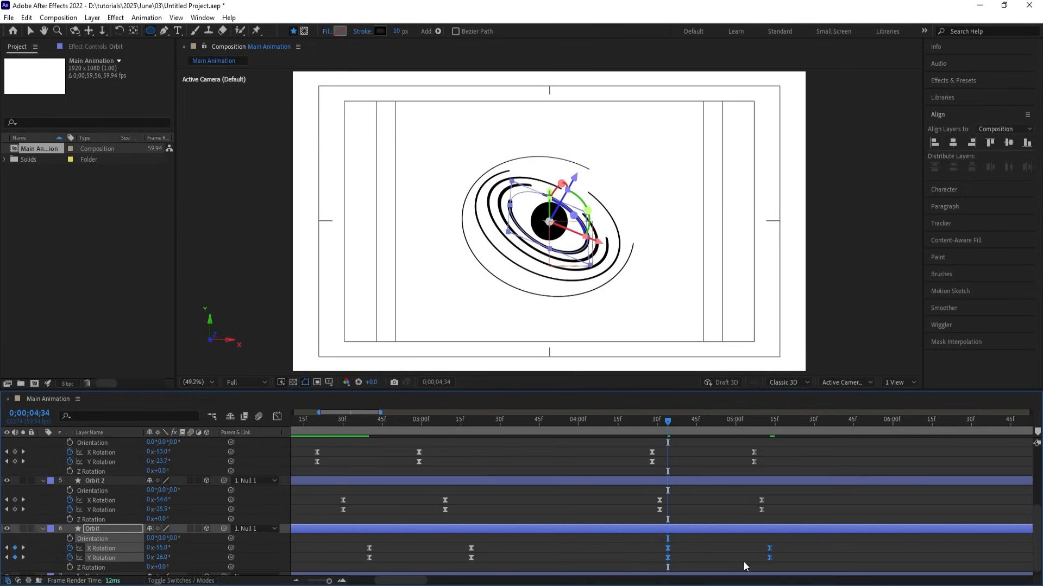
Preview the staggered tilt from around 04;17 and scrub to about 04;30.
{"action": "scroll", "coordinate": [699, 552], "scroll_direction": "down", "scroll_amount": 1}
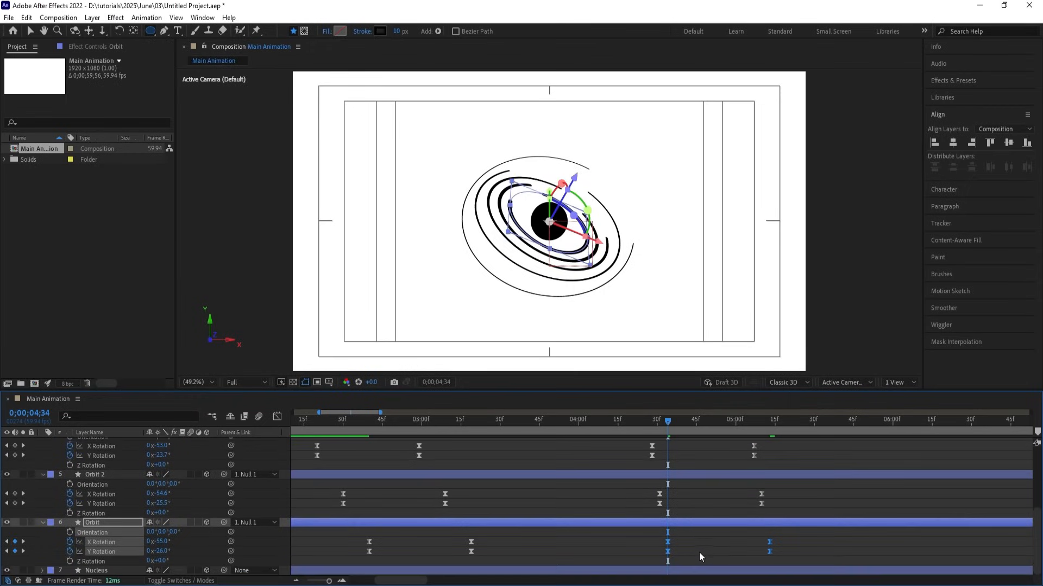
{"action": "left_click", "coordinate": [631, 422]}
{"action": "key", "text": "space"}
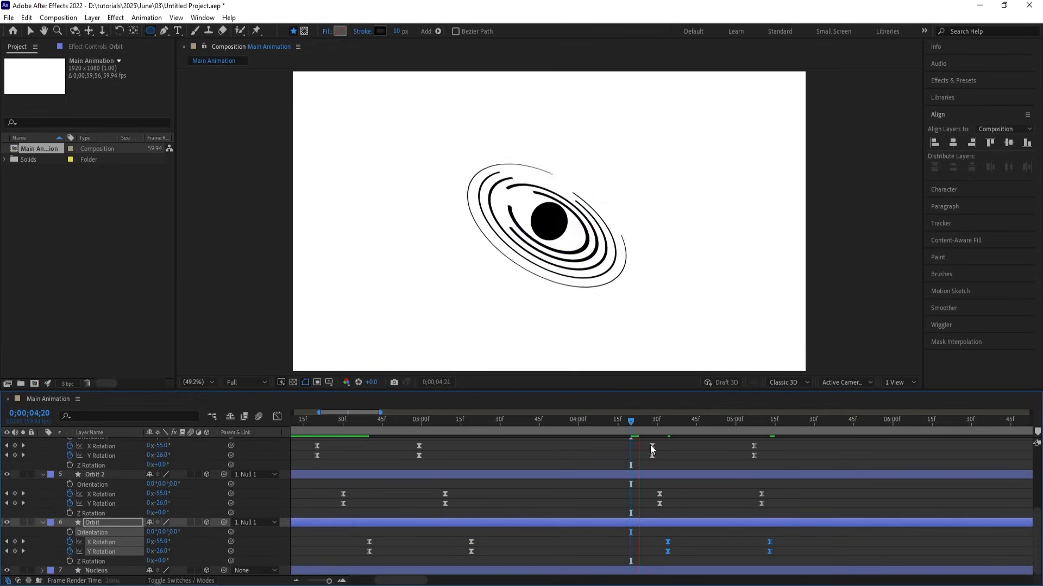
{"action": "key", "text": "space"}
{"action": "scroll", "coordinate": [674, 477], "scroll_direction": "up", "scroll_amount": 5}
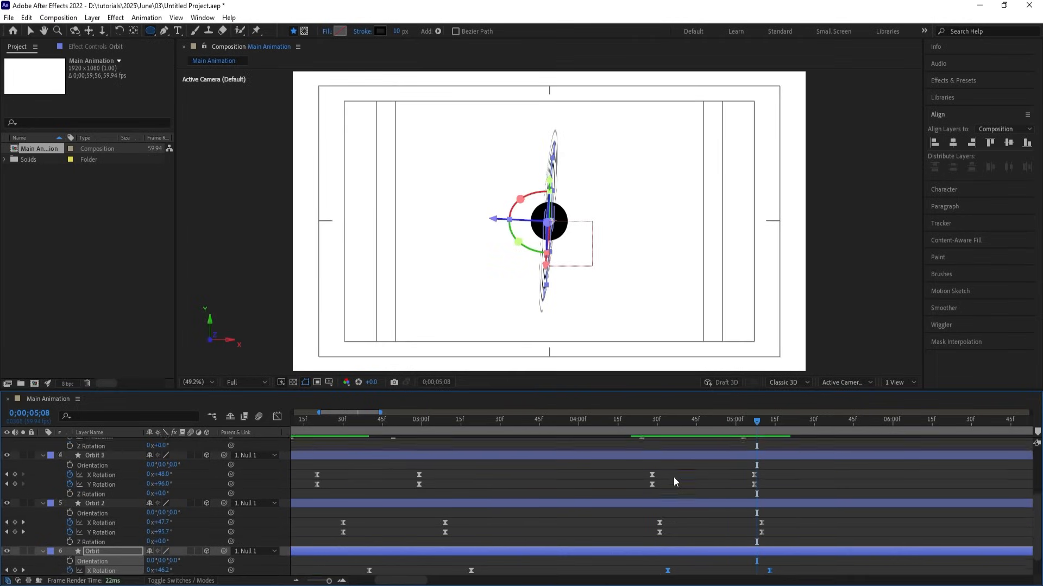
{"action": "left_click_drag", "start_coordinate": [630, 425], "coordinate": [620, 422]}
{"action": "key", "text": "space"}
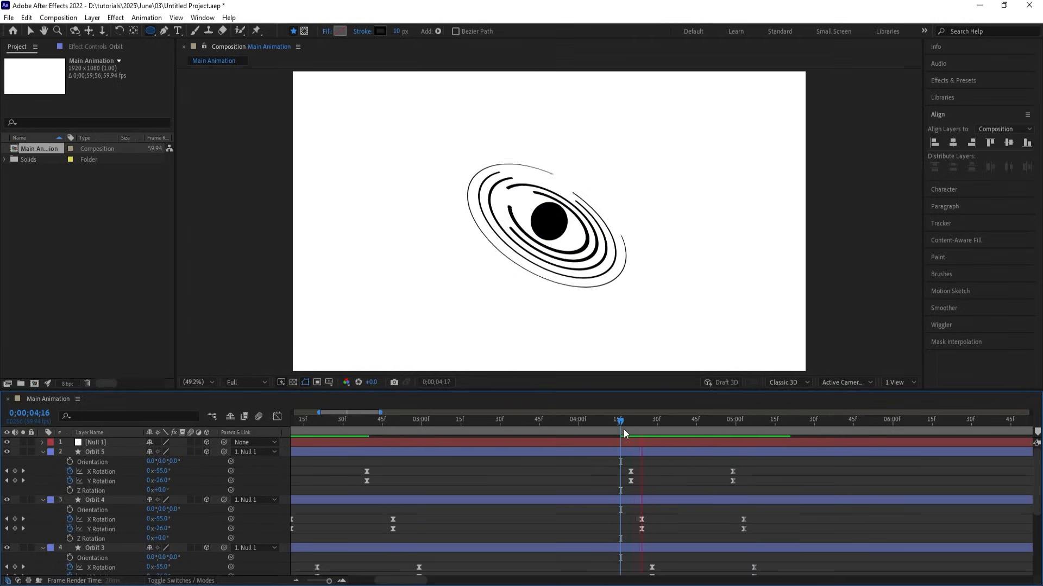
{"action": "key", "text": "space"}
{"action": "mouse_move", "coordinate": [685, 420]}
{"action": "left_mouse_down"}
{"action": "mouse_move", "coordinate": [638, 416]}
{"action": "mouse_move", "coordinate": [683, 431]}
{"action": "left_mouse_up"}
Collapse the keyframed properties and switch on motion blur for all seven layers.
{"action": "key", "text": "k"}
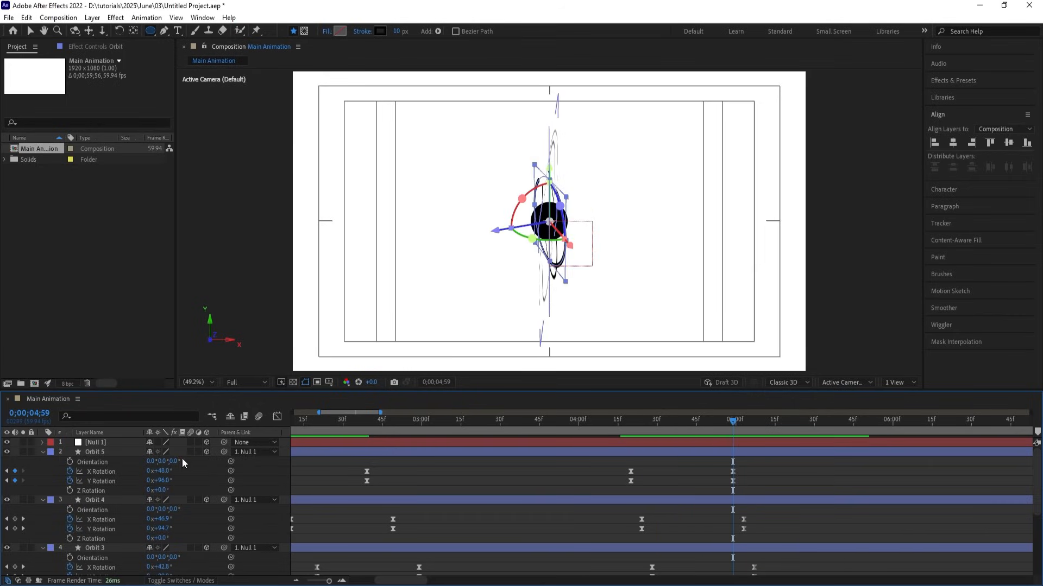
{"action": "scroll", "coordinate": [328, 458], "scroll_direction": "down", "scroll_amount": 3}
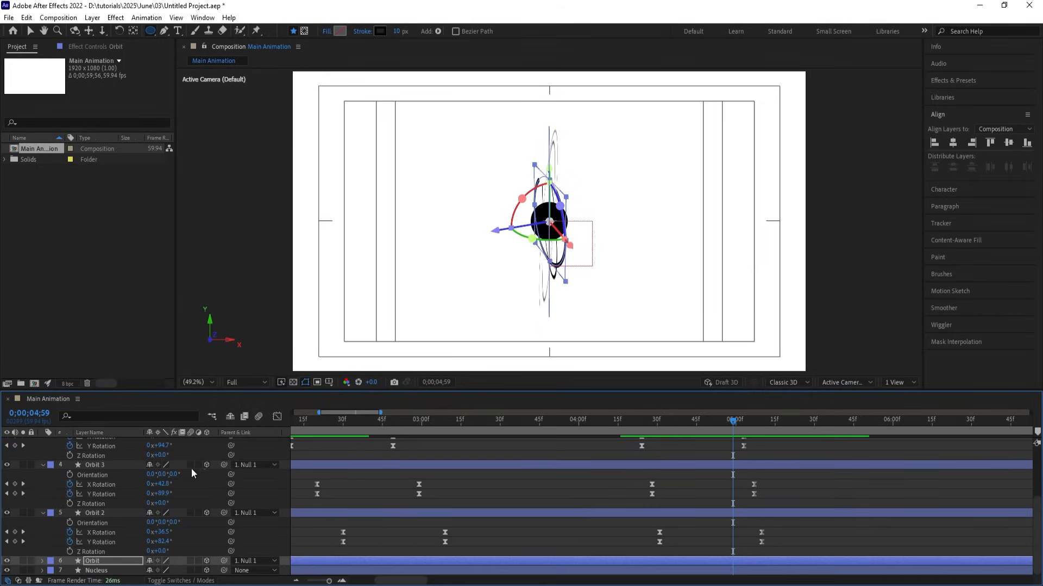
{"action": "left_click", "coordinate": [353, 454]}
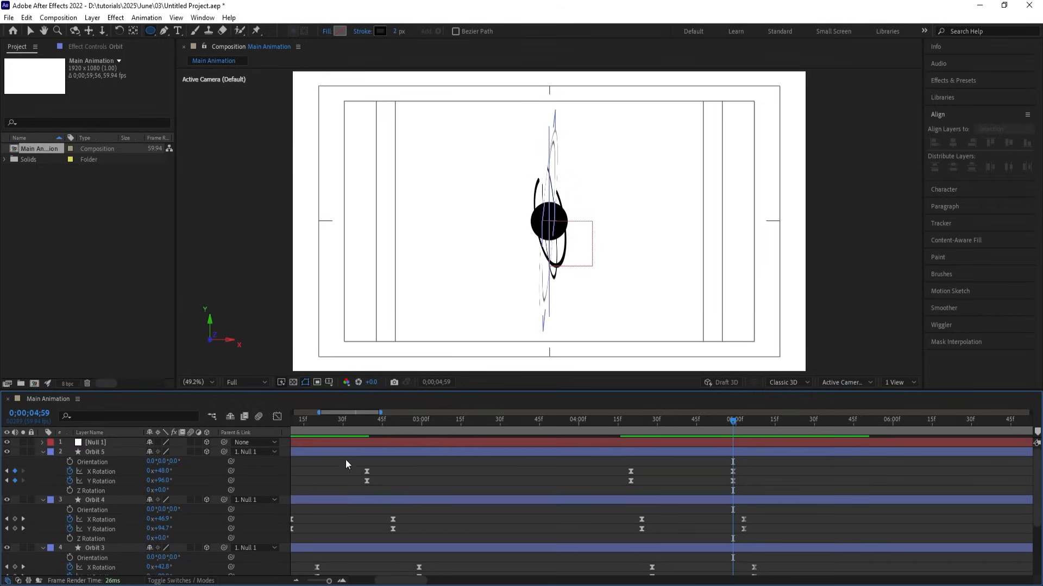
{"action": "key", "text": "u"}
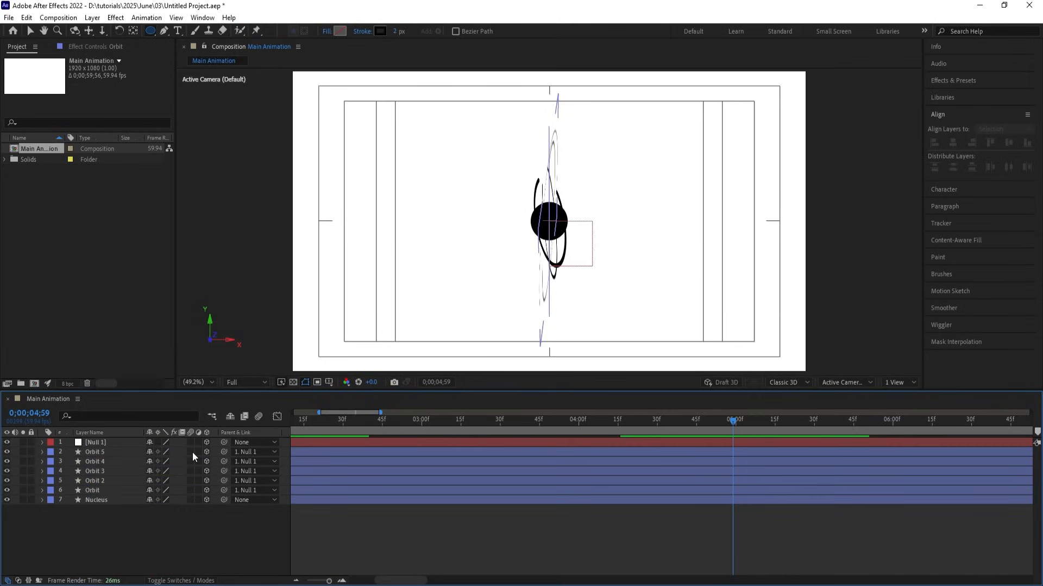
{"action": "key", "text": "ctrl+a"}
{"action": "left_click", "coordinate": [192, 451]}
{"action": "left_click", "coordinate": [665, 510]}
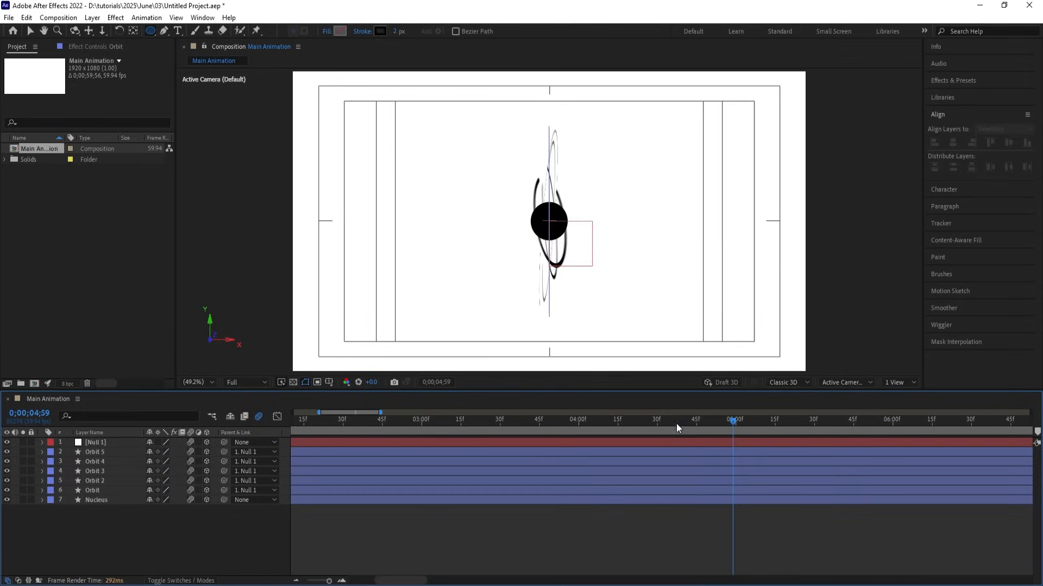
Set preview resolution to Quarter and preview the orbit animation from about 04;15 with motion blur.
{"action": "left_click_drag", "start_coordinate": [676, 424], "coordinate": [618, 421]}
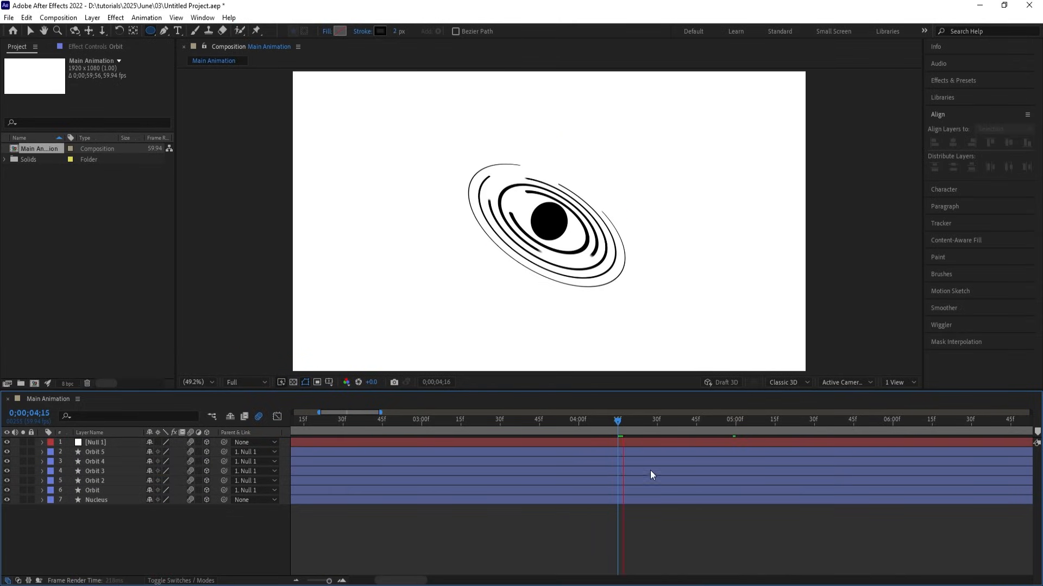
{"action": "left_click", "coordinate": [250, 381]}
{"action": "left_click", "coordinate": [250, 445]}
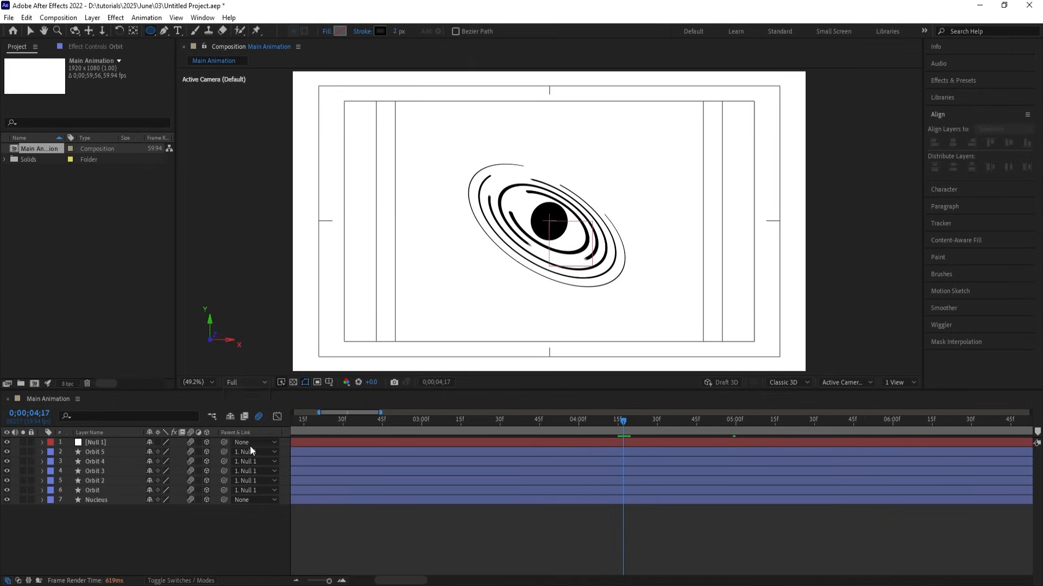
{"action": "key", "text": "space"}
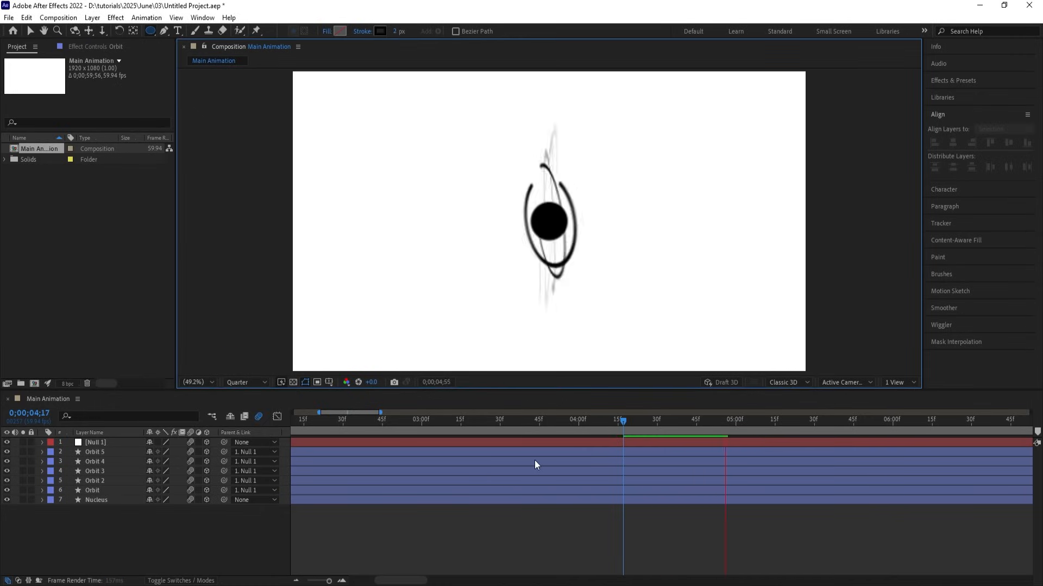
{"action": "key", "text": "space"}
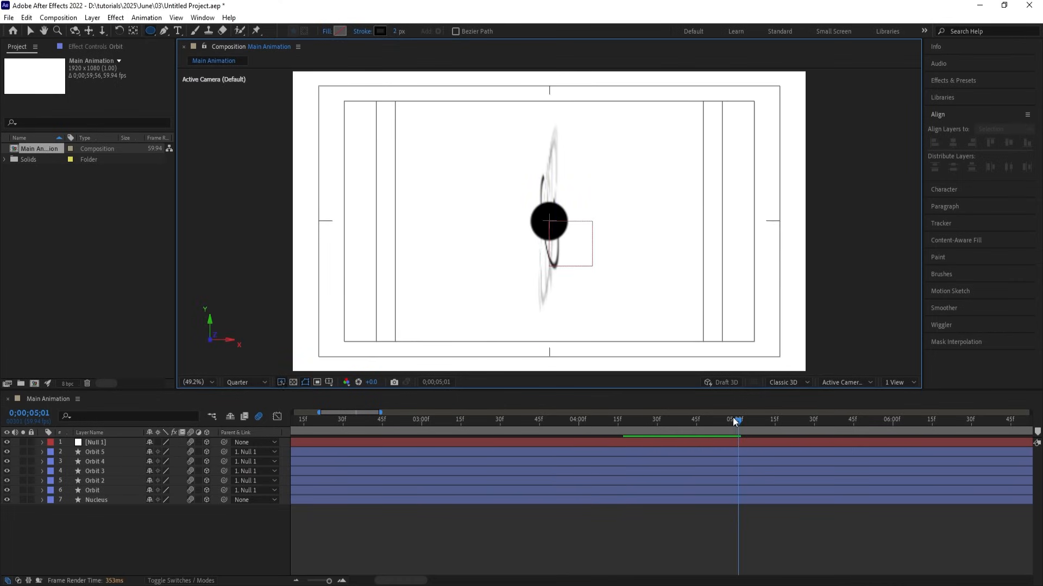
{"action": "left_click_drag", "start_coordinate": [734, 421], "coordinate": [704, 427]}
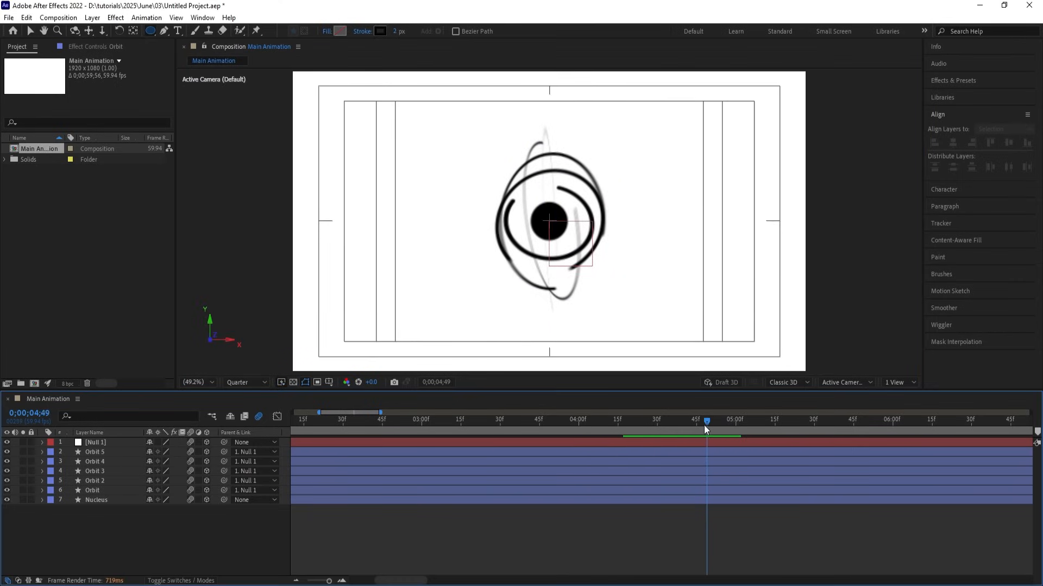
{"action": "left_click", "coordinate": [639, 446]}
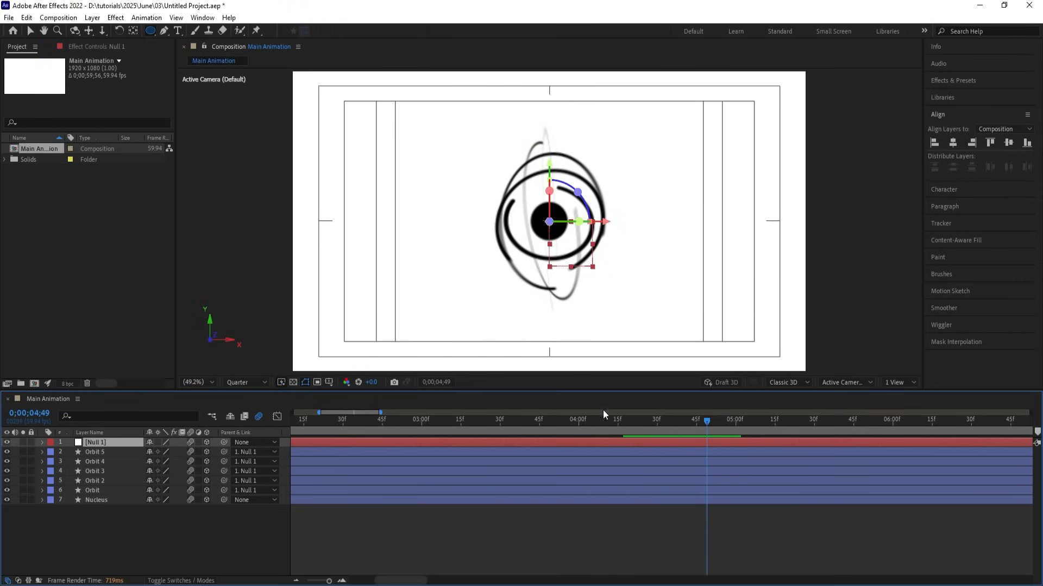
Keyframe Null 1 Scale at 162% at 04;20 and at 0% at 04;59.
{"action": "left_click", "coordinate": [627, 543]}
{"action": "key", "text": "u"}
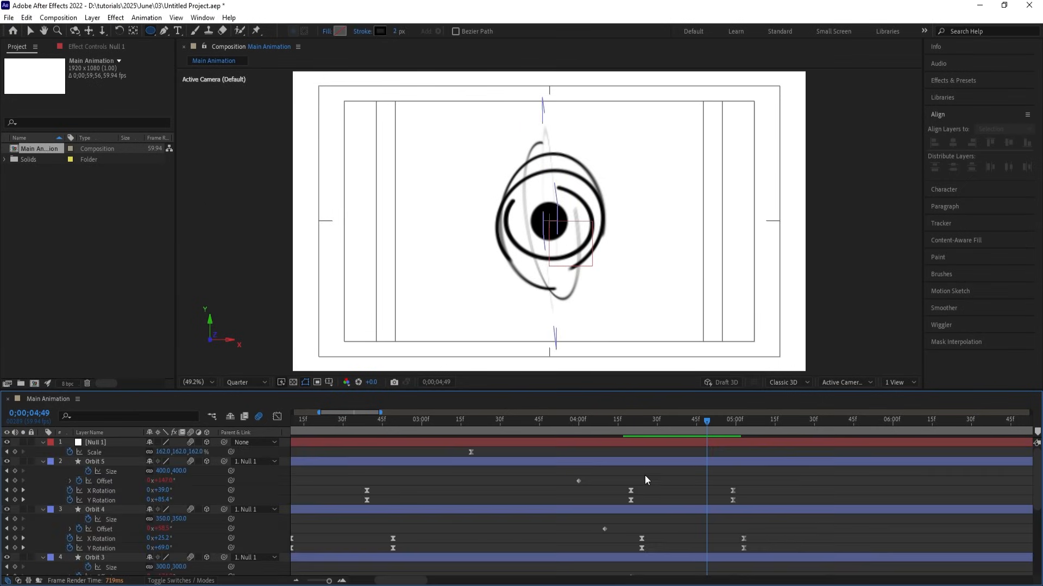
{"action": "key", "text": "j"}
{"action": "key", "text": "j"}
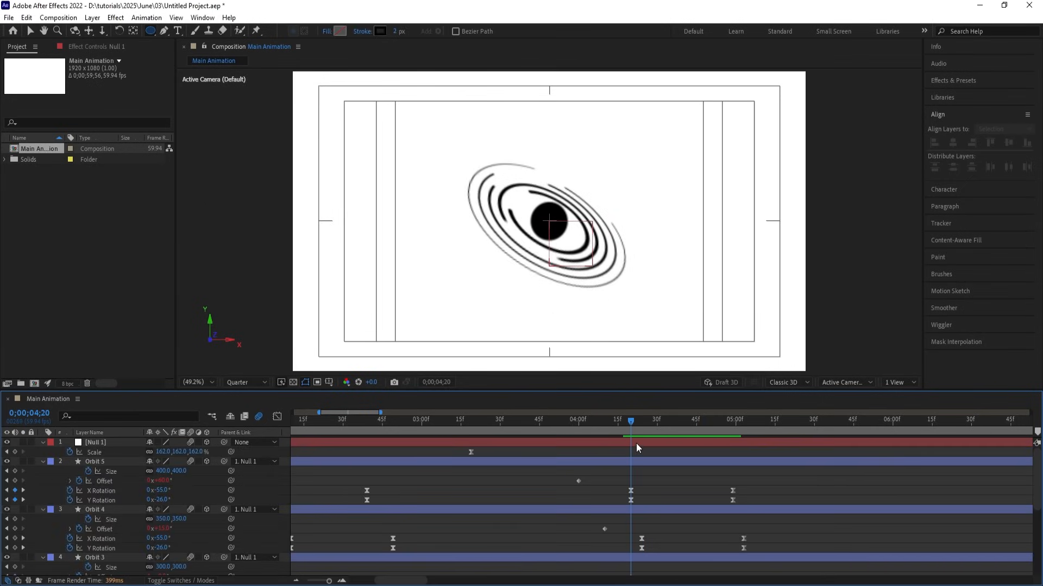
{"action": "left_click", "coordinate": [637, 443]}
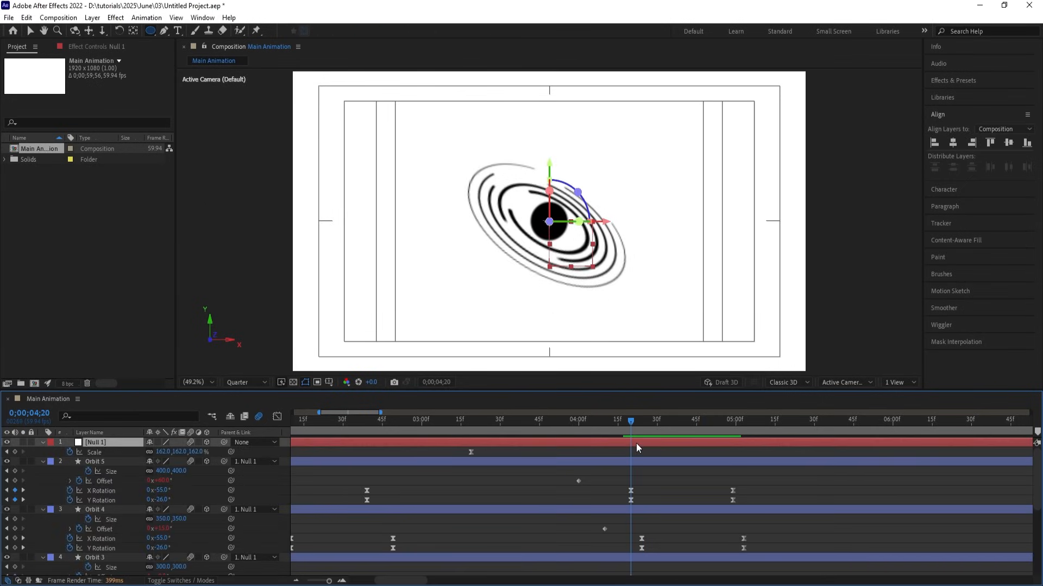
{"action": "left_click", "coordinate": [15, 452]}
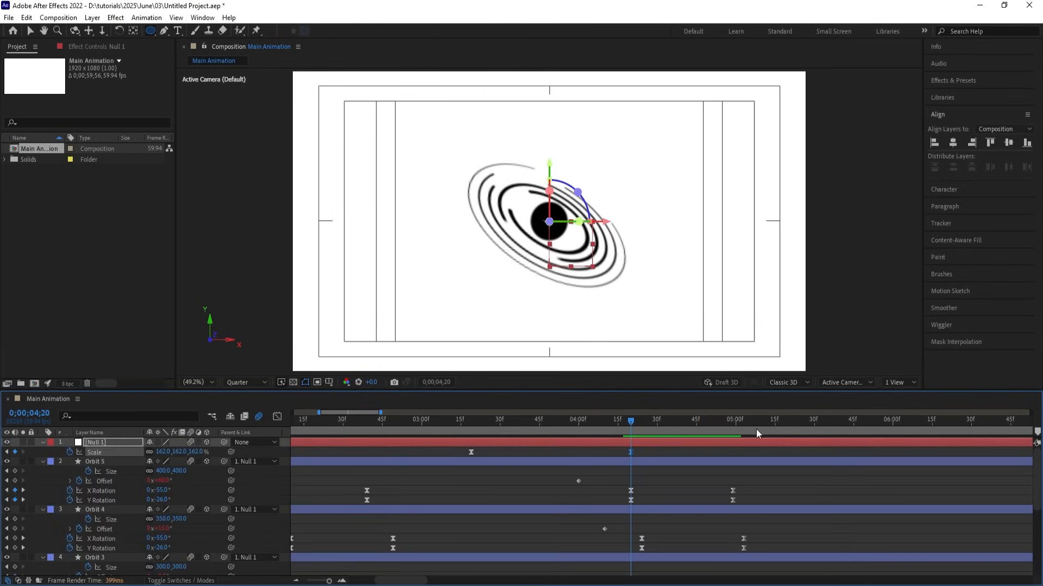
{"action": "key", "text": "k"}
{"action": "key", "text": "k"}
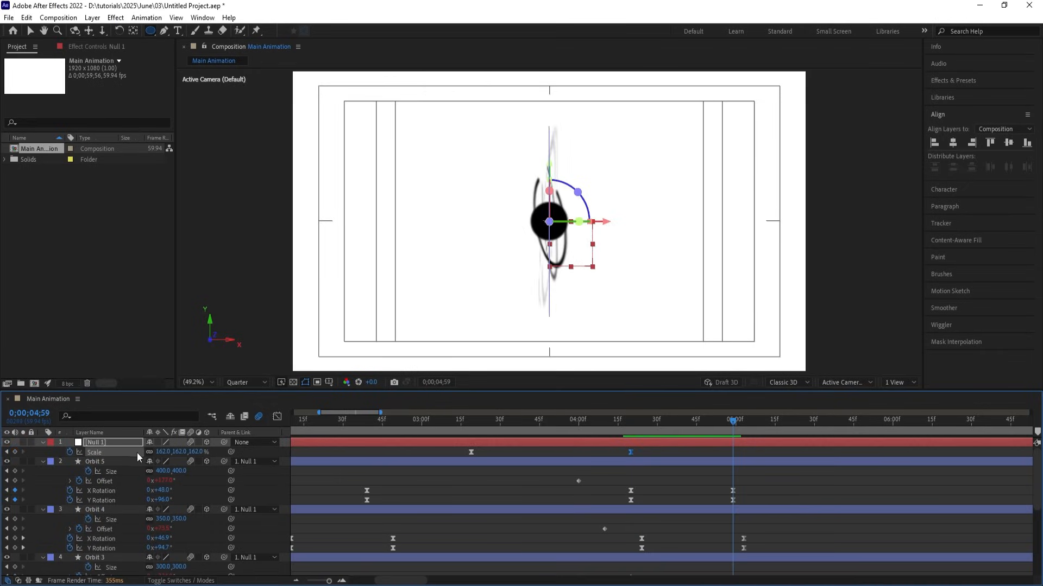
{"action": "left_click", "coordinate": [163, 452]}
{"action": "type", "text": "0"}
{"action": "key", "text": "Return"}
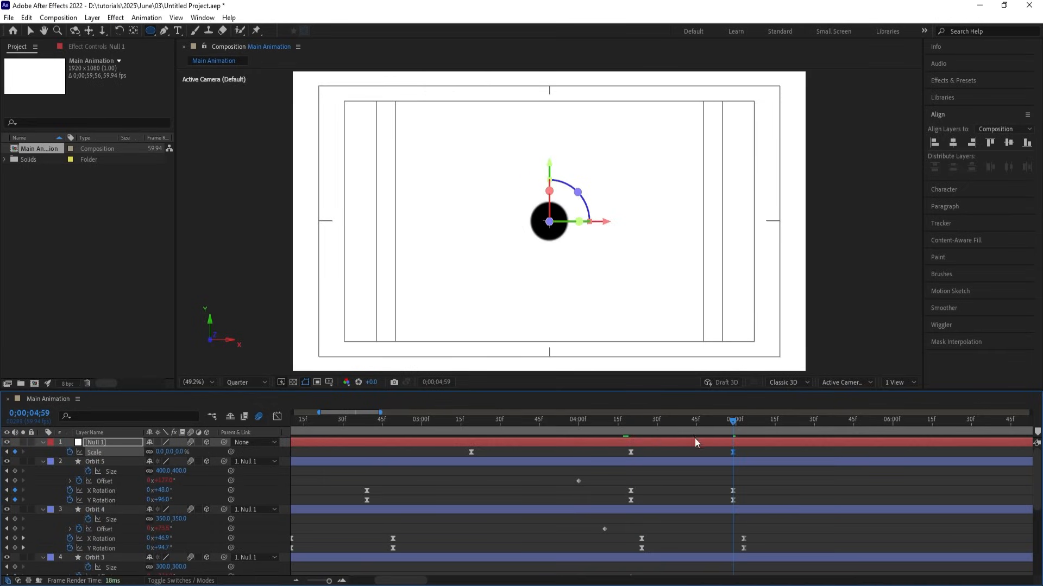
Shift both Null 1 Scale keyframes later so the shrink starts around 4;28.
{"action": "left_click_drag", "start_coordinate": [606, 449], "coordinate": [772, 455]}
{"action": "key", "text": "j"}
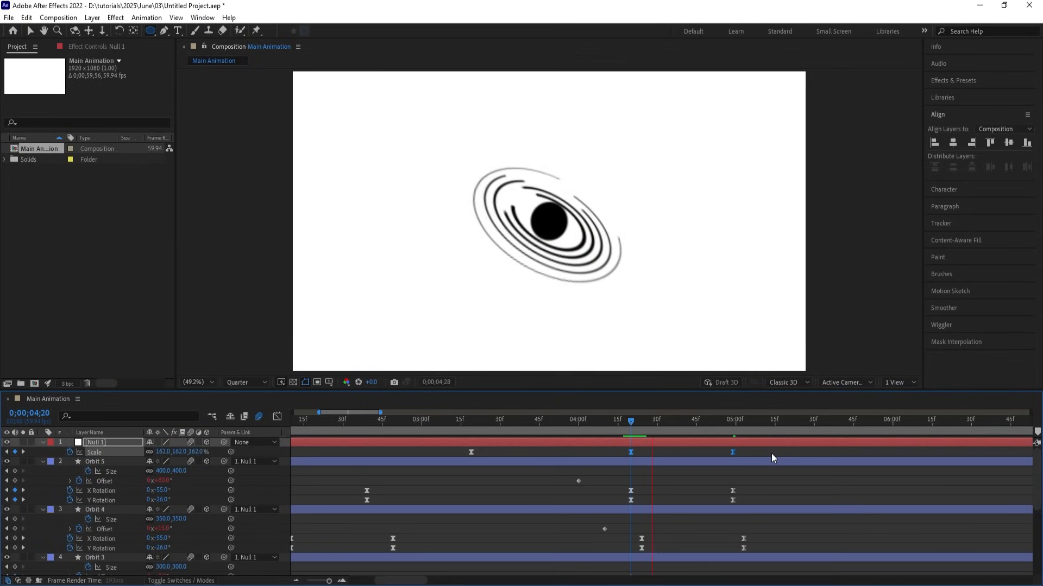
{"action": "left_click_drag", "start_coordinate": [631, 452], "coordinate": [654, 459]}
{"action": "key", "text": "space"}
{"action": "key", "text": "minus"}
{"action": "key", "text": "minus"}
{"action": "key", "text": "minus"}
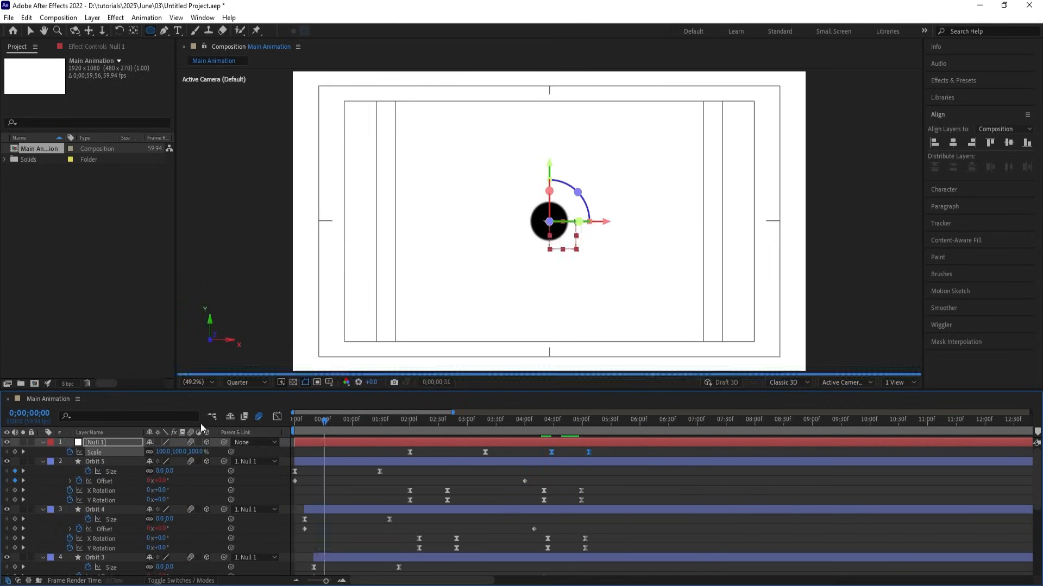
Play the whole nucleus animation from the start of the composition.
{"action": "key", "text": "Home"}
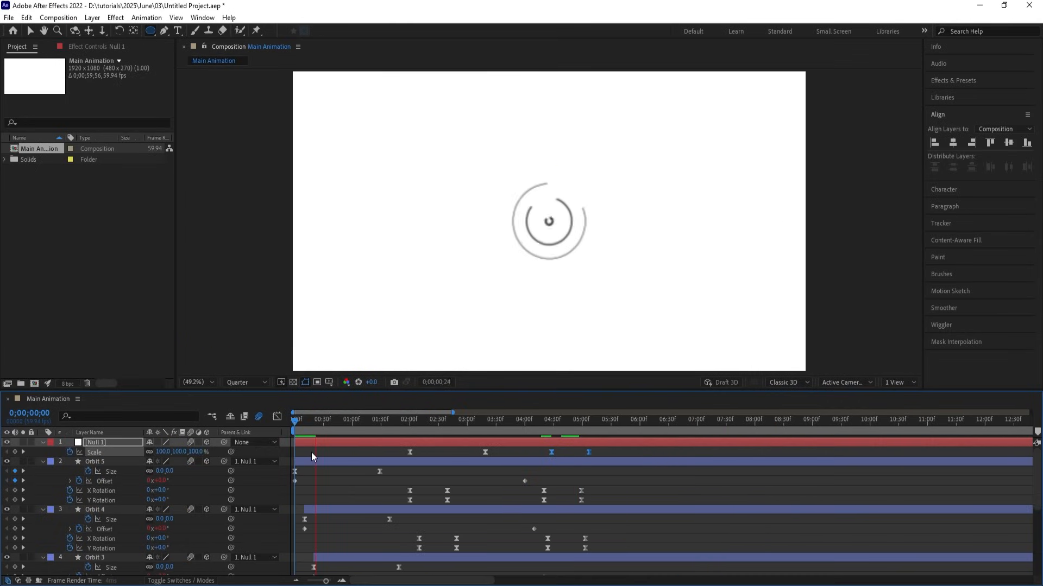
{"action": "key", "text": "space"}
{"action": "key", "text": "ctrl+a"}
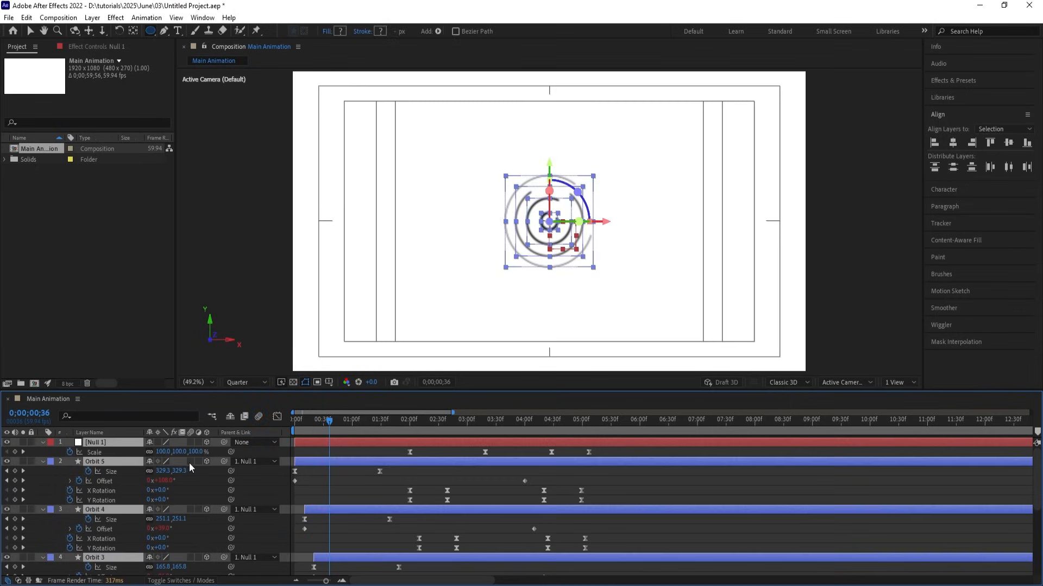
{"action": "key", "text": "space"}
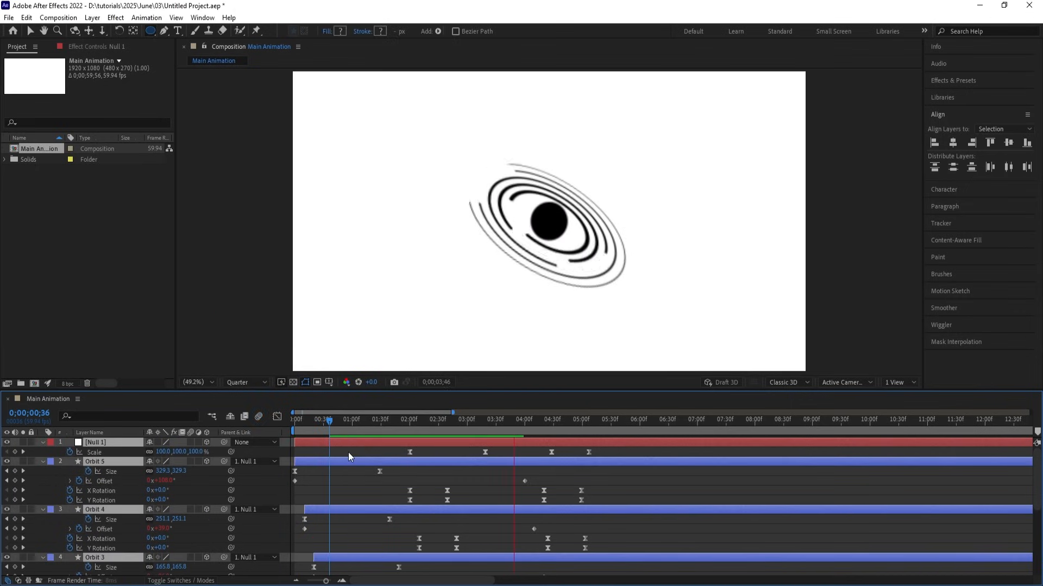
{"action": "key", "text": "space"}
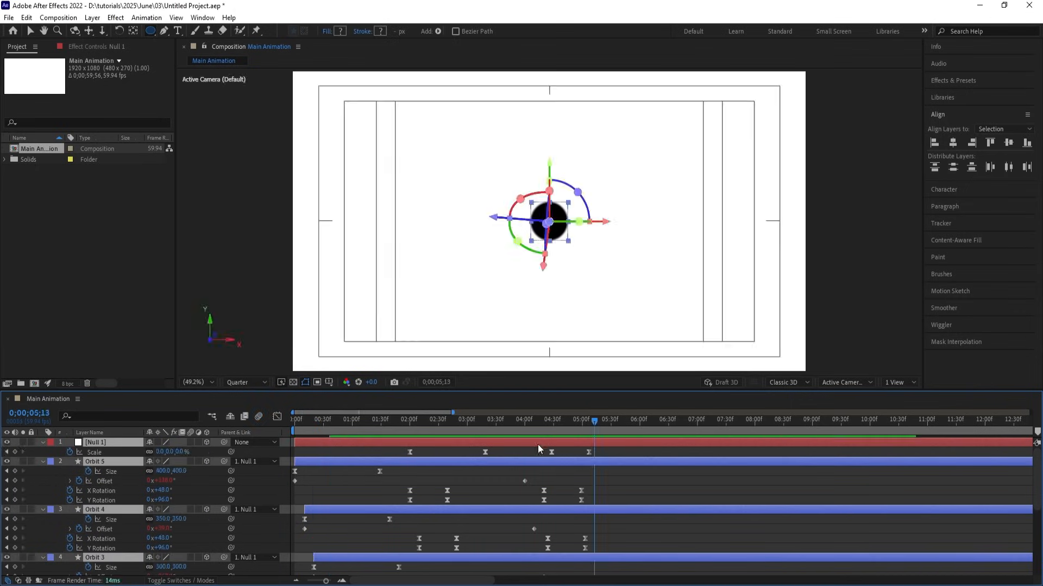
Collapse every layer to a single row, replay the ending from 04;38, and select Nucleus.
{"action": "key", "text": "ctrl+shift+a"}
{"action": "key", "text": "u"}
{"action": "left_click", "coordinate": [546, 422]}
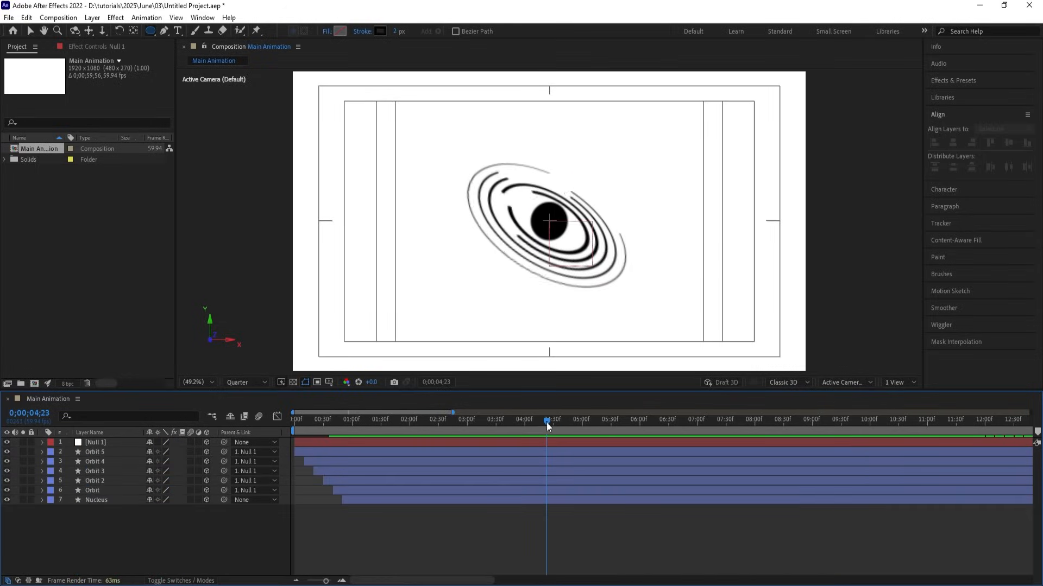
{"action": "key", "text": "space"}
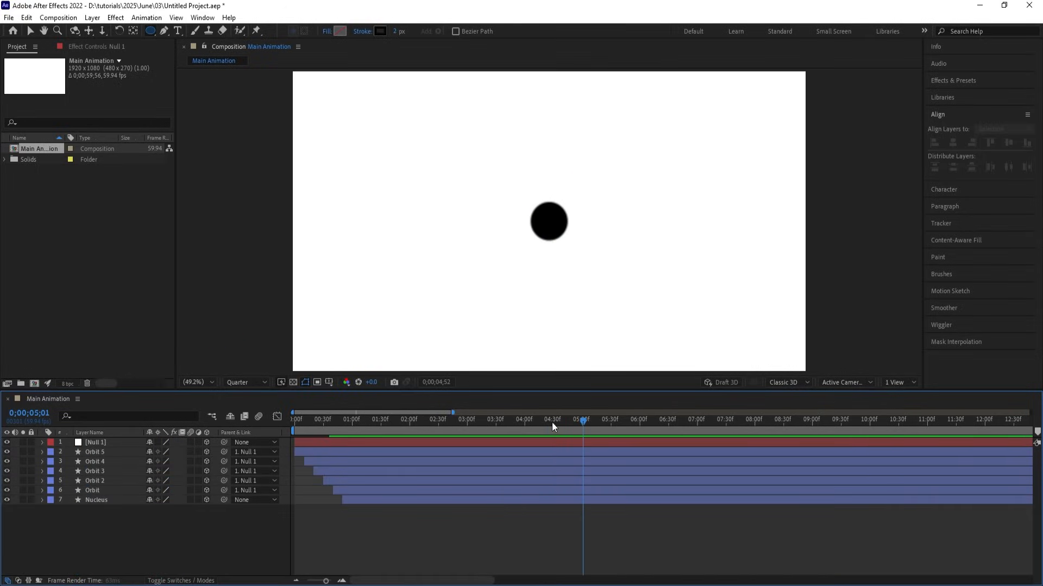
{"action": "key", "text": "space"}
{"action": "mouse_move", "coordinate": [567, 421]}
{"action": "left_mouse_down"}
{"action": "mouse_move", "coordinate": [552, 421]}
{"action": "mouse_move", "coordinate": [573, 421]}
{"action": "left_mouse_up"}
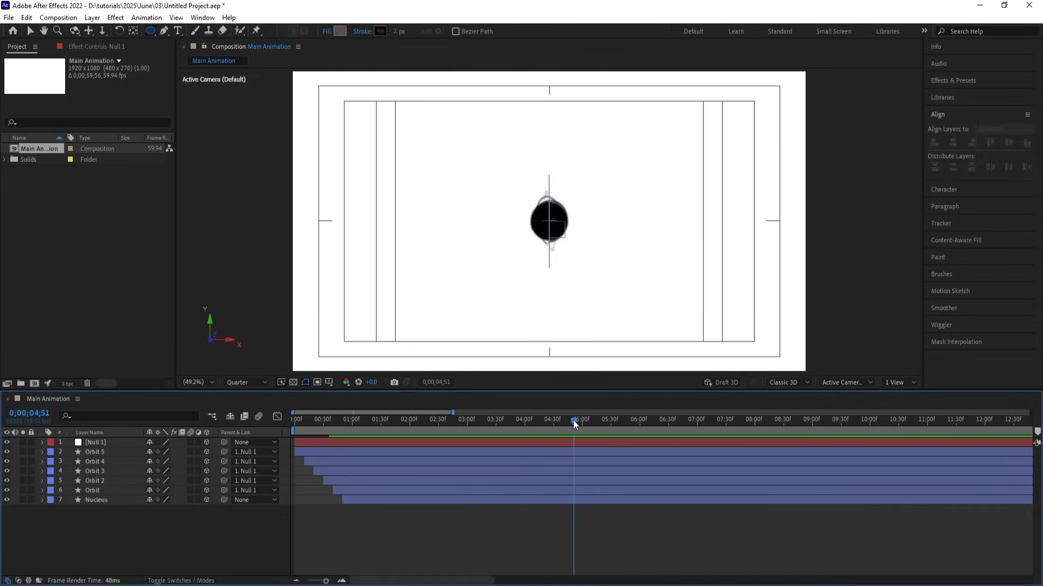
{"action": "left_click", "coordinate": [120, 501]}
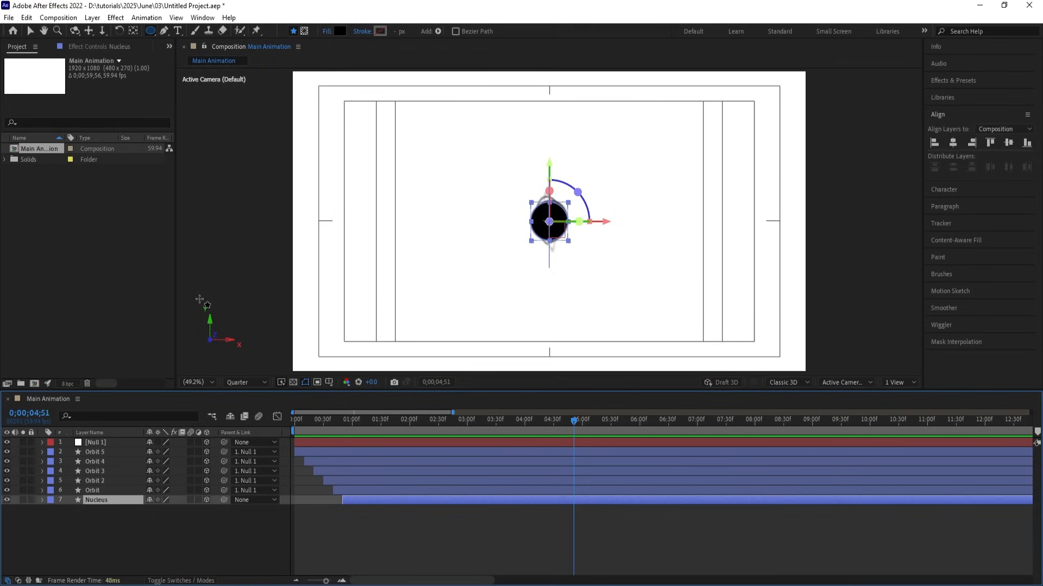
Import Untitled-1.psd as a composition with layer sizes retained.
{"action": "key", "text": "ctrl+i"}
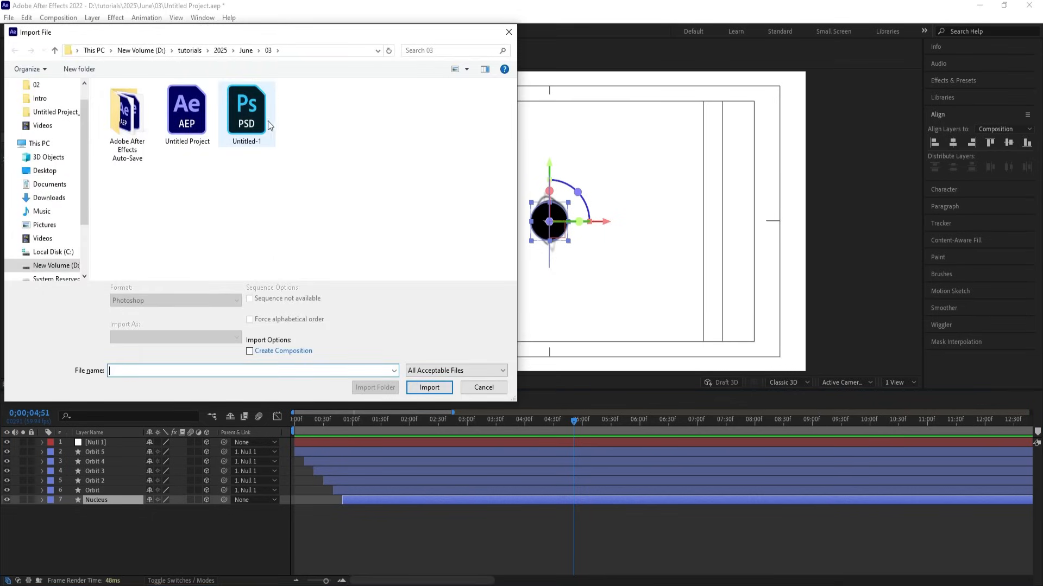
{"action": "left_click", "coordinate": [265, 125]}
{"action": "left_click", "coordinate": [158, 337]}
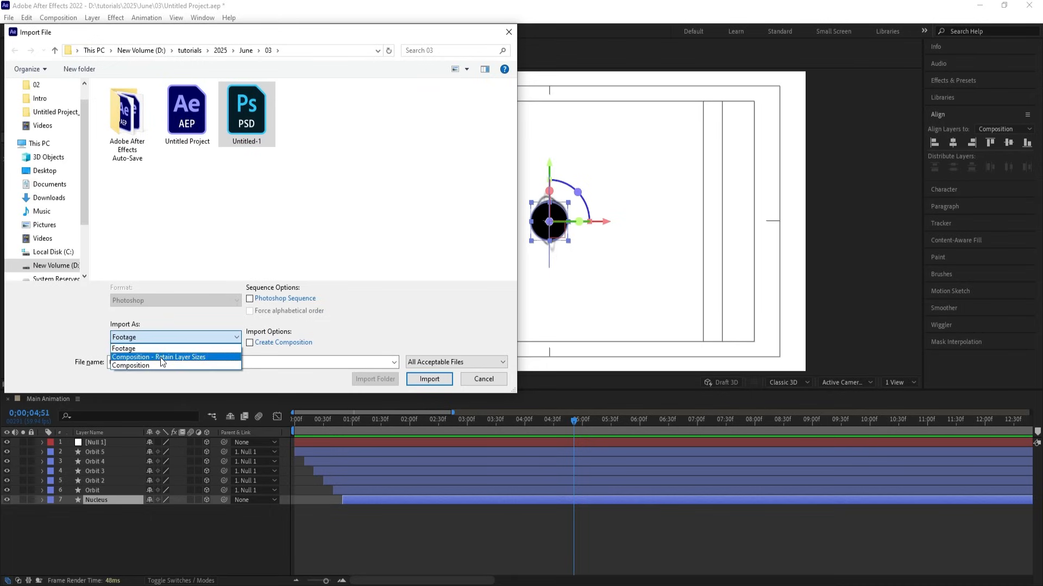
{"action": "left_click", "coordinate": [160, 358]}
{"action": "left_click", "coordinate": [438, 380]}
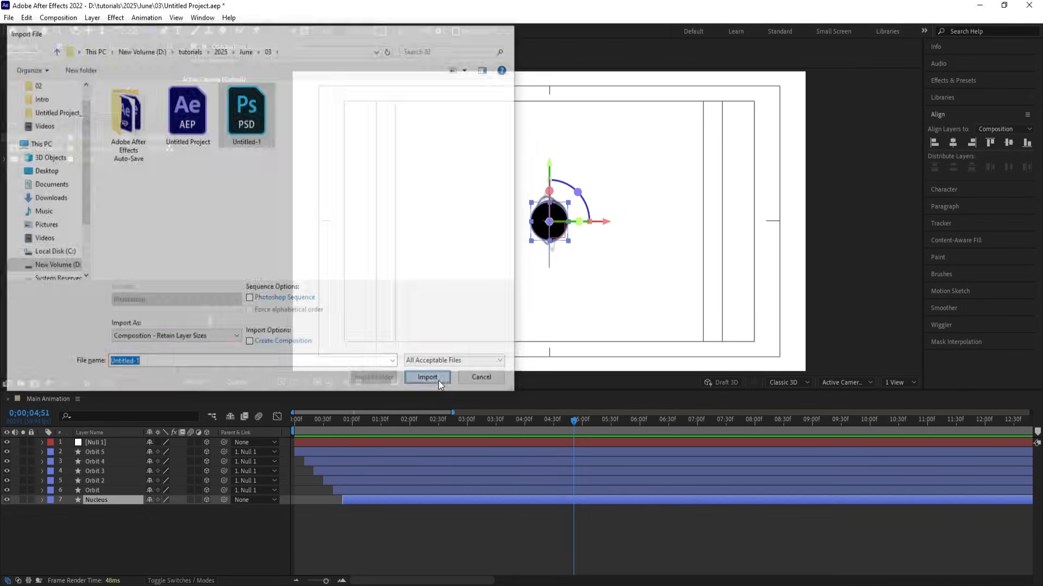
{"action": "left_click", "coordinate": [535, 364]}
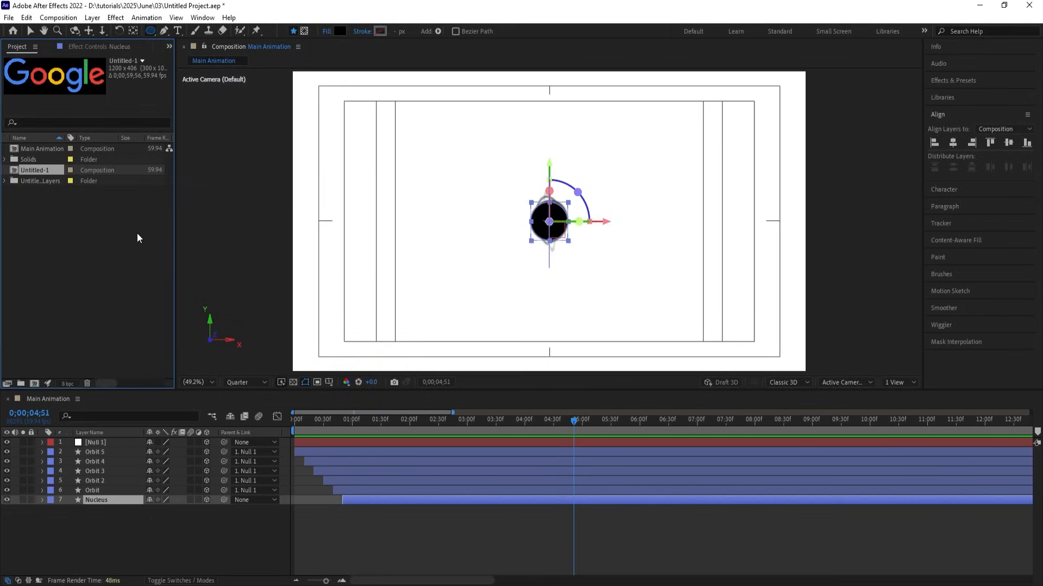
Paste the six letter layers from Untitled-1 into Main Animation, with the second o on the nucleus.
{"action": "double_click", "coordinate": [38, 171]}
{"action": "left_click_drag", "start_coordinate": [117, 537], "coordinate": [77, 431]}
{"action": "left_click", "coordinate": [47, 400]}
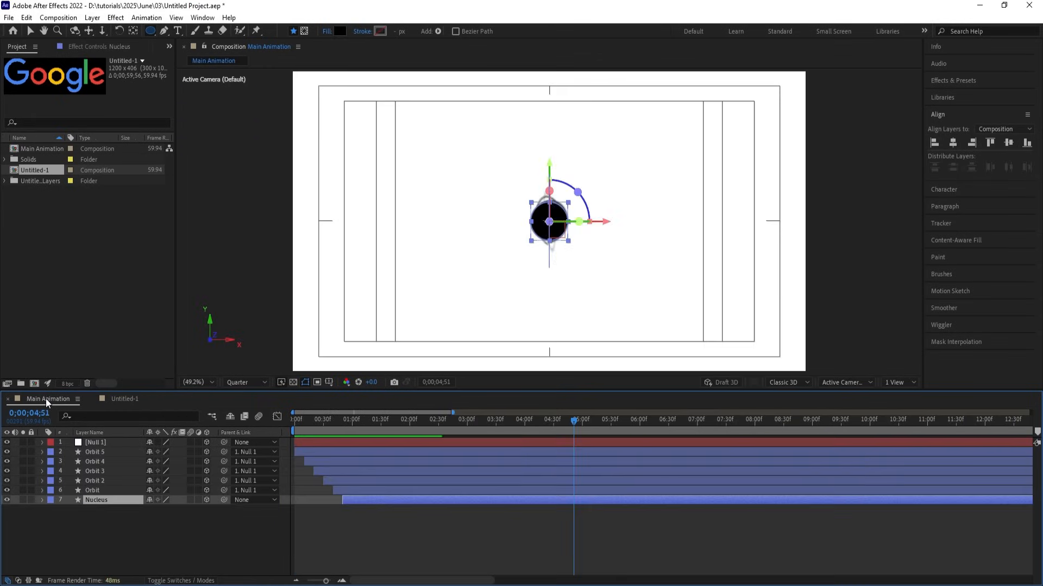
{"action": "key", "text": "ctrl+v"}
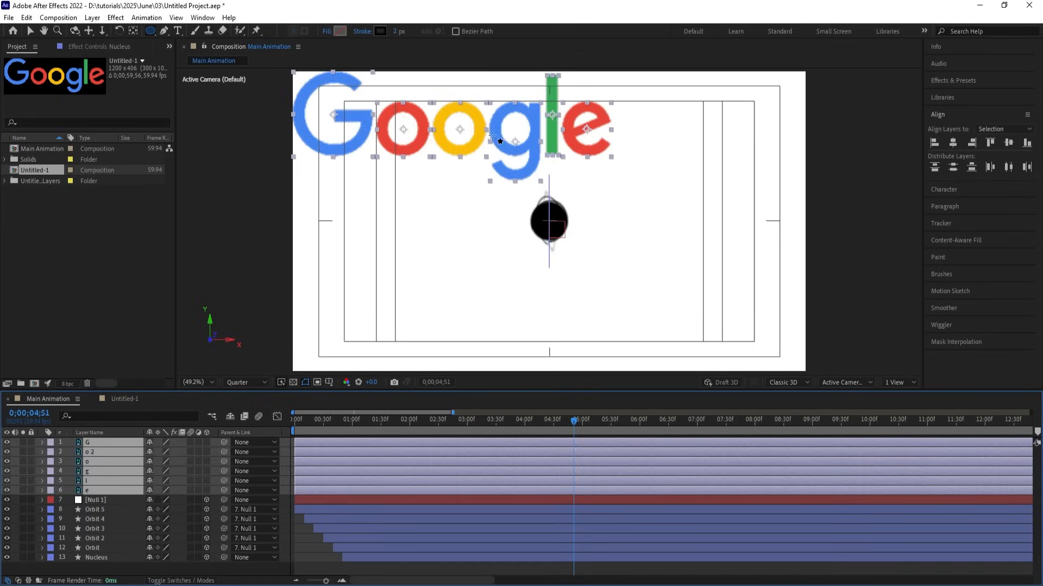
{"action": "key", "text": "v"}
{"action": "left_click_drag", "start_coordinate": [494, 130], "coordinate": [591, 225]}
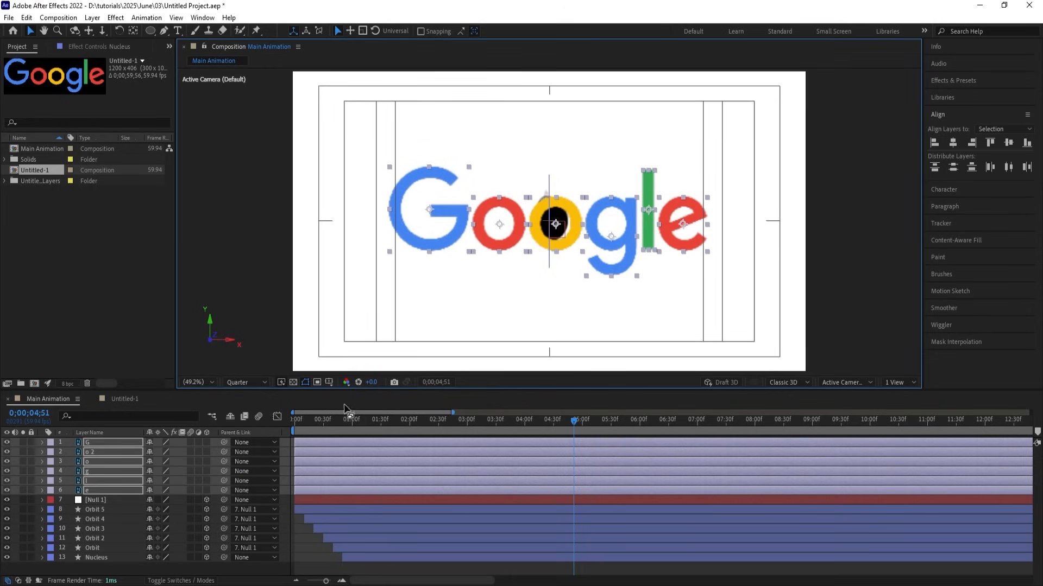
Parent the letters to a new null, scale the logo down to about 61%, then delete the null.
{"action": "right_click", "coordinate": [286, 459]}
{"action": "mouse_move", "coordinate": [312, 315]}
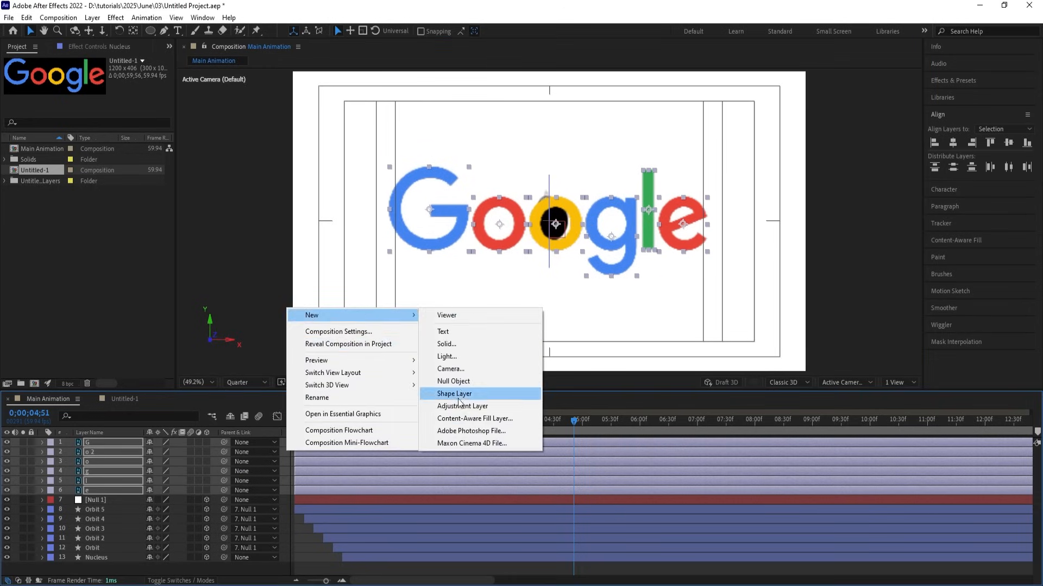
{"action": "left_click", "coordinate": [457, 382]}
{"action": "left_click", "coordinate": [130, 453]}
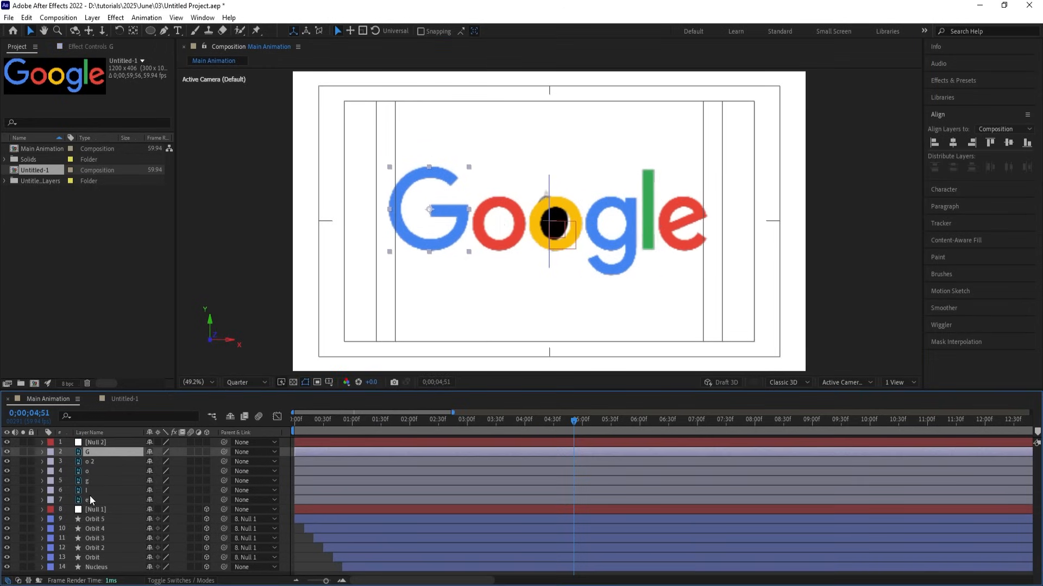
{"action": "left_click", "coordinate": [89, 498], "text": "shift"}
{"action": "left_click_drag", "start_coordinate": [223, 448], "coordinate": [139, 448]}
{"action": "left_click", "coordinate": [118, 445]}
{"action": "key", "text": "s"}
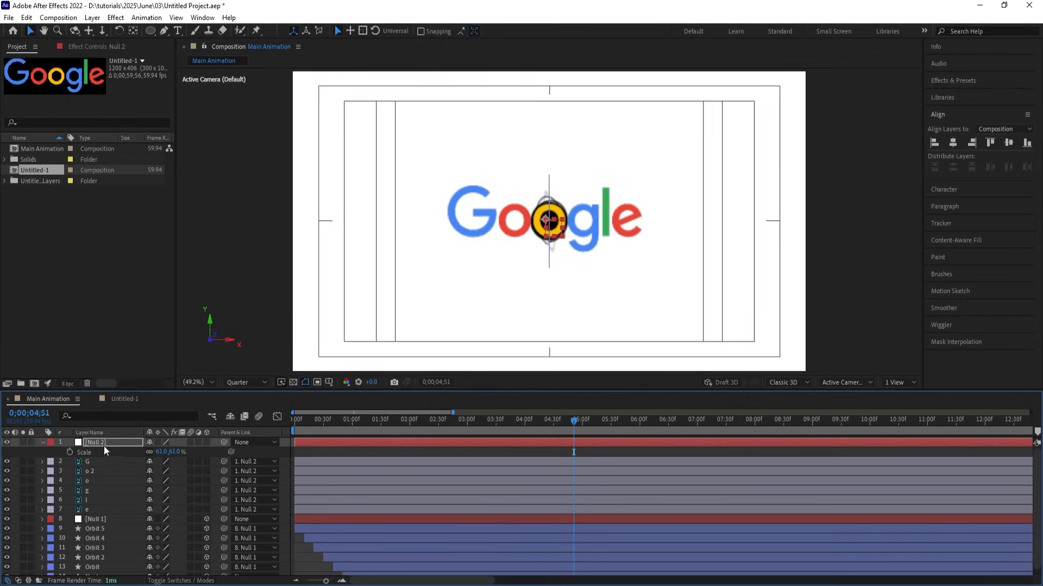
{"action": "key", "text": "Delete"}
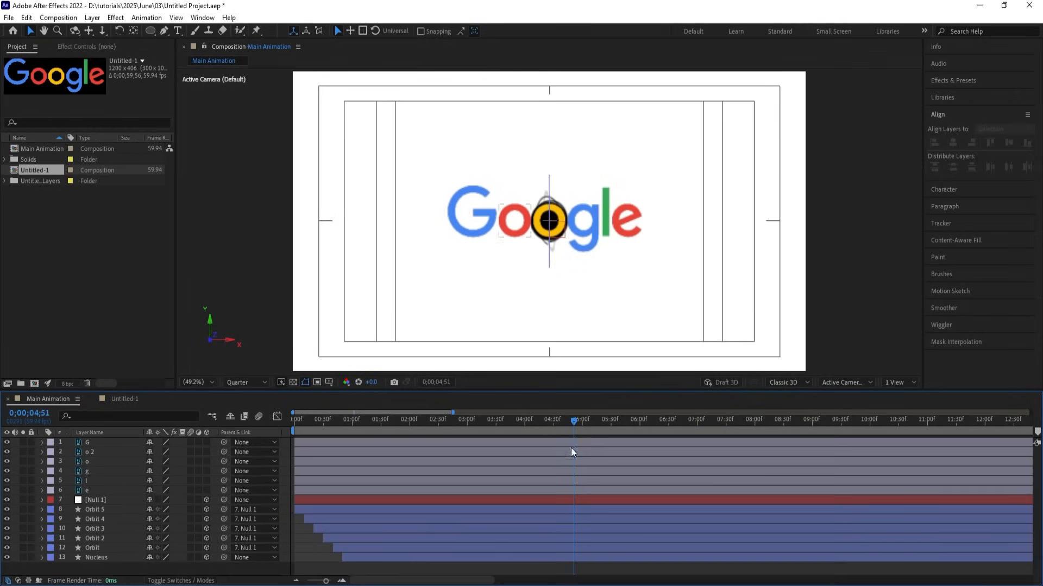
Trim the six letter layers to start at 0;00;04;50.
{"action": "left_click_drag", "start_coordinate": [567, 423], "coordinate": [573, 426]}
{"action": "left_click", "coordinate": [569, 488]}
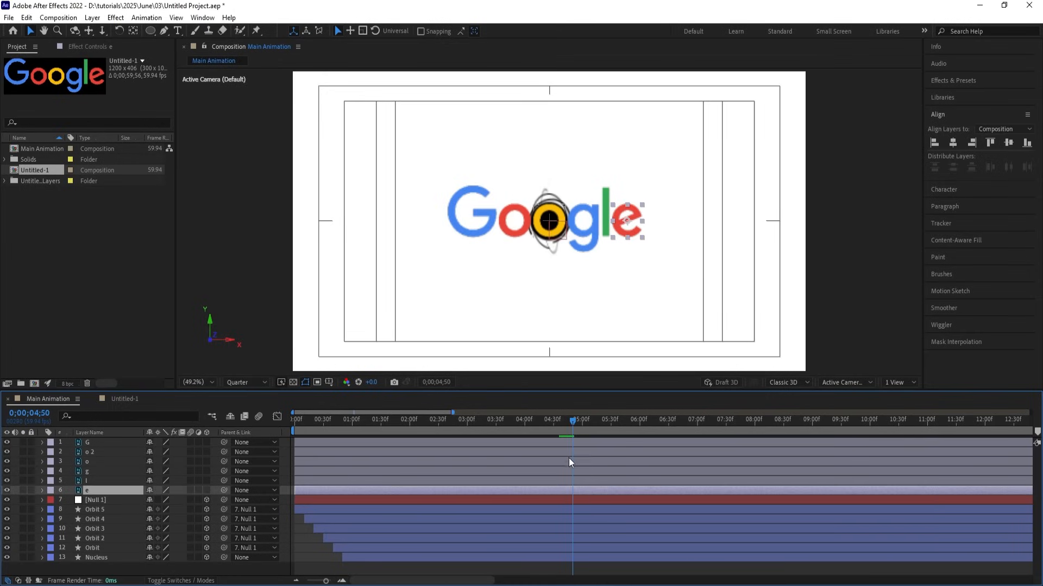
{"action": "left_click", "coordinate": [564, 444], "text": "shift"}
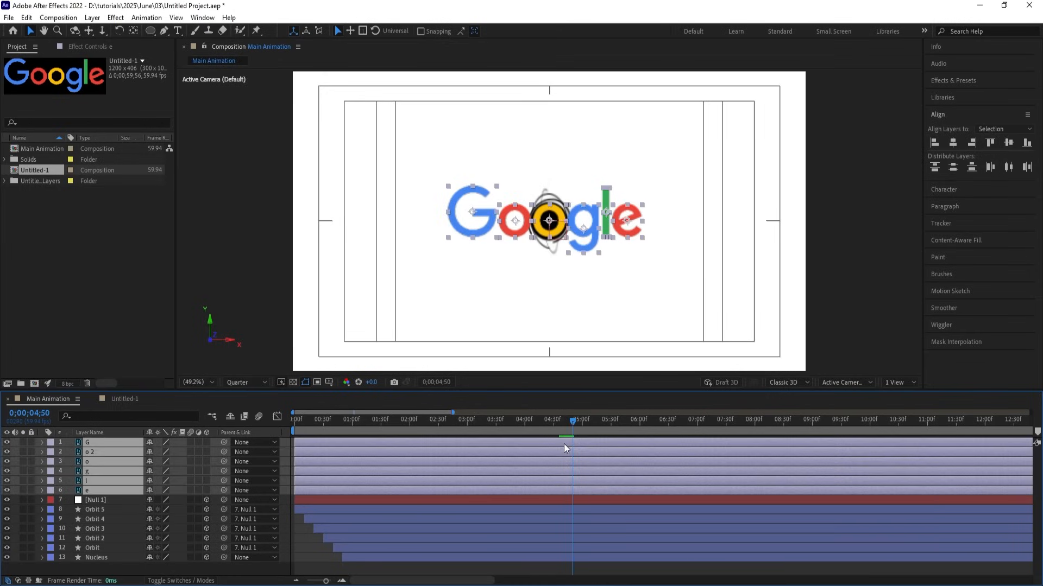
{"action": "key", "text": "alt+["}
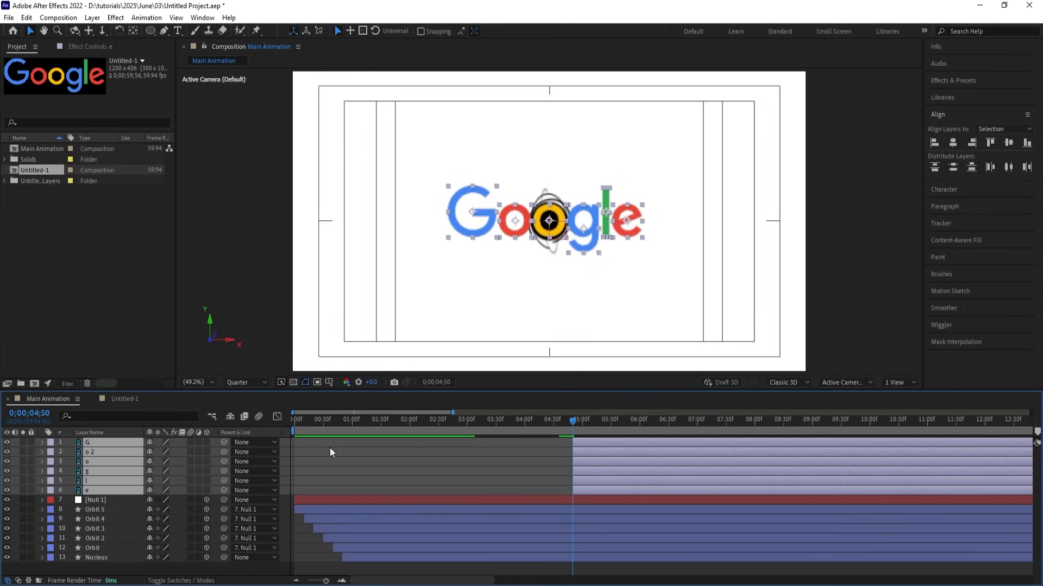
Set starting Position and Rotation keyframes on all six letters at 0;00;04;50.
{"action": "key", "text": "p"}
{"action": "left_click", "coordinate": [70, 452]}
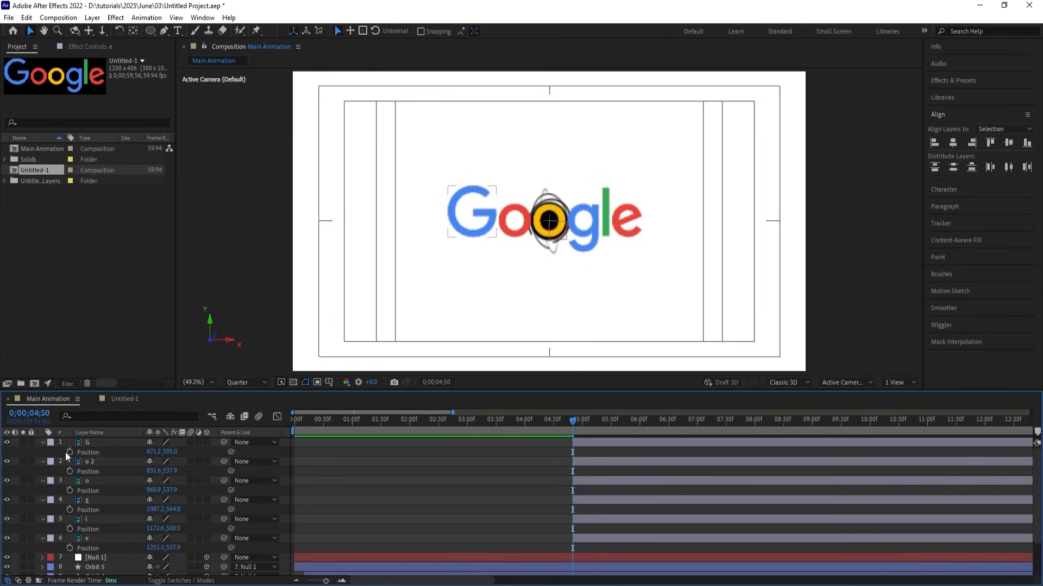
{"action": "left_click", "coordinate": [69, 471]}
{"action": "left_click", "coordinate": [70, 490]}
{"action": "left_click", "coordinate": [70, 510]}
{"action": "left_click", "coordinate": [70, 528]}
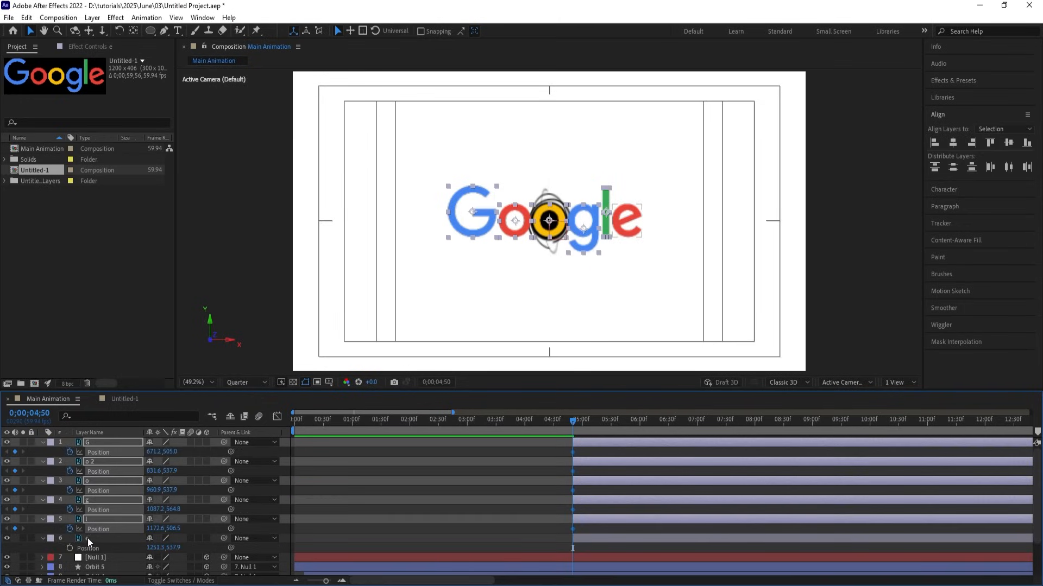
{"action": "left_click", "coordinate": [90, 539]}
{"action": "left_click", "coordinate": [69, 548]}
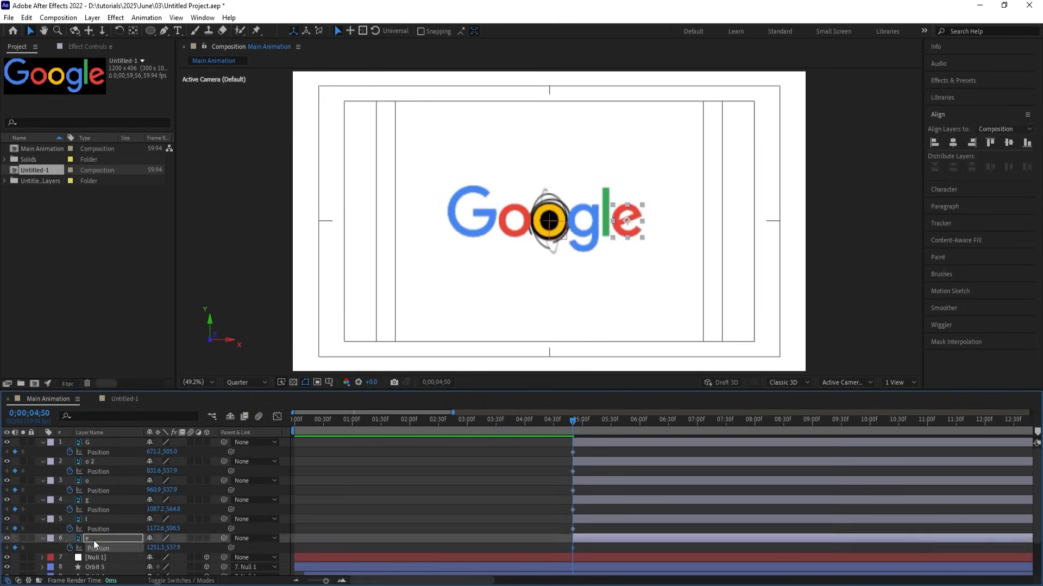
{"action": "left_click", "coordinate": [90, 442], "text": "shift"}
{"action": "key", "text": "r"}
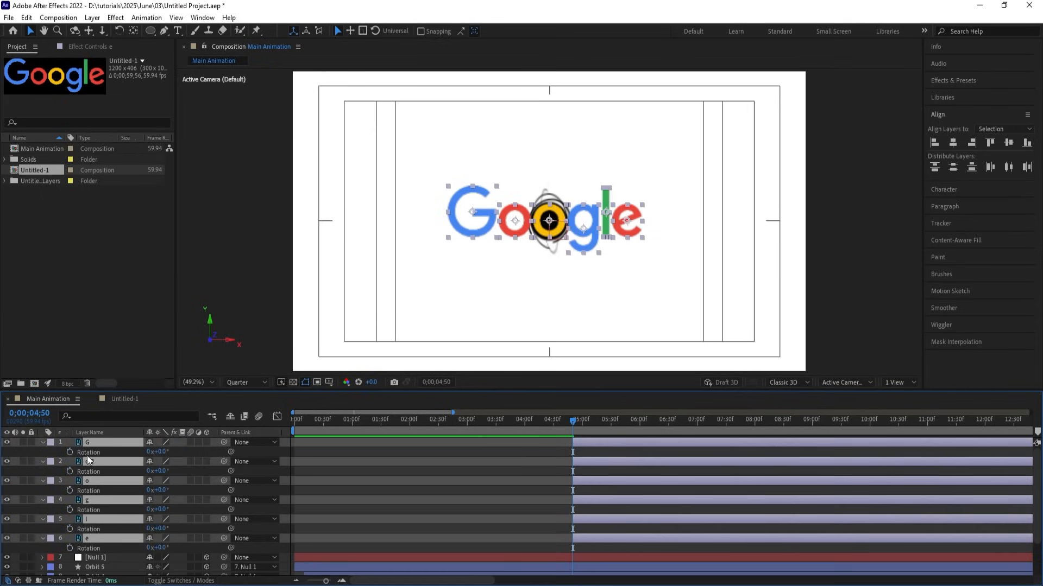
{"action": "left_click", "coordinate": [70, 452]}
Show Position alongside Rotation and preview the animation so far.
{"action": "key", "text": "shift+p"}
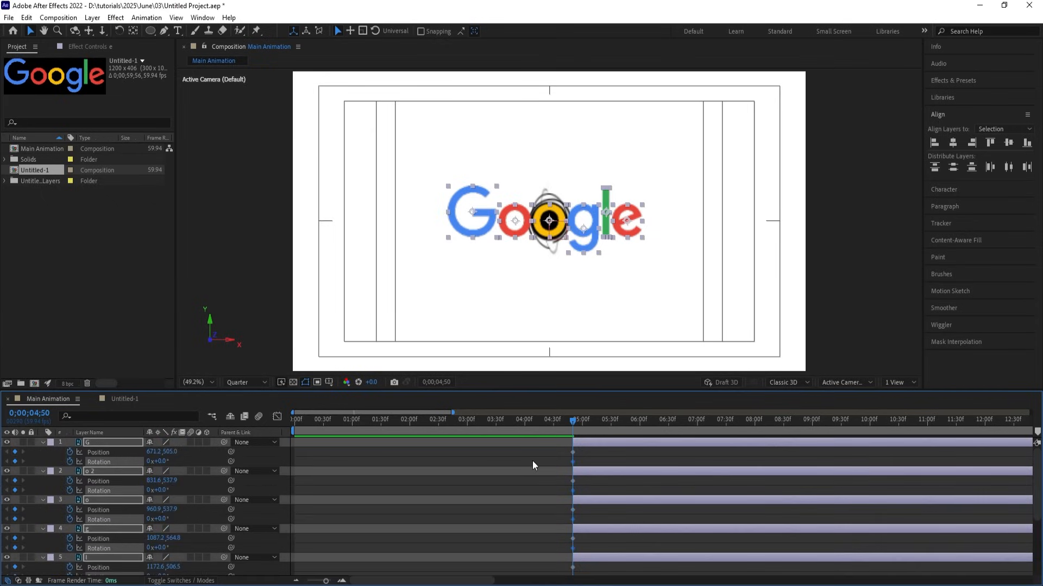
{"action": "left_click", "coordinate": [533, 459]}
{"action": "key", "text": "space"}
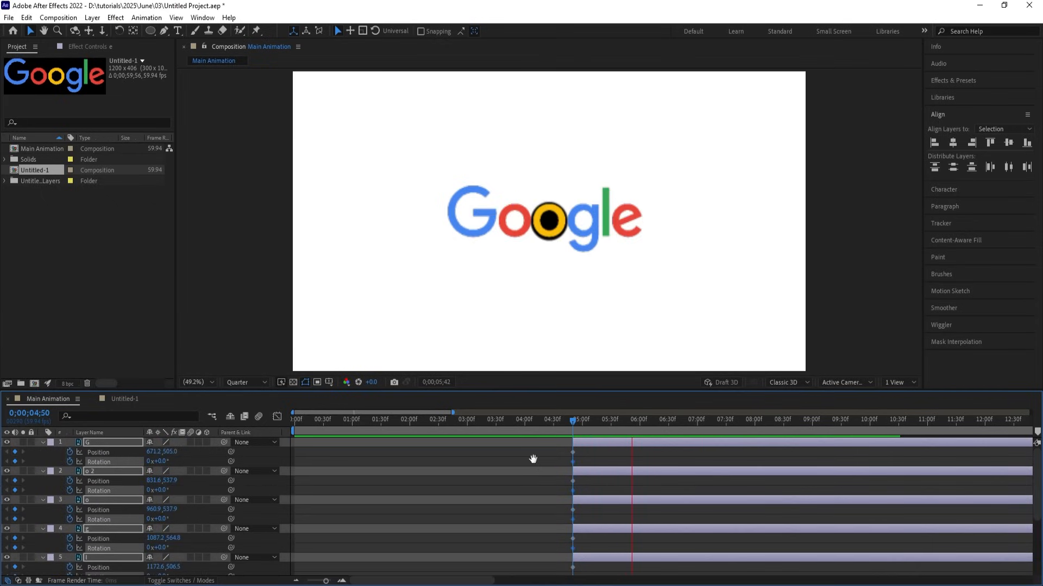
{"action": "key", "text": "space"}
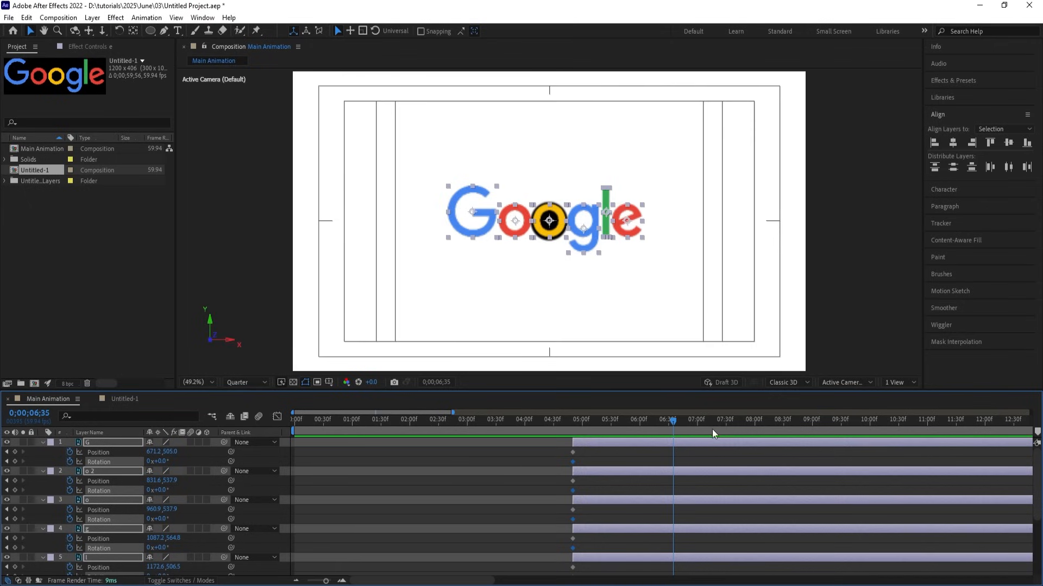
Keyframe the letters' final Position and Rotation at 0;00;06;31.
{"action": "left_click_drag", "start_coordinate": [672, 421], "coordinate": [669, 421]}
{"action": "left_click", "coordinate": [14, 452]}
{"action": "left_click", "coordinate": [14, 461]}
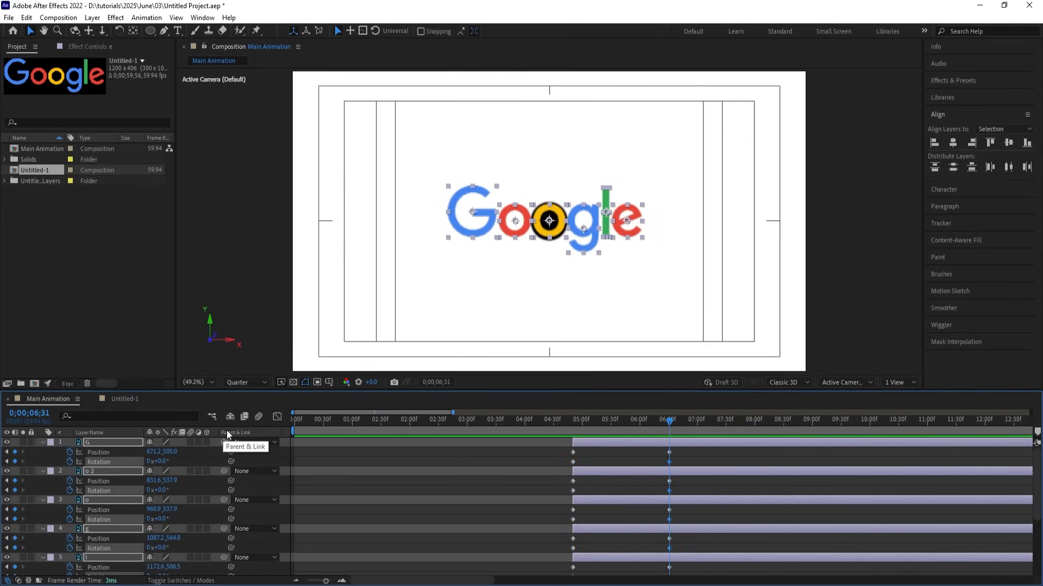
At 0;00;04;50, centre-align all six letters and stack them on the nucleus.
{"action": "key", "text": "j"}
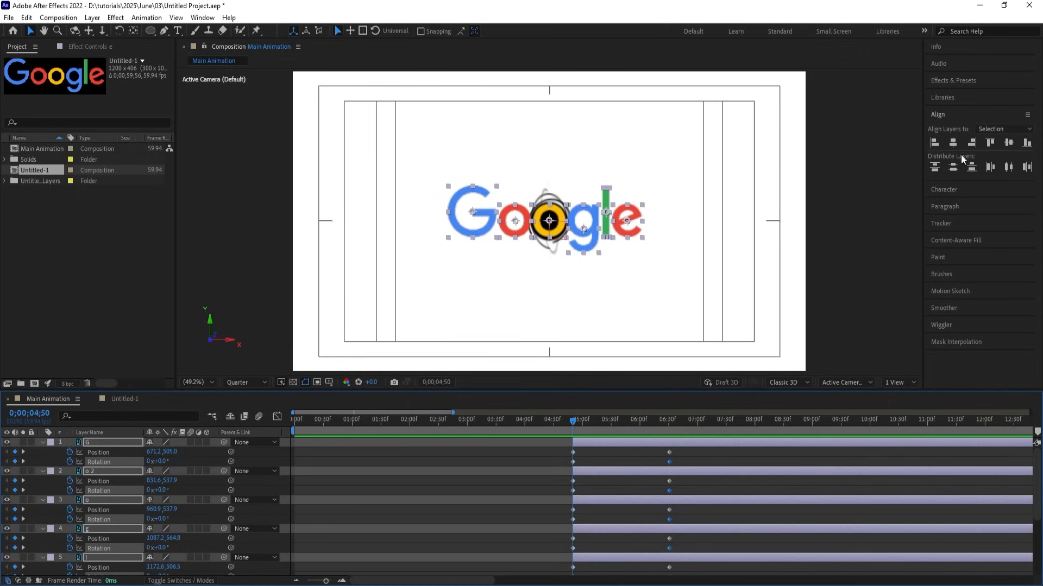
{"action": "left_click", "coordinate": [953, 143]}
{"action": "left_click", "coordinate": [1009, 143]}
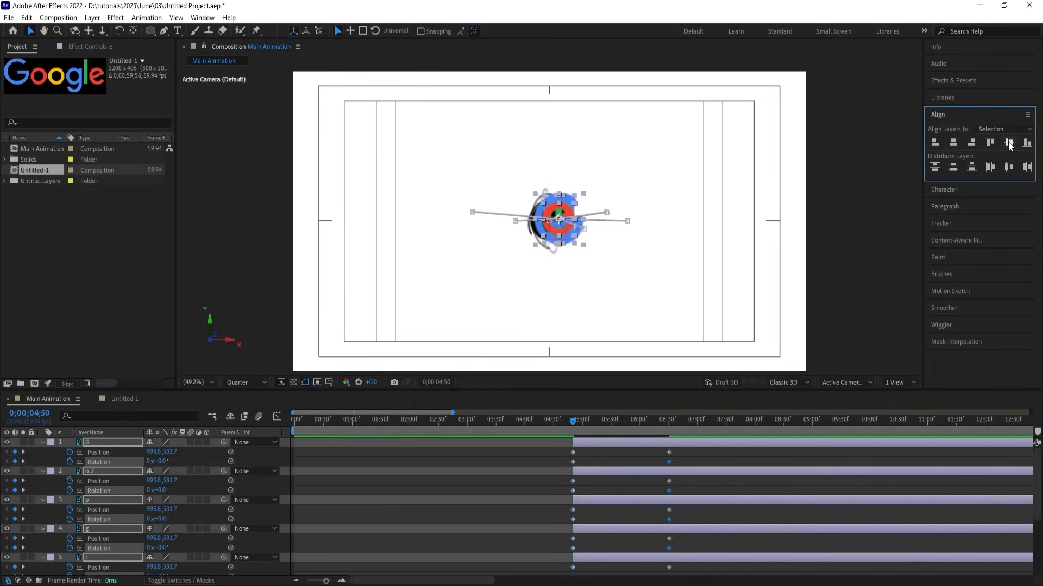
{"action": "scroll", "coordinate": [561, 229], "scroll_direction": "up", "scroll_amount": 5}
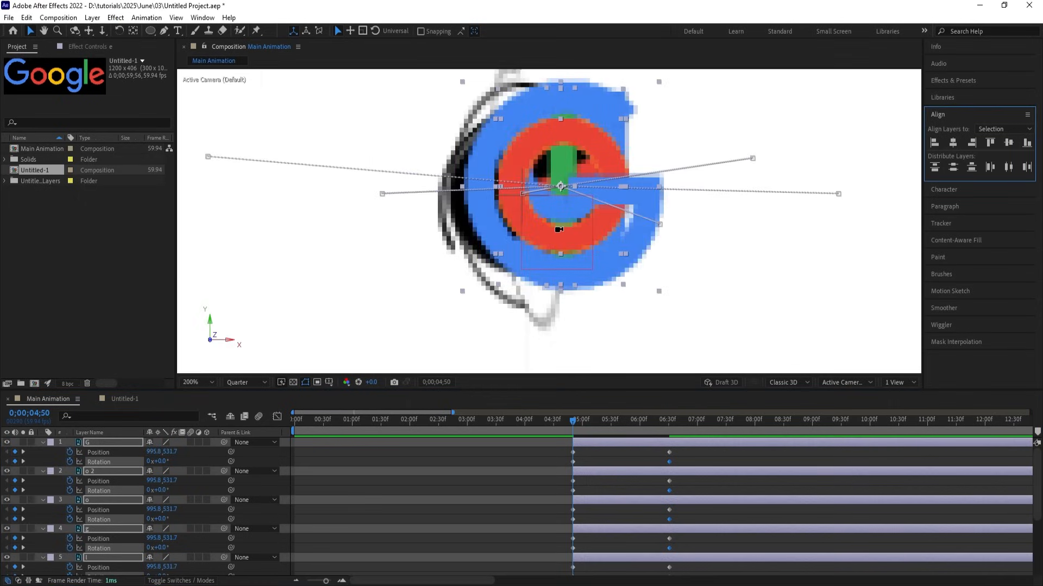
{"action": "left_click_drag", "start_coordinate": [557, 222], "coordinate": [519, 227]}
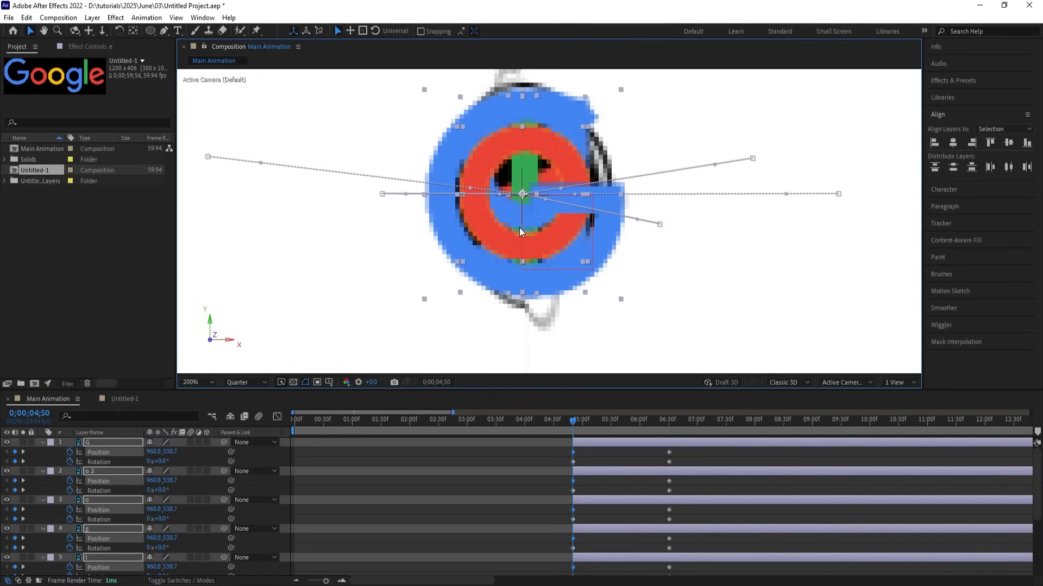
Keyframe letter Scale at 61% for 0;00;06;31 and 47% at 0;00;04;50.
{"action": "key", "text": "s"}
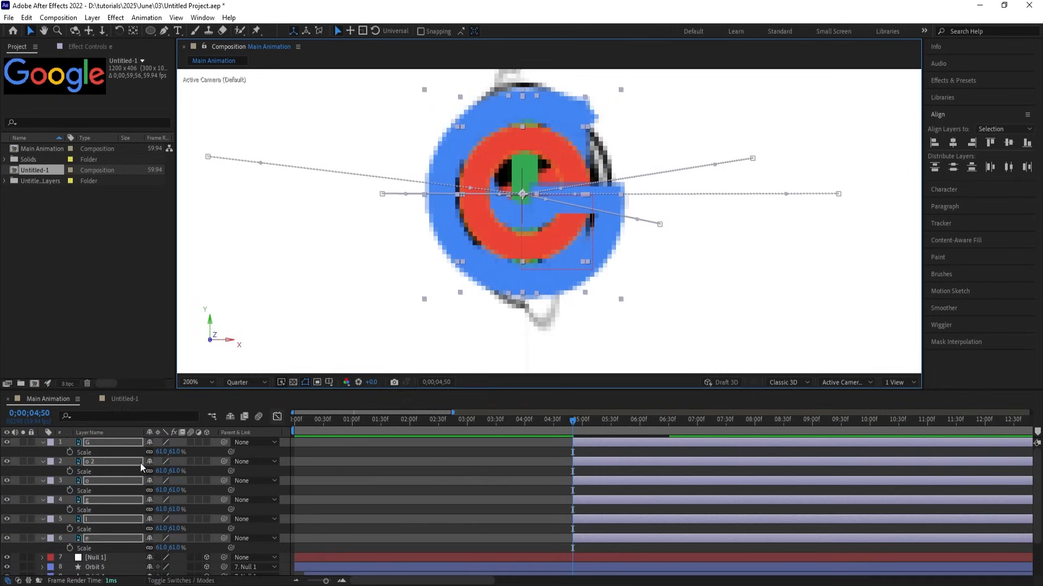
{"action": "left_click", "coordinate": [70, 451]}
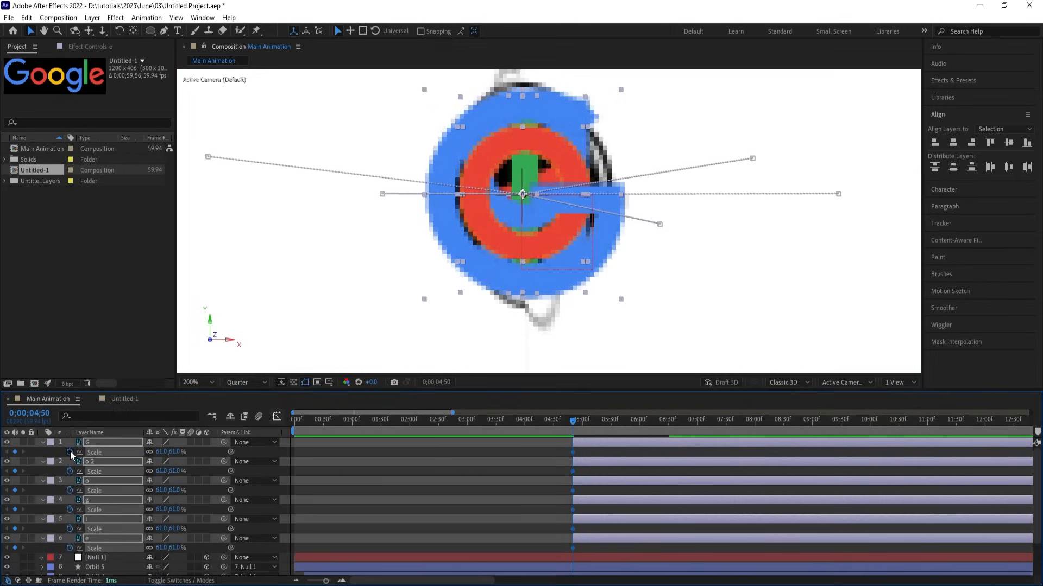
{"action": "key", "text": "u"}
{"action": "key", "text": "k"}
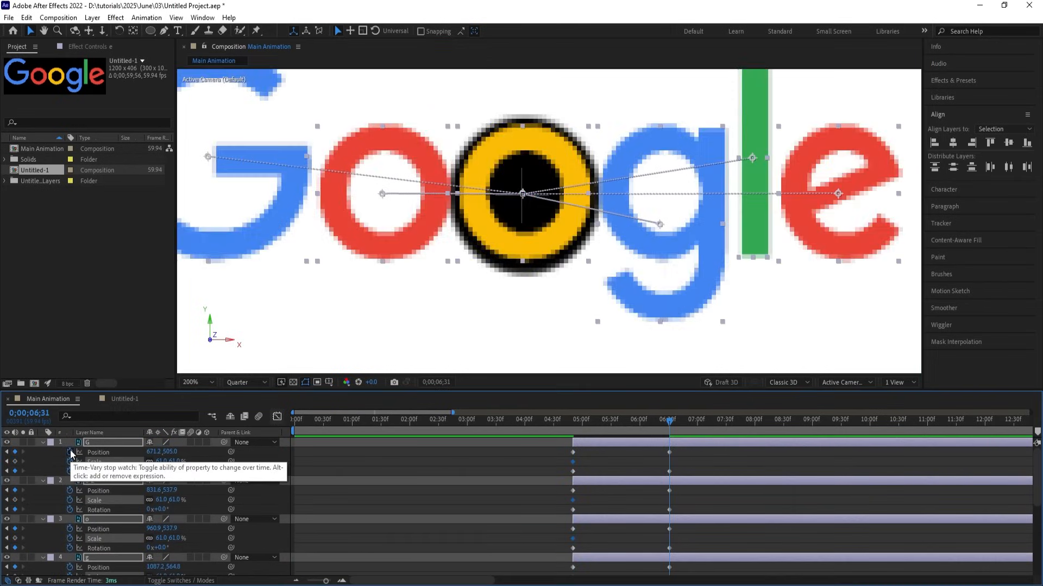
{"action": "left_click", "coordinate": [17, 461]}
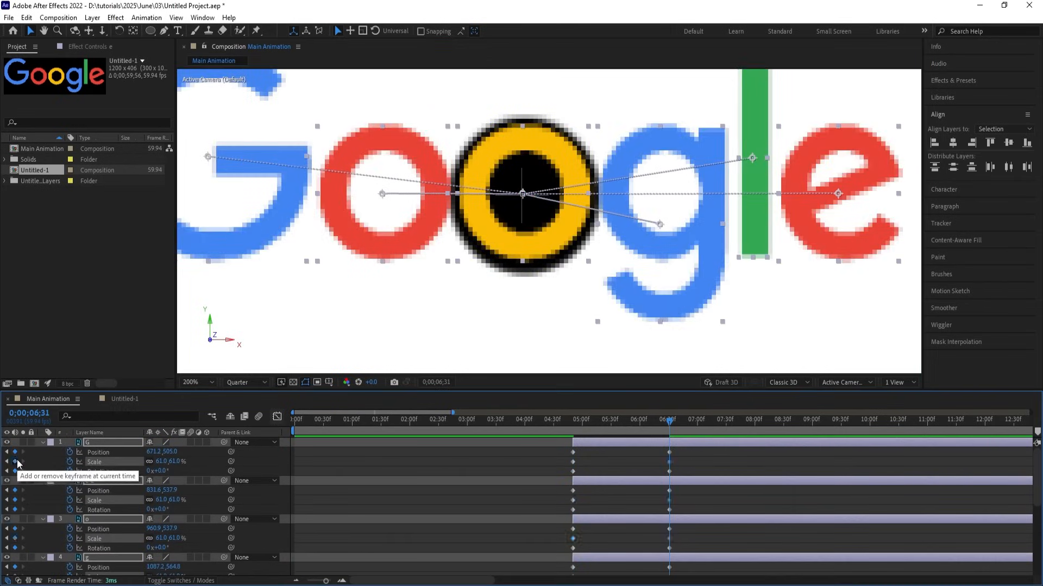
{"action": "key", "text": "j"}
{"action": "left_click_drag", "start_coordinate": [160, 462], "coordinate": [154, 461]}
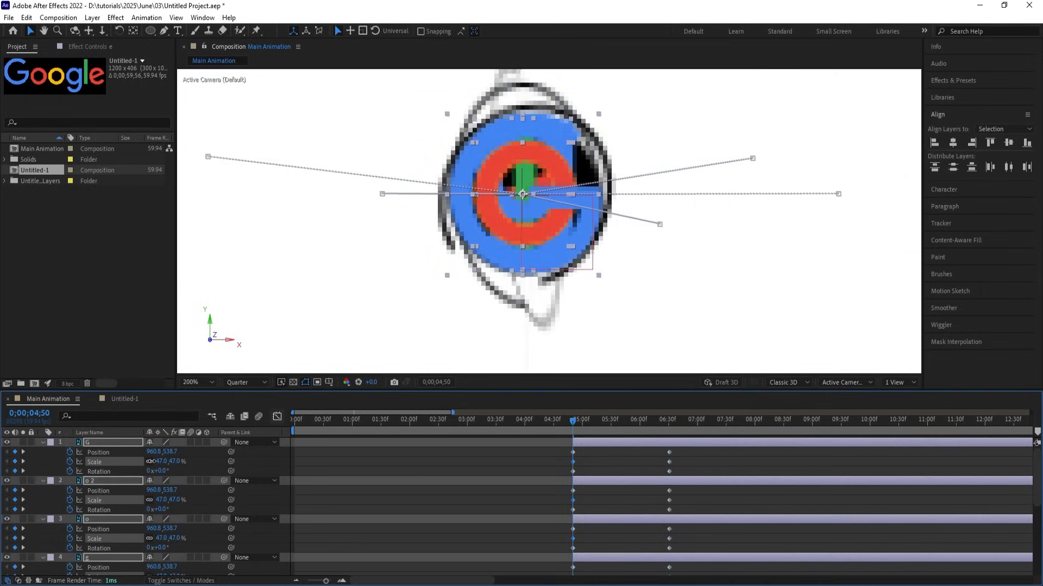
{"action": "left_click", "coordinate": [596, 469]}
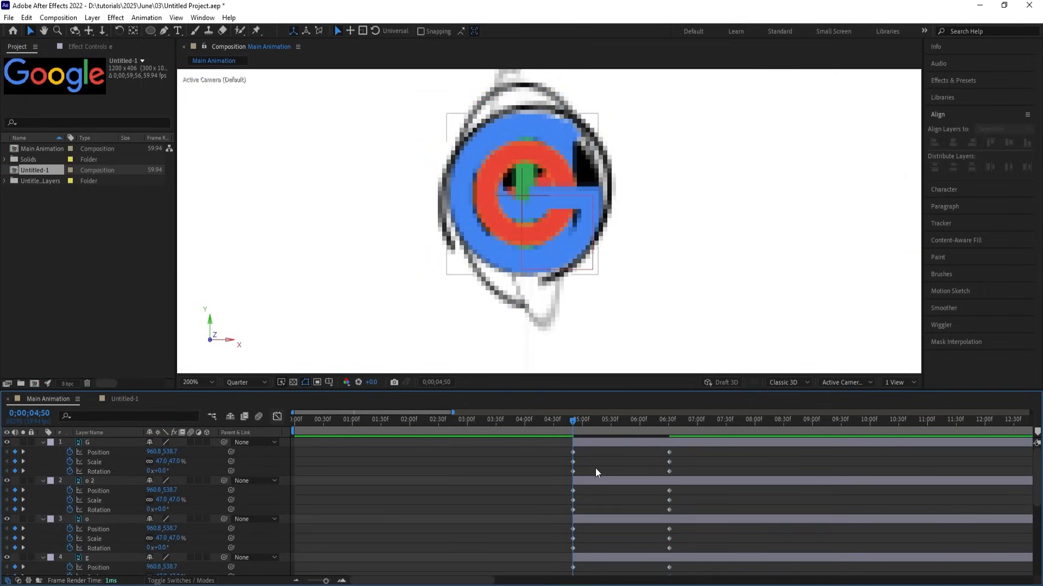
Give the G and red o a -1x rotation at 0;00;06;31.
{"action": "key", "text": "k"}
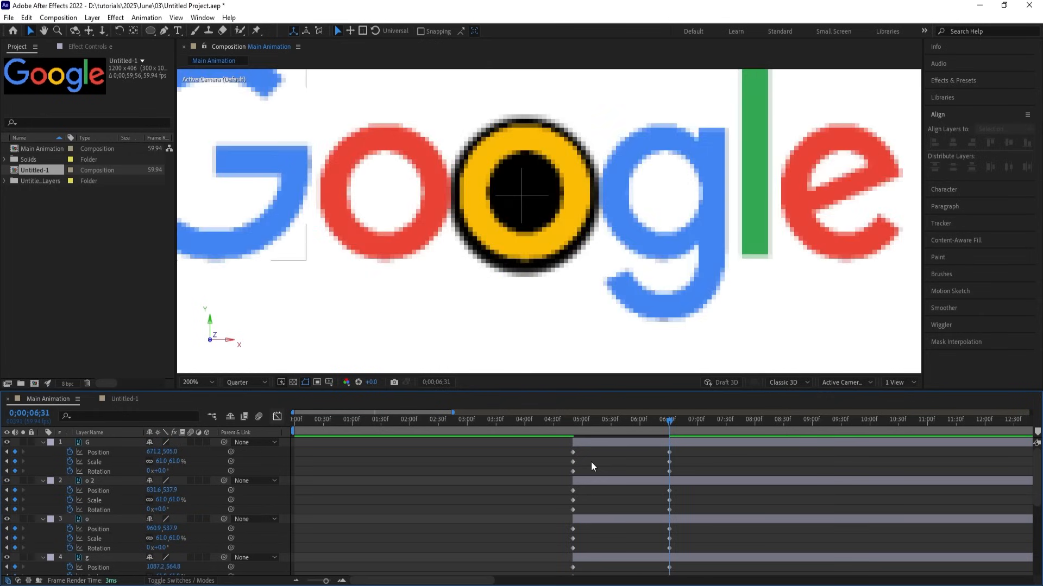
{"action": "left_click", "coordinate": [370, 208]}
{"action": "left_click", "coordinate": [277, 222], "text": "shift"}
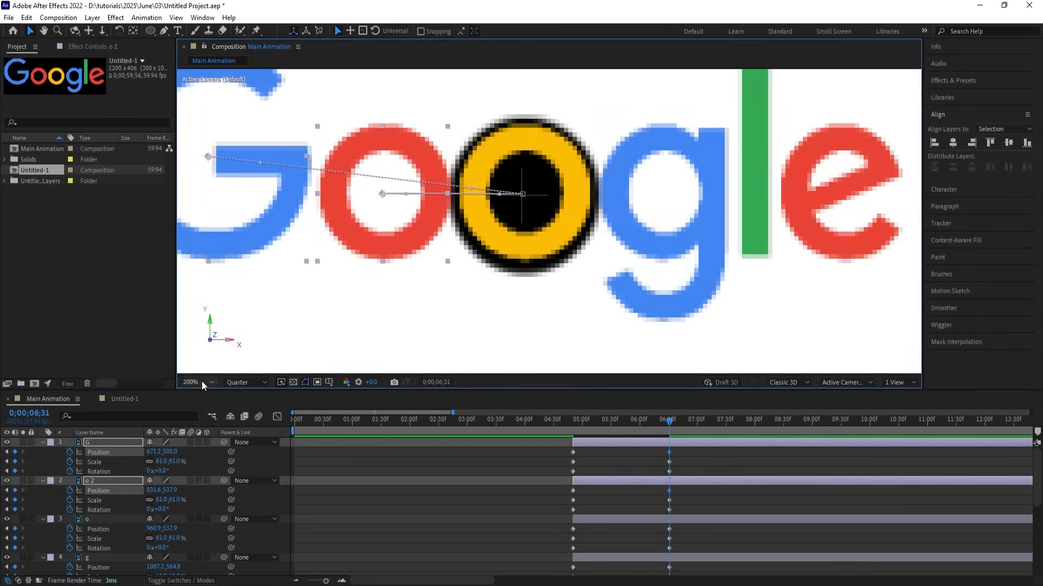
{"action": "left_click_drag", "start_coordinate": [166, 471], "coordinate": [159, 470]}
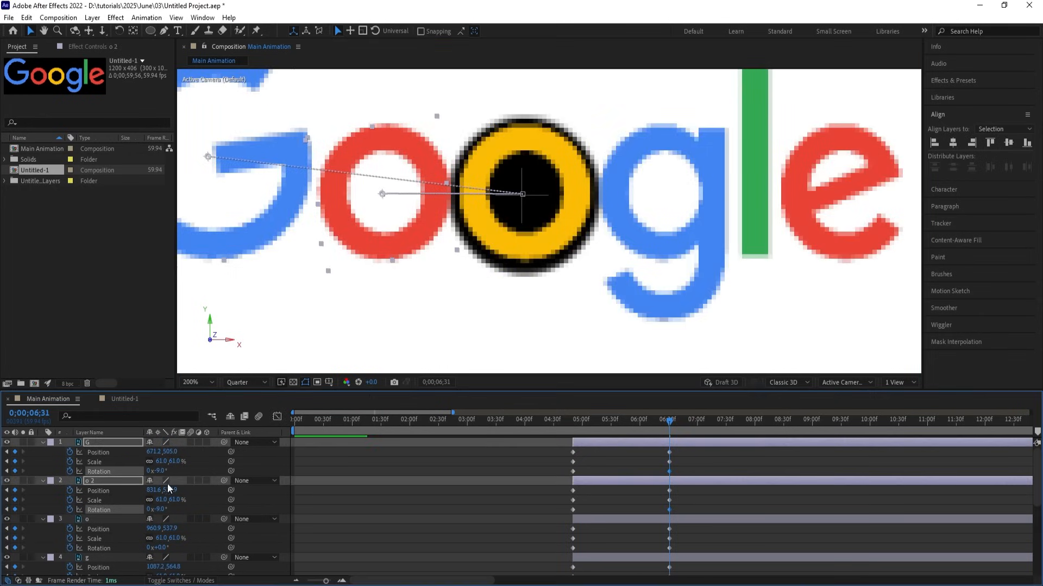
{"action": "key", "text": "ctrl+z"}
{"action": "left_click", "coordinate": [151, 471]}
{"action": "type", "text": "-1"}
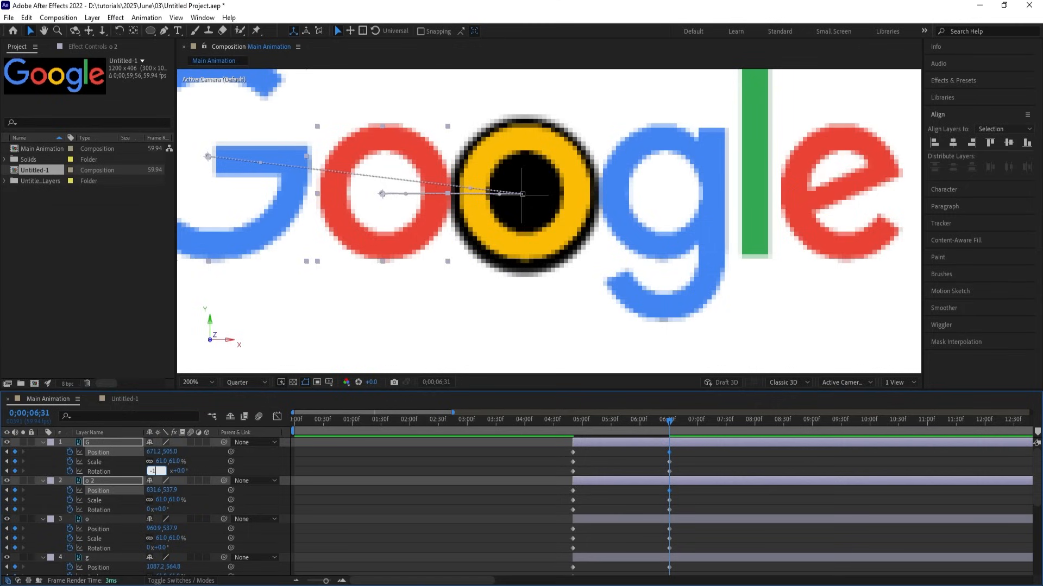
{"action": "key", "text": "Return"}
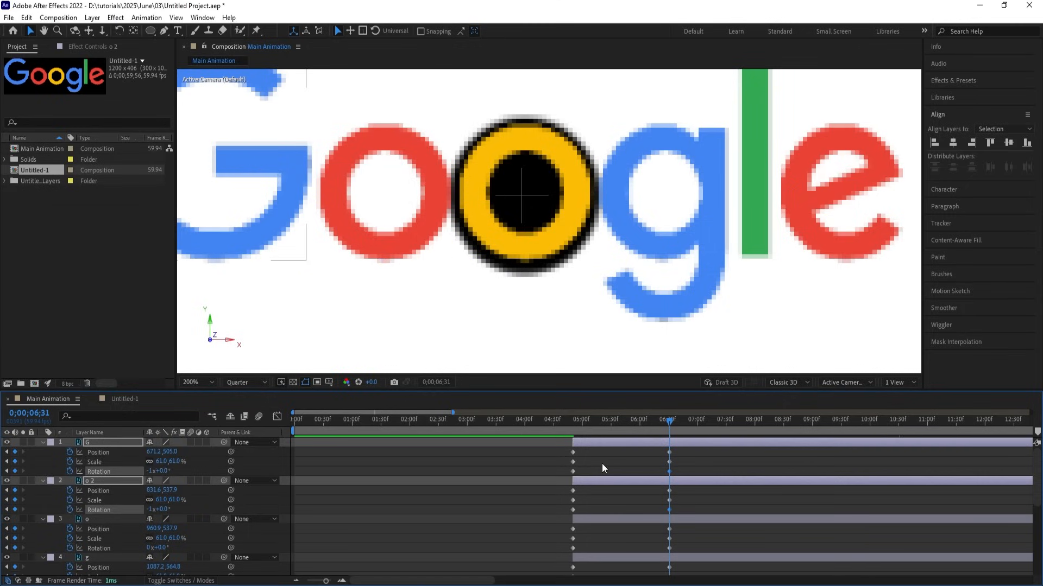
{"action": "left_click", "coordinate": [602, 464]}
Set the yellow o's end rotation to 1x and preview the letters flying in.
{"action": "left_click", "coordinate": [568, 233]}
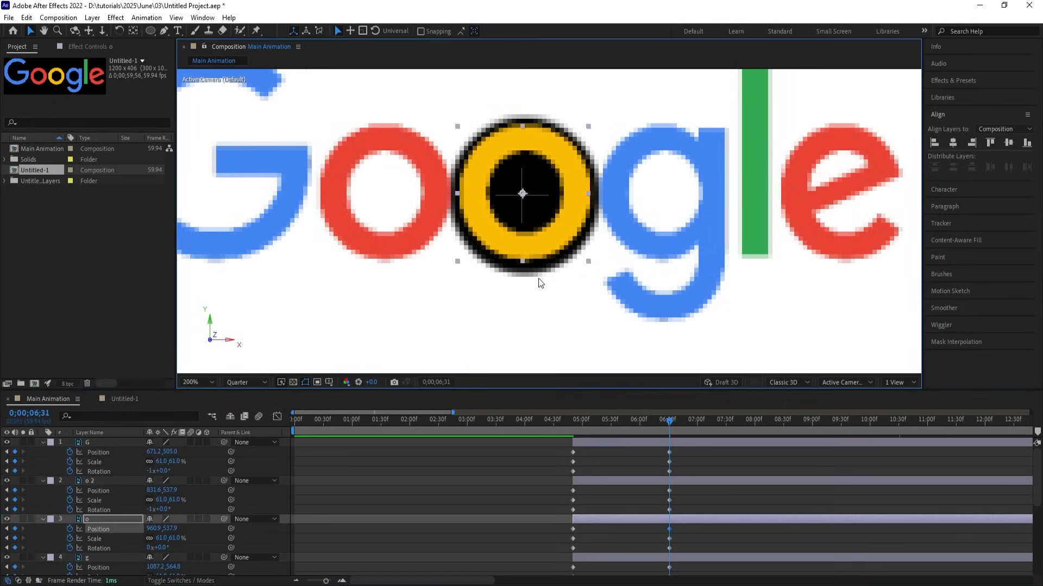
{"action": "left_click", "coordinate": [639, 222]}
{"action": "left_click", "coordinate": [790, 168], "text": "shift"}
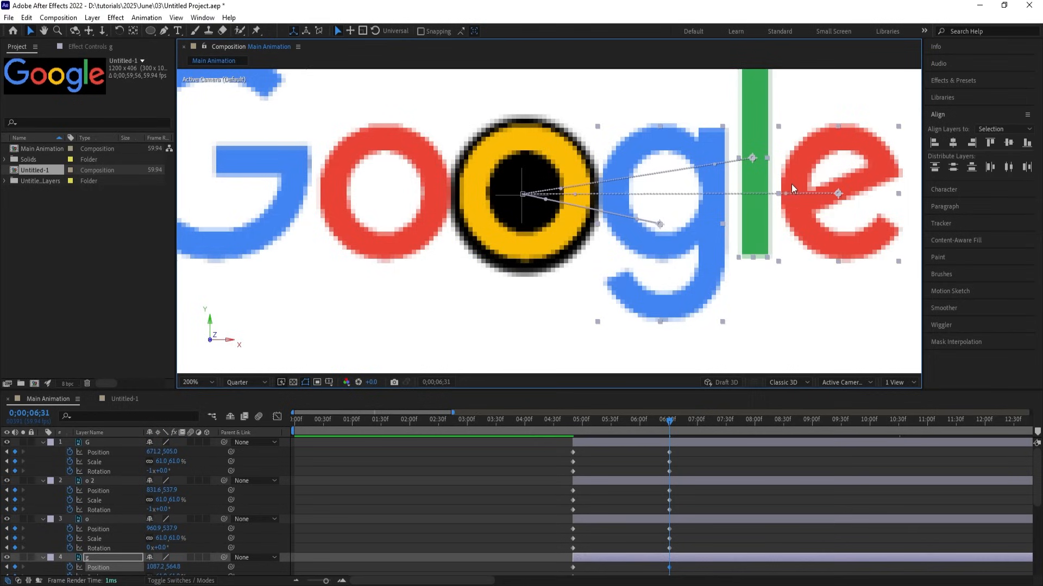
{"action": "scroll", "coordinate": [531, 485], "scroll_direction": "down", "scroll_amount": 2}
{"action": "left_click", "coordinate": [150, 490]}
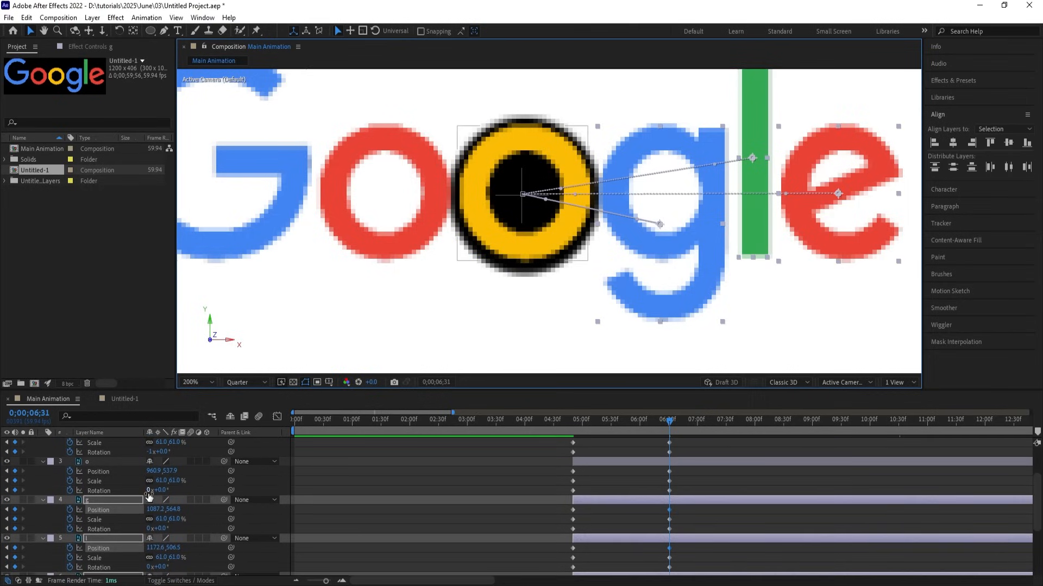
{"action": "type", "text": "1"}
{"action": "key", "text": "Return"}
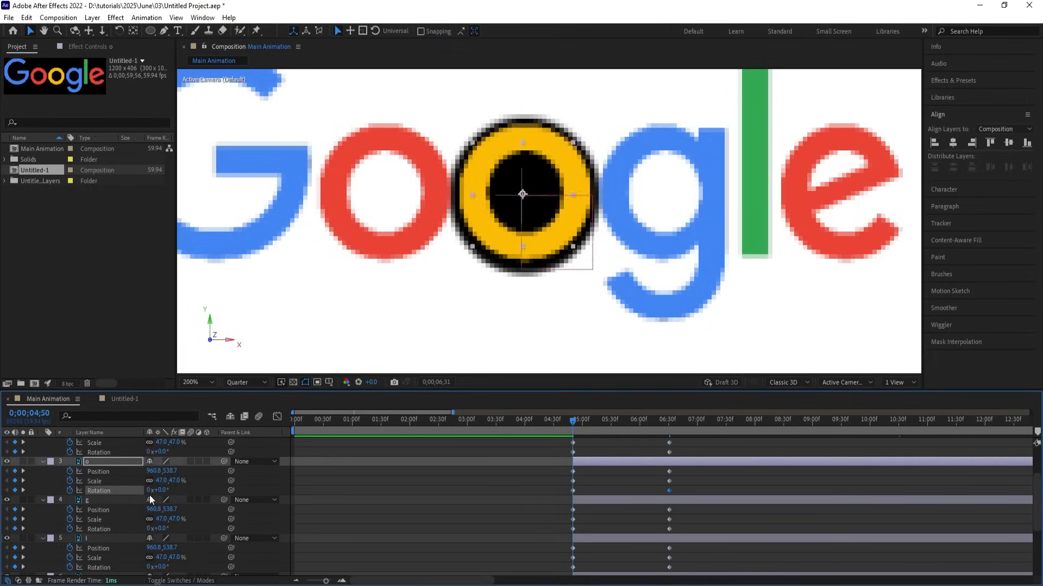
{"action": "key", "text": "j"}
{"action": "key", "text": "space"}
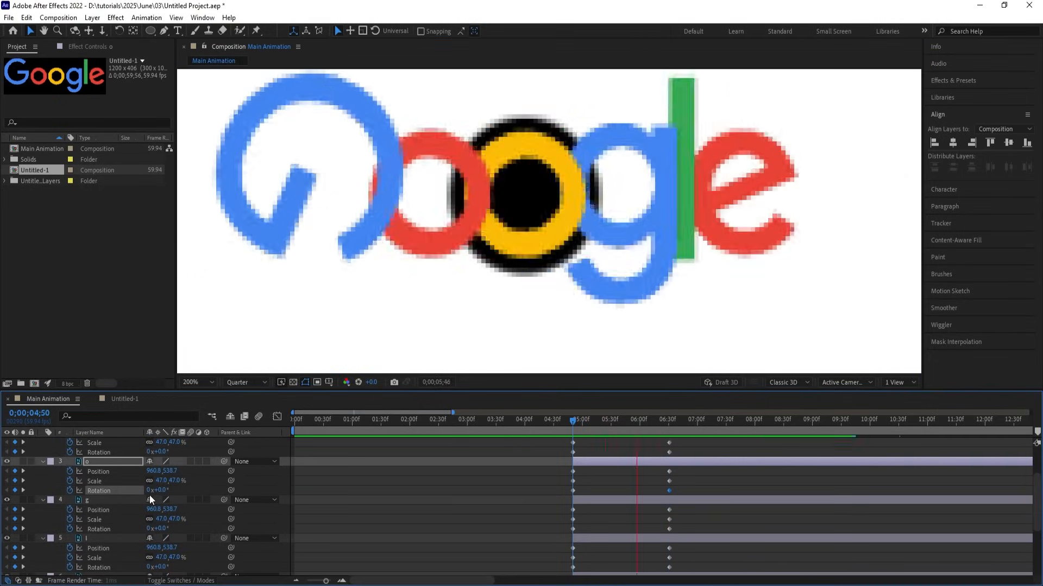
{"action": "key", "text": "space"}
Give the g, l and e letters each one full forward turn (1x).
{"action": "key", "text": "k"}
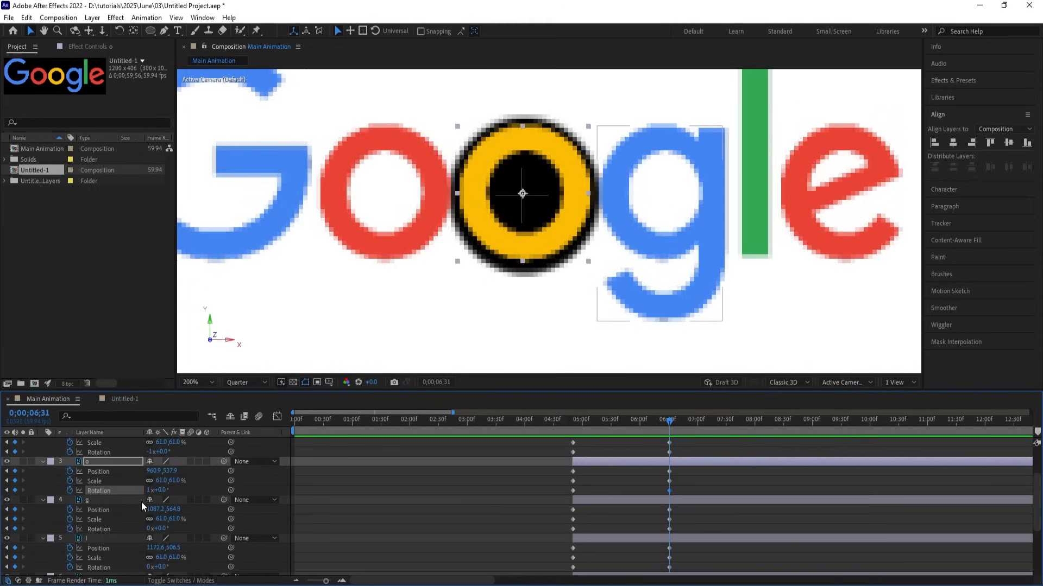
{"action": "left_click", "coordinate": [182, 492]}
{"action": "left_click", "coordinate": [663, 230]}
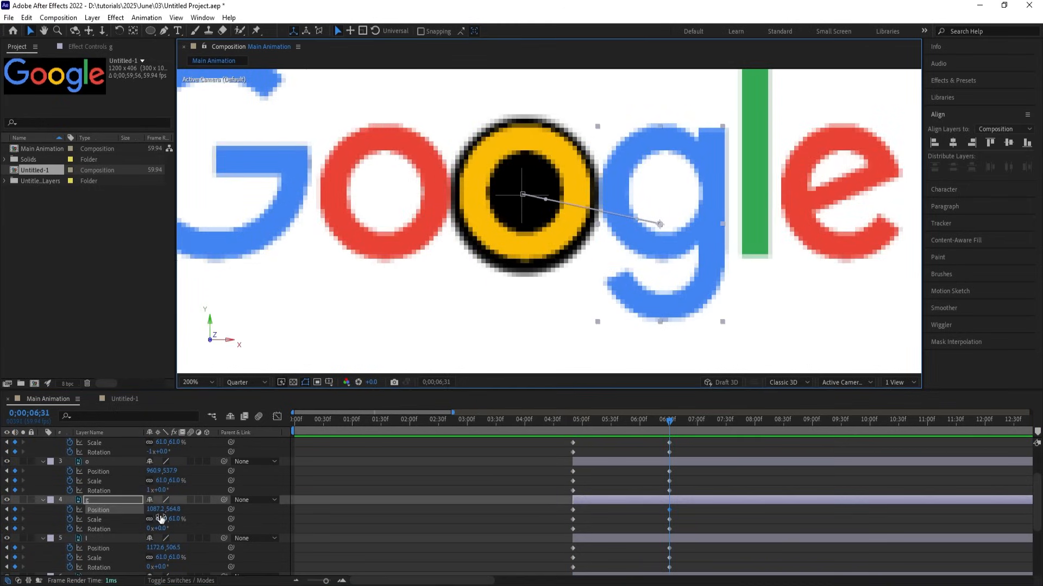
{"action": "left_click", "coordinate": [150, 529]}
{"action": "type", "text": "1"}
{"action": "key", "text": "Return"}
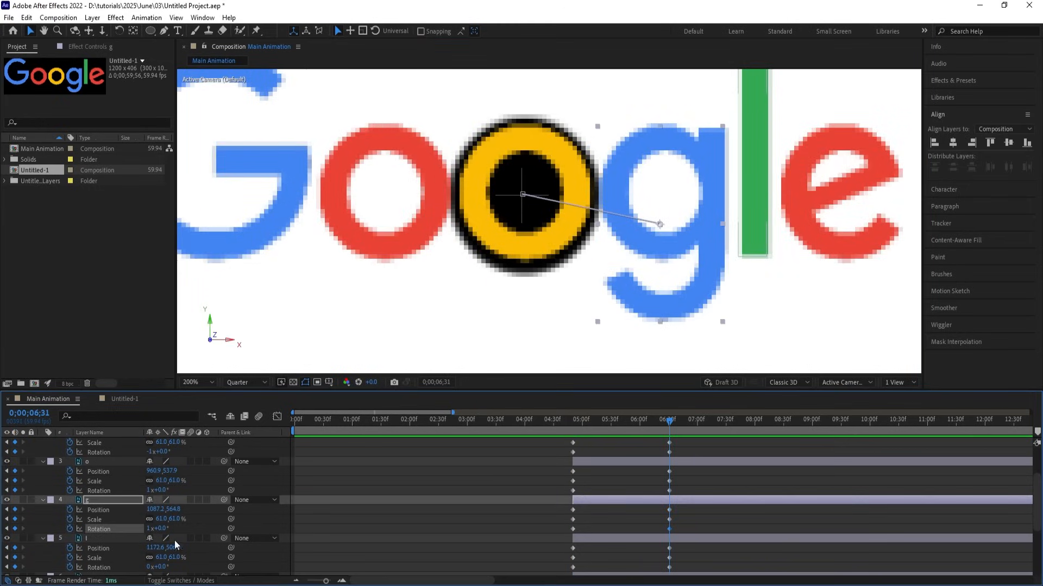
{"action": "left_click", "coordinate": [764, 235]}
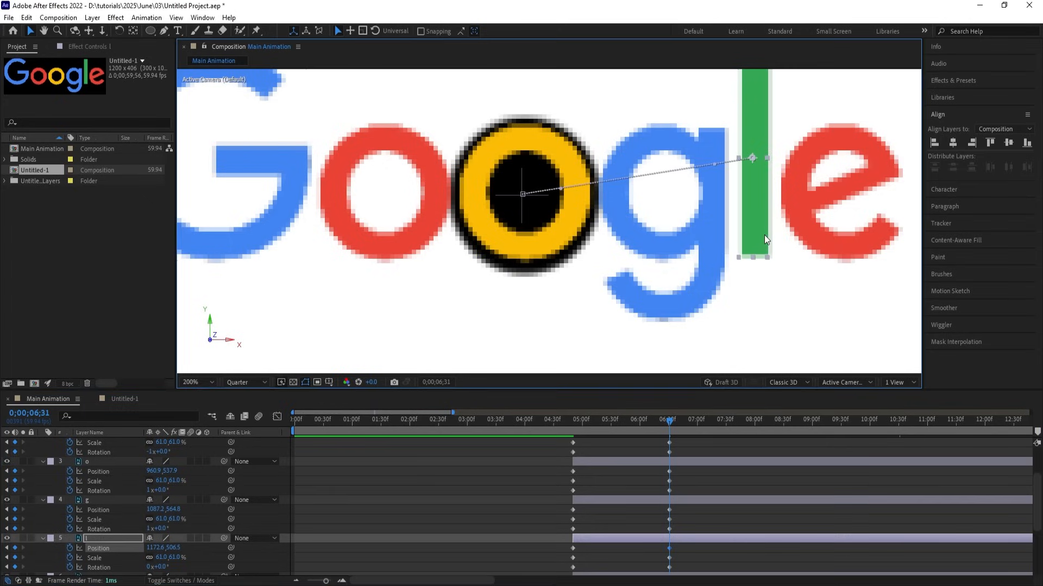
{"action": "left_click", "coordinate": [151, 567]}
{"action": "type", "text": "1"}
{"action": "key", "text": "Return"}
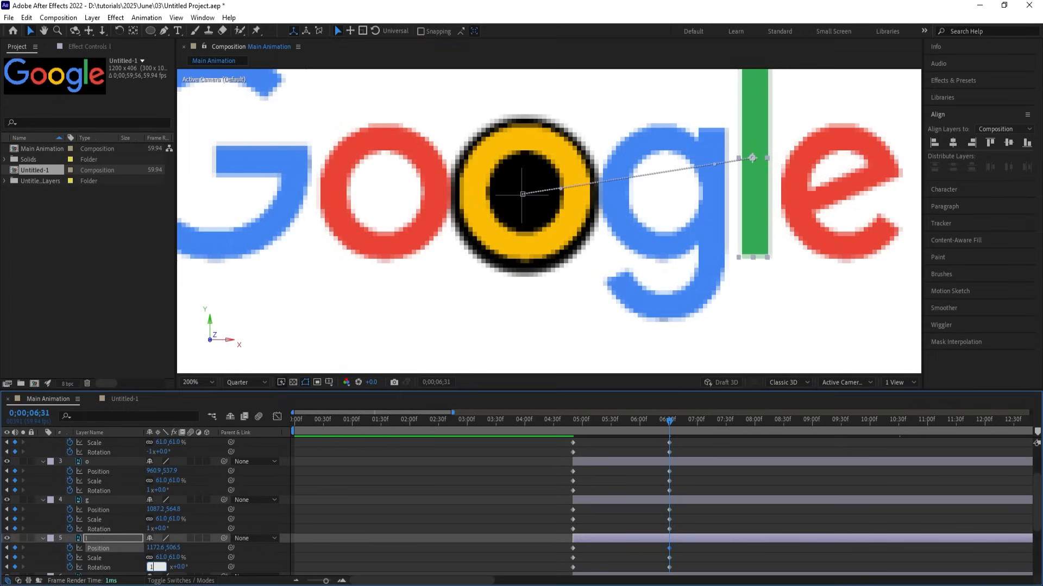
{"action": "left_click", "coordinate": [818, 223]}
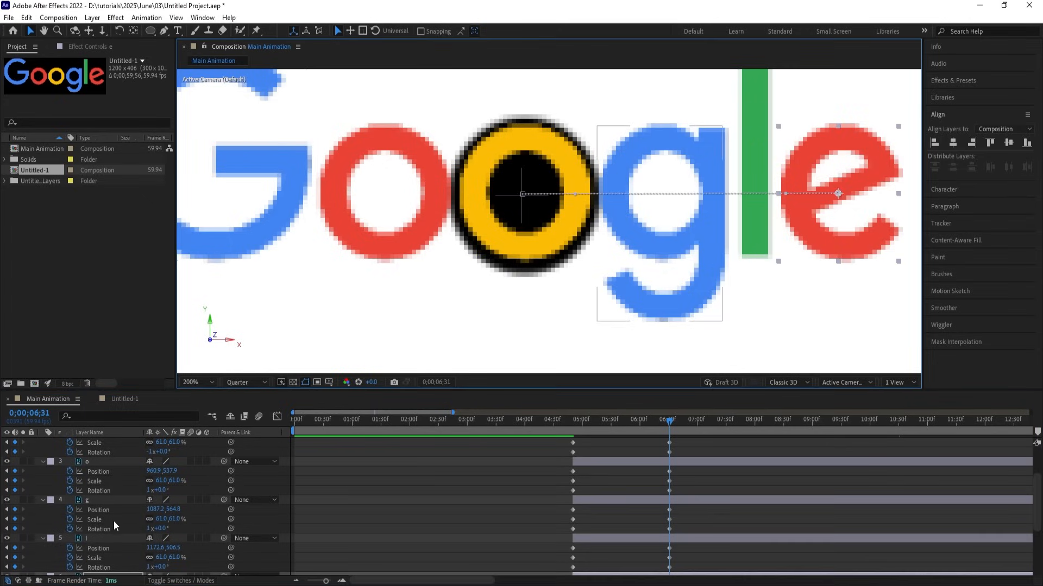
{"action": "scroll", "coordinate": [153, 574], "scroll_direction": "down", "scroll_amount": 1}
{"action": "left_click", "coordinate": [157, 549]}
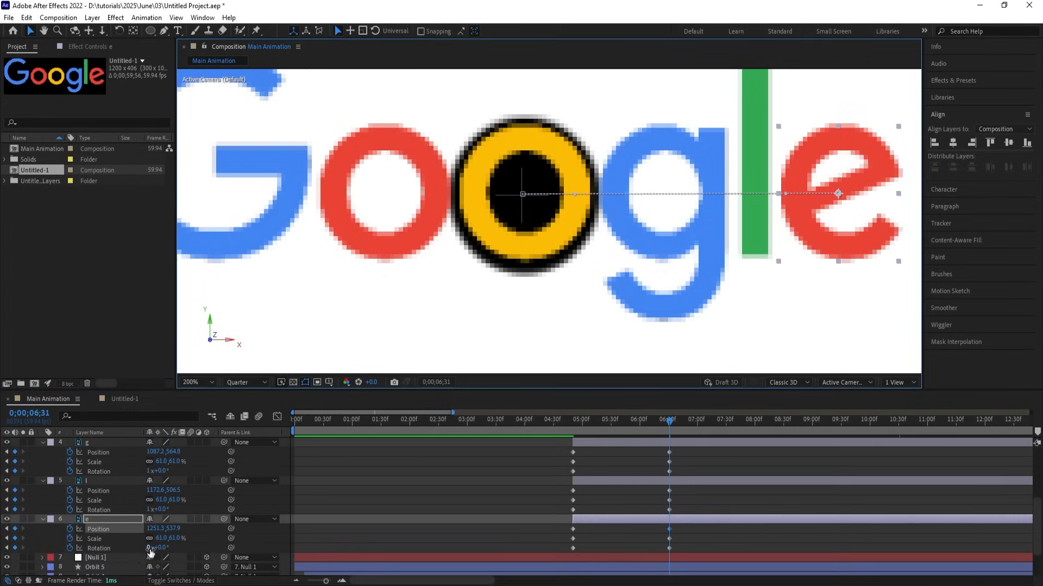
{"action": "type", "text": "1"}
{"action": "key", "text": "Return"}
Reset the yellow o's rotation to 0 so it doesn't spin, then preview.
{"action": "left_click", "coordinate": [573, 238]}
{"action": "scroll", "coordinate": [205, 517], "scroll_direction": "up", "scroll_amount": 3}
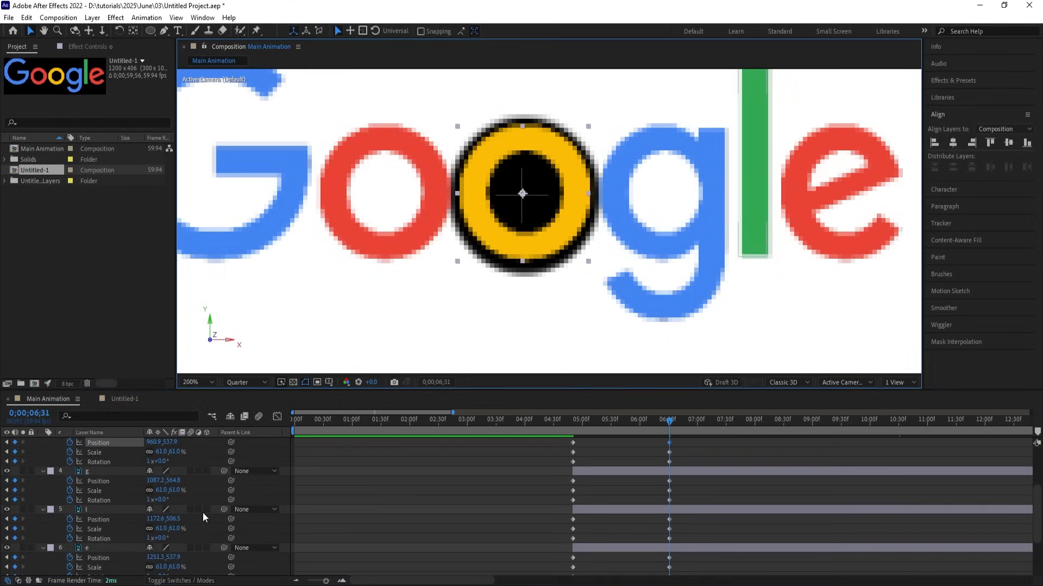
{"action": "scroll", "coordinate": [206, 517], "scroll_direction": "up", "scroll_amount": 6}
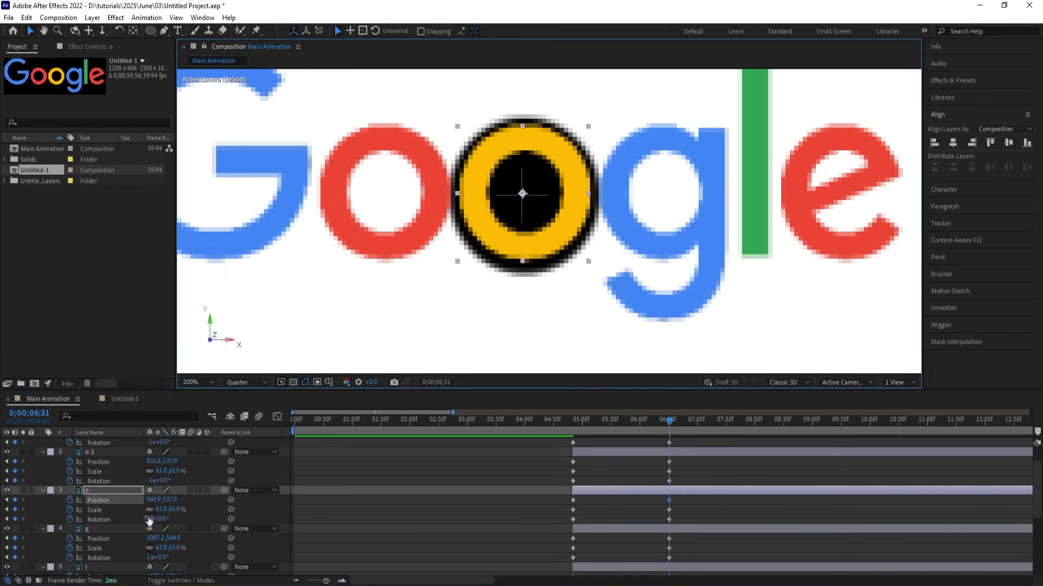
{"action": "left_click", "coordinate": [147, 519]}
{"action": "type", "text": "0"}
{"action": "key", "text": "Return"}
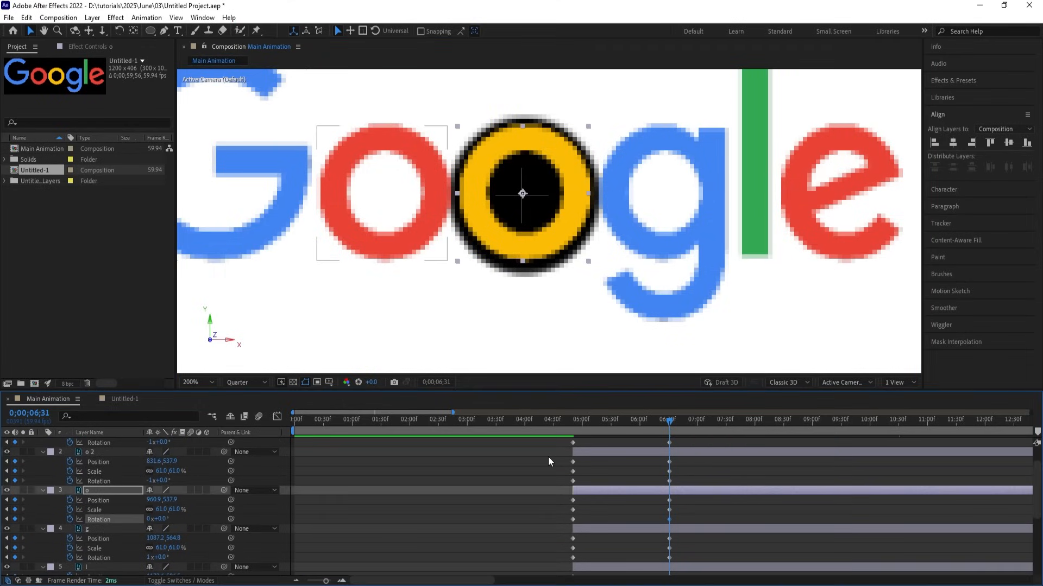
{"action": "key", "text": "j"}
{"action": "key", "text": "space"}
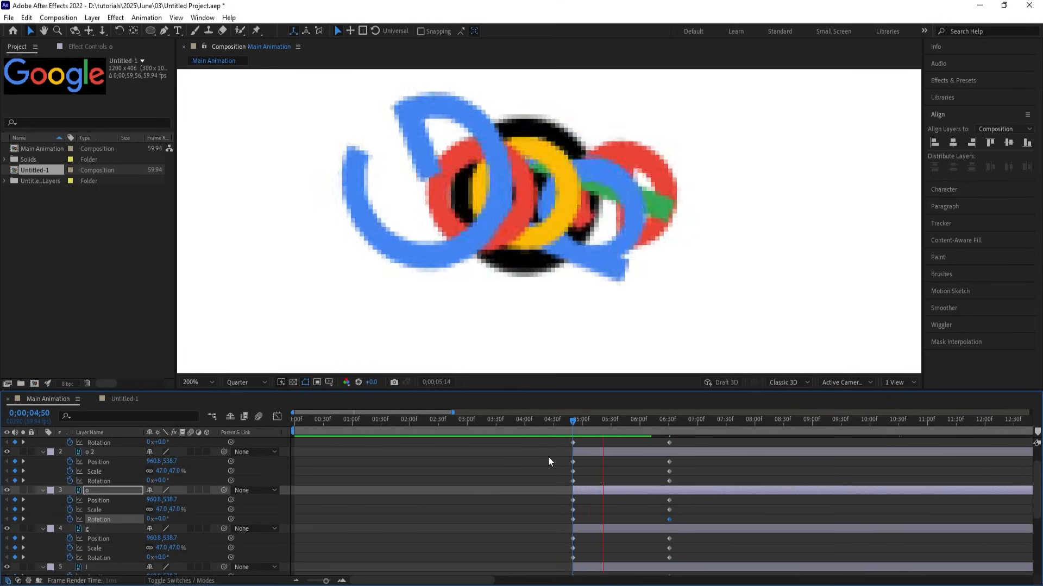
{"action": "key", "text": "space"}
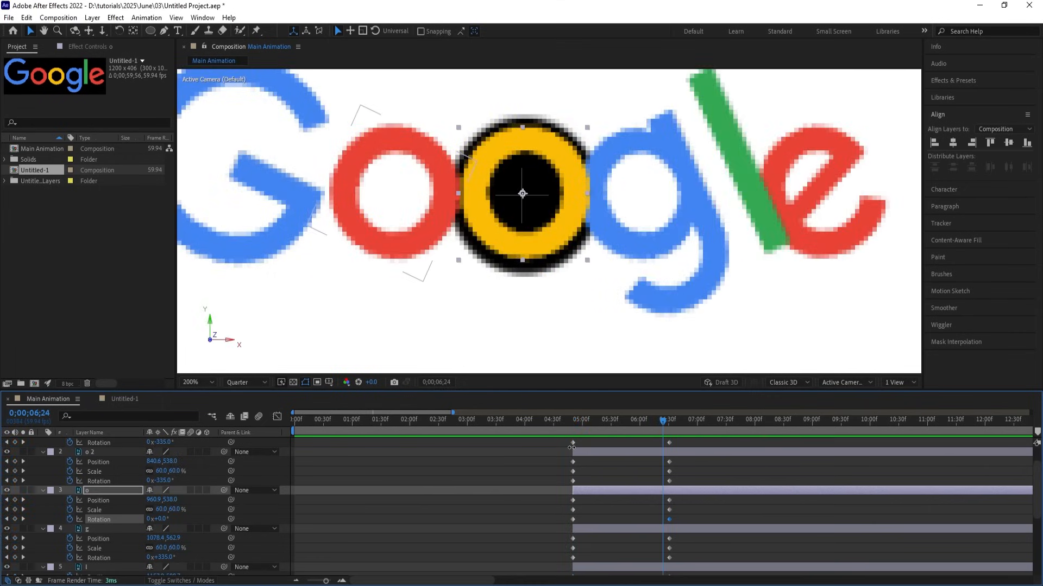
Fit the composition in the viewer and apply Easy Ease to all letter keyframes.
{"action": "key", "text": "j"}
{"action": "left_click", "coordinate": [246, 382]}
{"action": "left_click", "coordinate": [207, 384]}
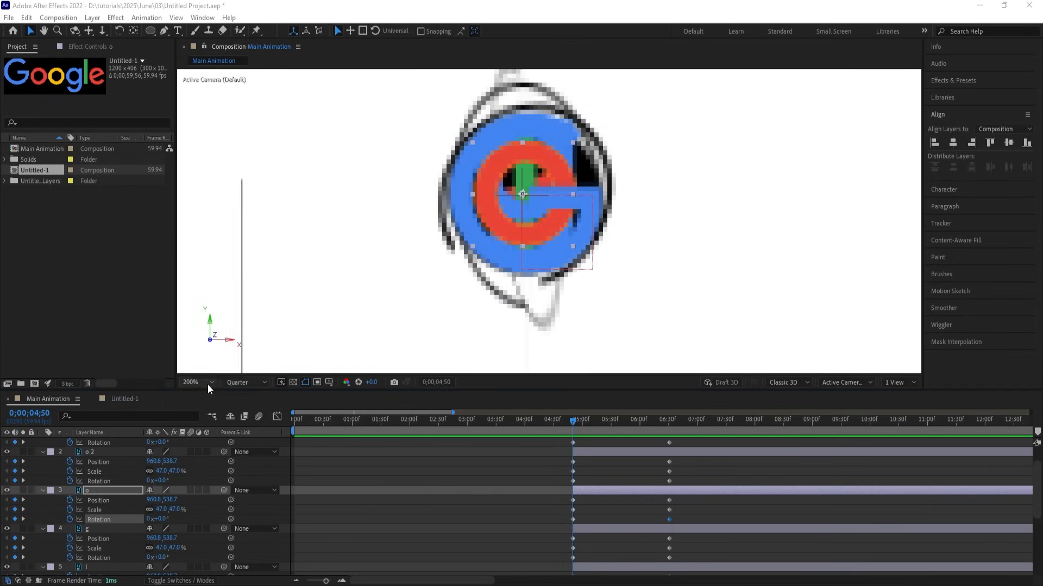
{"action": "left_click", "coordinate": [208, 384]}
{"action": "left_click", "coordinate": [200, 187]}
{"action": "scroll", "coordinate": [628, 540], "scroll_direction": "down", "scroll_amount": 4}
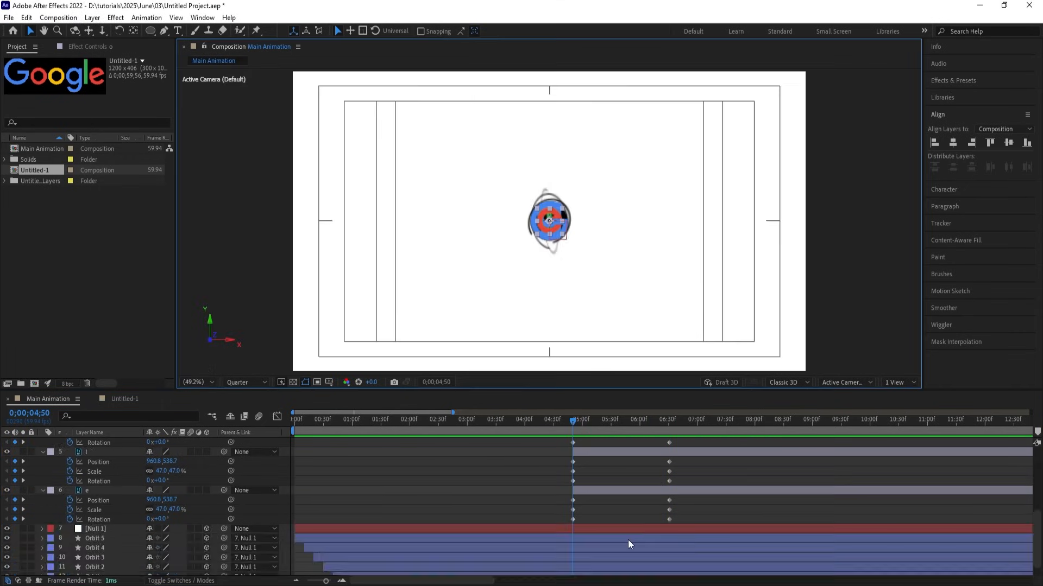
{"action": "left_click", "coordinate": [672, 520]}
{"action": "key", "text": "ctrl+a"}
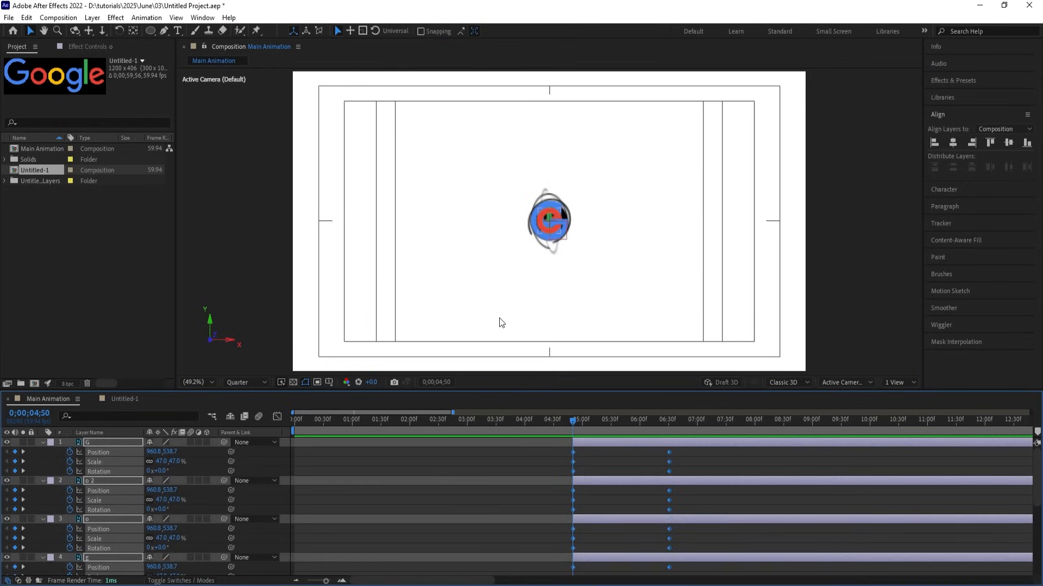
{"action": "key", "text": "F9"}
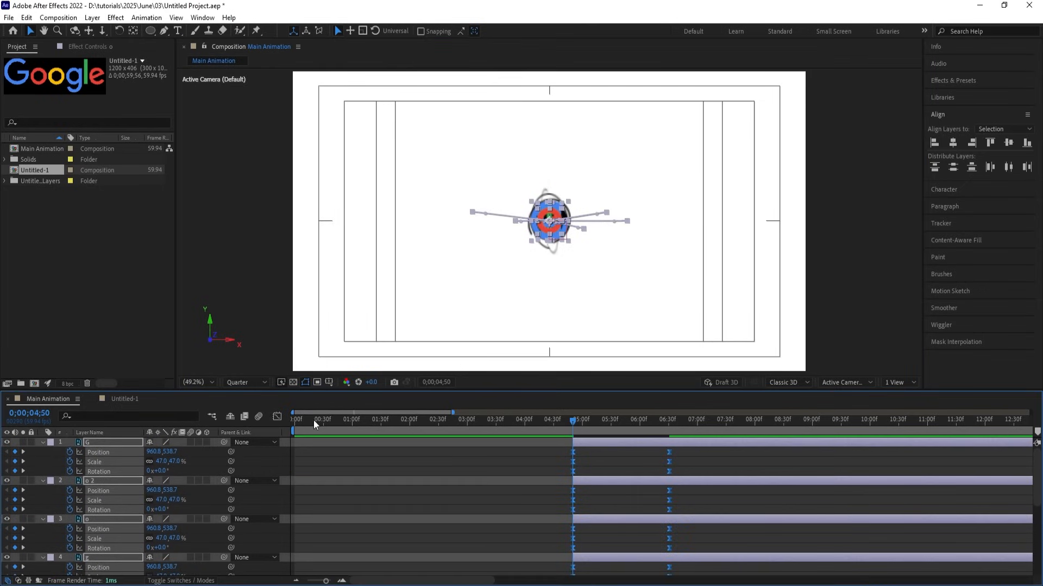
In the speed graph, stretch the end keyframes' influence for a longer slowdown.
{"action": "left_click", "coordinate": [276, 416]}
{"action": "left_click_drag", "start_coordinate": [694, 467], "coordinate": [638, 537]}
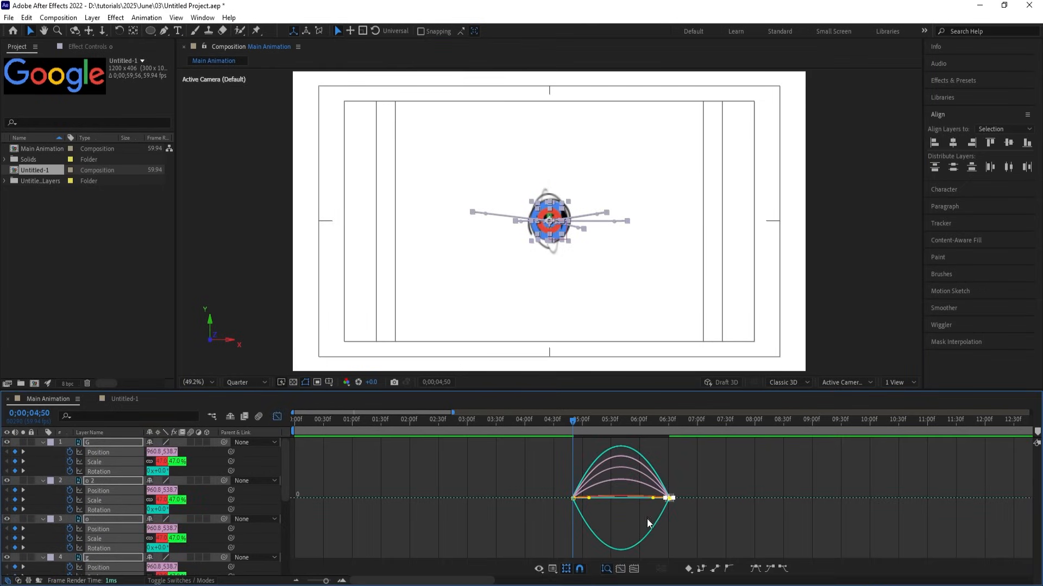
{"action": "left_click_drag", "start_coordinate": [653, 498], "coordinate": [607, 496]}
{"action": "key", "text": "space"}
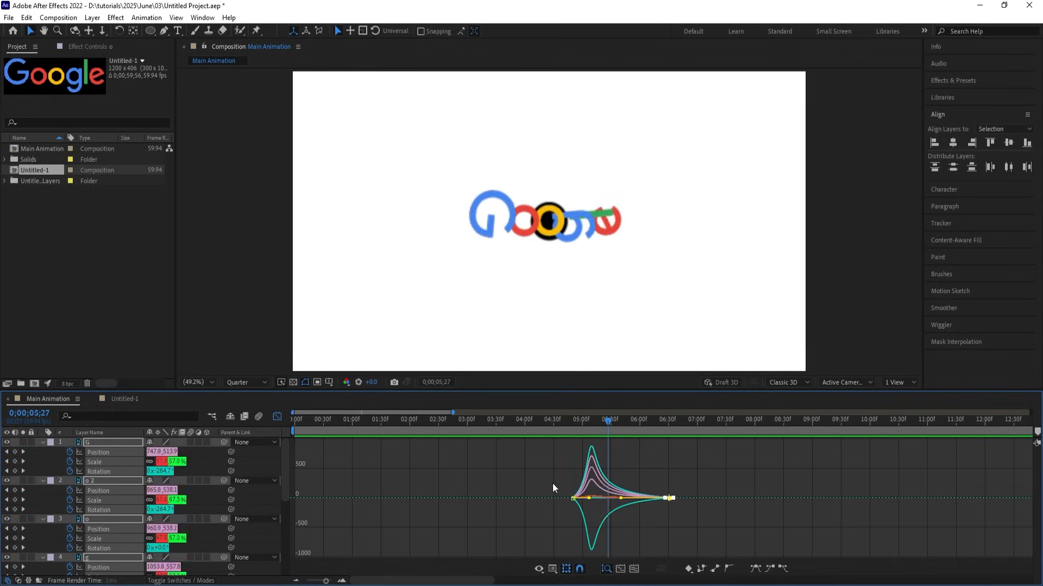
Shorten the start keyframes' influence so letters burst out faster, then preview from 04;31.
{"action": "left_click_drag", "start_coordinate": [549, 473], "coordinate": [594, 536]}
{"action": "left_click_drag", "start_coordinate": [590, 498], "coordinate": [576, 497]}
{"action": "left_click", "coordinate": [555, 419]}
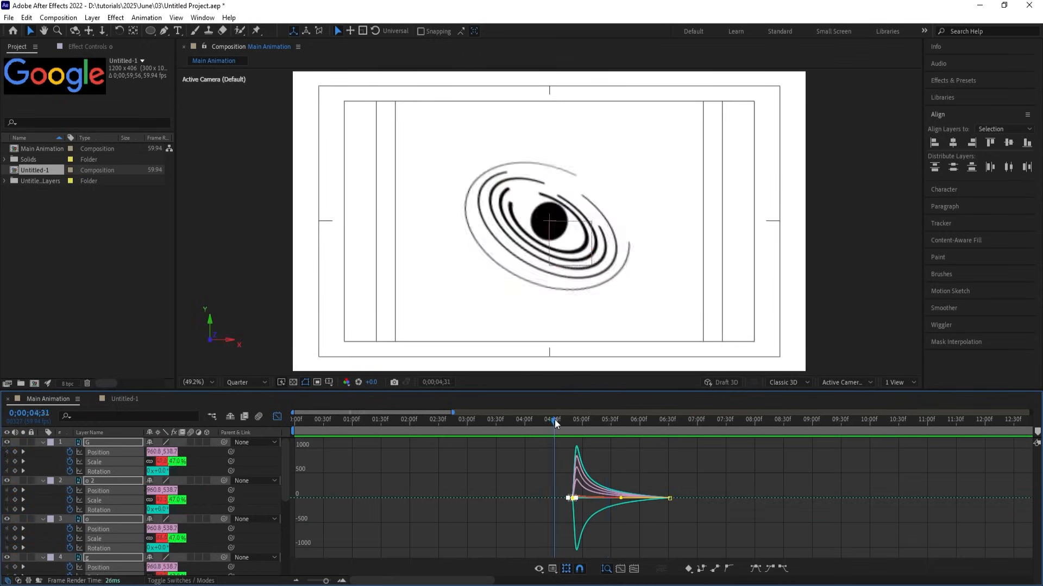
{"action": "key", "text": "space"}
{"action": "key", "text": "space"}
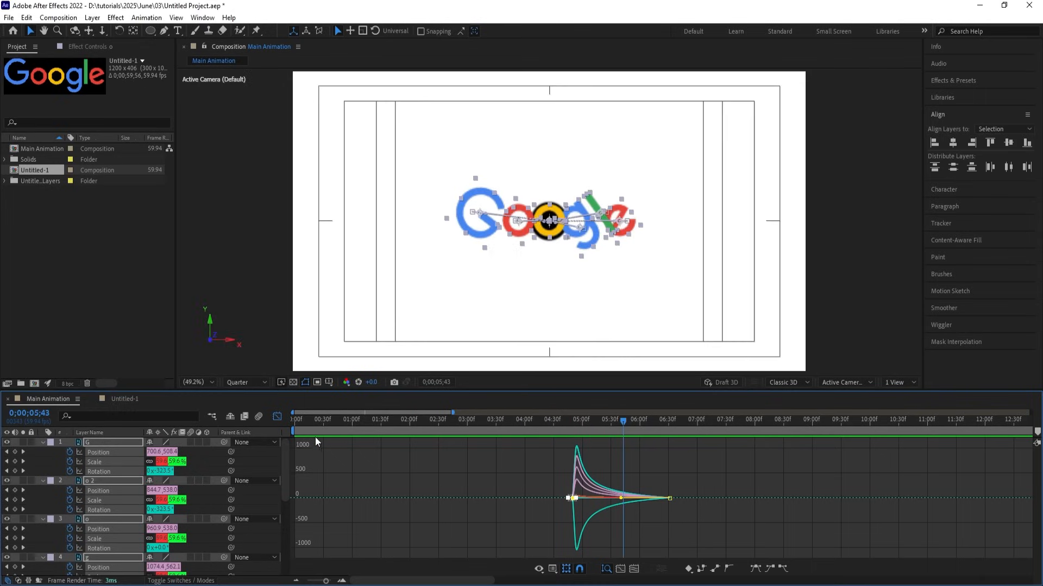
{"action": "left_click", "coordinate": [278, 416]}
{"action": "left_click_drag", "start_coordinate": [585, 428], "coordinate": [566, 419]}
Preview the letter fly-out from 04;44 and scrub back through their arrival.
{"action": "left_click", "coordinate": [588, 460]}
{"action": "key", "text": "space"}
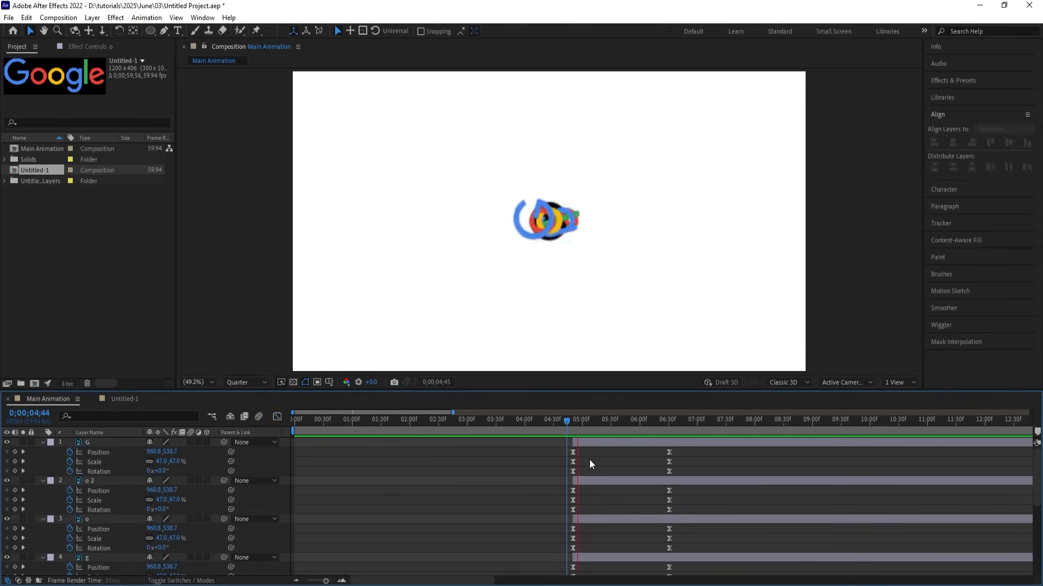
{"action": "key", "text": "space"}
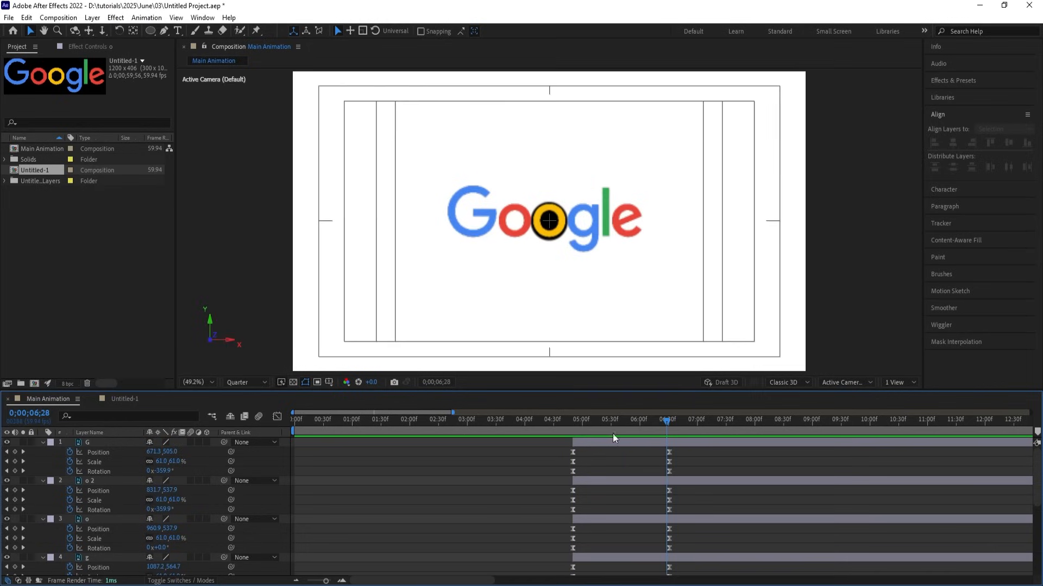
{"action": "left_click_drag", "start_coordinate": [609, 418], "coordinate": [627, 447]}
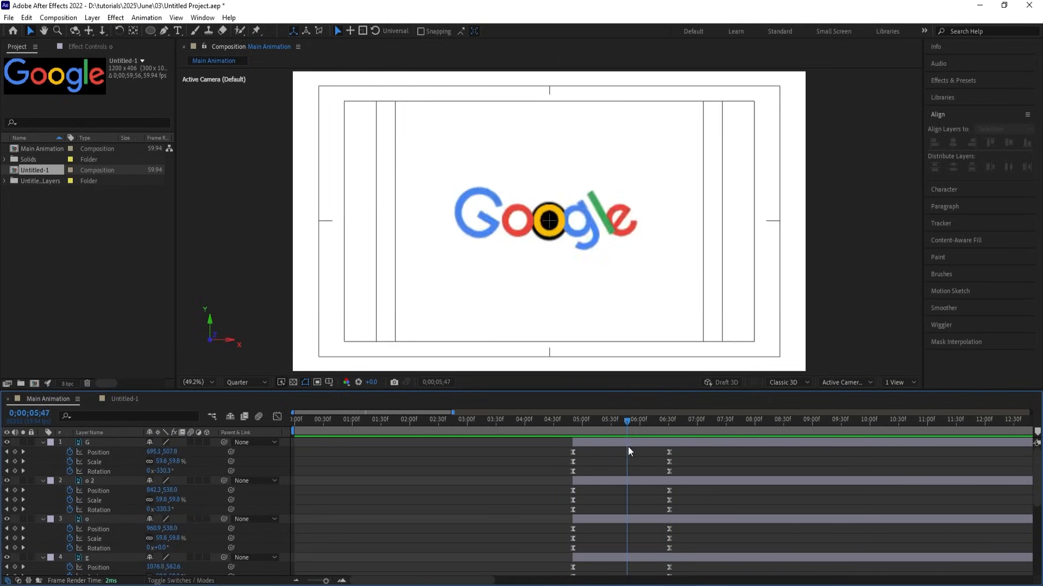
{"action": "scroll", "coordinate": [555, 219], "scroll_direction": "up", "scroll_amount": 4}
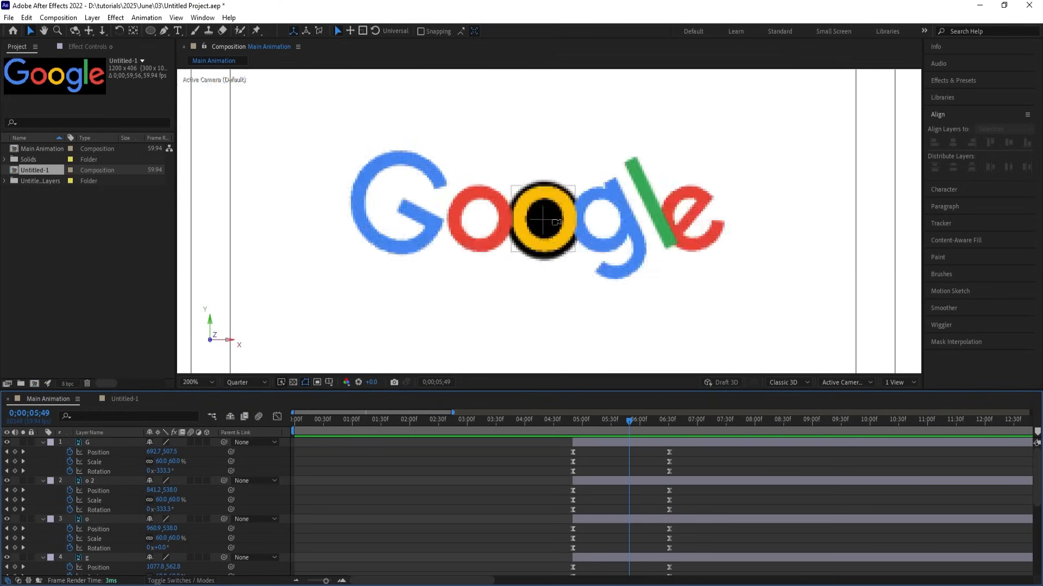
Collapse all layer properties and select the Nucleus layer.
{"action": "key", "text": "u"}
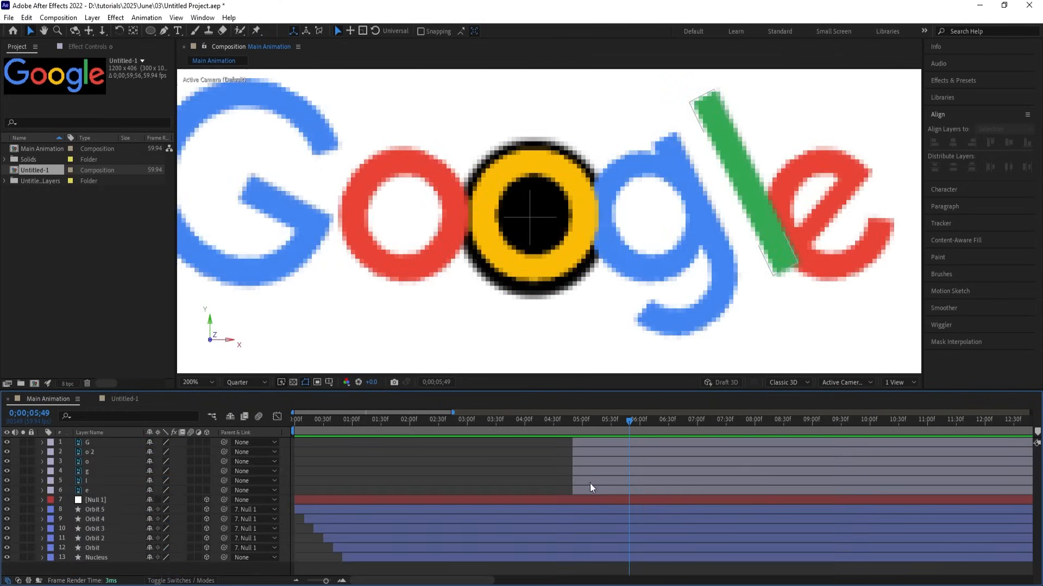
{"action": "left_click", "coordinate": [412, 557]}
{"action": "left_click", "coordinate": [116, 559]}
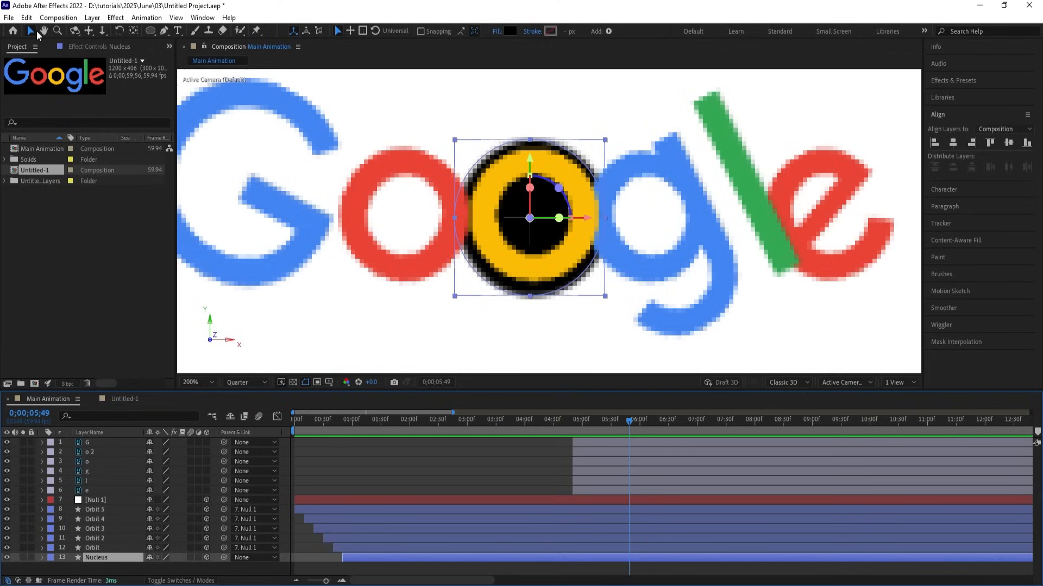
{"action": "left_click", "coordinate": [367, 470]}
{"action": "left_click", "coordinate": [119, 557]}
Fill the nucleus with yellow FBBC05 sampled from the logo's o.
{"action": "left_click", "coordinate": [509, 32]}
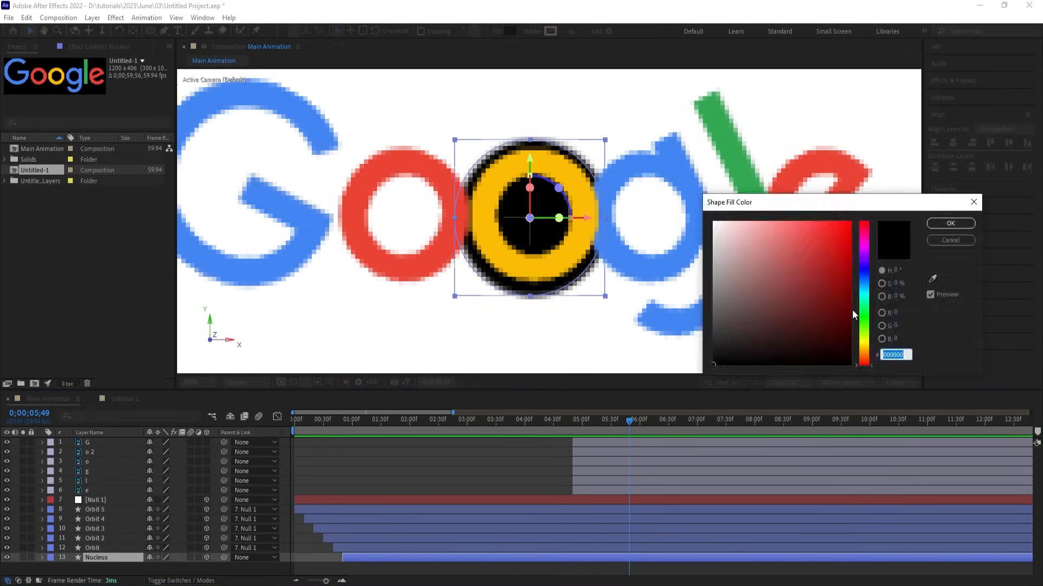
{"action": "left_click", "coordinate": [934, 276]}
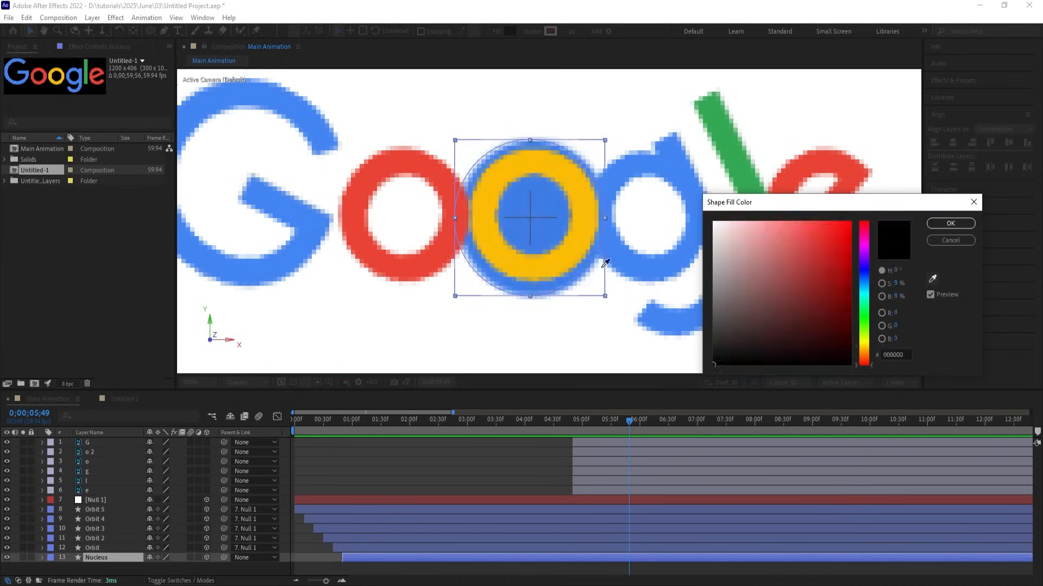
{"action": "left_click", "coordinate": [563, 257]}
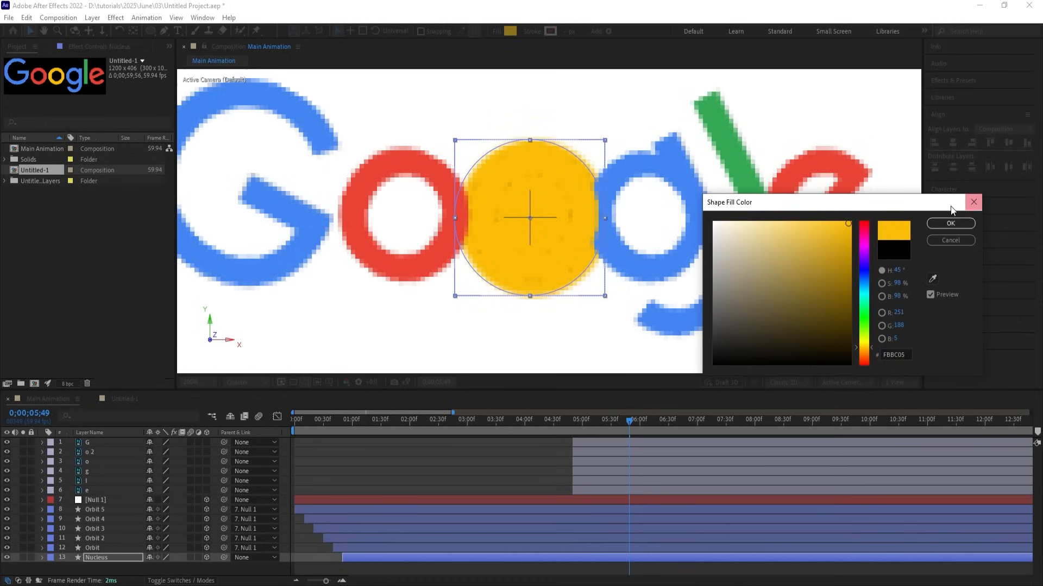
{"action": "left_click", "coordinate": [950, 223]}
{"action": "left_click", "coordinate": [571, 425]}
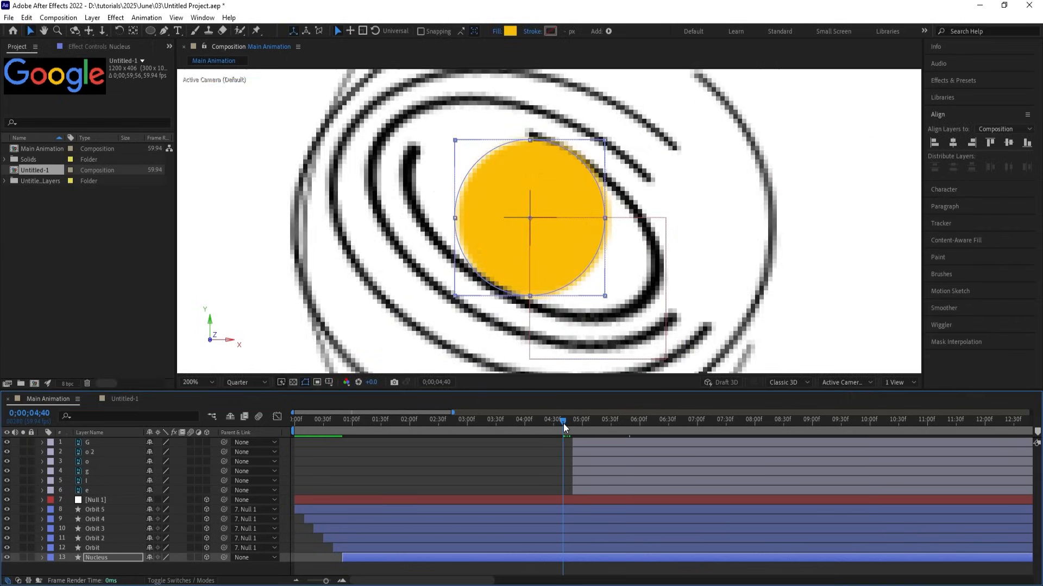
Select the Orbit layer and scrub between 04;26 and 05;05 around the letter burst.
{"action": "left_click_drag", "start_coordinate": [572, 426], "coordinate": [583, 426]}
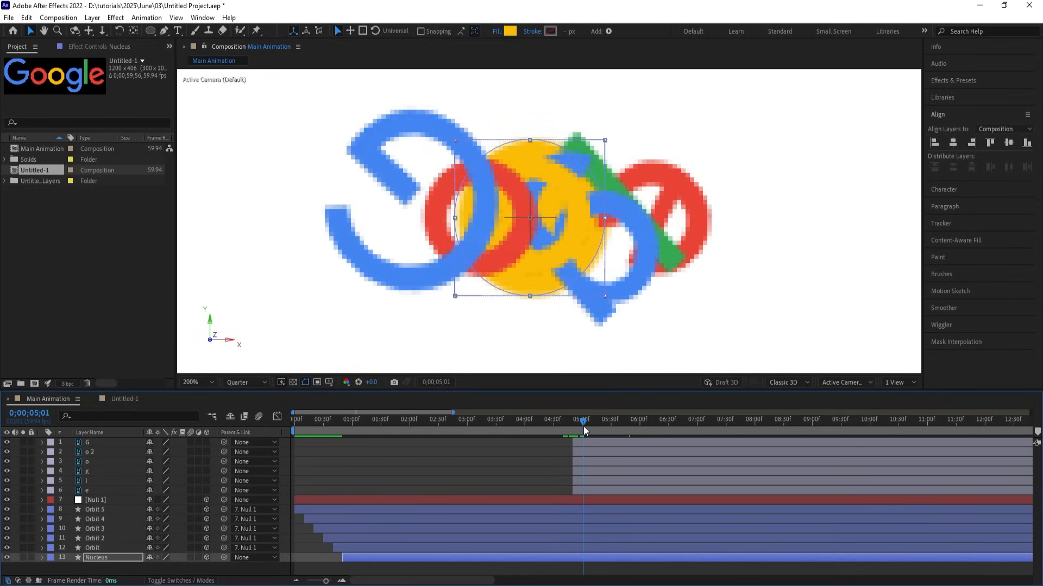
{"action": "left_click", "coordinate": [519, 548]}
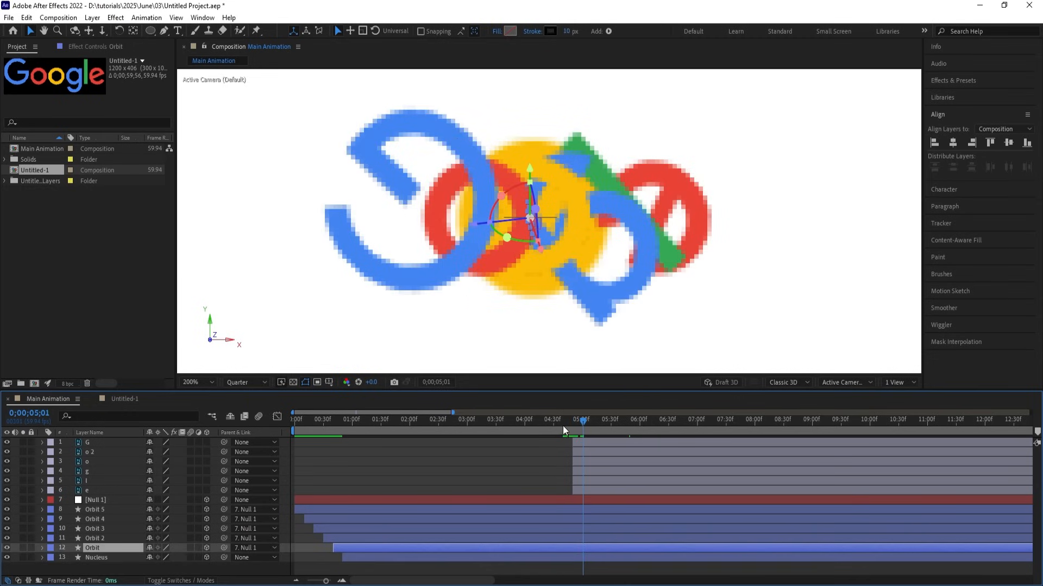
{"action": "left_click_drag", "start_coordinate": [562, 426], "coordinate": [550, 424]}
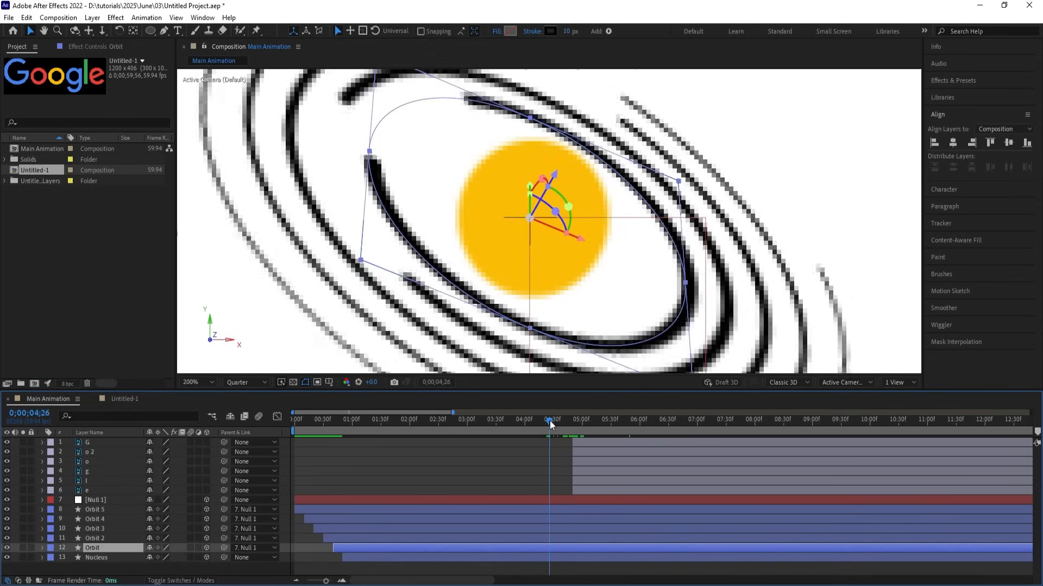
{"action": "left_click", "coordinate": [585, 422]}
Set the current Orbit ring's stroke to Google blue 4285F4 at 100% view.
{"action": "key", "text": "comma"}
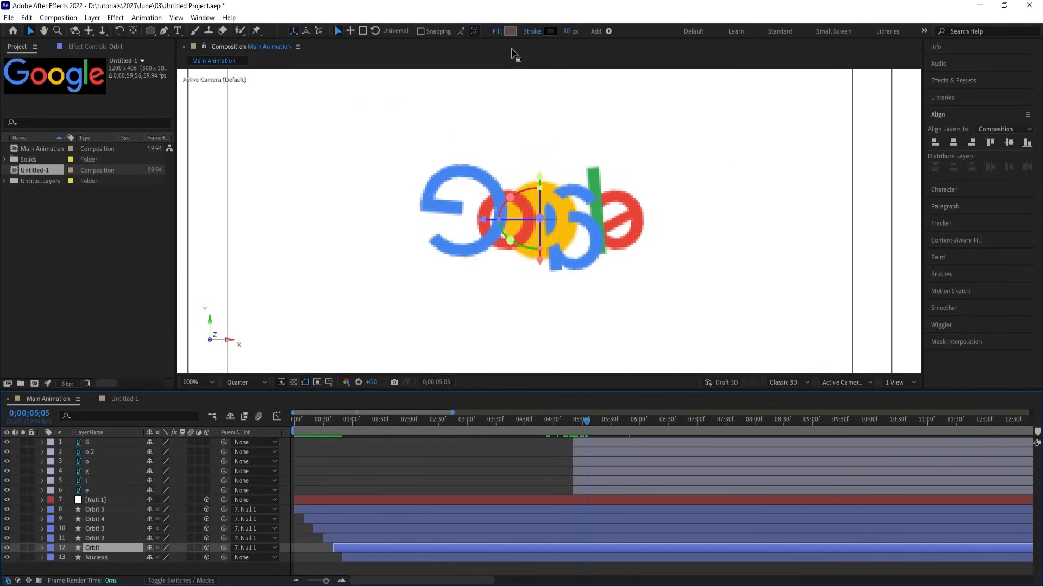
{"action": "left_click", "coordinate": [549, 32]}
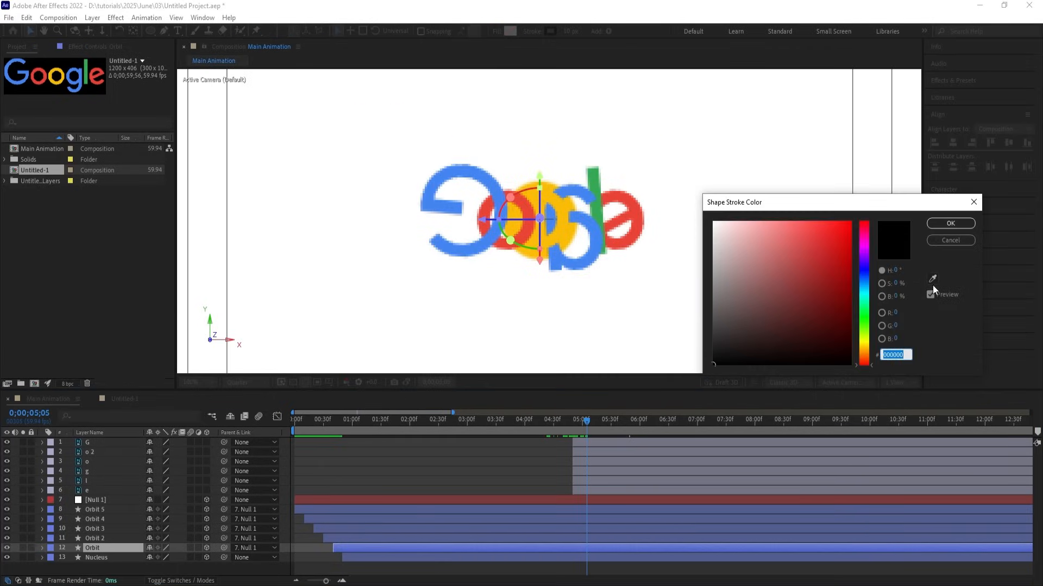
{"action": "type", "text": "4285F4"}
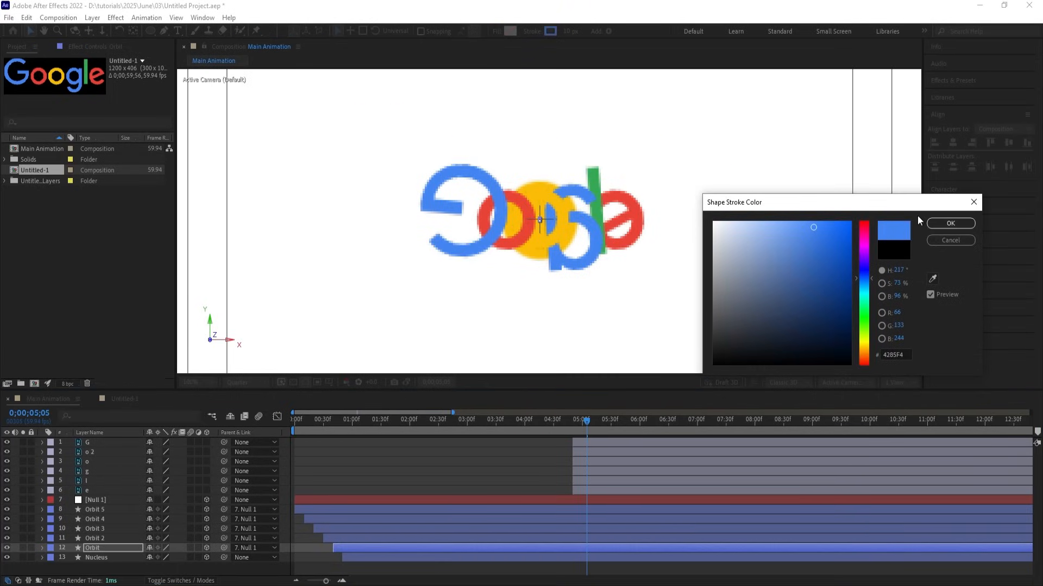
{"action": "left_click", "coordinate": [931, 223]}
Colour the Orbit 2 ring stroke with the red sampled from the logo letters.
{"action": "left_click", "coordinate": [470, 539]}
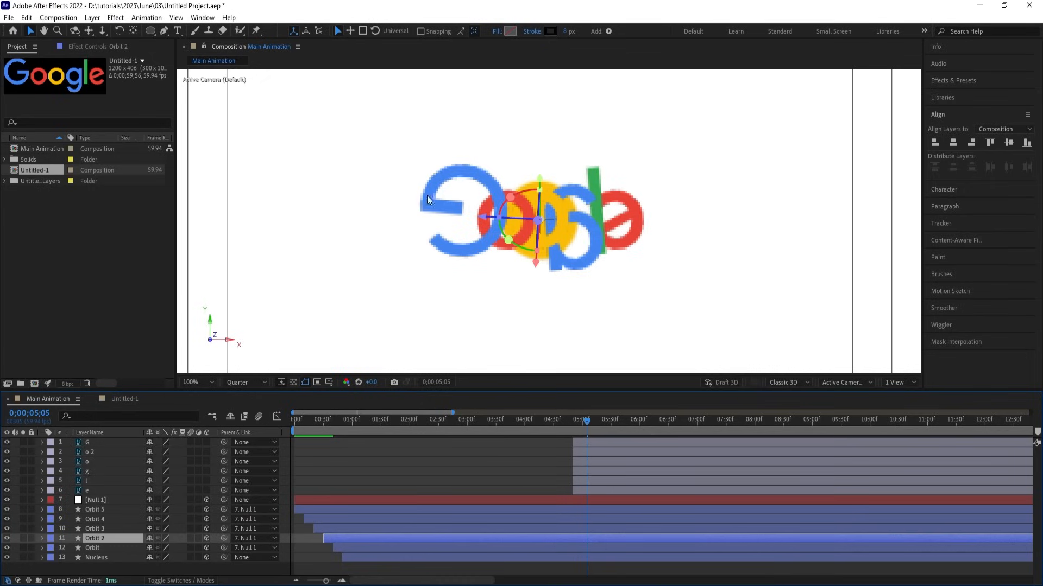
{"action": "left_click", "coordinate": [550, 31]}
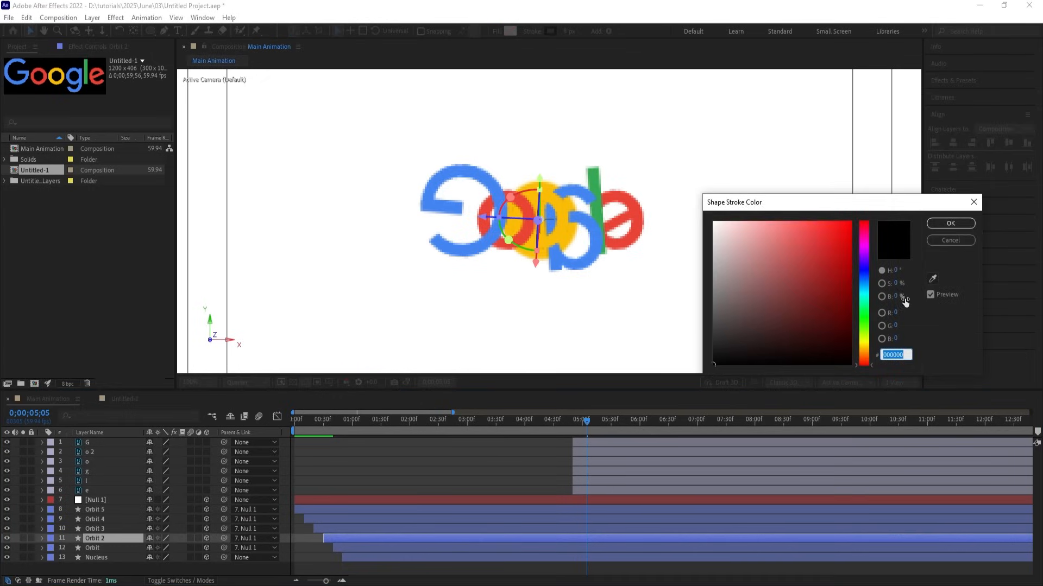
{"action": "left_click", "coordinate": [933, 279]}
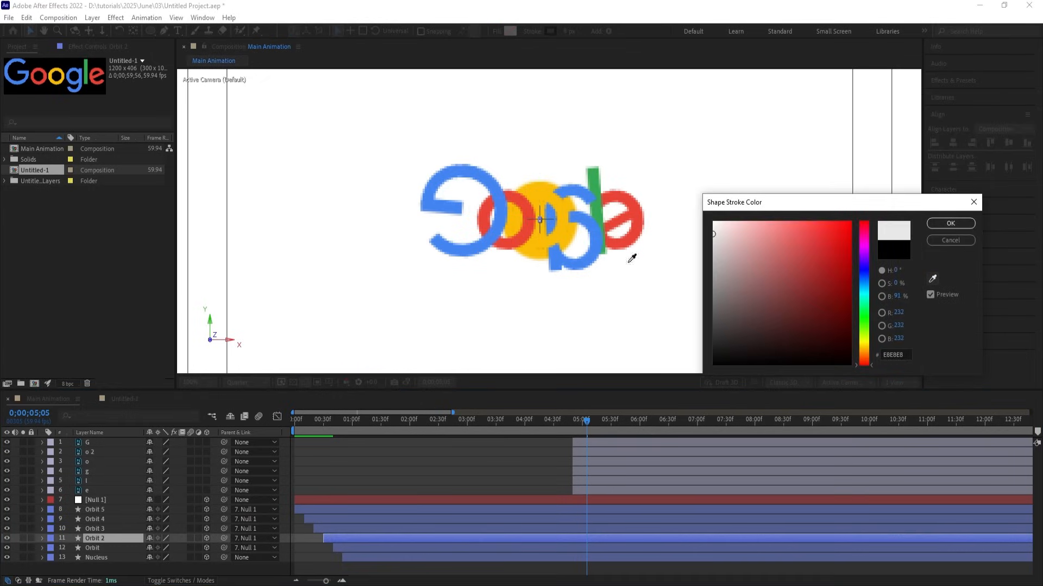
{"action": "left_click", "coordinate": [519, 235]}
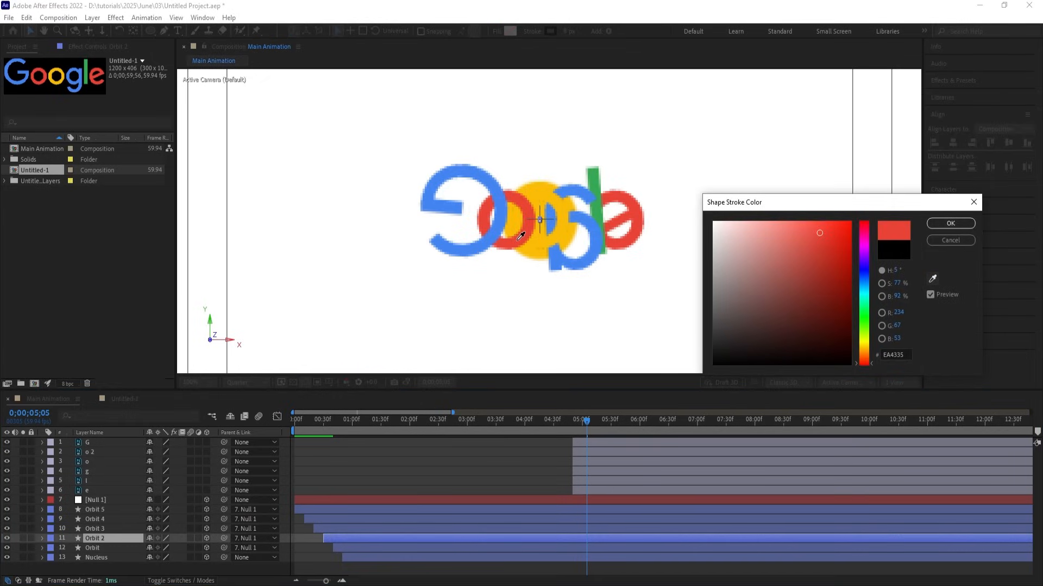
{"action": "left_click", "coordinate": [947, 221]}
Colour the Orbit 3 ring stroke green (34A853), sampled from the logo's l.
{"action": "left_click", "coordinate": [423, 529]}
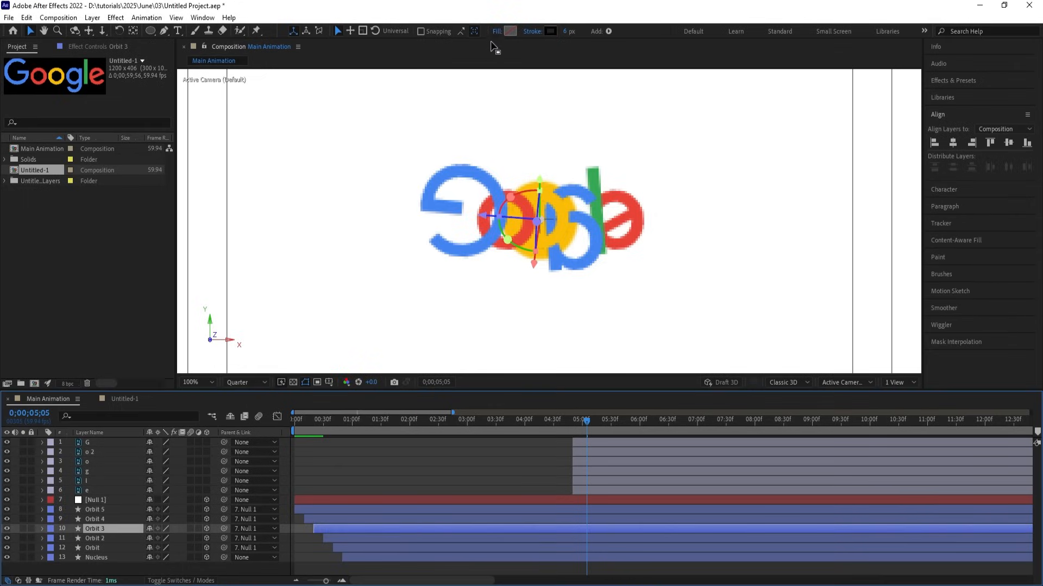
{"action": "left_click", "coordinate": [550, 31]}
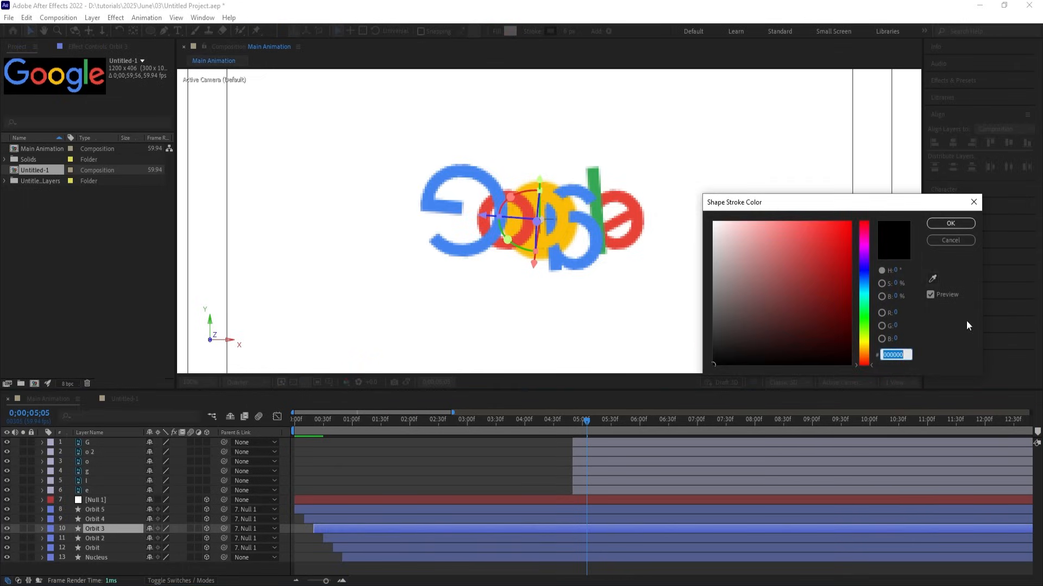
{"action": "left_click", "coordinate": [932, 279]}
{"action": "left_click", "coordinate": [596, 176]}
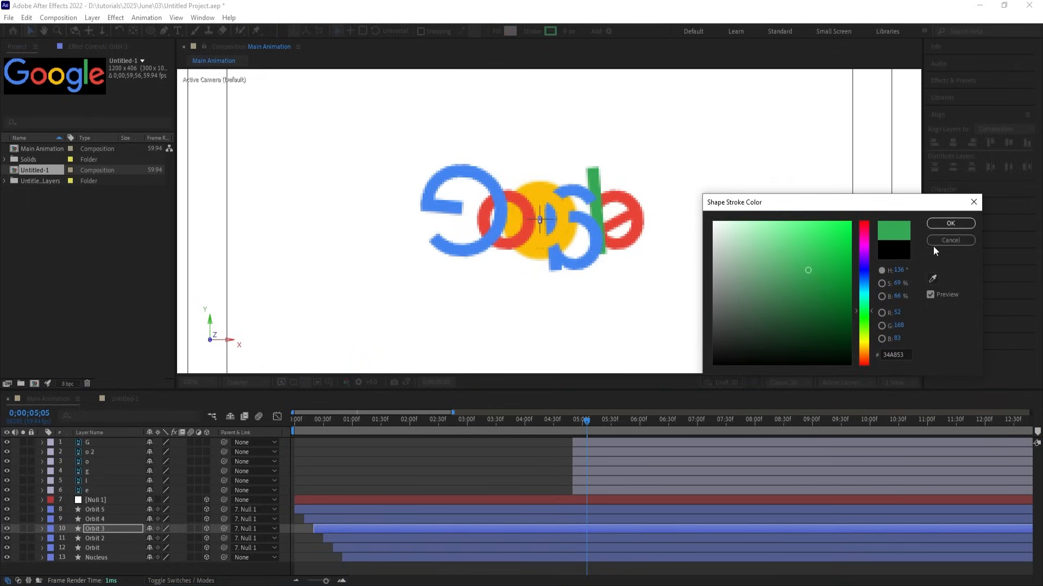
{"action": "left_click", "coordinate": [930, 226]}
Colour the Orbit 4 ring stroke red (EA4335), sampled from the logo letters.
{"action": "left_click", "coordinate": [323, 520]}
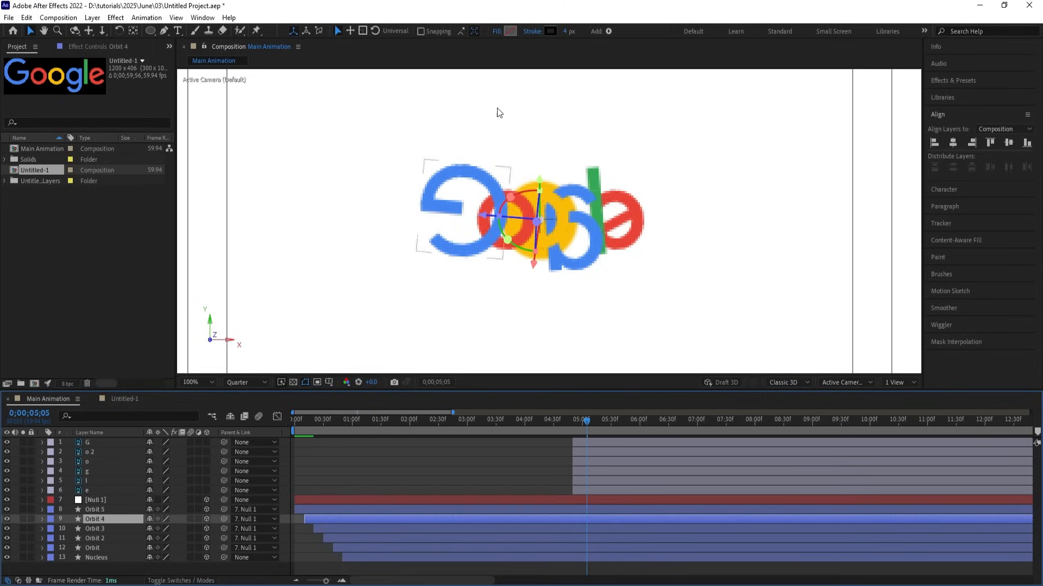
{"action": "left_click", "coordinate": [550, 31]}
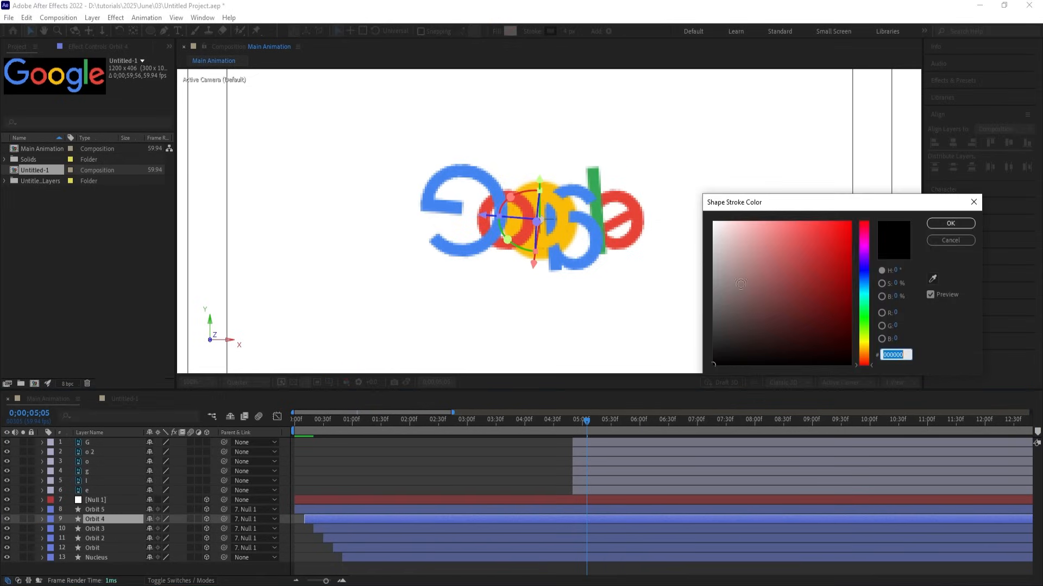
{"action": "left_click", "coordinate": [930, 294]}
{"action": "left_click", "coordinate": [932, 278]}
{"action": "left_click", "coordinate": [638, 219]}
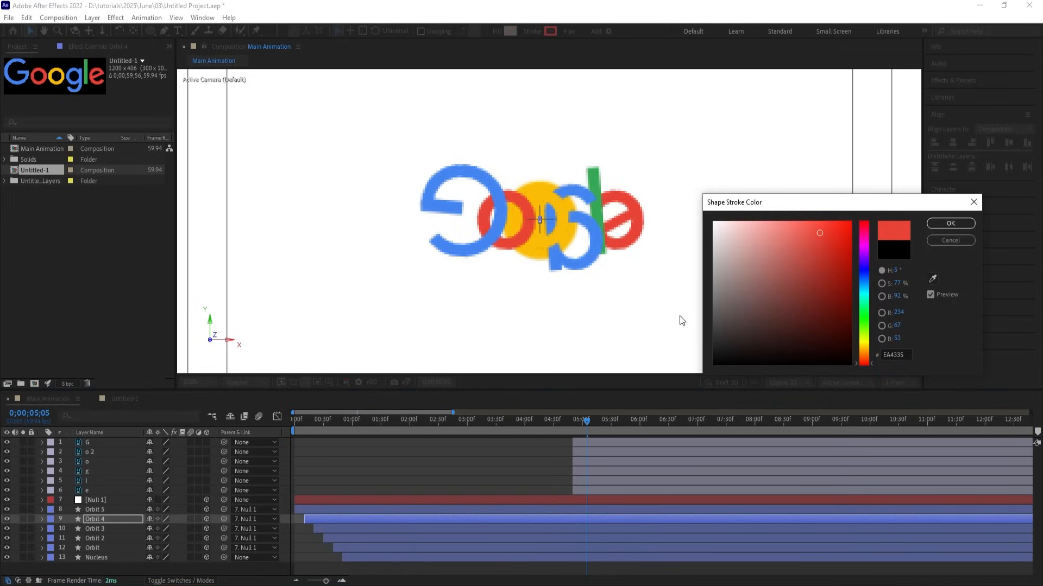
{"action": "left_click", "coordinate": [933, 222]}
Colour the Orbit 5 ring stroke blue from the logo, then return to frame 0.
{"action": "left_click", "coordinate": [540, 509]}
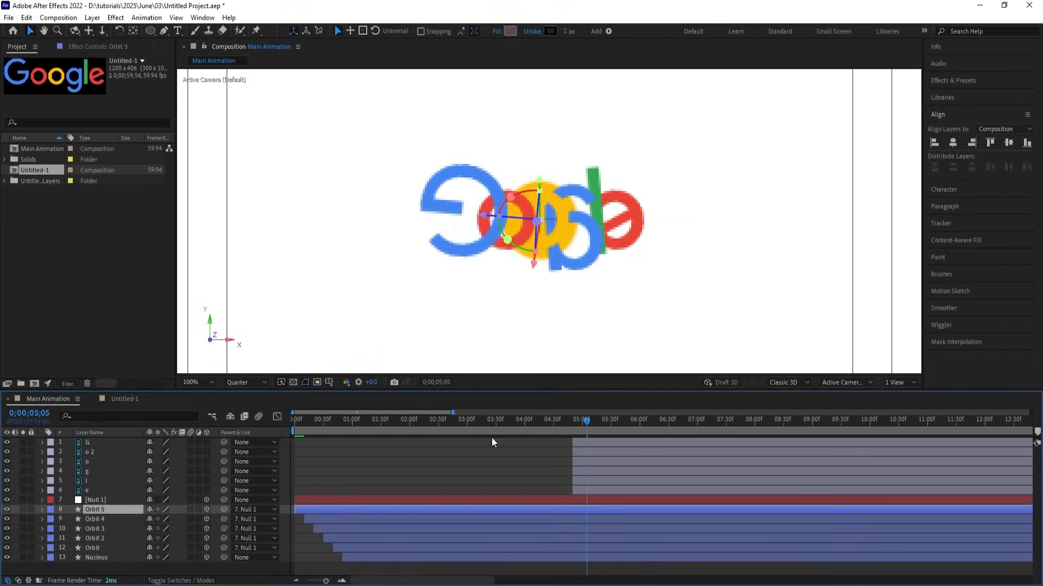
{"action": "left_click", "coordinate": [550, 31]}
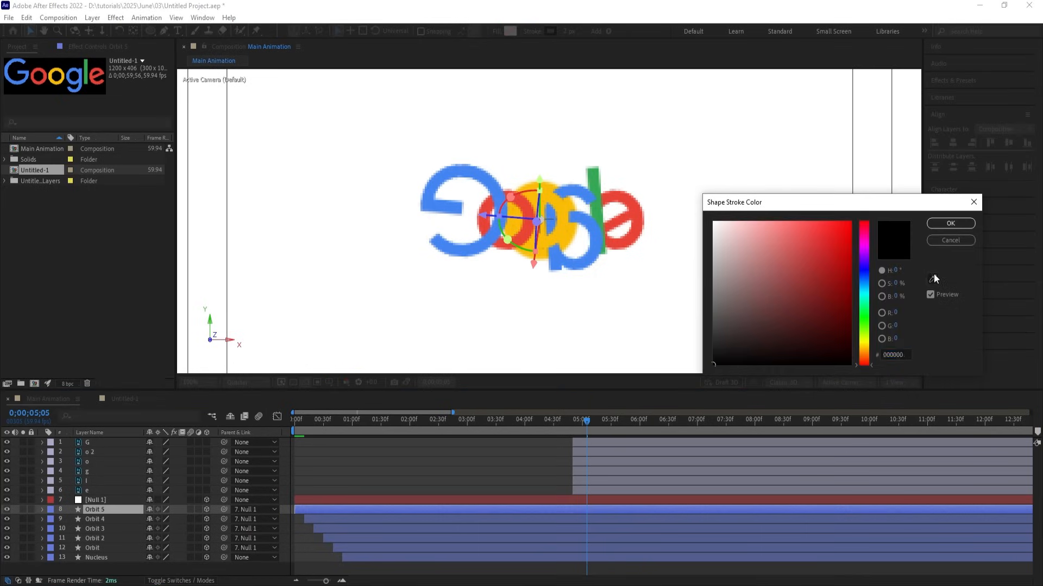
{"action": "left_click", "coordinate": [932, 279]}
{"action": "left_click", "coordinate": [567, 239]}
{"action": "left_click", "coordinate": [934, 224]}
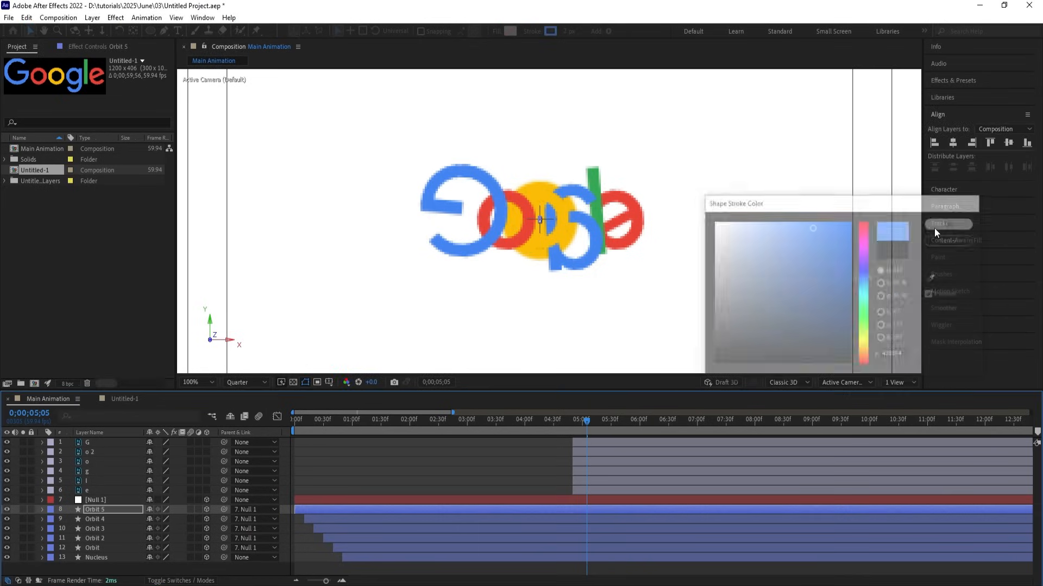
{"action": "left_click_drag", "start_coordinate": [429, 416], "coordinate": [239, 409]}
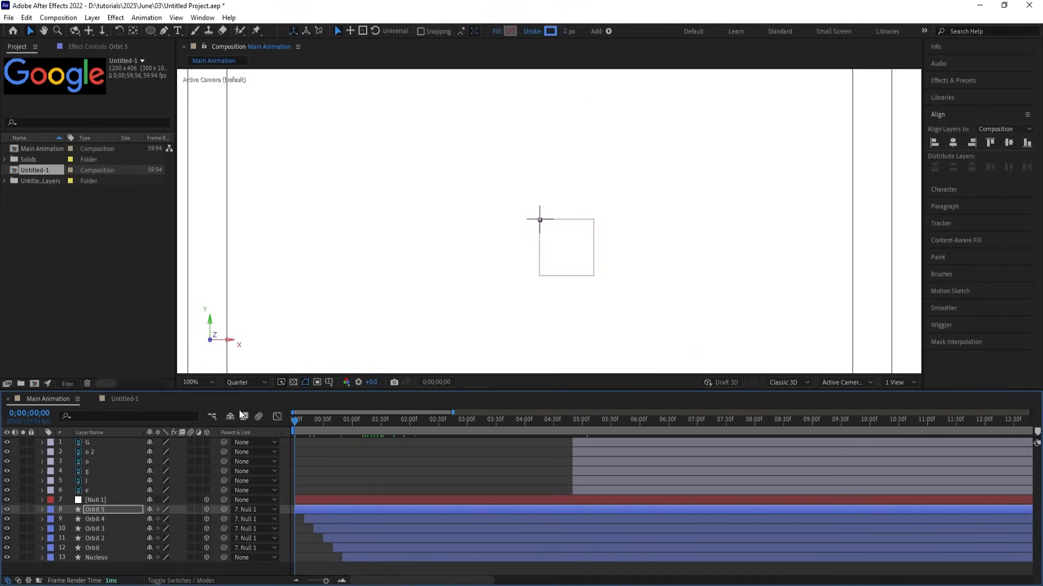
Fit the composition to the viewer, preview the animation, and set the time to 0;00;04;53.
{"action": "left_click", "coordinate": [212, 385]}
{"action": "left_click", "coordinate": [217, 187]}
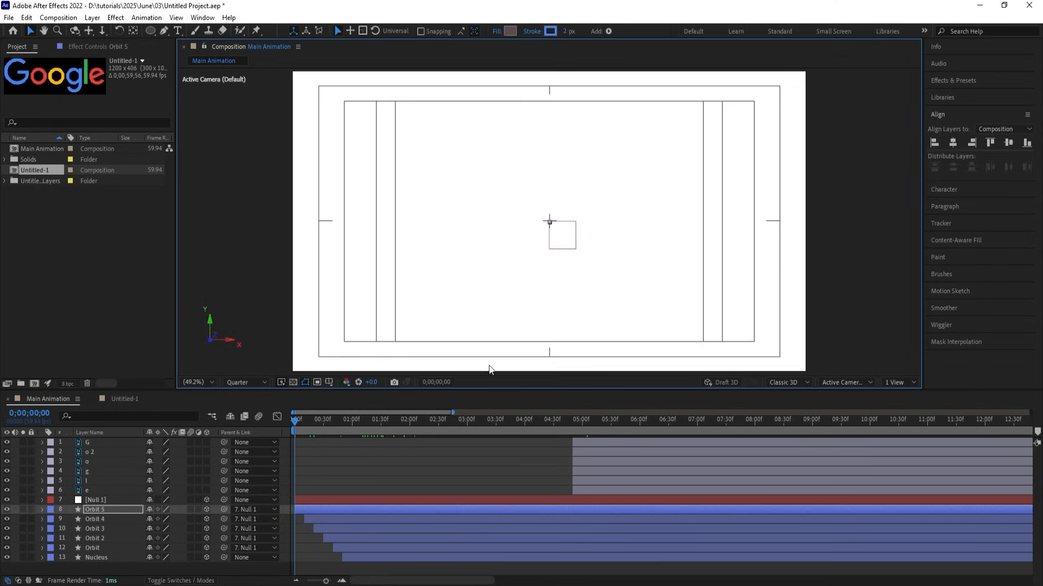
{"action": "key", "text": "space"}
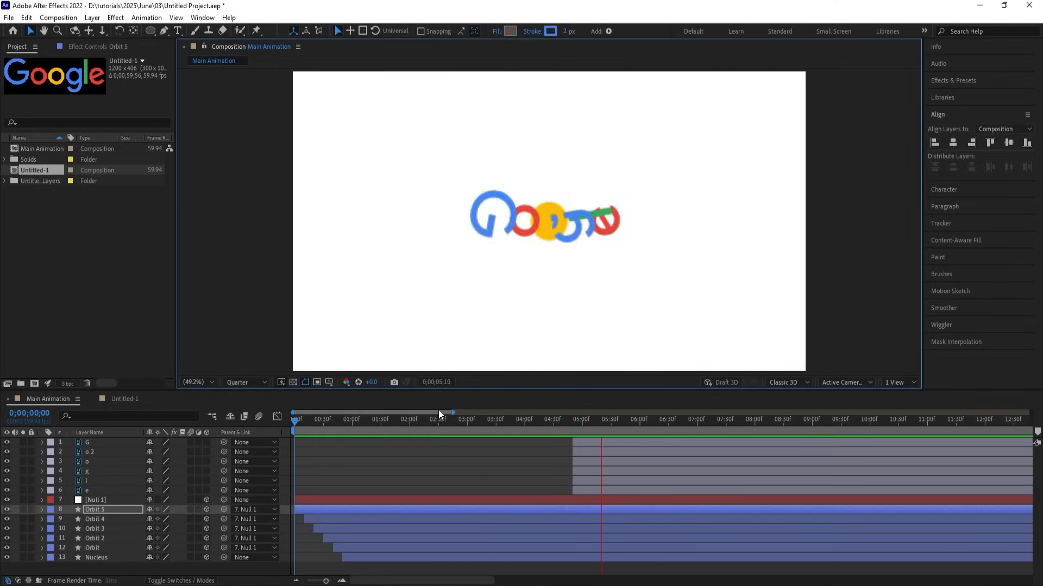
{"action": "key", "text": "space"}
{"action": "left_click_drag", "start_coordinate": [595, 421], "coordinate": [583, 421]}
{"action": "left_click_drag", "start_coordinate": [579, 419], "coordinate": [576, 418]}
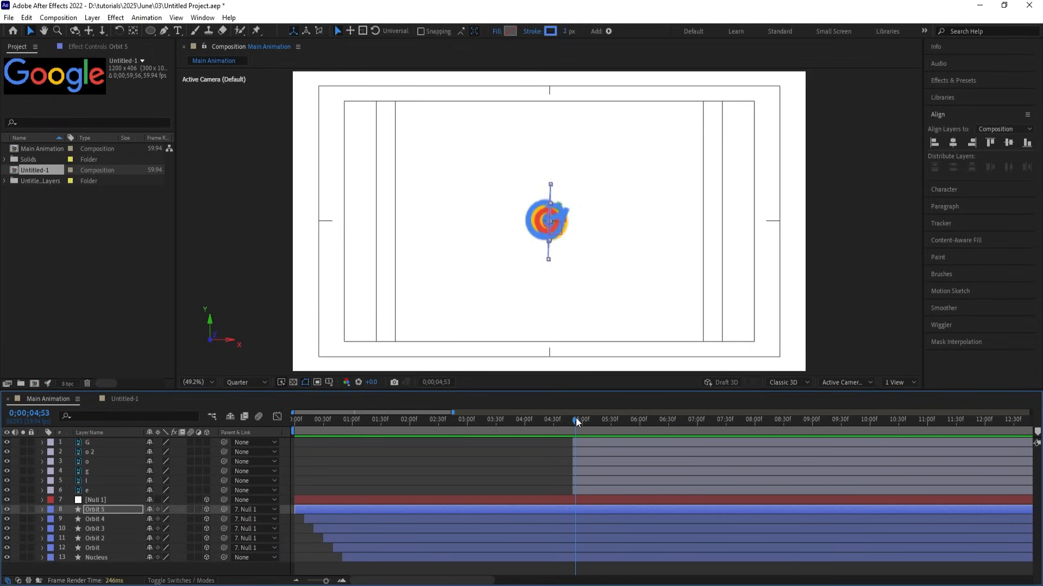
Trim the Orbit 5 through Nucleus layers to end at 0;00;04;53.
{"action": "left_click", "coordinate": [568, 555]}
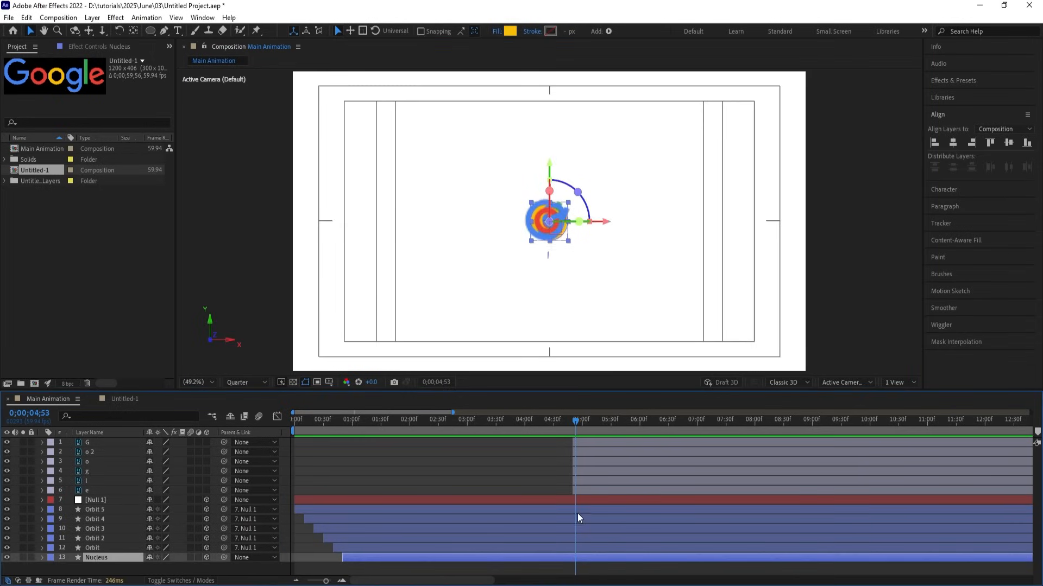
{"action": "left_click", "coordinate": [574, 511]}
{"action": "left_click", "coordinate": [575, 558], "text": "shift"}
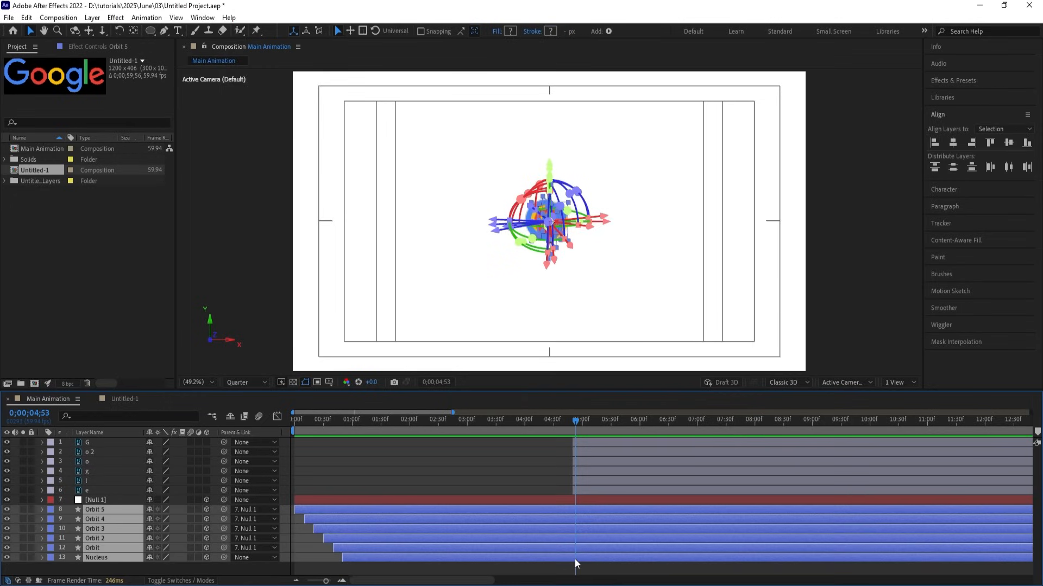
{"action": "key", "text": "alt+bracketright"}
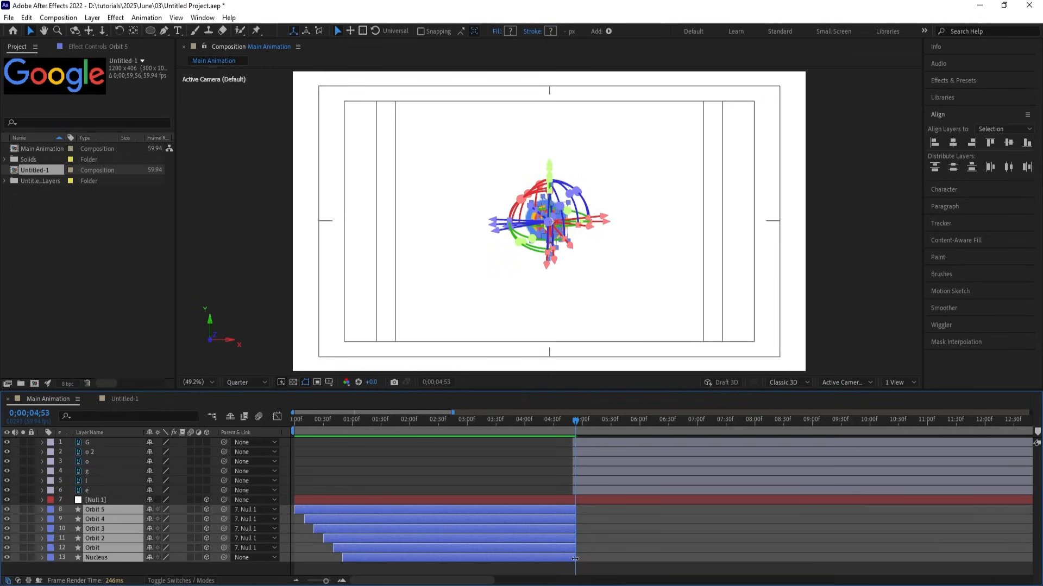
Preview the orbit-to-letters transition, then enable motion blur on all layers.
{"action": "key", "text": "space"}
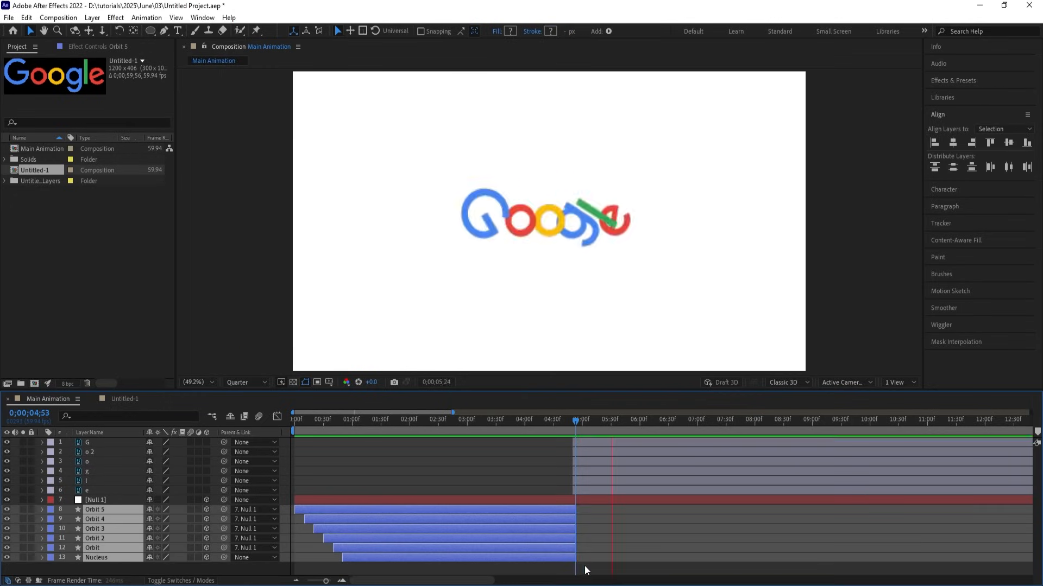
{"action": "left_click_drag", "start_coordinate": [568, 432], "coordinate": [551, 418]}
{"action": "key", "text": "space"}
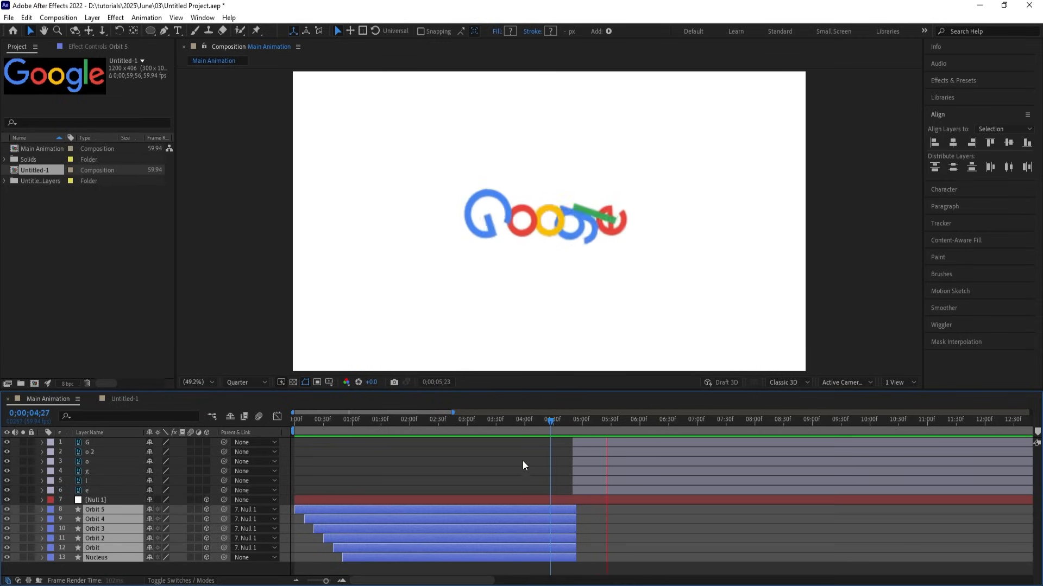
{"action": "key", "text": "space"}
{"action": "key", "text": "ctrl+a"}
{"action": "left_click", "coordinate": [191, 451]}
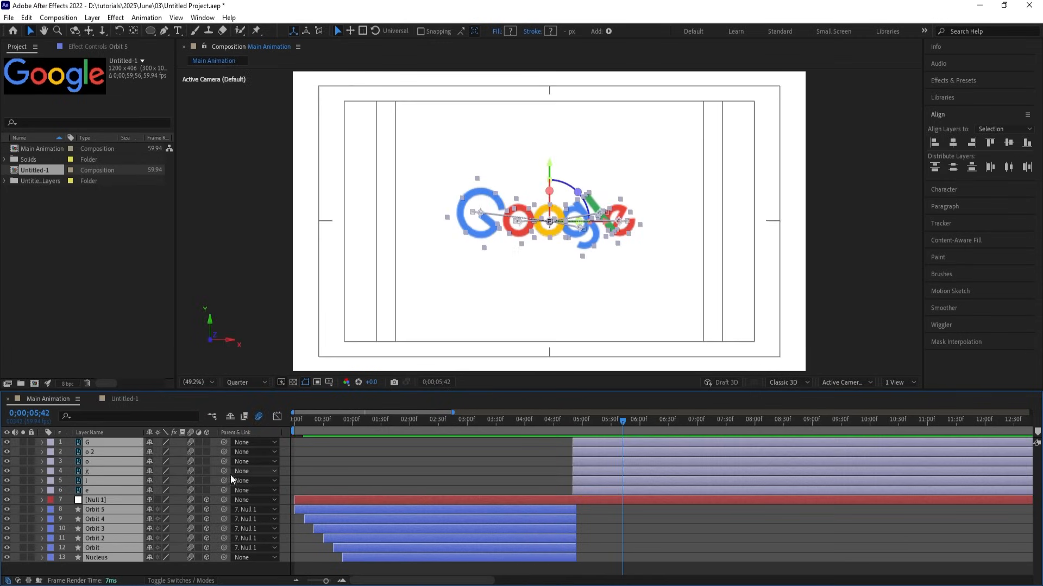
Switch the preview resolution from Quarter to Half and play the animation from the start.
{"action": "left_click", "coordinate": [256, 382]}
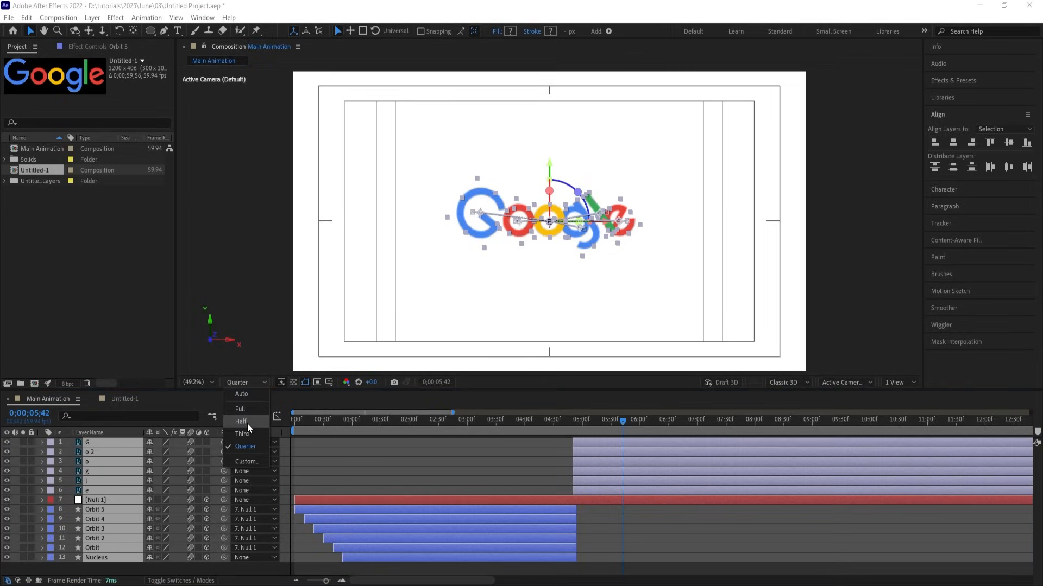
{"action": "left_click", "coordinate": [243, 416]}
{"action": "key", "text": "Home"}
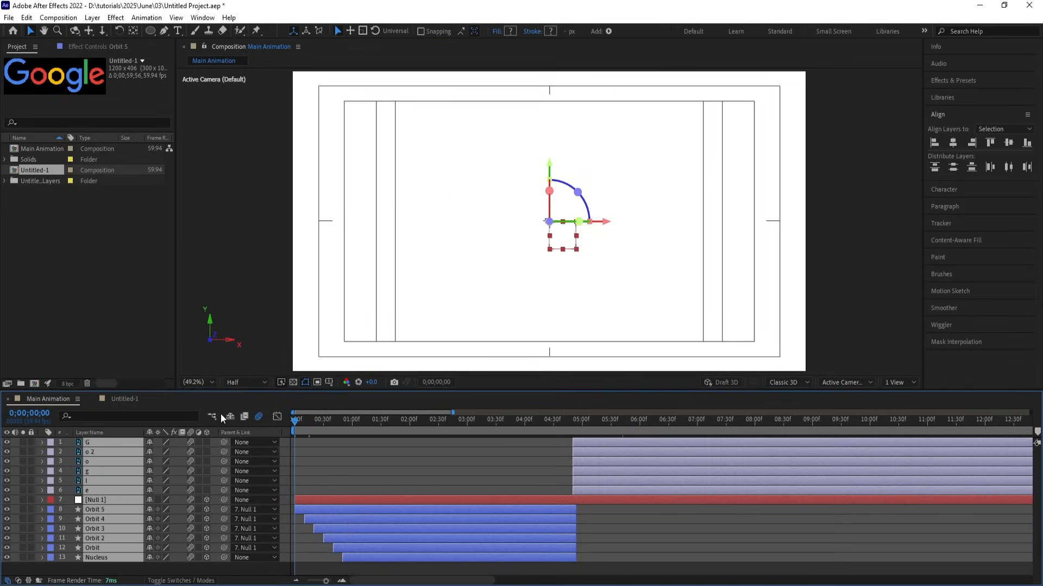
{"action": "key", "text": "space"}
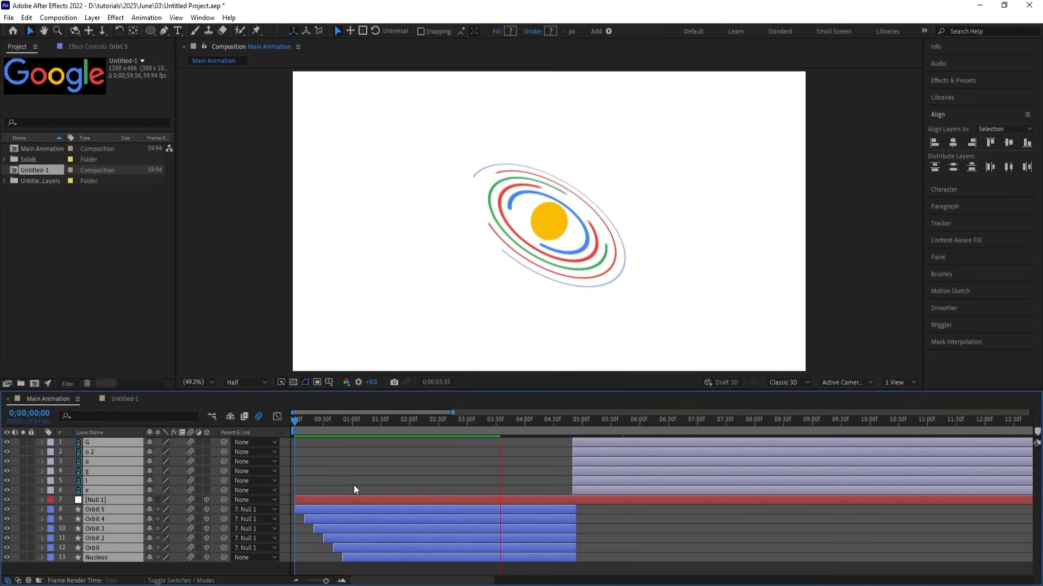
{"action": "key", "text": "space"}
{"action": "key", "text": "space"}
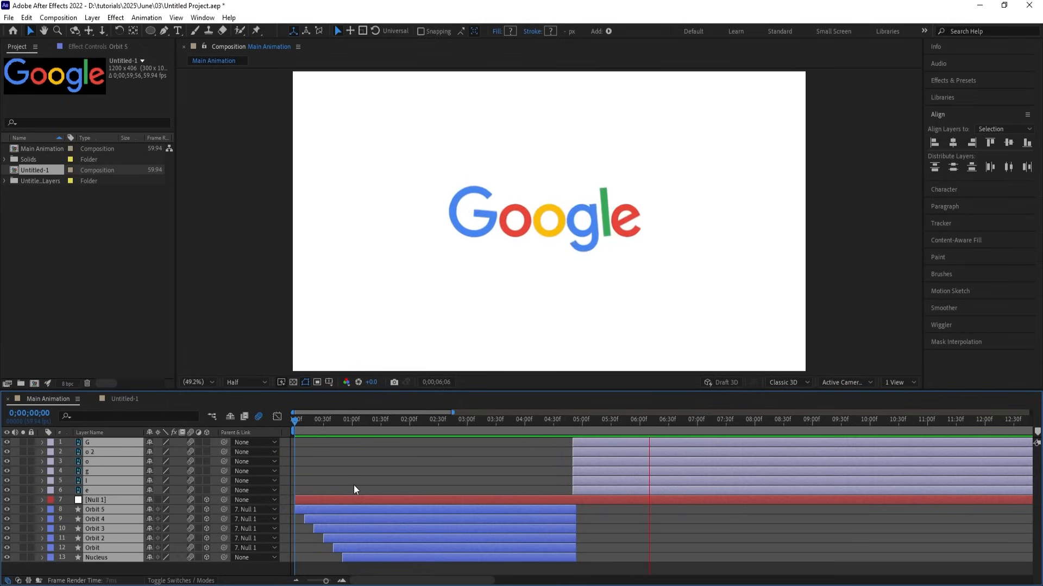
{"action": "key", "text": "space"}
{"action": "left_click_drag", "start_coordinate": [578, 419], "coordinate": [527, 419]}
{"action": "key", "text": "space"}
{"action": "key", "text": "space"}
{"action": "key", "text": "space"}
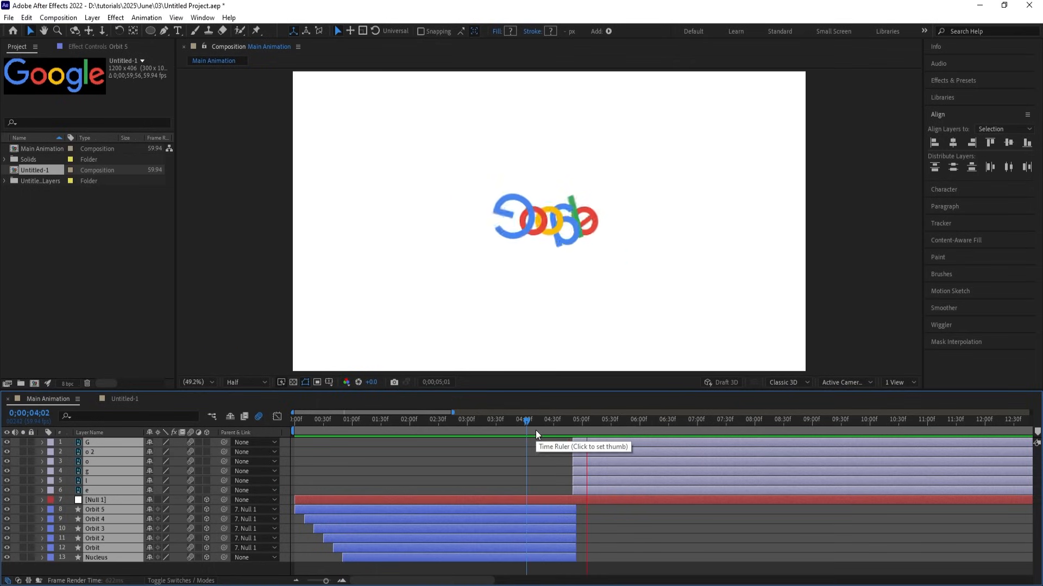
{"action": "key", "text": "space"}
{"action": "key", "text": "space"}
{"action": "left_click", "coordinate": [536, 466]}
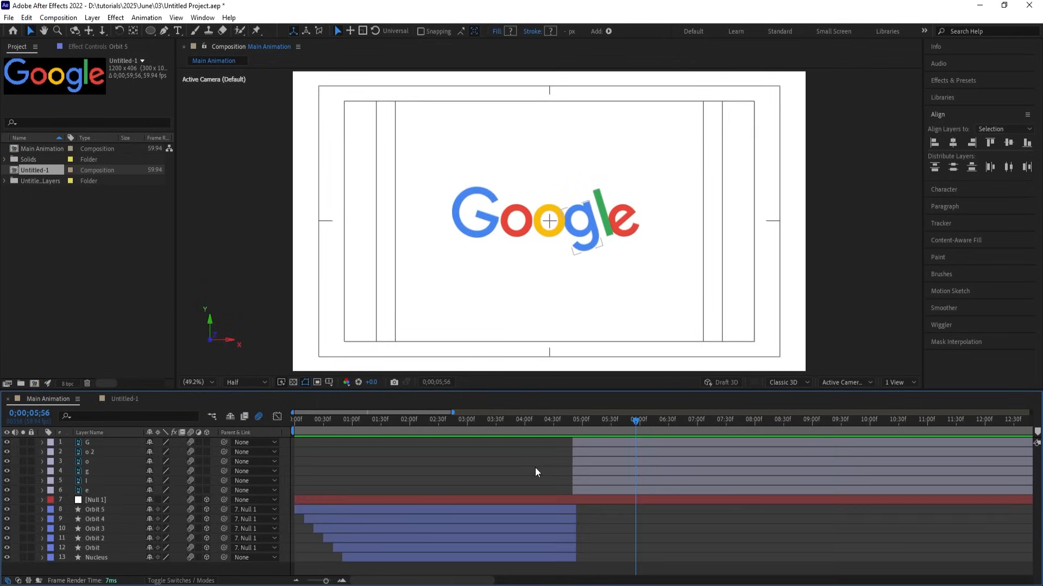
Move the yellow o layer above G and o 2, then preview from 0;00;02;13.
{"action": "left_click", "coordinate": [593, 462]}
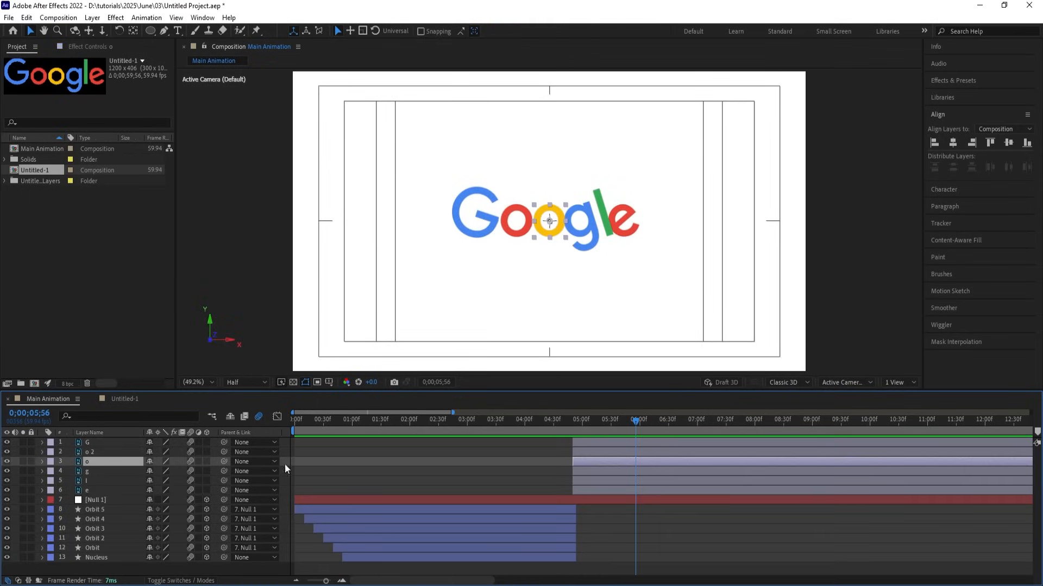
{"action": "left_click_drag", "start_coordinate": [87, 461], "coordinate": [89, 440]}
{"action": "left_click_drag", "start_coordinate": [564, 419], "coordinate": [422, 416]}
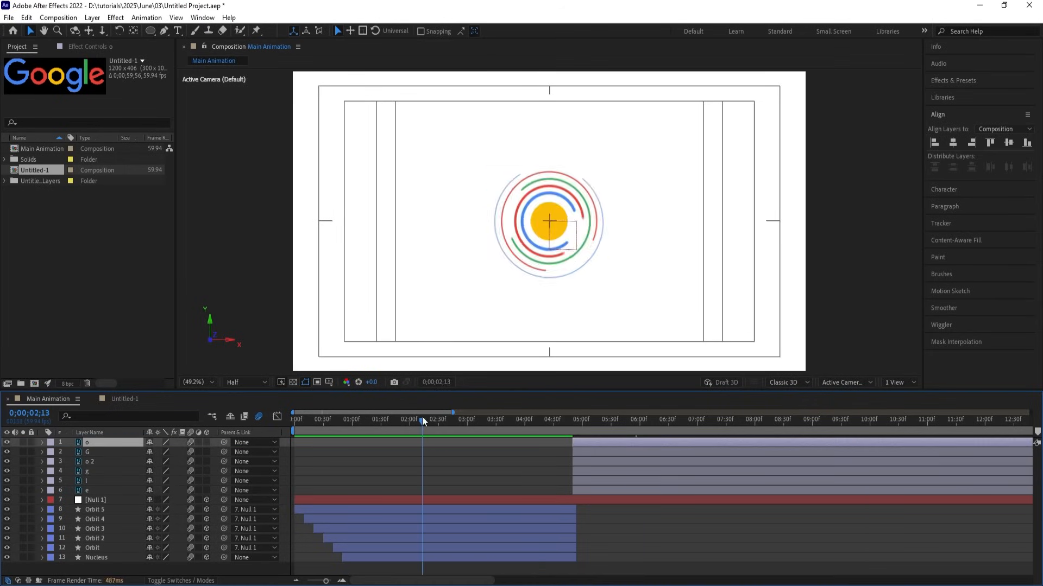
{"action": "key", "text": "space"}
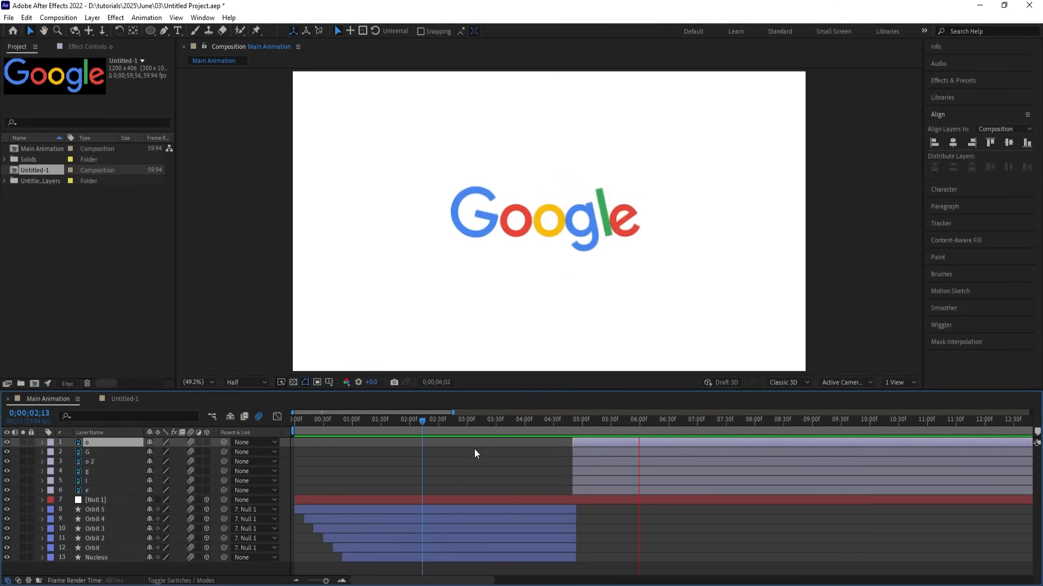
{"action": "key", "text": "space"}
Replay the whole animation from the beginning to the final Google logo.
{"action": "key", "text": "Home"}
{"action": "key", "text": "space"}
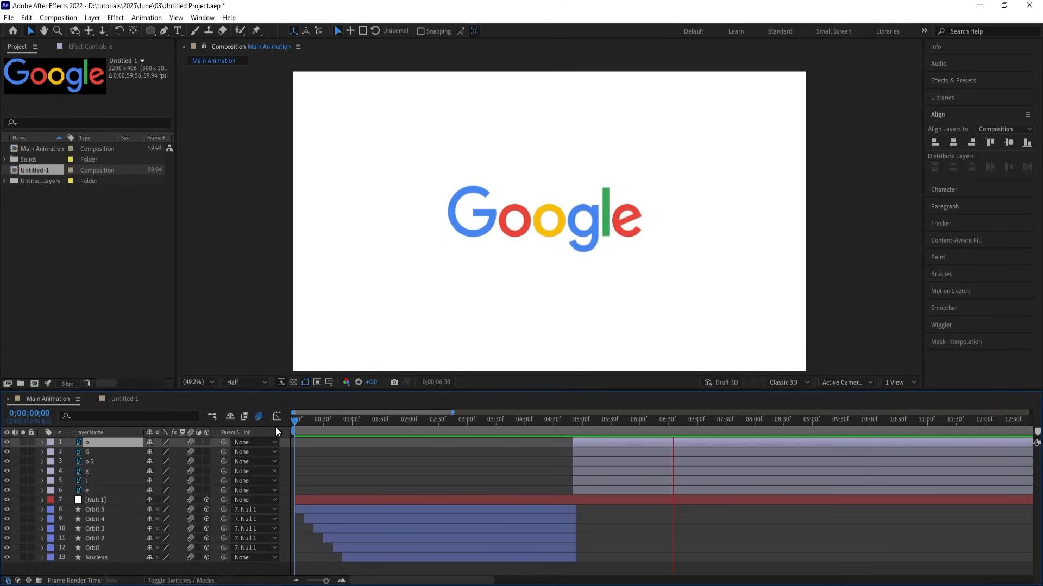
{"action": "key", "text": "space"}
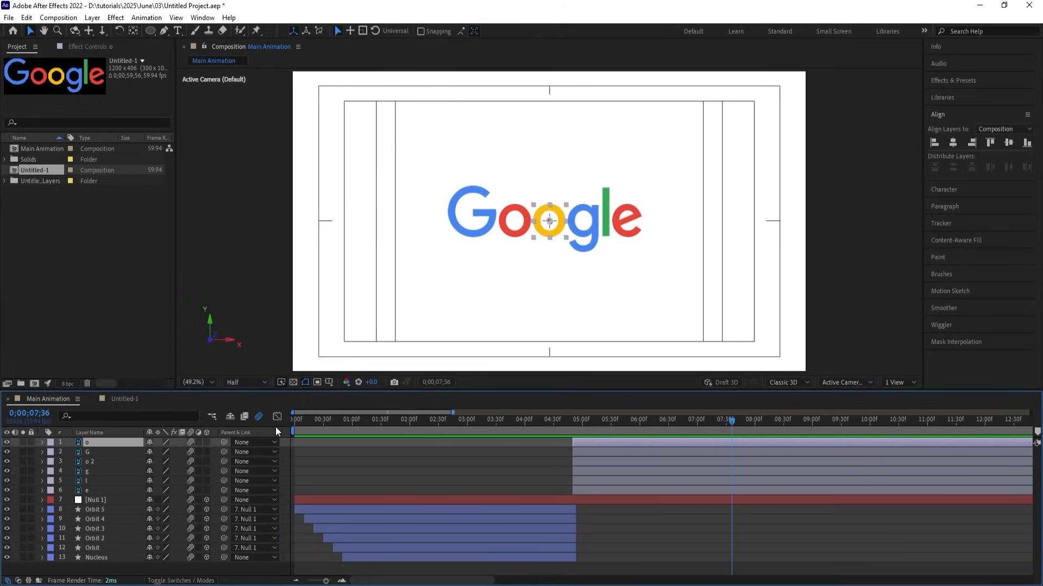